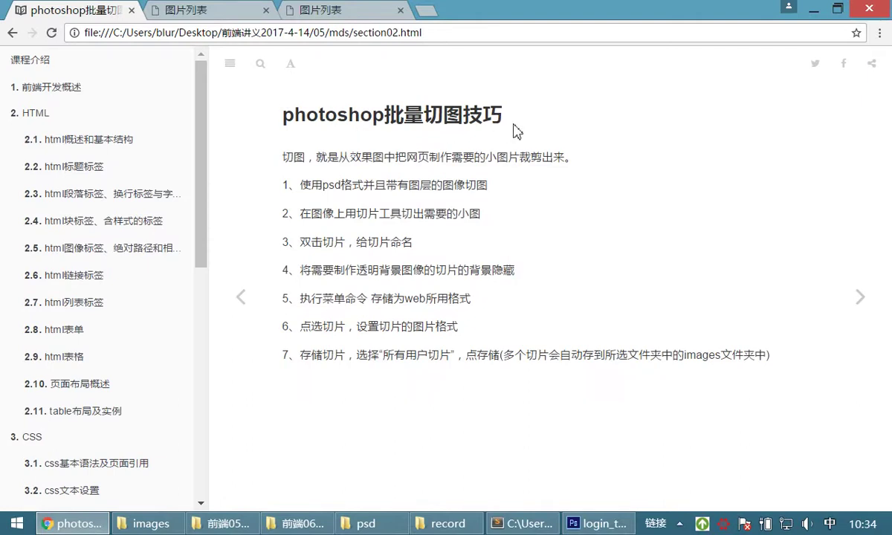
# Switch to Photoshop and open the index.psd design file from the psd folder
pyautogui.click(594, 523)
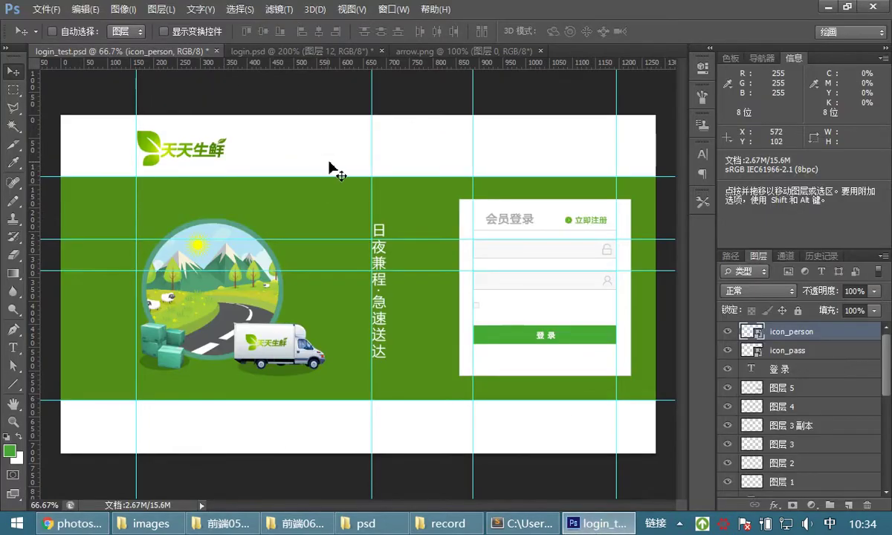
pyautogui.click(45, 8)
pyautogui.click(63, 44)
pyautogui.click(481, 238)
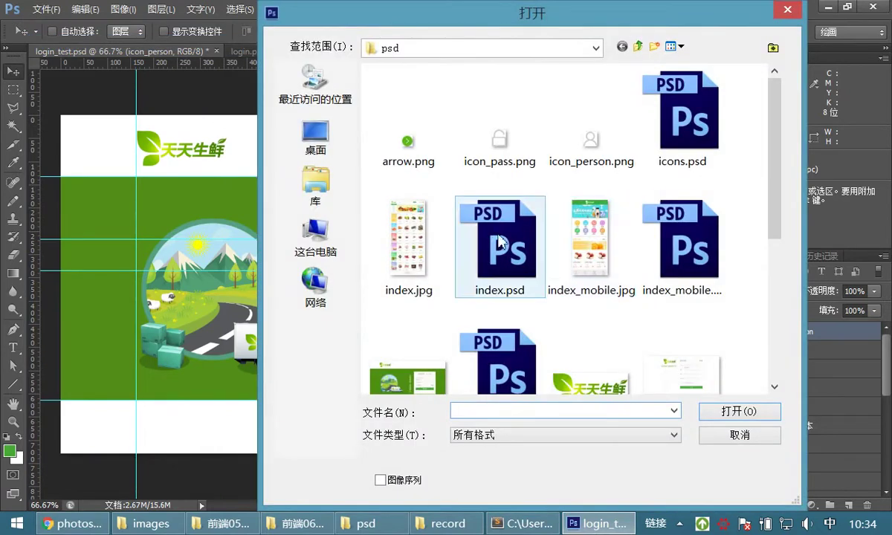
pyautogui.click(751, 413)
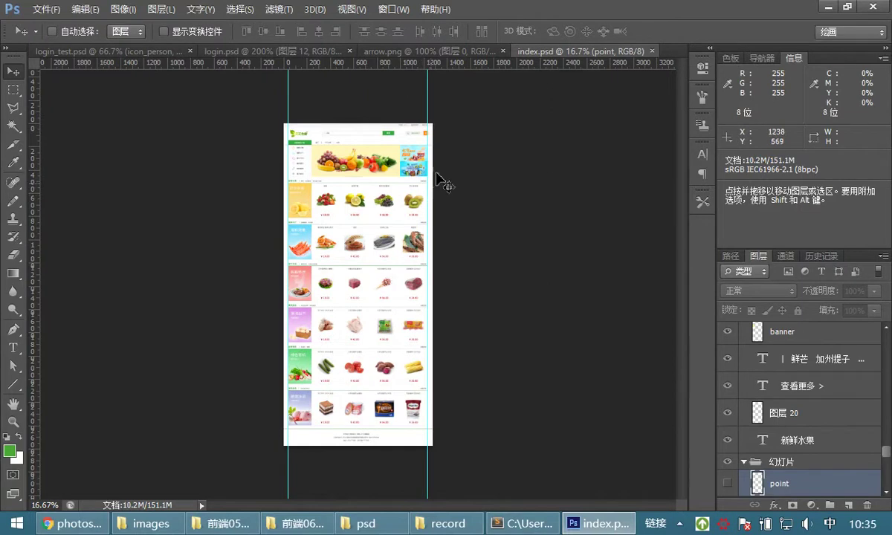
# Magnify the page design to 66.67% and examine its header and banner area
pyautogui.click(13, 422)
pyautogui.click(352, 204)
pyautogui.click(379, 145)
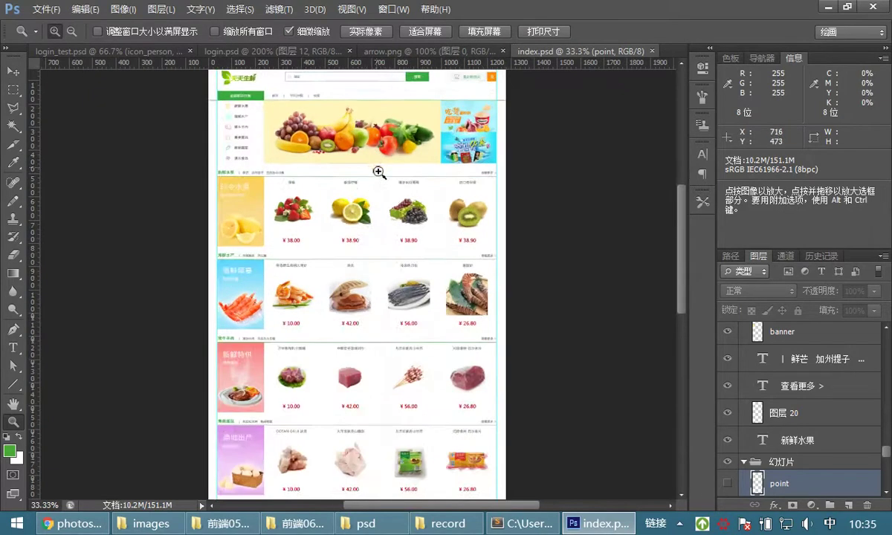
pyautogui.click(377, 136)
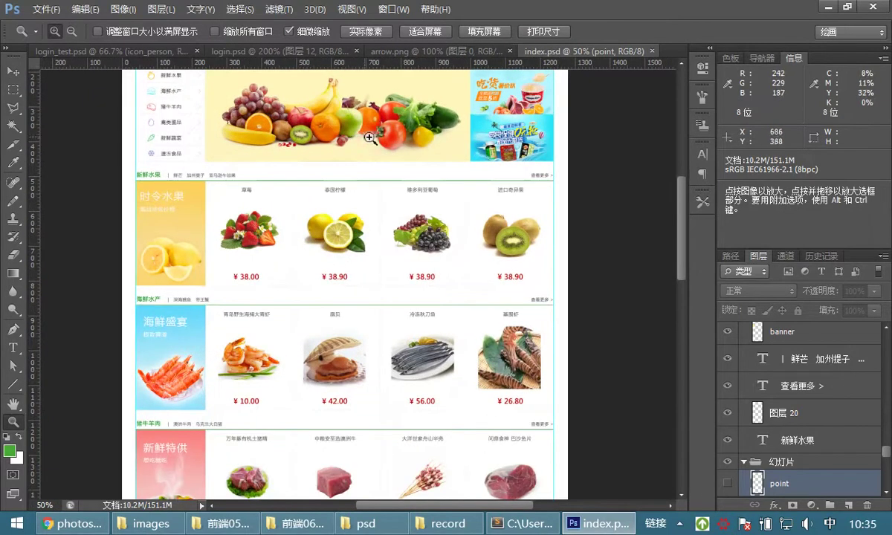
pyautogui.click(351, 139)
pyautogui.press('space')
pyautogui.moveTo(351, 142); pyautogui.dragTo(349, 277)
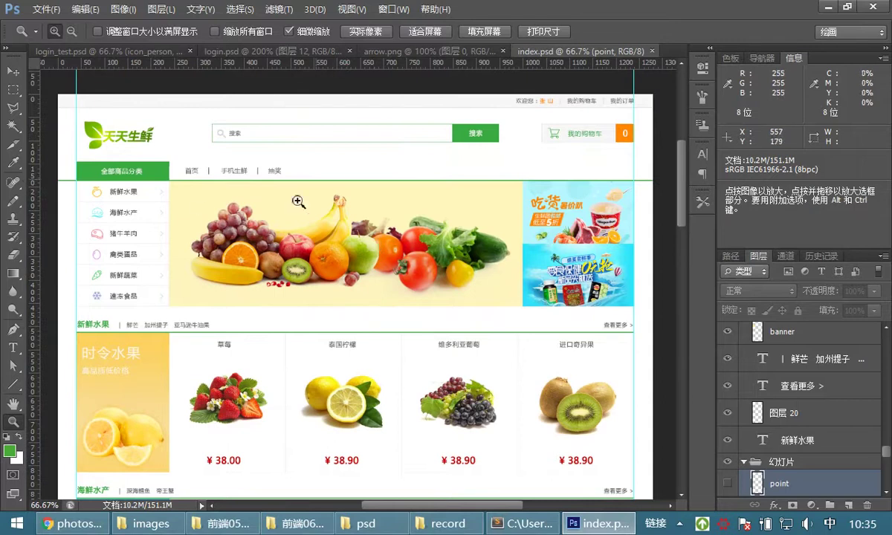
# Switch to the course notes in Chrome and open chapter 5, 前端页面开发流程
pyautogui.click(71, 523)
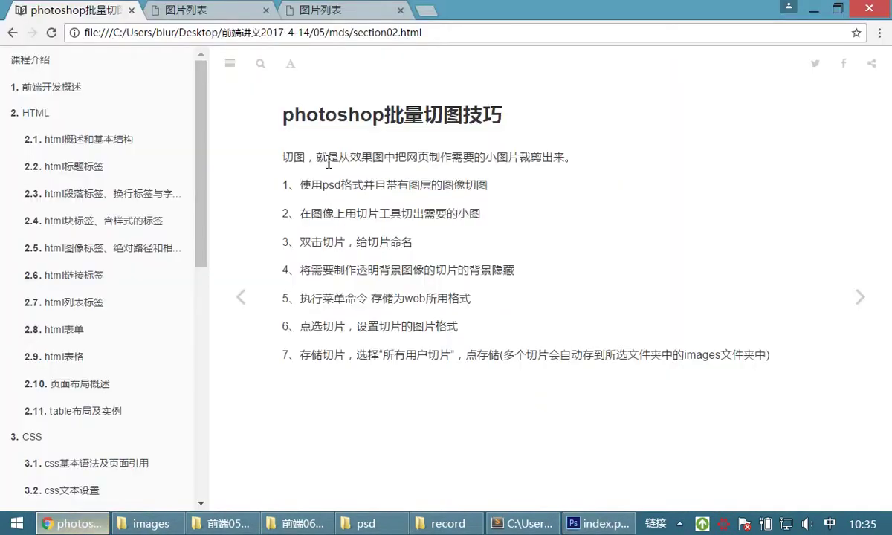
pyautogui.moveTo(205, 253); pyautogui.dragTo(203, 489)
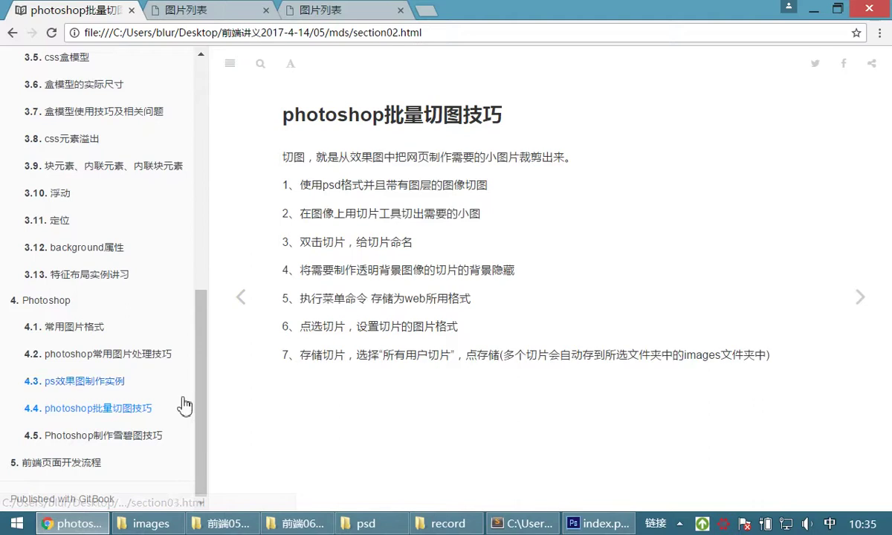
pyautogui.click(75, 464)
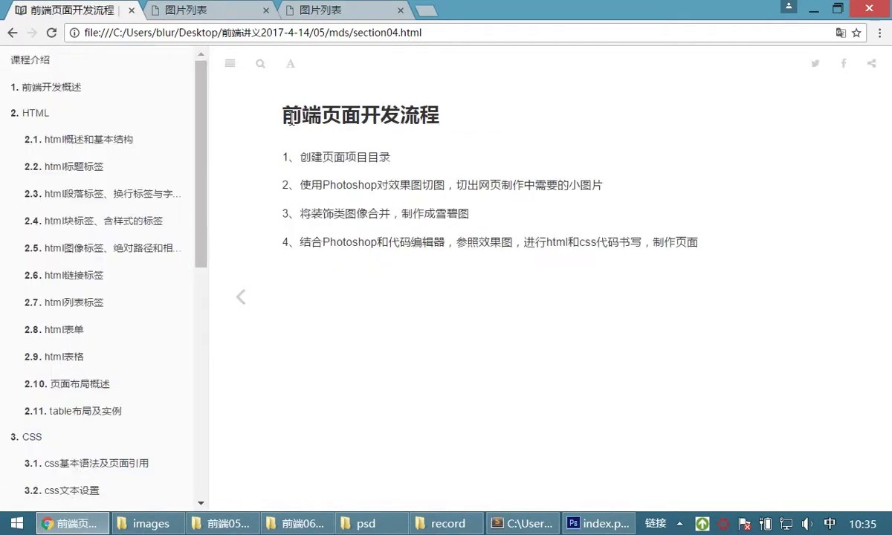
# Read through the four front-end page development stages in the notes, highlighting each item and glancing at the Photoshop design
pyautogui.moveTo(268, 110); pyautogui.dragTo(436, 114)
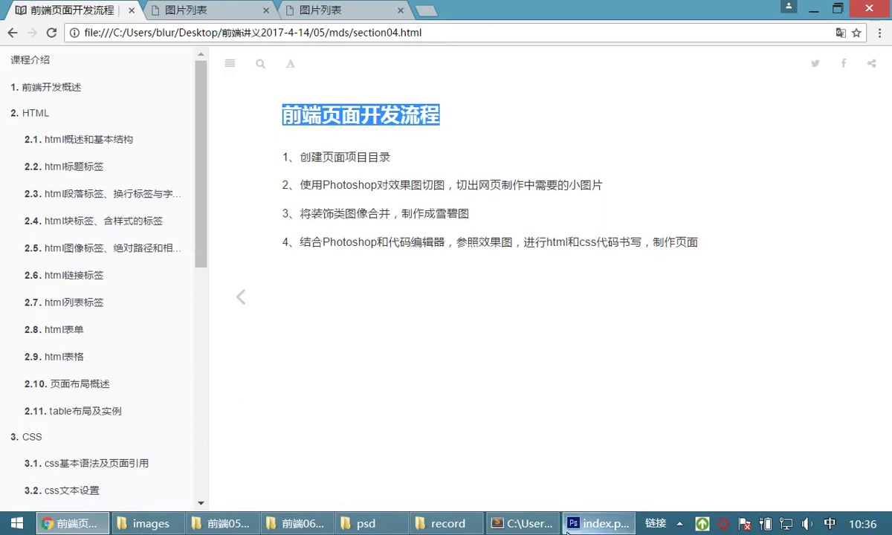
pyautogui.click(598, 523)
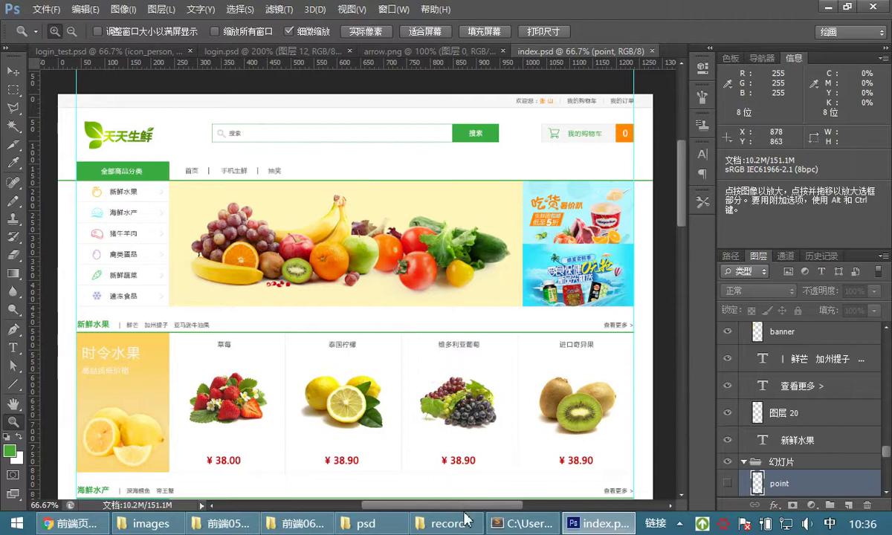
pyautogui.click(68, 523)
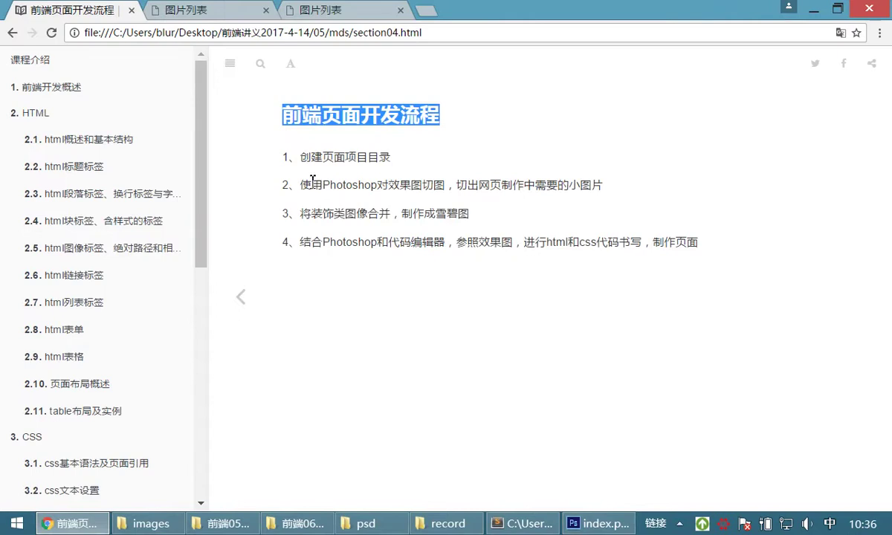
pyautogui.moveTo(302, 157); pyautogui.dragTo(394, 154)
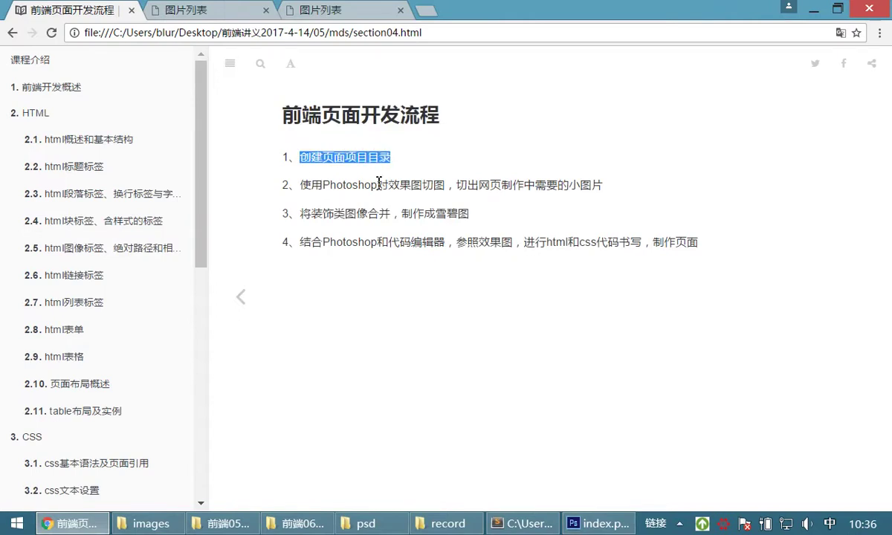
pyautogui.moveTo(302, 187); pyautogui.dragTo(438, 181)
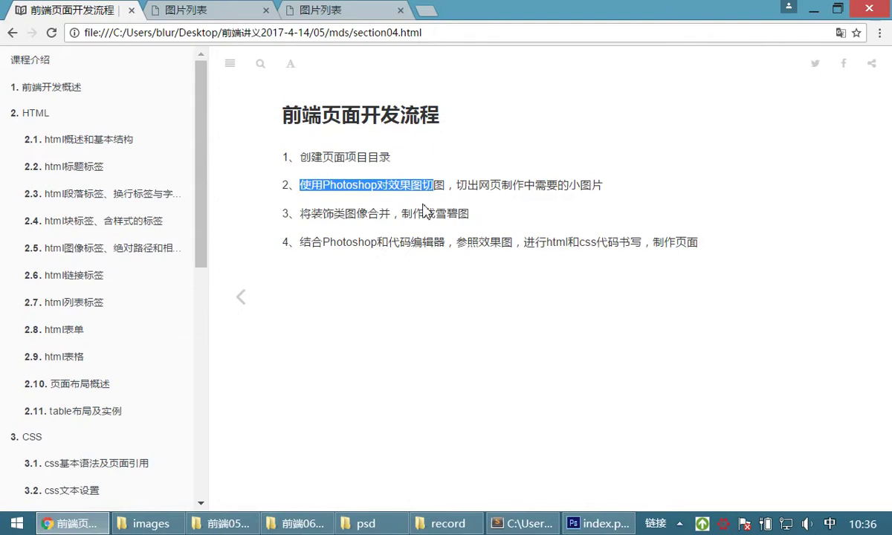
pyautogui.moveTo(456, 186); pyautogui.dragTo(604, 186)
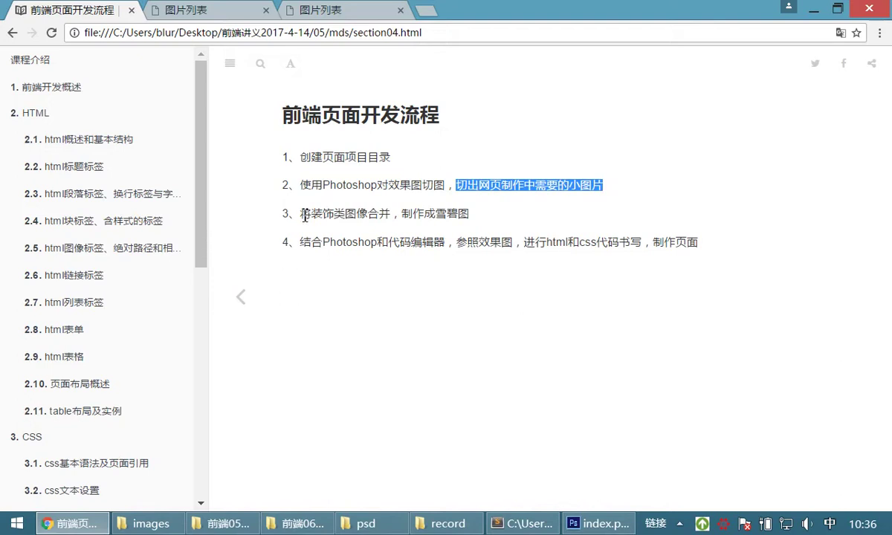
pyautogui.moveTo(302, 214); pyautogui.dragTo(479, 212)
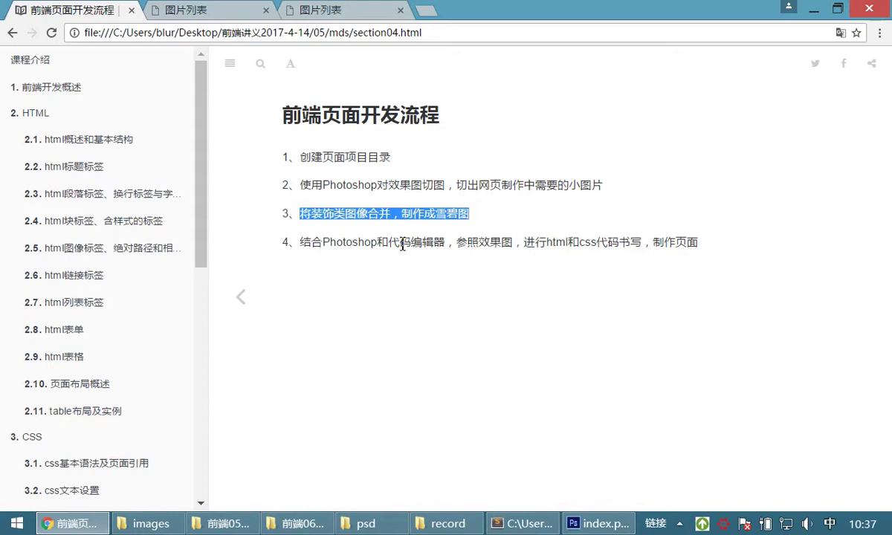
pyautogui.moveTo(398, 244); pyautogui.dragTo(444, 239)
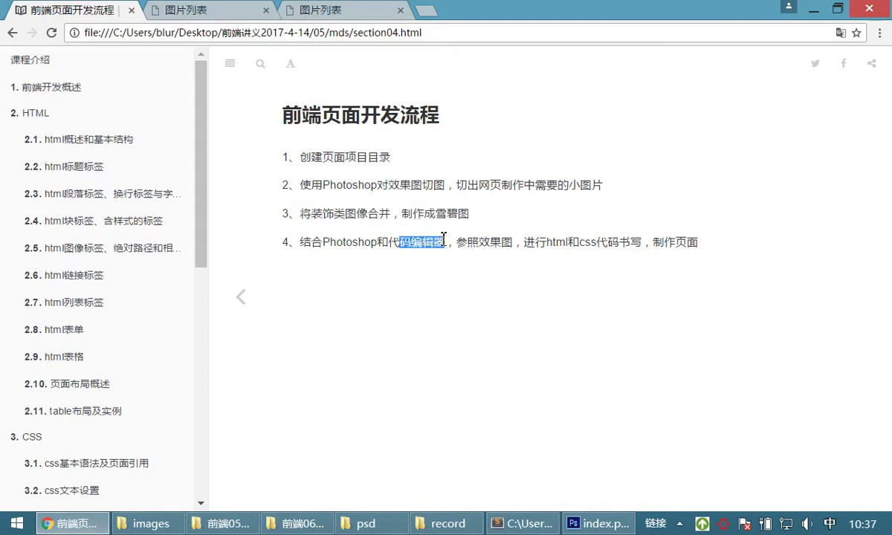
pyautogui.moveTo(455, 243); pyautogui.dragTo(700, 245)
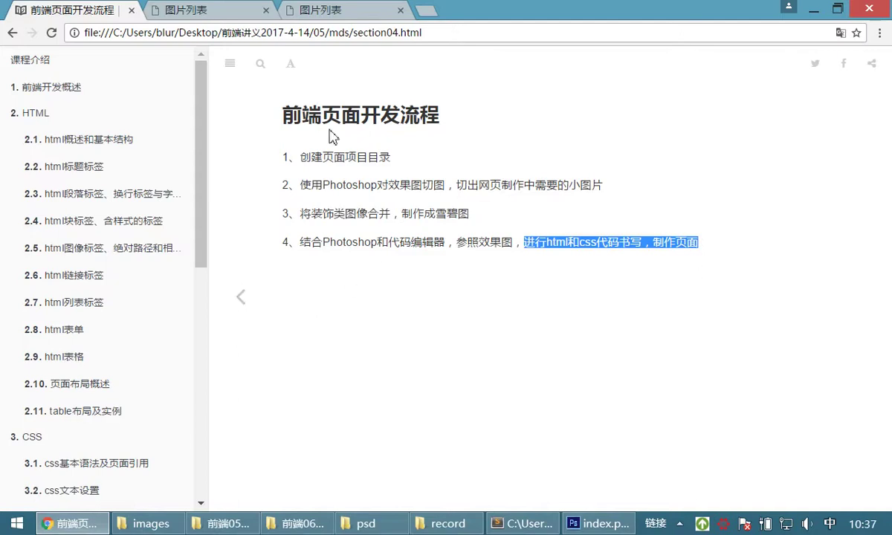
pyautogui.click(341, 266)
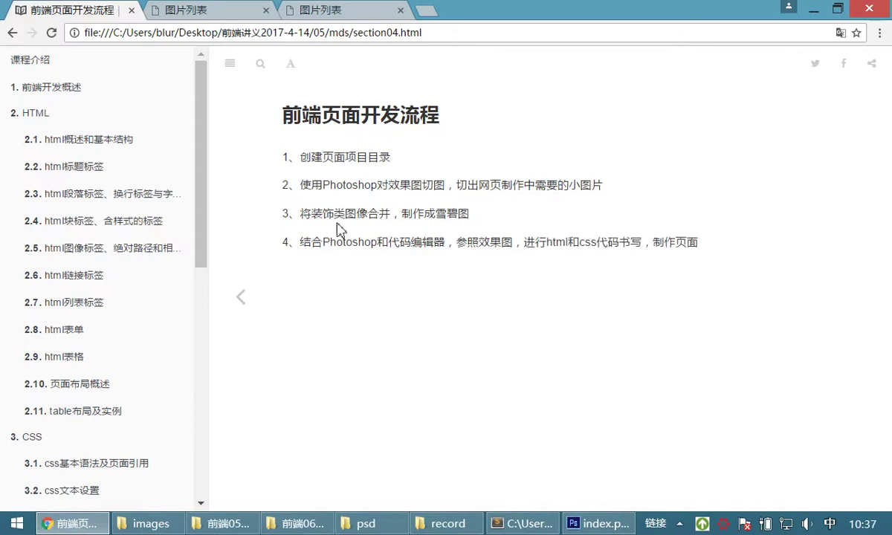
# Review the page design in Photoshop once more, then highlight the first stage, 创建页面项目目录, in the Chrome notes
pyautogui.click(585, 522)
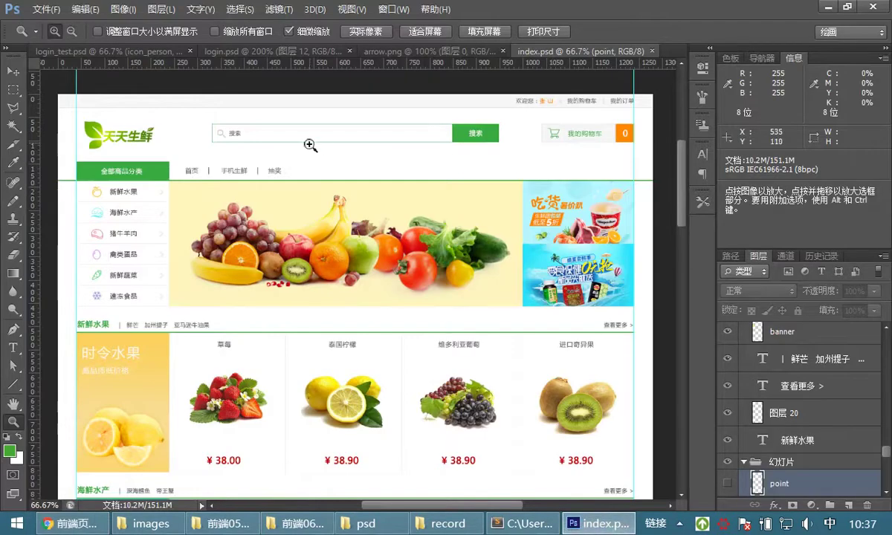
pyautogui.click(13, 71)
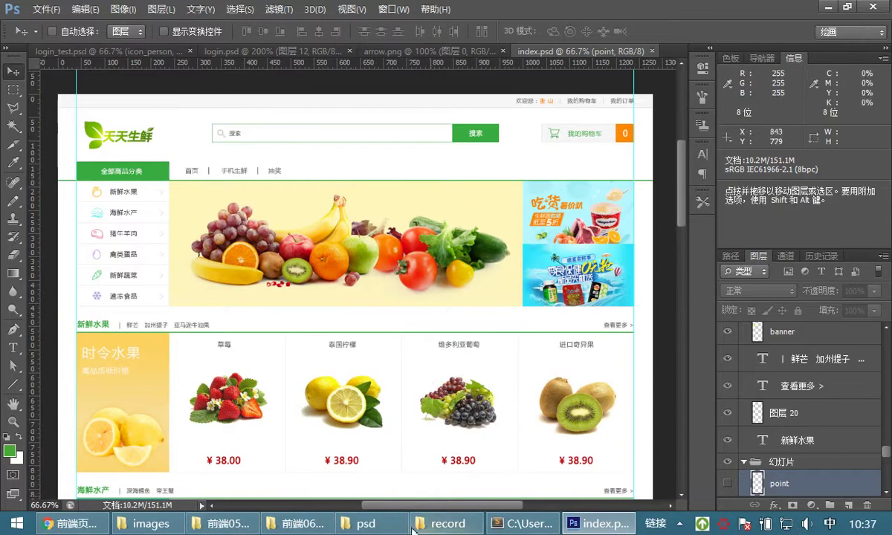
pyautogui.click(77, 528)
pyautogui.moveTo(298, 157); pyautogui.dragTo(393, 165)
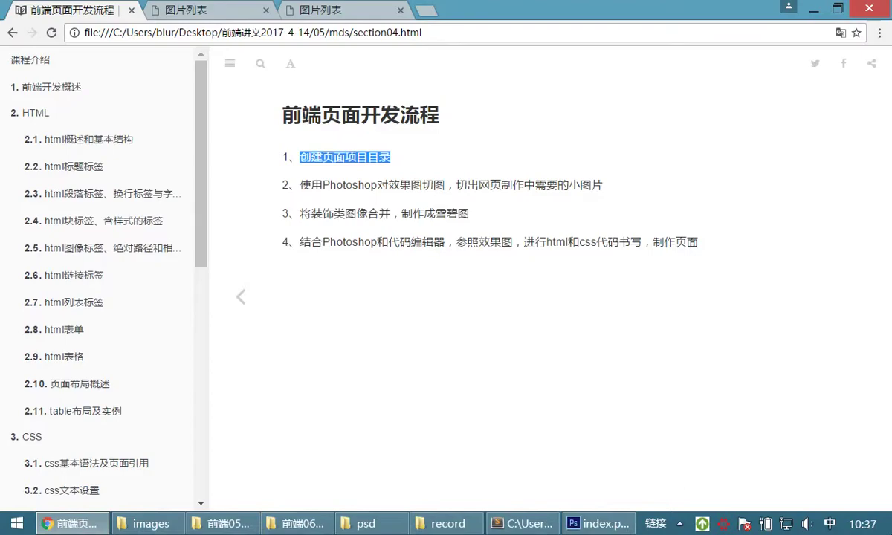
# Go to the desktop, open the 前端06天课件 folder and maximize its window
pyautogui.press('super+d')
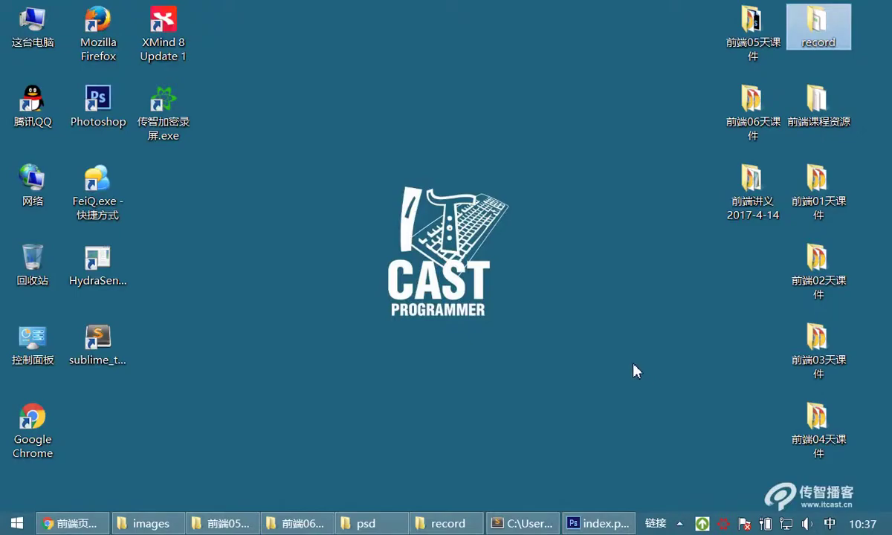
pyautogui.doubleClick(753, 108)
pyautogui.press('shift')
pyautogui.doubleClick(408, 23)
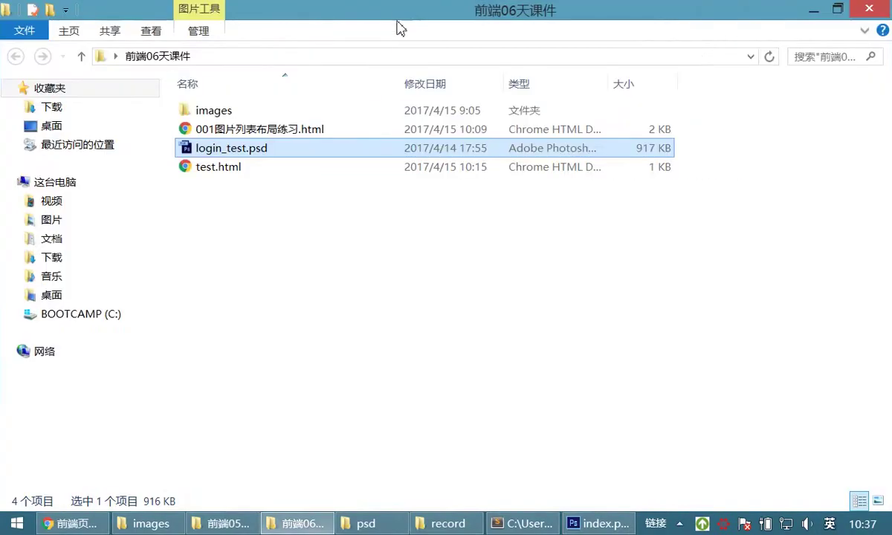
pyautogui.click(232, 243)
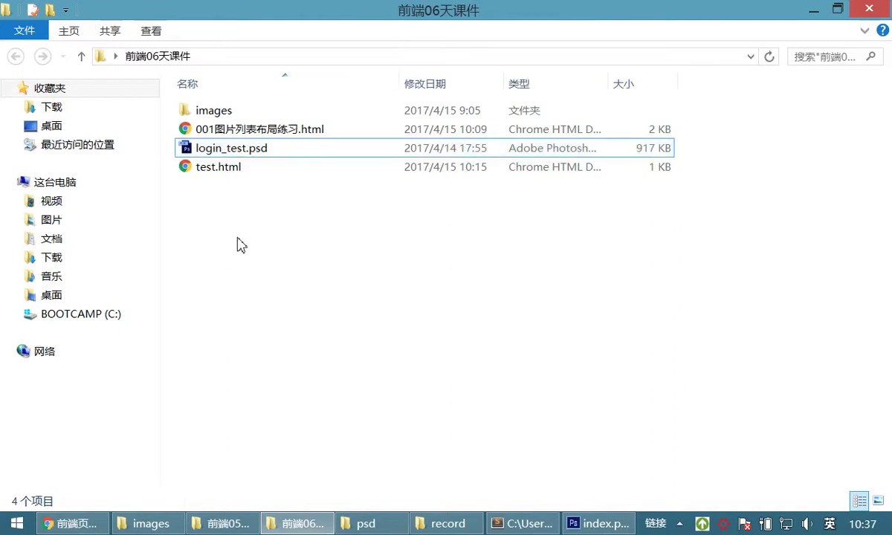
# Create a new folder named web inside the 前端06天课件 folder
pyautogui.rightClick(198, 199)
pyautogui.moveTo(345, 375)
pyautogui.press('f')
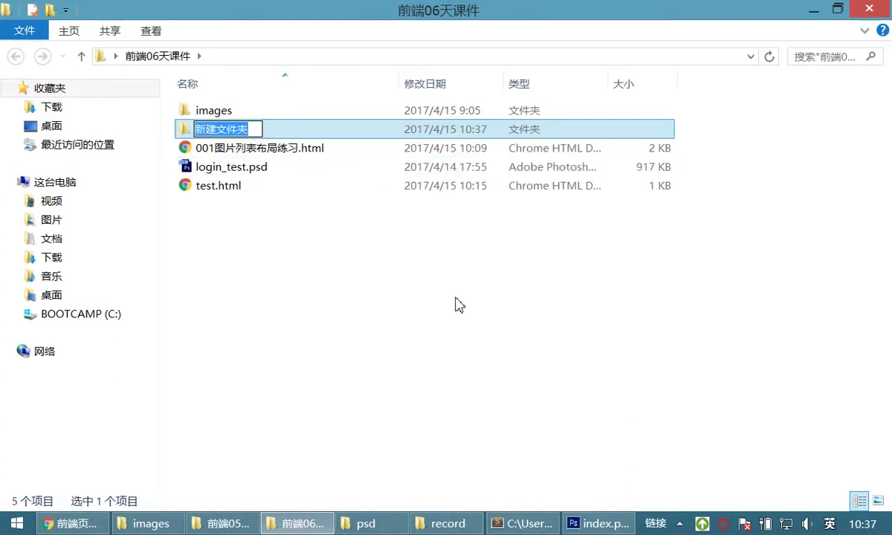
pyautogui.write('web')
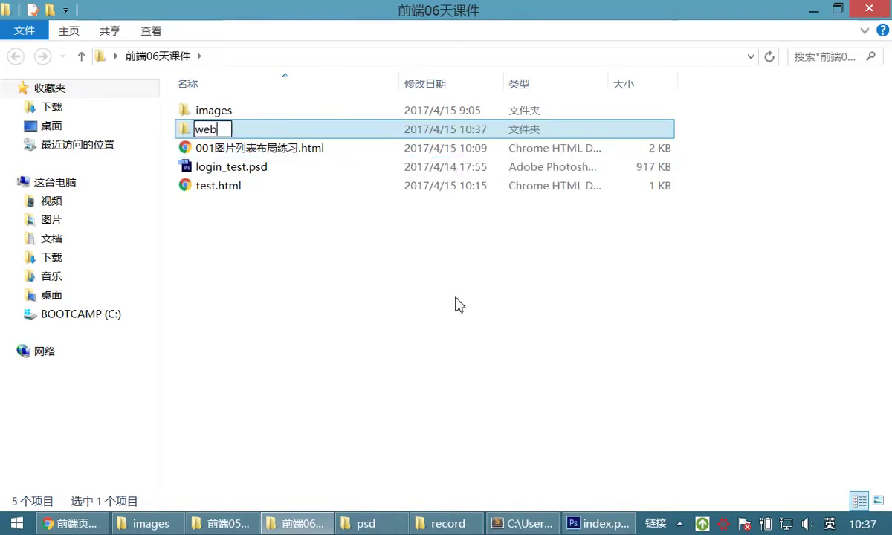
pyautogui.press('Return')
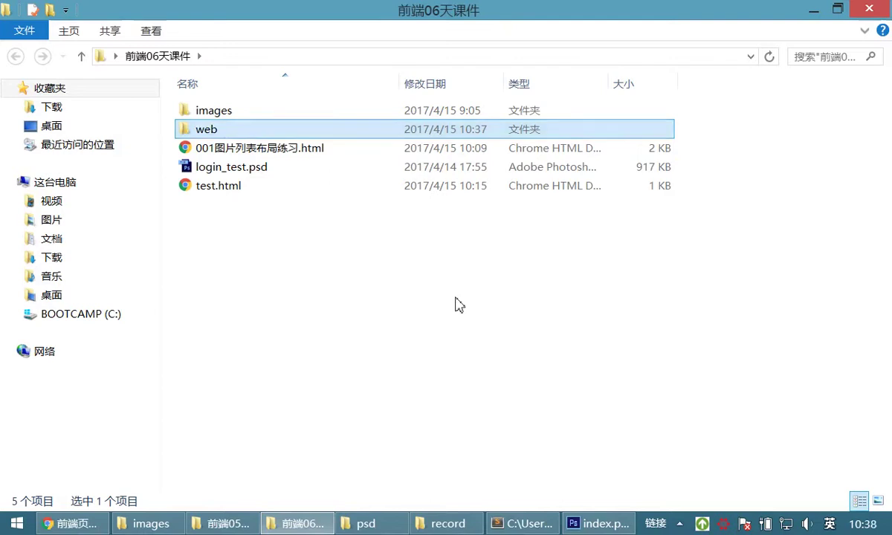
# Open the web folder and create a subfolder named images in it
pyautogui.doubleClick(211, 132)
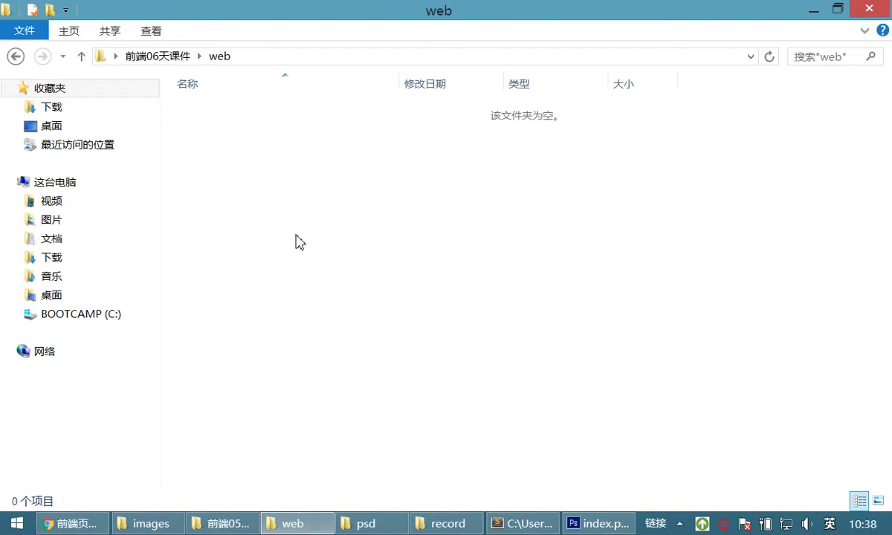
pyautogui.rightClick(199, 126)
pyautogui.moveTo(365, 305)
pyautogui.click(414, 66)
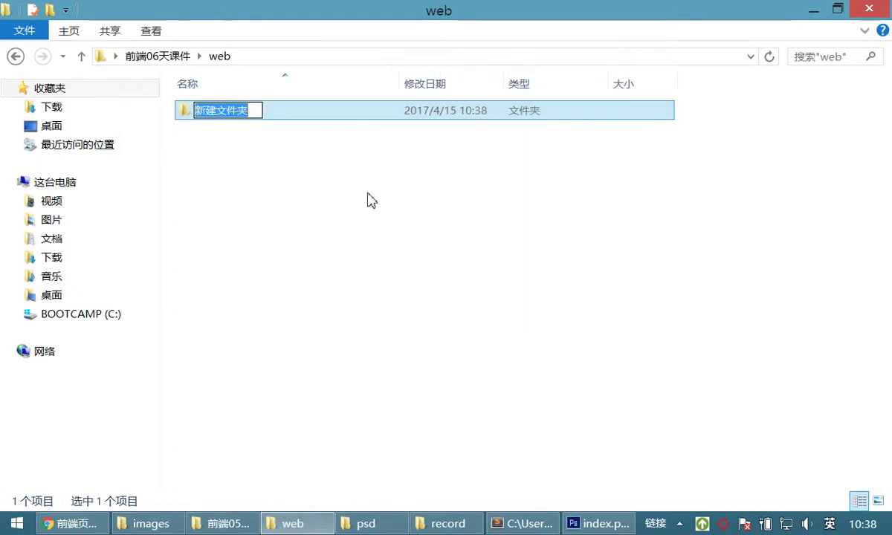
pyautogui.write('image')
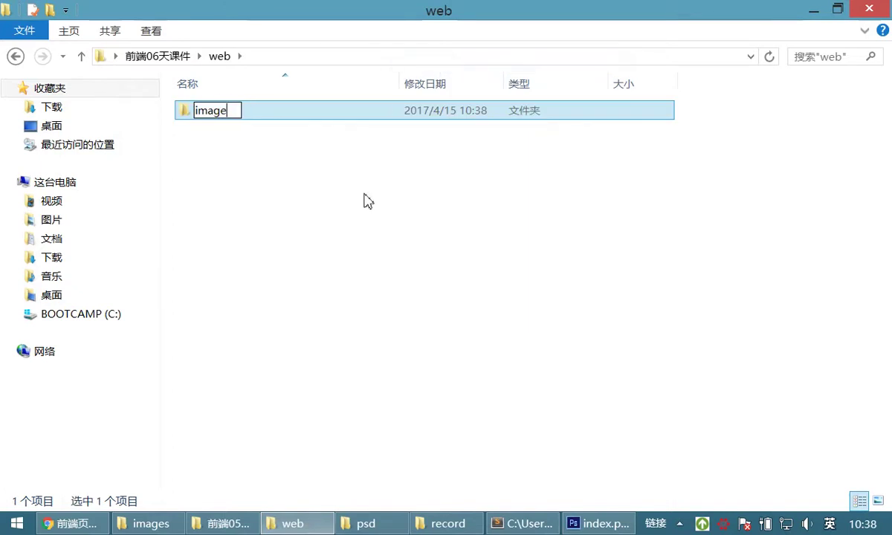
pyautogui.write('s')
pyautogui.press('Return')
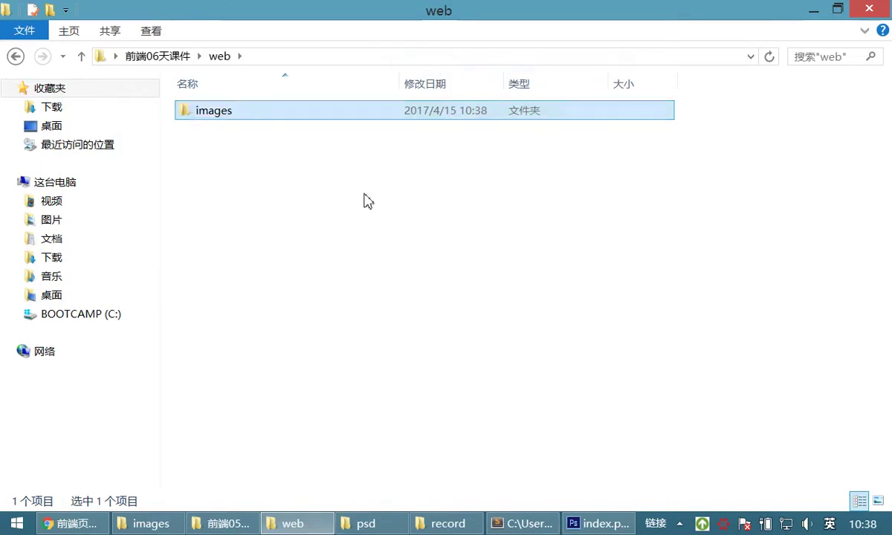
# Create a second subfolder named css in the web folder
pyautogui.click(240, 181)
pyautogui.rightClick(195, 130)
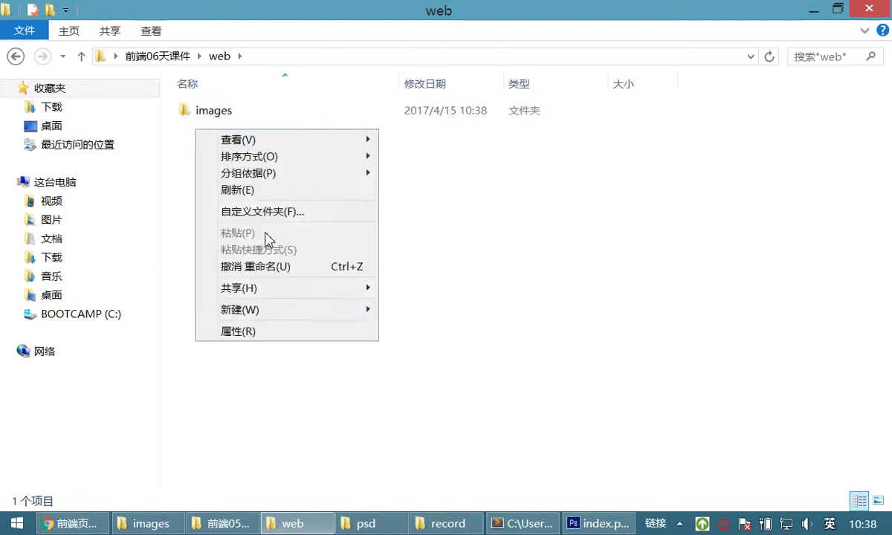
pyautogui.moveTo(359, 315)
pyautogui.click(390, 69)
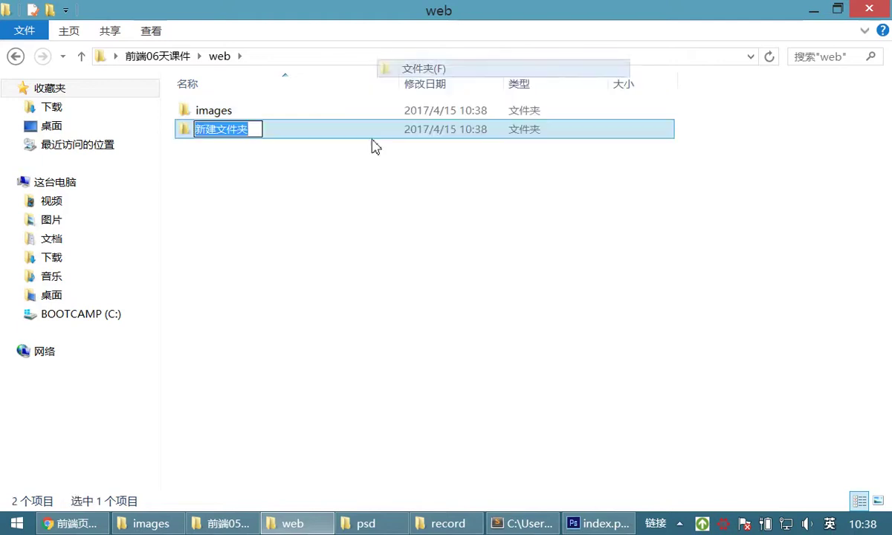
pyautogui.write('css')
pyautogui.press('Return')
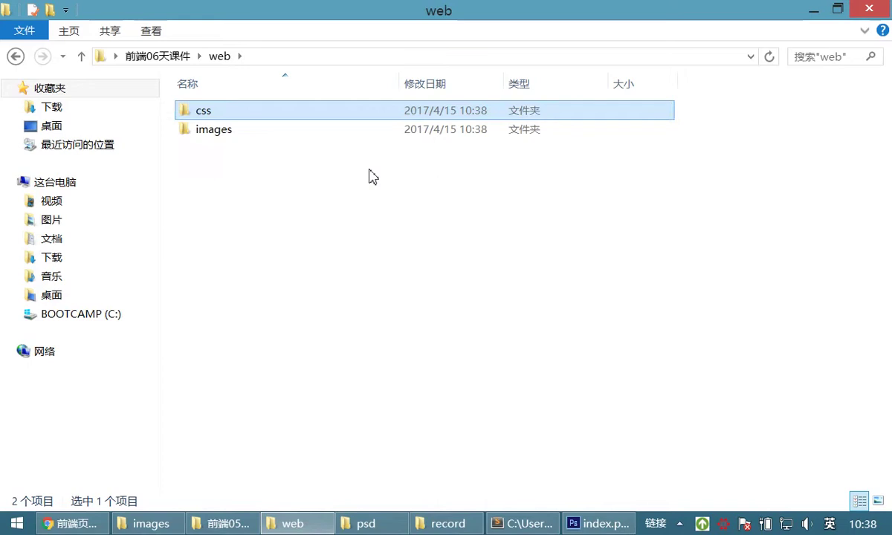
# Create a third subfolder named js in the web folder and return to the 前端06天课件 folder
pyautogui.click(196, 163)
pyautogui.rightClick(192, 156)
pyautogui.moveTo(336, 338)
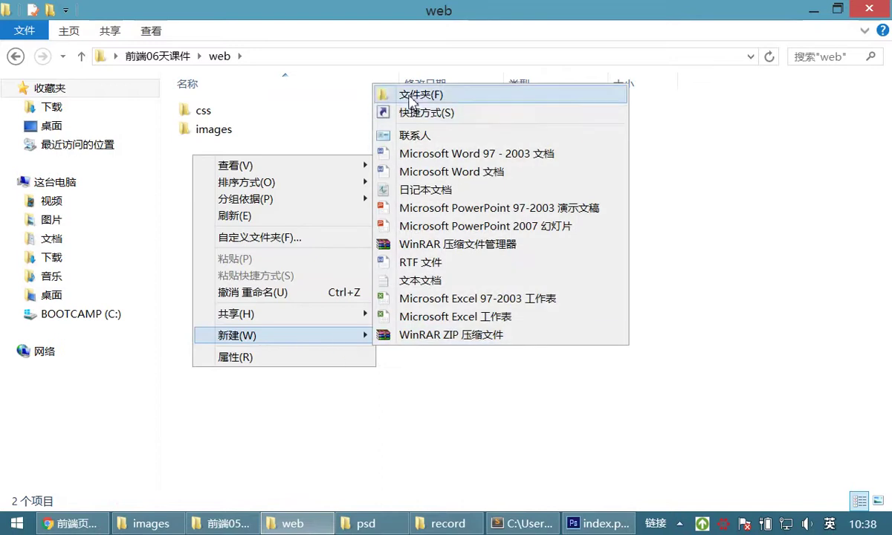
pyautogui.click(411, 100)
pyautogui.write('js')
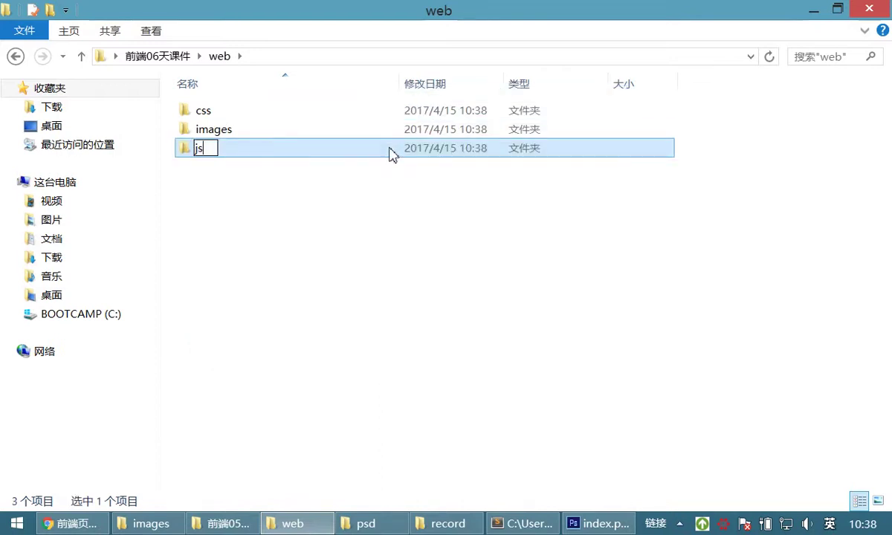
pyautogui.press('Return')
pyautogui.click(253, 223)
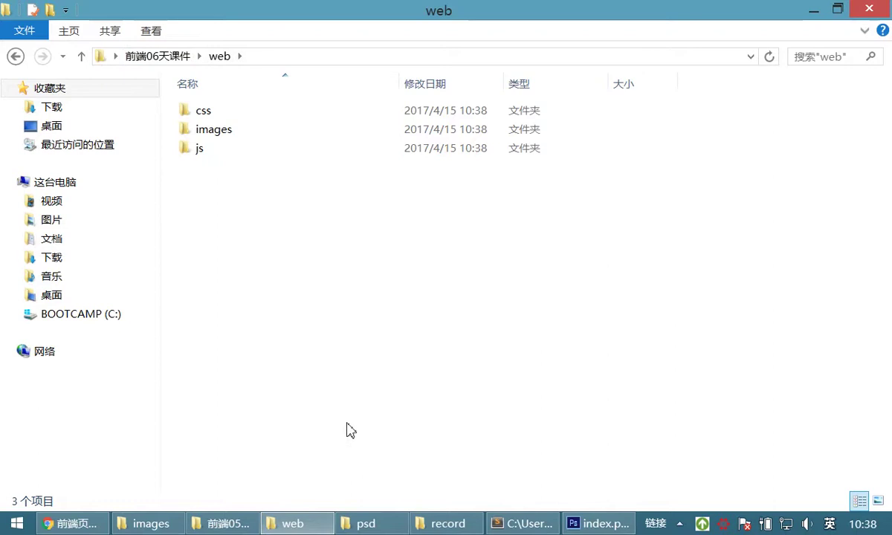
pyautogui.click(171, 57)
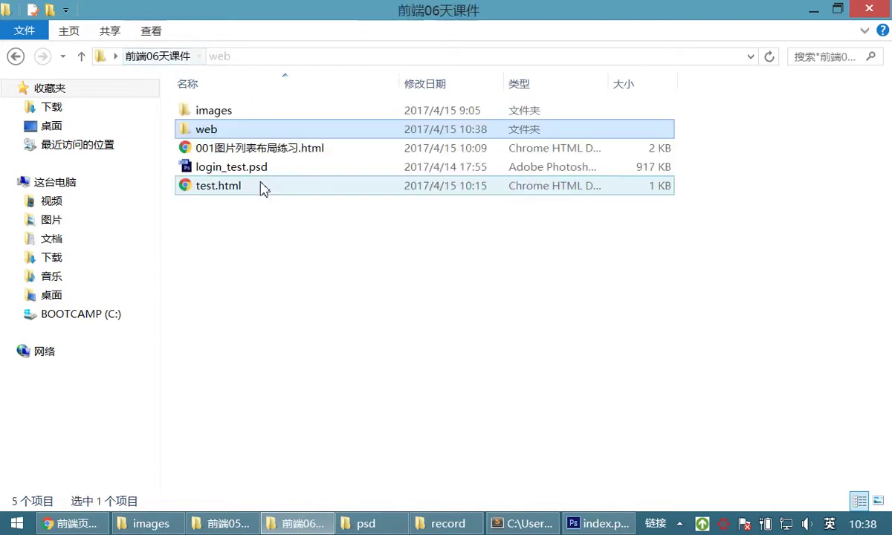
# Switch to the browser, review the Photoshop slicing step in 前端页面开发流程, and open the photoshop批量切图技巧 notes
pyautogui.click(75, 525)
pyautogui.moveTo(300, 186); pyautogui.dragTo(463, 188)
pyautogui.moveTo(205, 258); pyautogui.dragTo(202, 369)
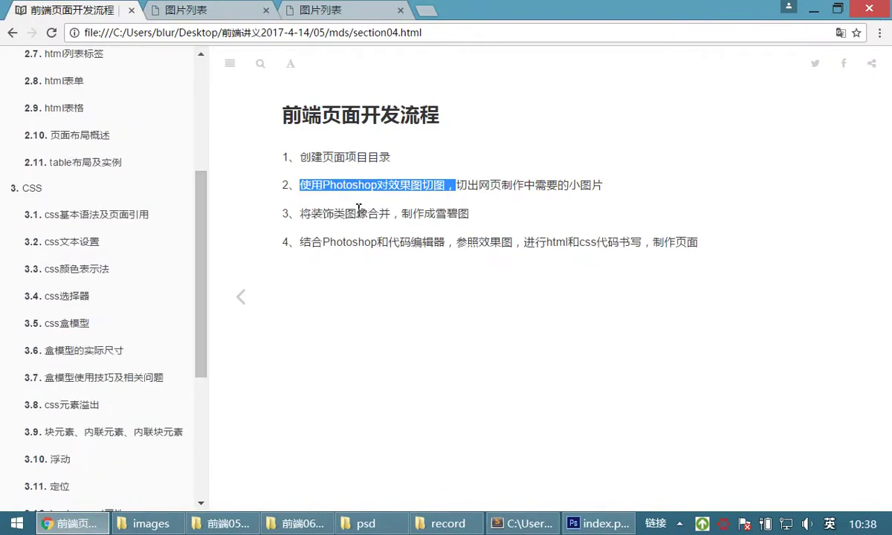
pyautogui.moveTo(200, 342); pyautogui.dragTo(196, 463)
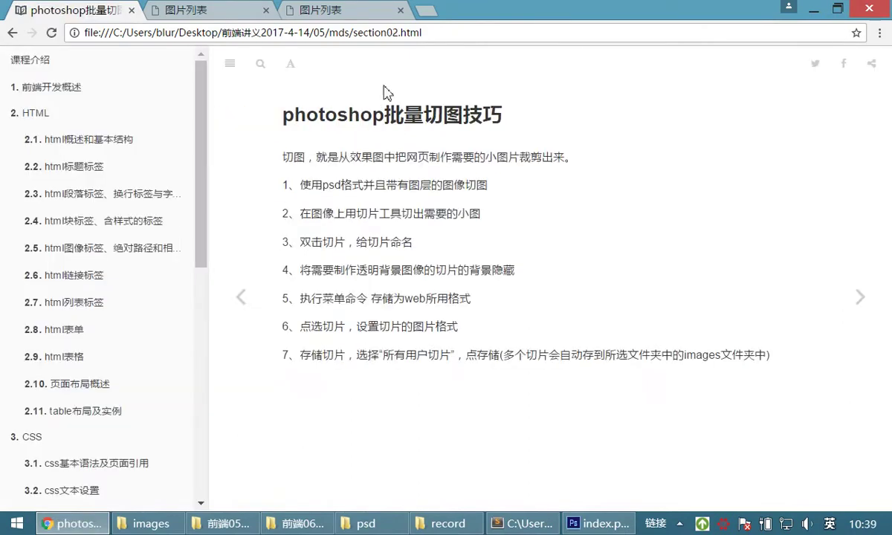
# Switch to Photoshop and examine the header and banner area of index.psd at 100% zoom
pyautogui.click(599, 523)
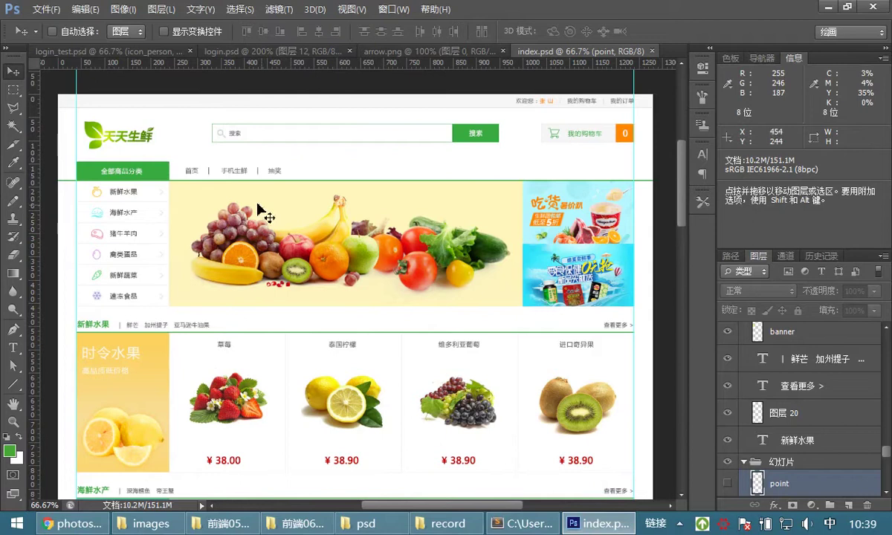
pyautogui.click(13, 422)
pyautogui.click(211, 162)
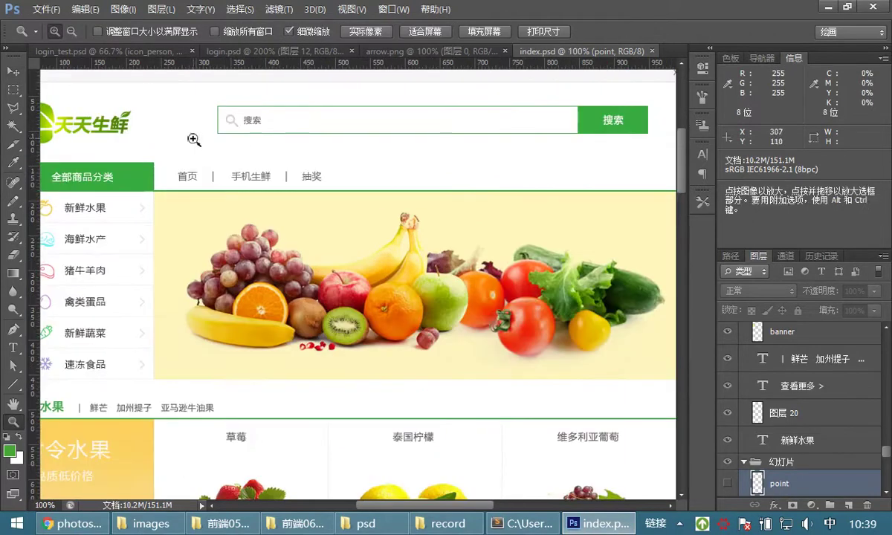
pyautogui.moveTo(214, 154)
pyautogui.mouseDown()
pyautogui.moveTo(245, 182)
pyautogui.moveTo(216, 169)
pyautogui.moveTo(219, 155)
pyautogui.mouseUp()
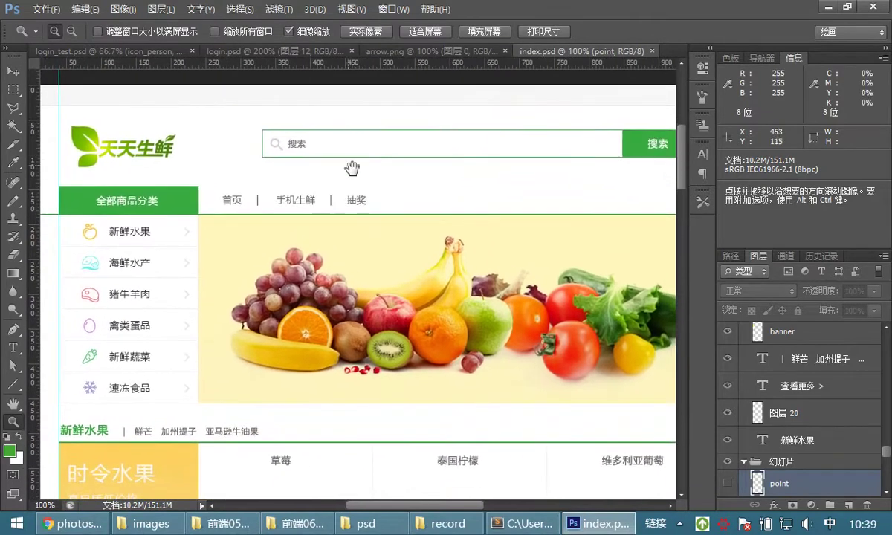
pyautogui.moveTo(379, 190)
pyautogui.mouseDown()
pyautogui.moveTo(352, 188)
pyautogui.moveTo(364, 190)
pyautogui.mouseUp()
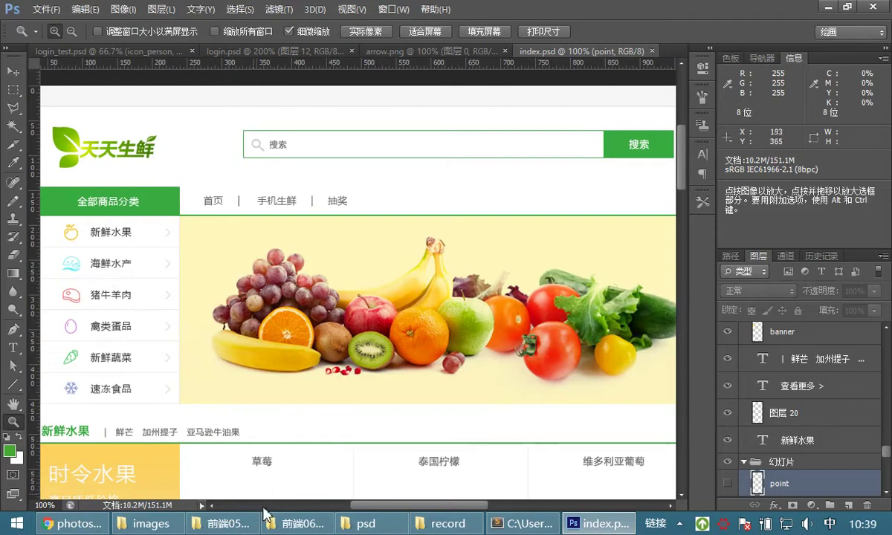
# Go back to the browser notes and read the 裁剪图像 section on the earlier Photoshop tools page
pyautogui.click(80, 524)
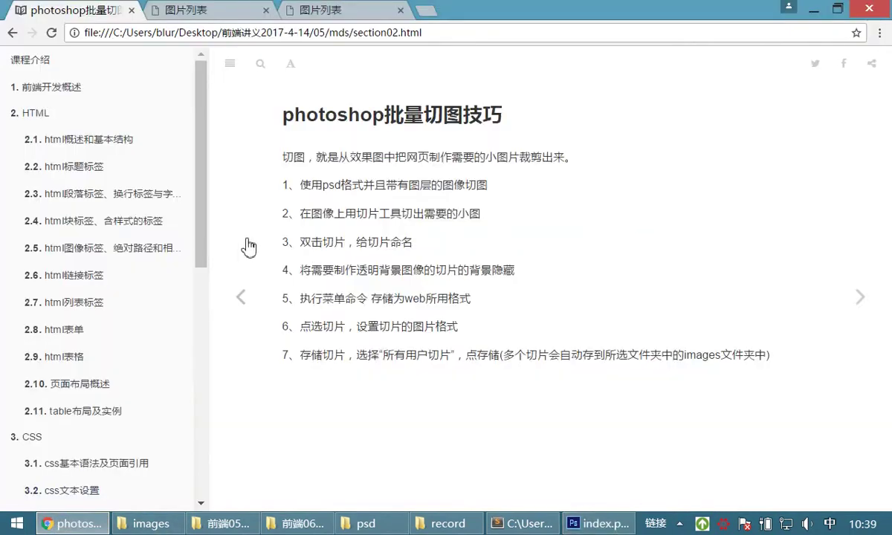
pyautogui.click(239, 297)
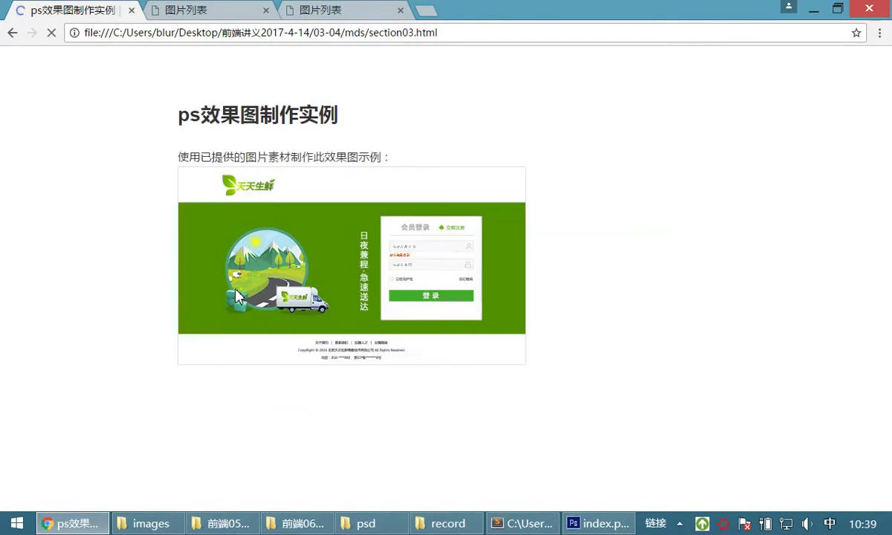
pyautogui.click(245, 302)
pyautogui.scroll(-5, 411, 275)
pyautogui.scroll(-7, 412, 275)
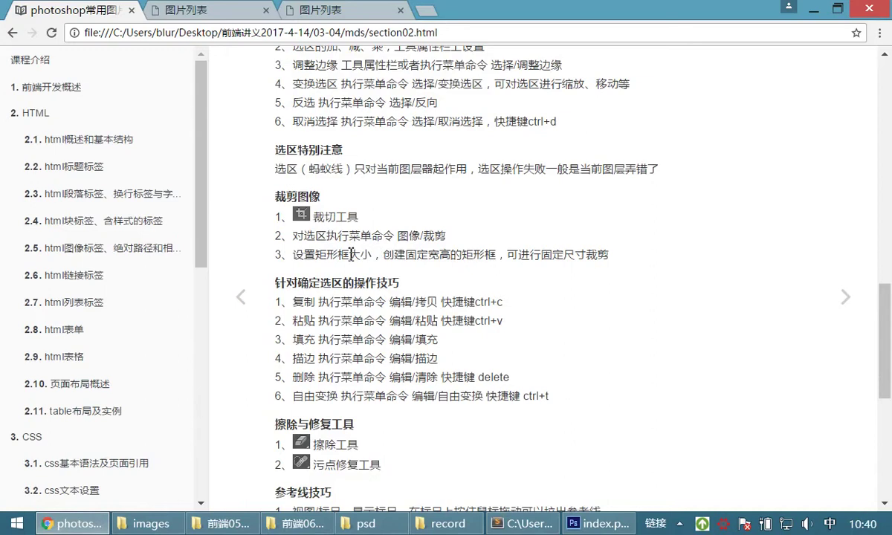
pyautogui.moveTo(313, 259); pyautogui.dragTo(487, 260)
pyautogui.click(447, 247)
# Switch to Photoshop and activate the Crop tool for index.psd
pyautogui.click(599, 524)
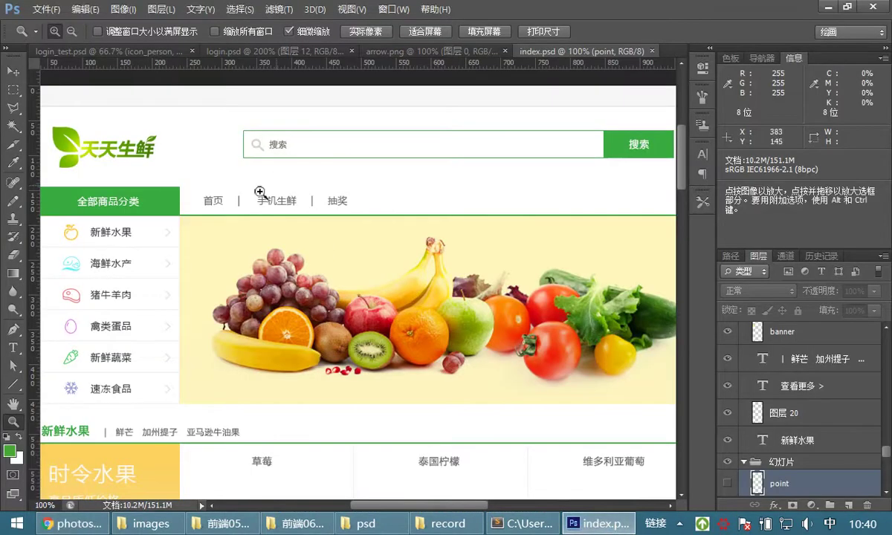
pyautogui.moveTo(257, 193); pyautogui.dragTo(299, 183)
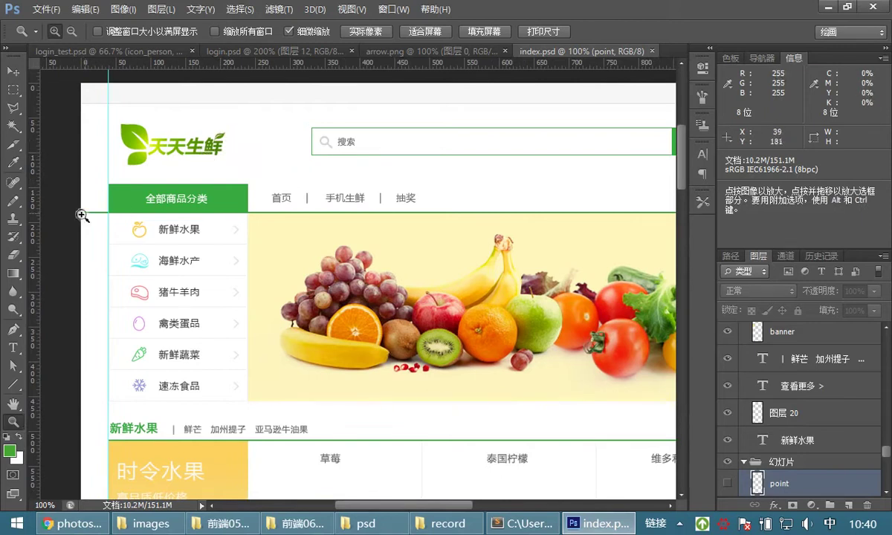
pyautogui.click(11, 182)
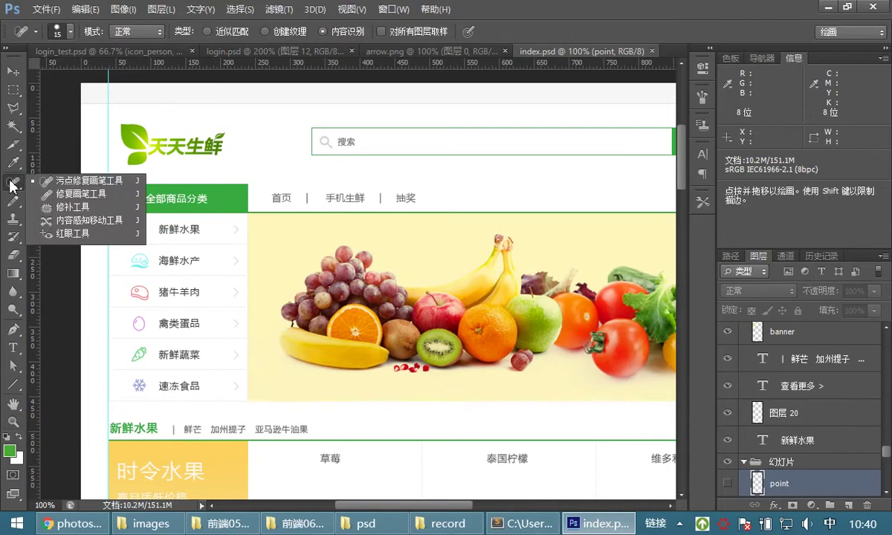
pyautogui.click(11, 153)
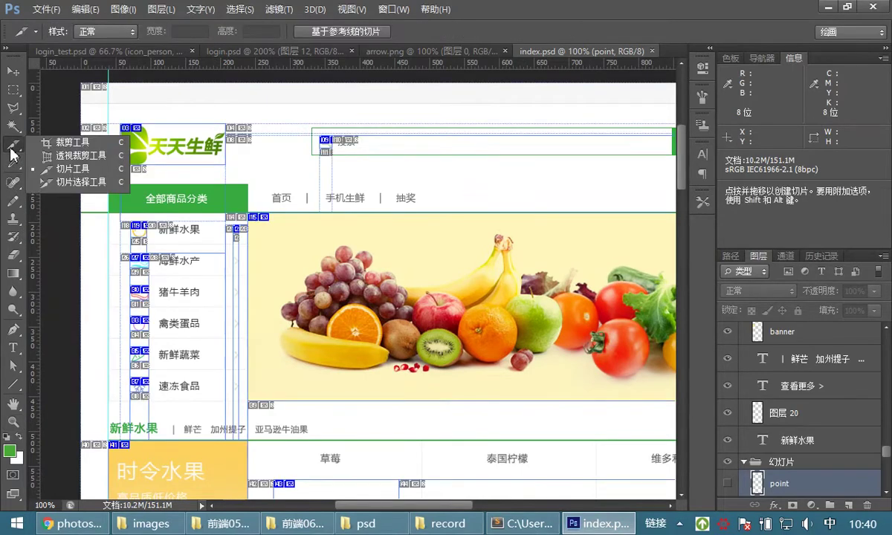
pyautogui.click(60, 142)
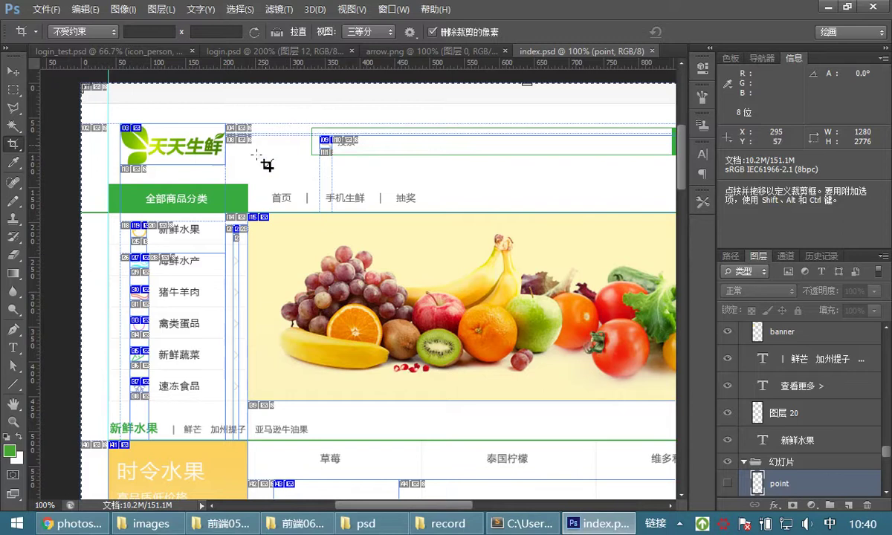
# Look over the existing slices in index.psd and turn off their display
pyautogui.scroll(-3, 186, 257)
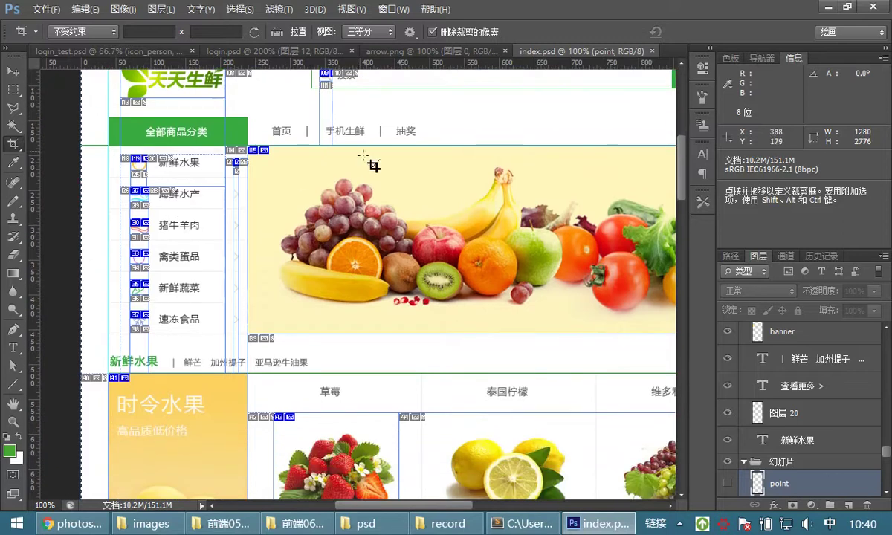
pyautogui.scroll(4, 286, 222)
pyautogui.hscroll(6, 286, 222)
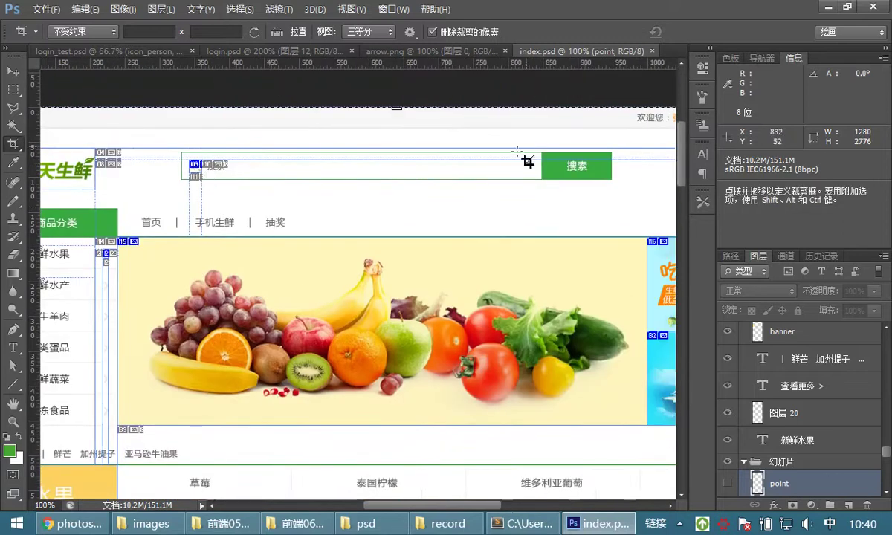
pyautogui.hscroll(-5, 304, 191)
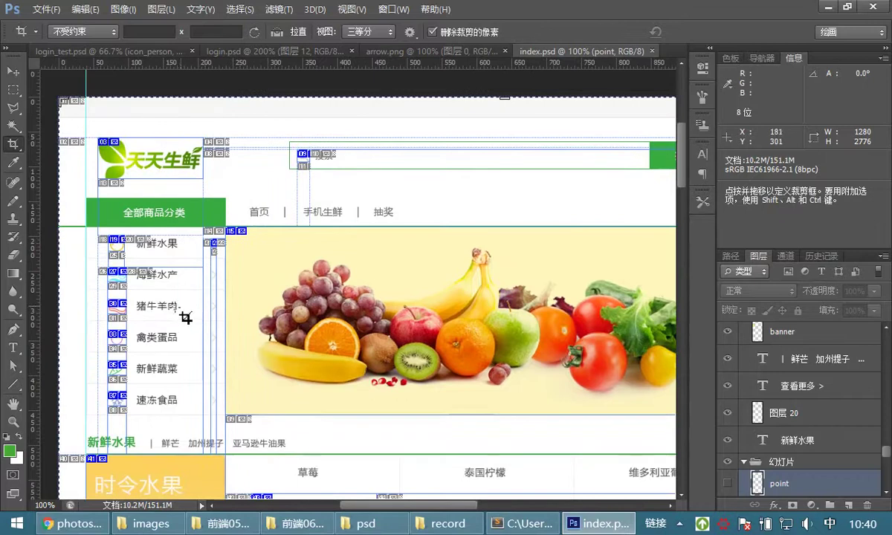
pyautogui.scroll(-3, 245, 268)
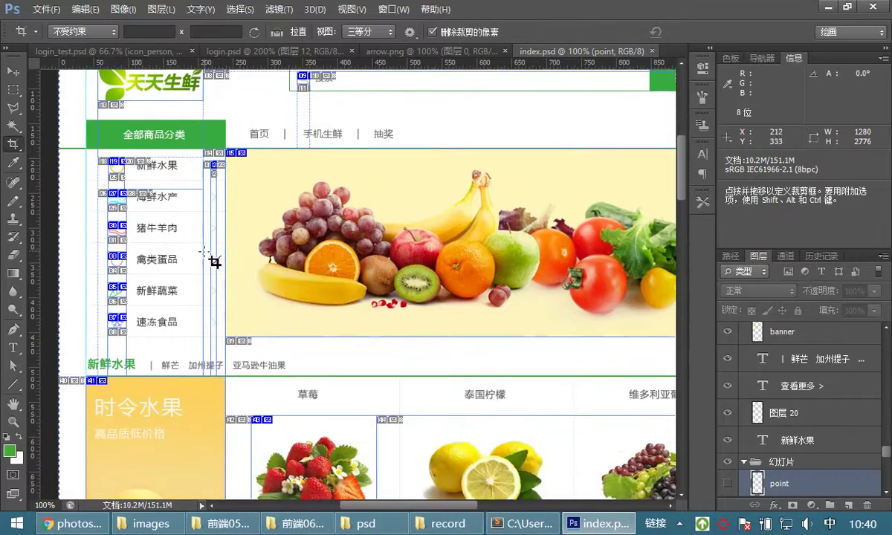
pyautogui.scroll(5, 226, 217)
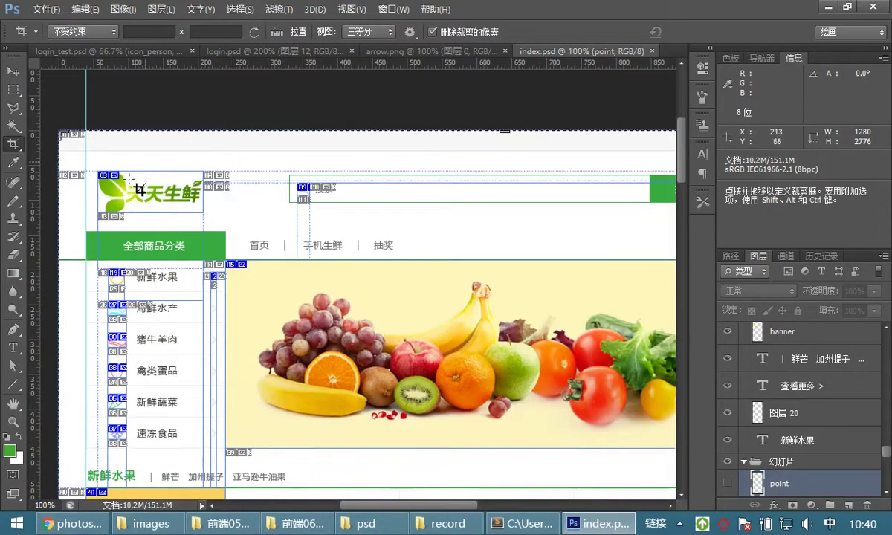
pyautogui.moveTo(301, 211); pyautogui.dragTo(314, 223)
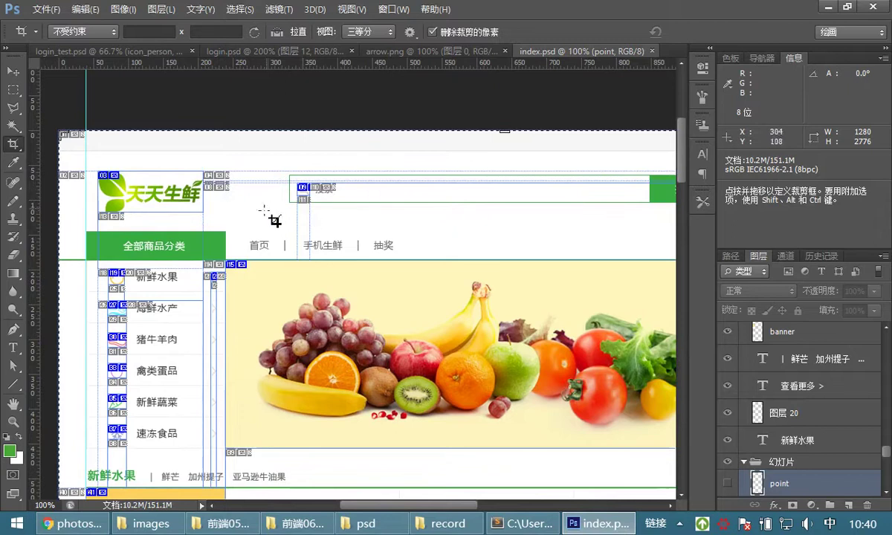
pyautogui.scroll(-3, 185, 305)
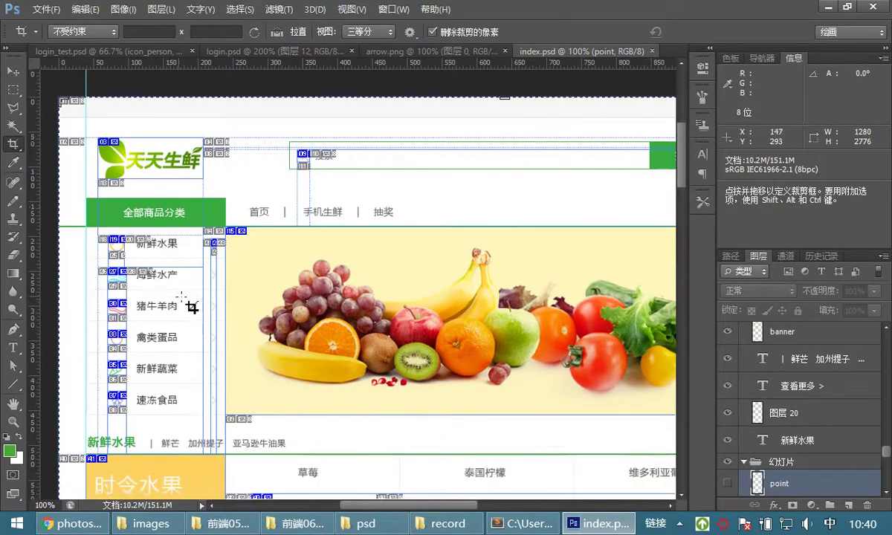
pyautogui.click(353, 14)
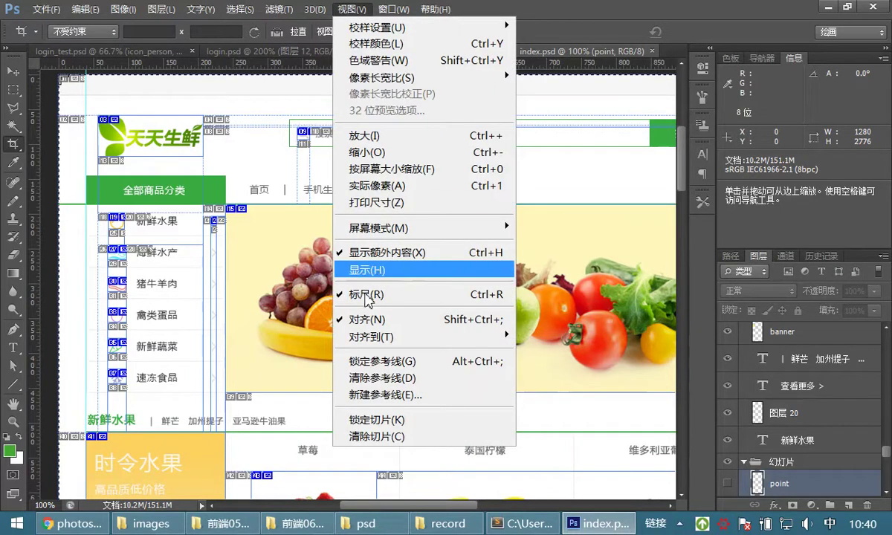
pyautogui.moveTo(380, 275)
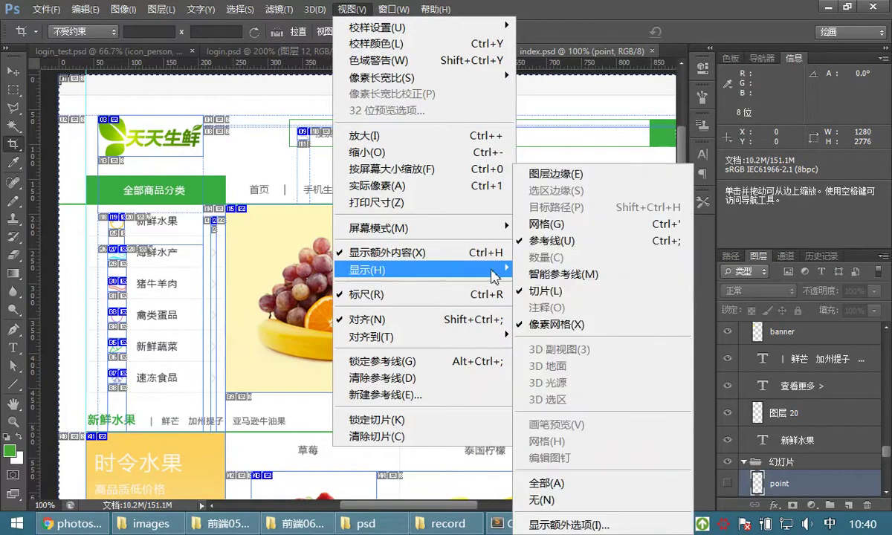
pyautogui.click(537, 295)
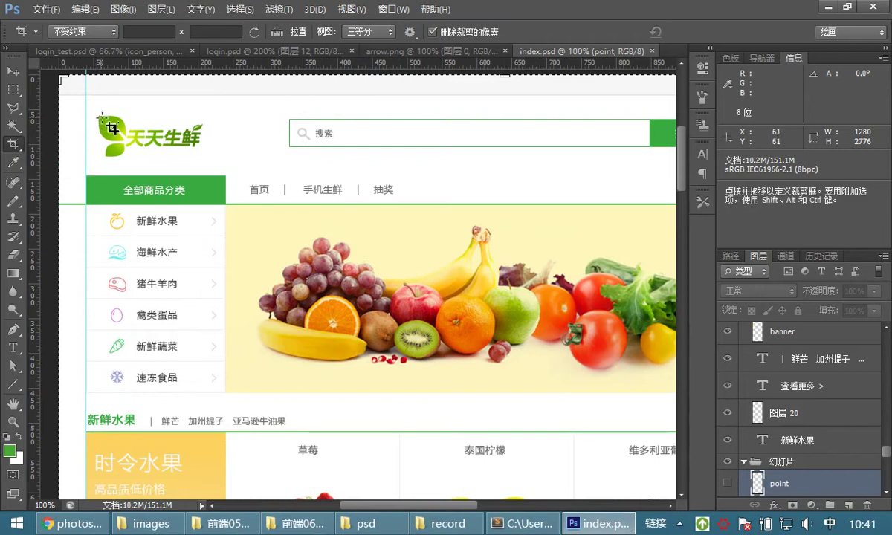
# Crop the page design tightly around the 天天生鲜 logo to 156 × 59 px
pyautogui.moveTo(96, 116); pyautogui.dragTo(211, 160)
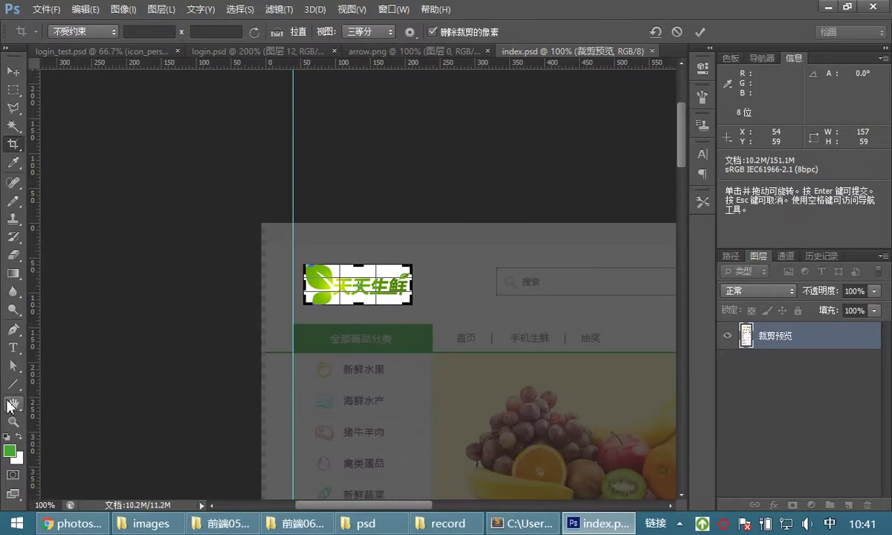
pyautogui.moveTo(414, 285); pyautogui.dragTo(413, 288)
pyautogui.moveTo(362, 305); pyautogui.dragTo(363, 302)
pyautogui.moveTo(359, 269); pyautogui.dragTo(360, 268)
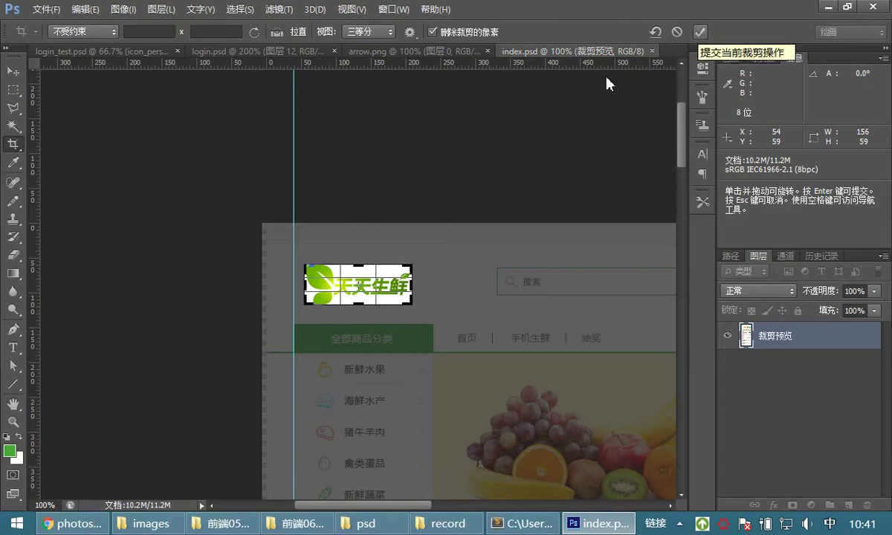
pyautogui.doubleClick(366, 301)
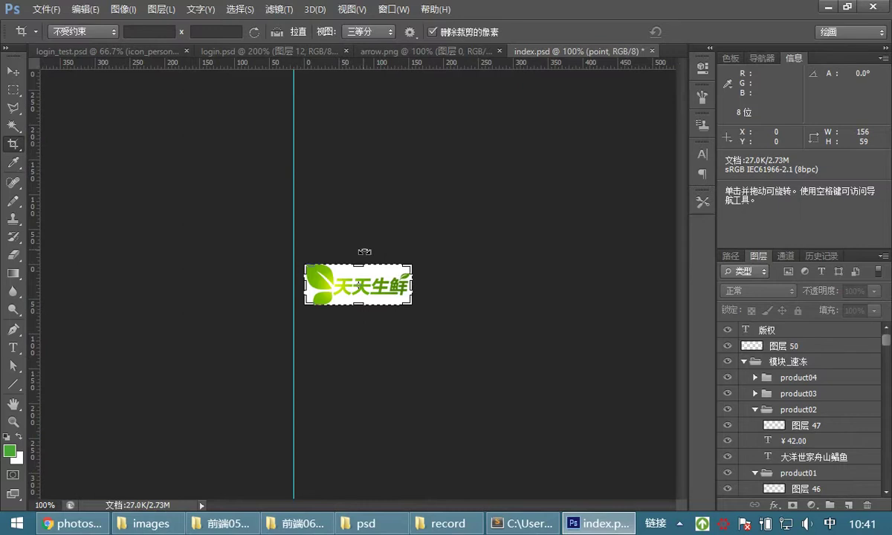
# Start a Save for Web export of the cropped logo as a high-quality JPEG with quality 60
pyautogui.click(47, 11)
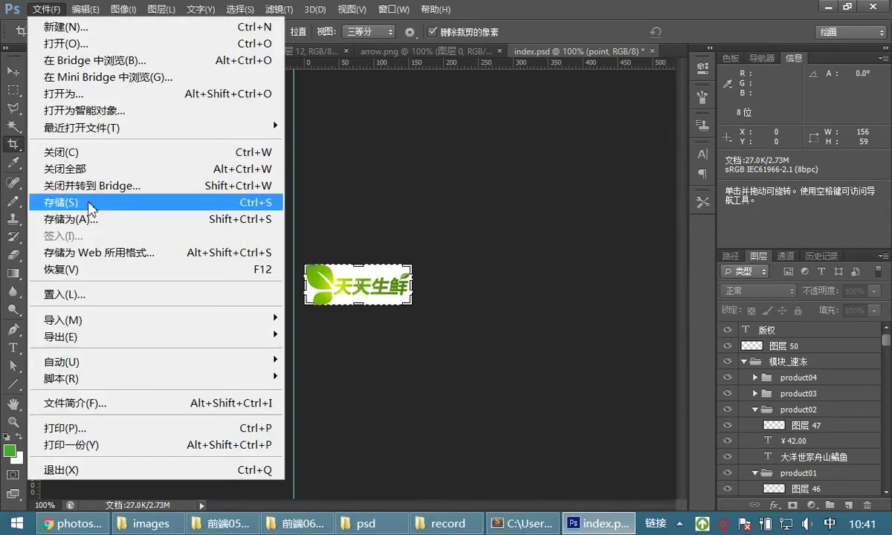
pyautogui.click(95, 257)
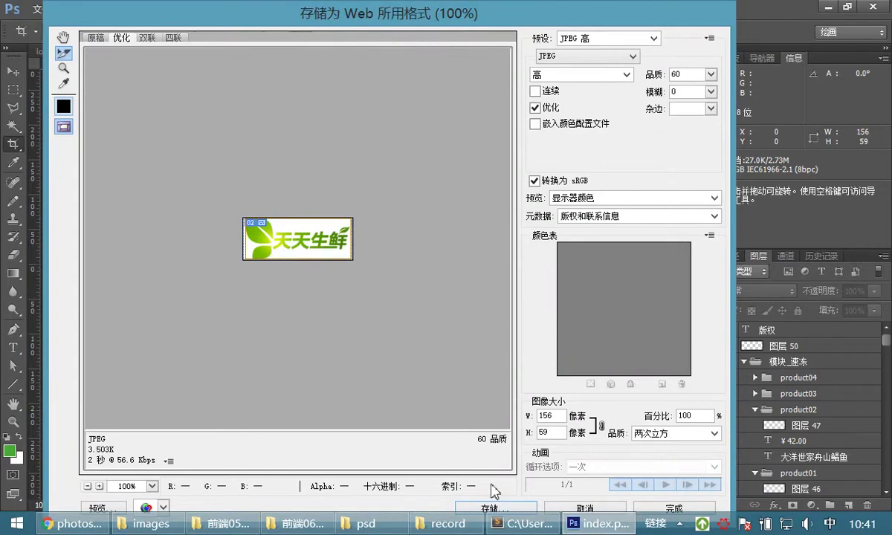
pyautogui.click(485, 508)
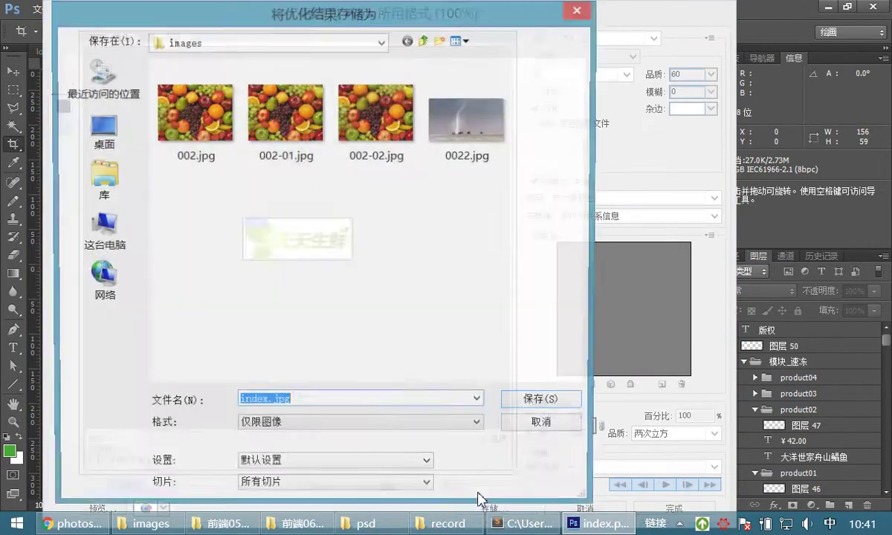
pyautogui.click(266, 403)
pyautogui.moveTo(266, 403); pyautogui.dragTo(223, 403)
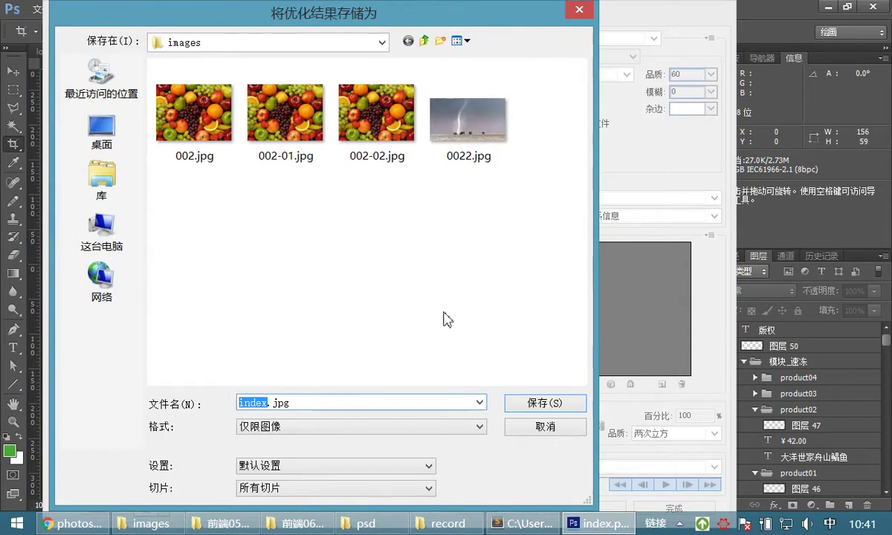
pyautogui.moveTo(227, 16); pyautogui.dragTo(291, 27)
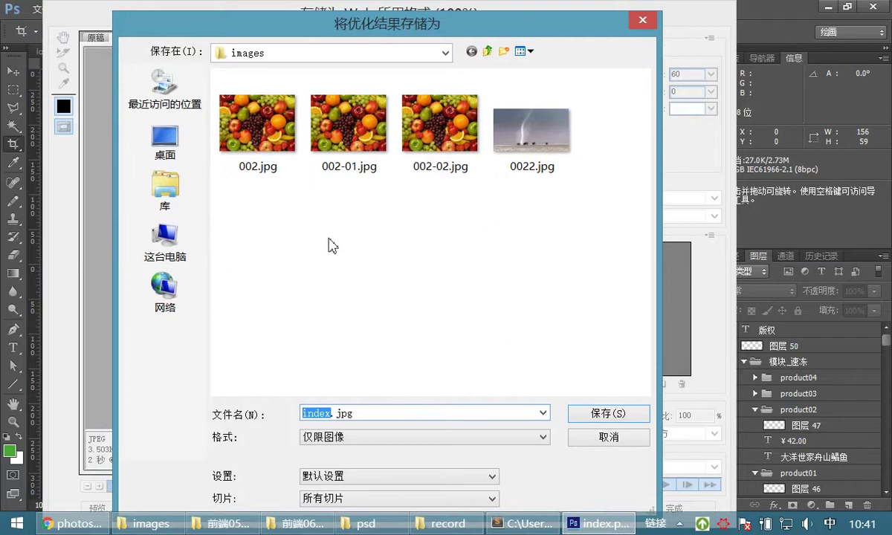
# Set the export destination to the images folder directly inside 前端06天课件
pyautogui.click(445, 53)
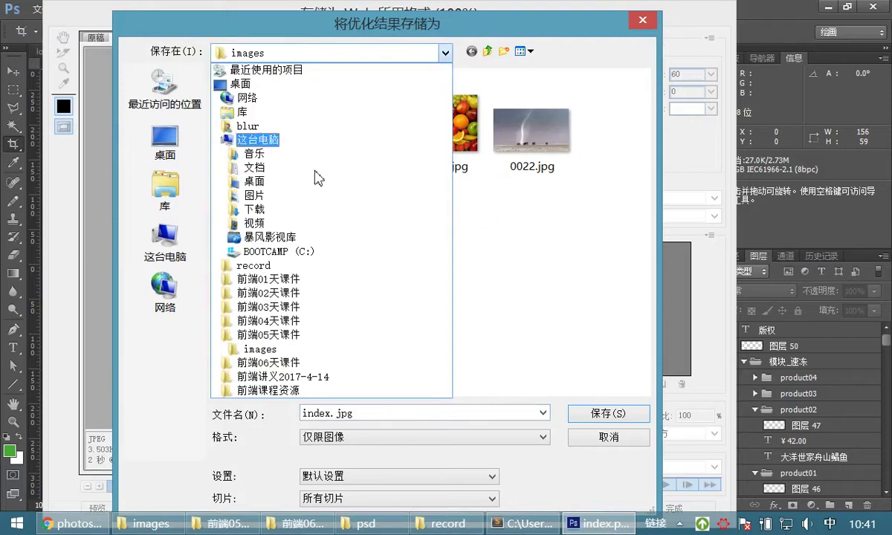
pyautogui.click(266, 361)
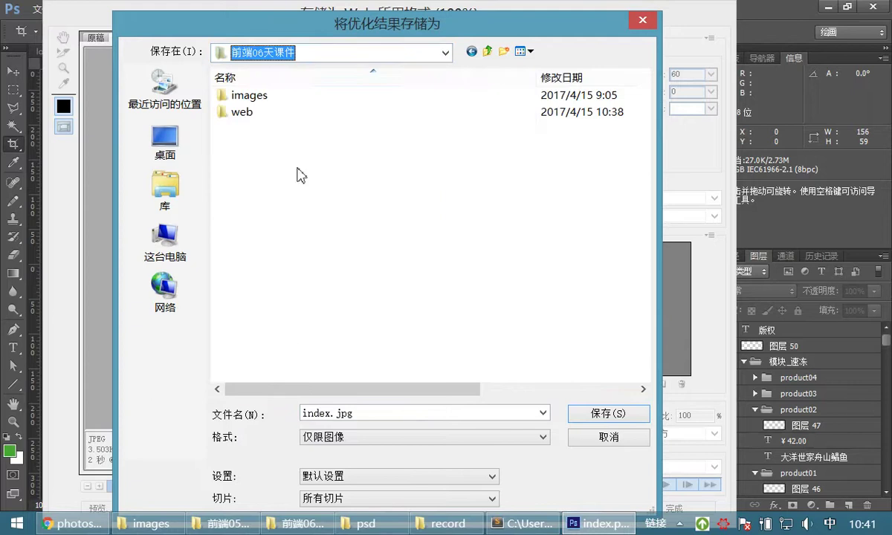
pyautogui.doubleClick(253, 112)
pyautogui.doubleClick(247, 112)
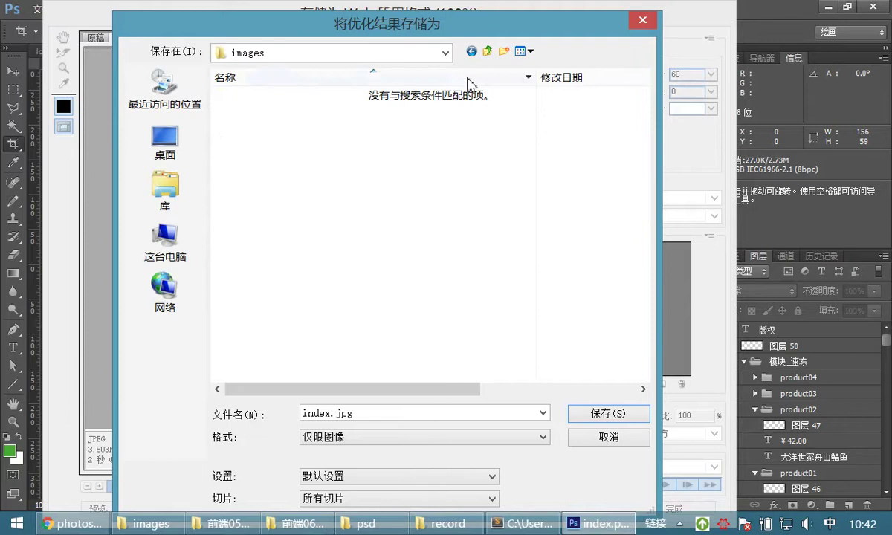
pyautogui.click(488, 52)
pyautogui.click(487, 52)
pyautogui.doubleClick(246, 95)
# Name the exported image logo.jpg and save it
pyautogui.click(321, 413)
pyautogui.click(326, 417)
pyautogui.moveTo(333, 415); pyautogui.dragTo(264, 411)
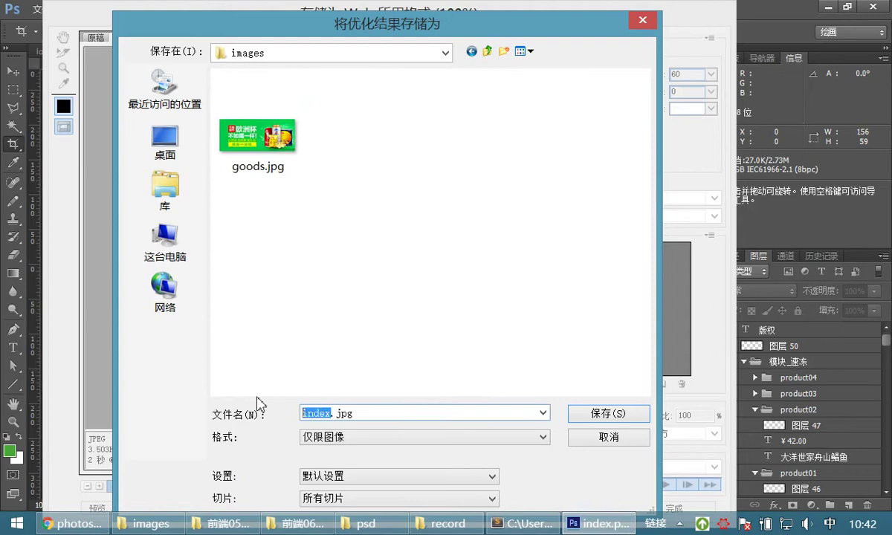
pyautogui.write('logo')
pyautogui.press('Return')
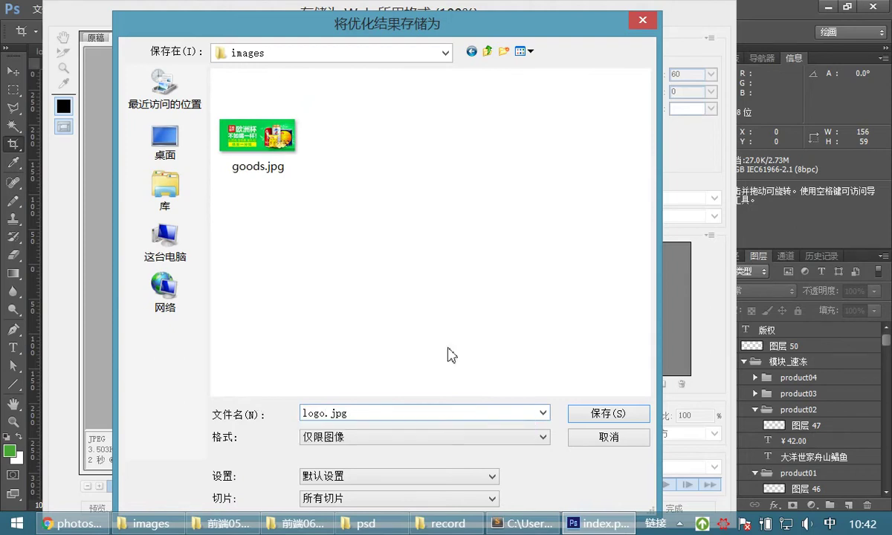
pyautogui.click(595, 416)
pyautogui.click(467, 221)
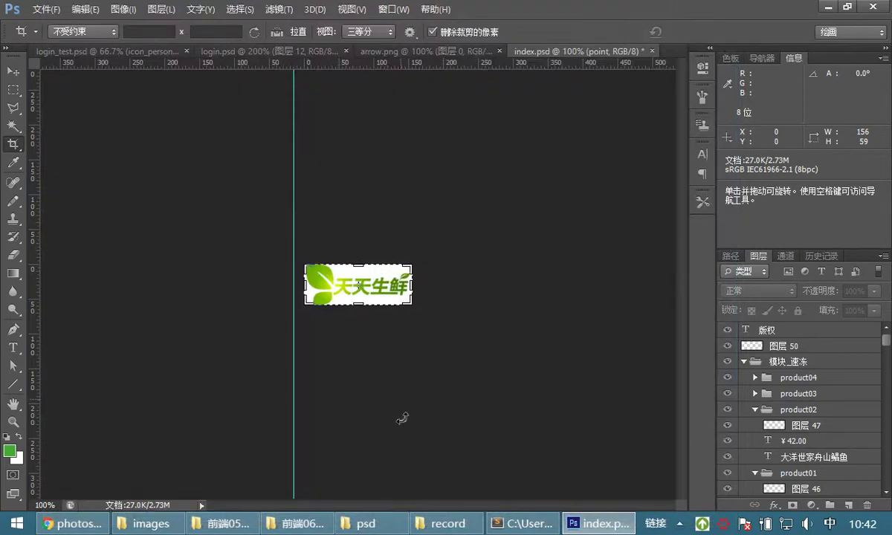
# Switch to File Explorer and open the nested images folder inside 前端06天课件\images
pyautogui.click(289, 531)
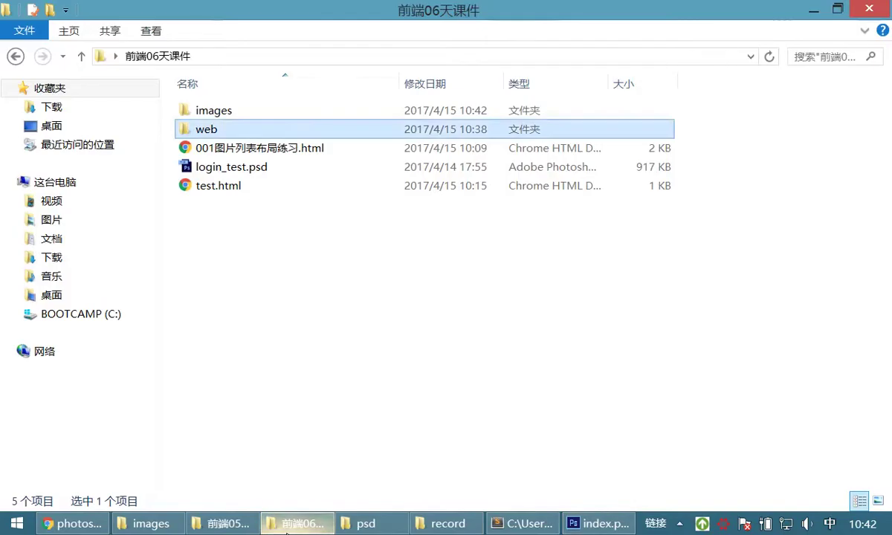
pyautogui.doubleClick(213, 113)
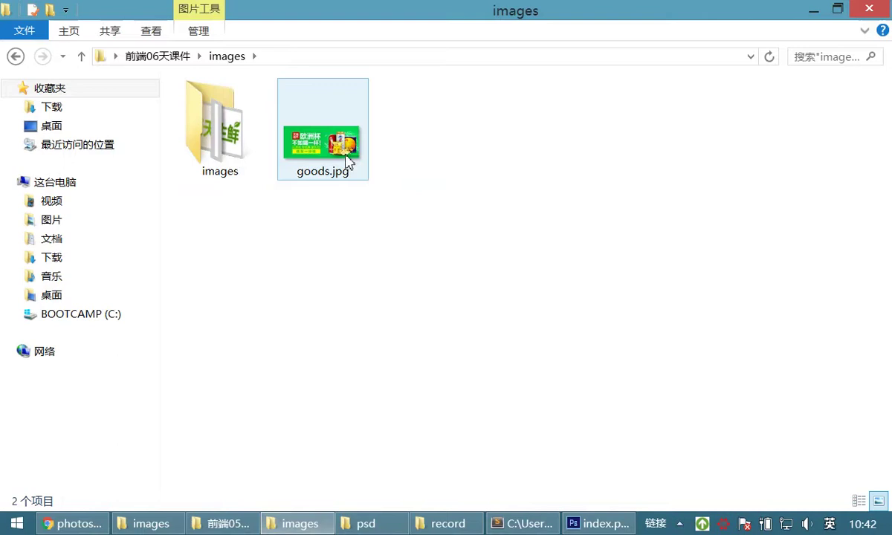
pyautogui.click(158, 56)
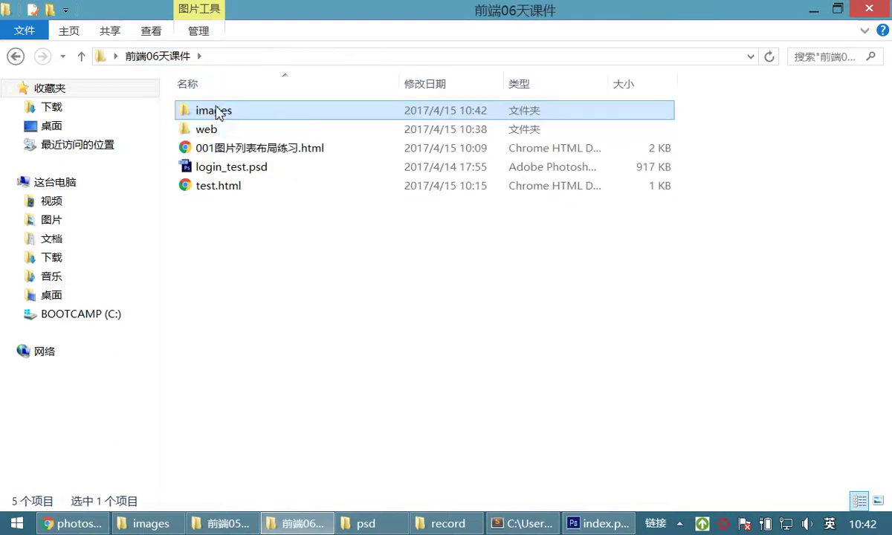
pyautogui.doubleClick(220, 112)
pyautogui.doubleClick(220, 138)
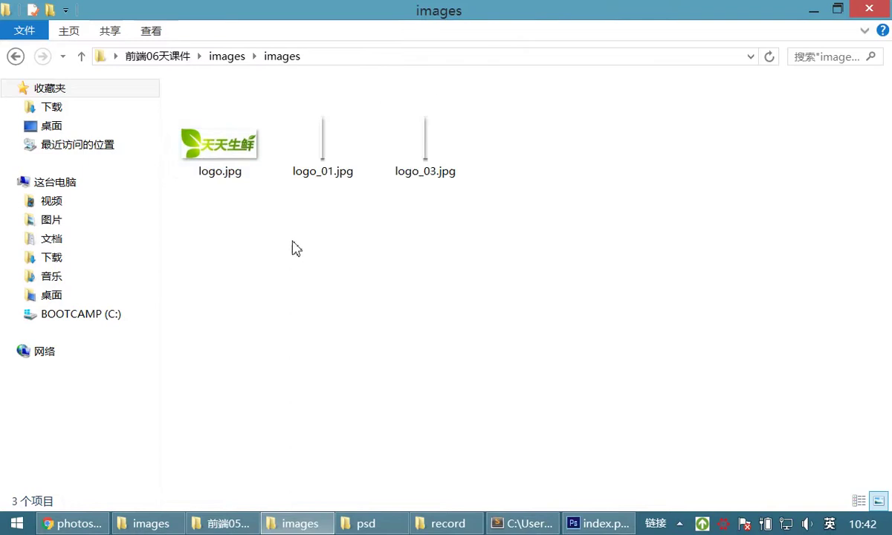
# Examine the exported logo.jpg and the extra slice files beside it, including how the folder sits inside its parent
pyautogui.click(200, 141)
pyautogui.click(338, 253)
pyautogui.moveTo(486, 226); pyautogui.dragTo(148, 88)
pyautogui.click(227, 165)
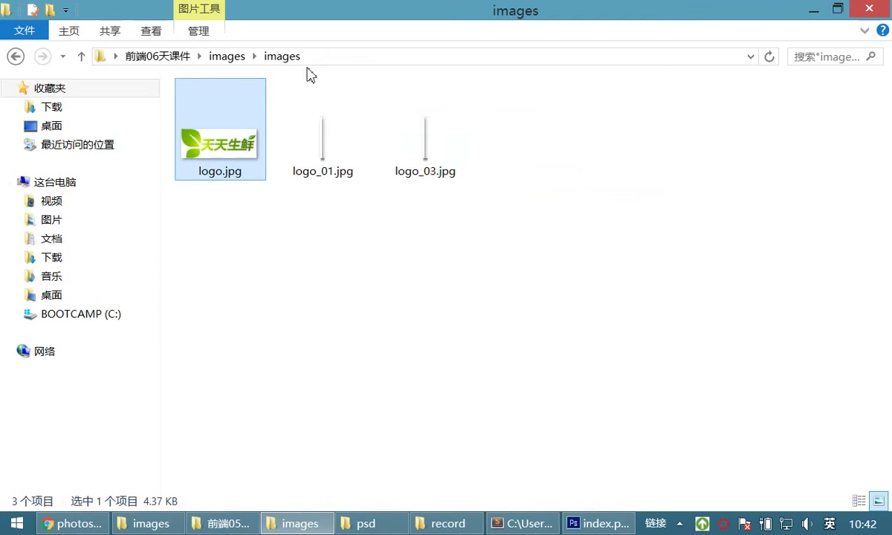
pyautogui.click(229, 57)
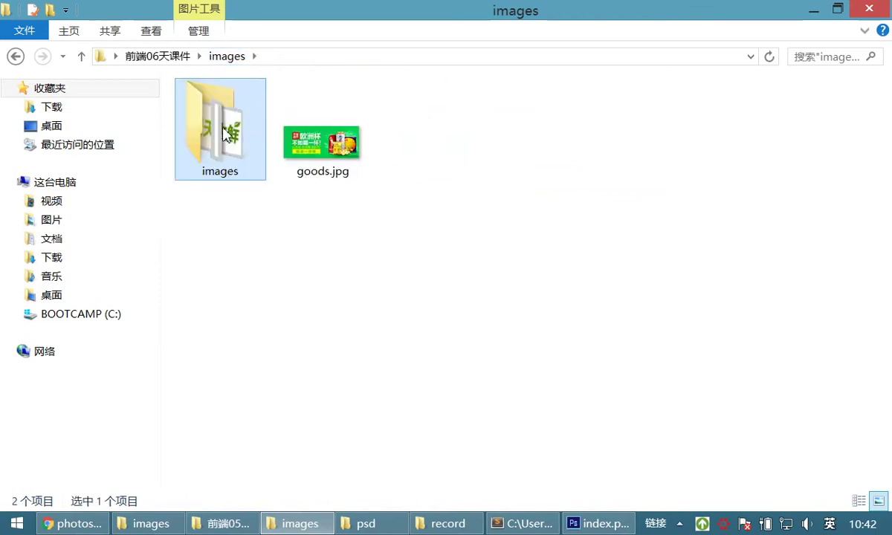
pyautogui.doubleClick(220, 136)
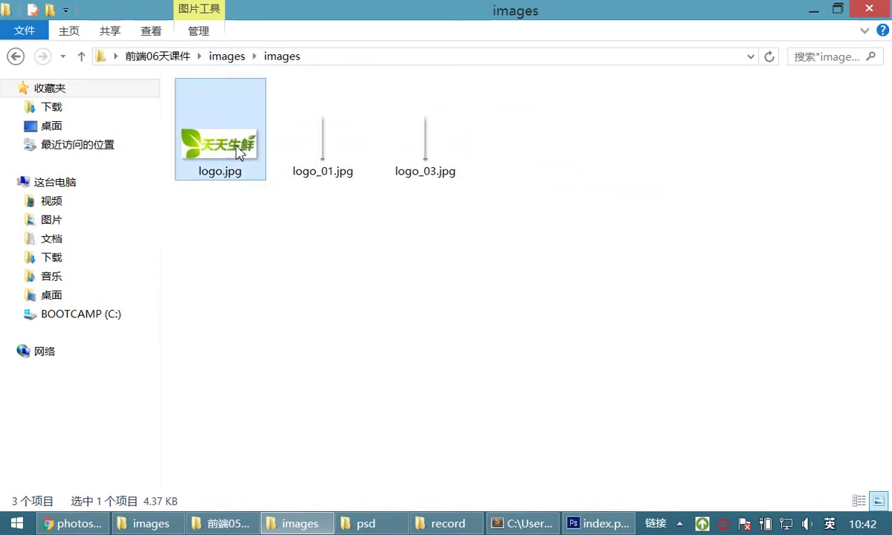
pyautogui.click(280, 246)
pyautogui.click(203, 153)
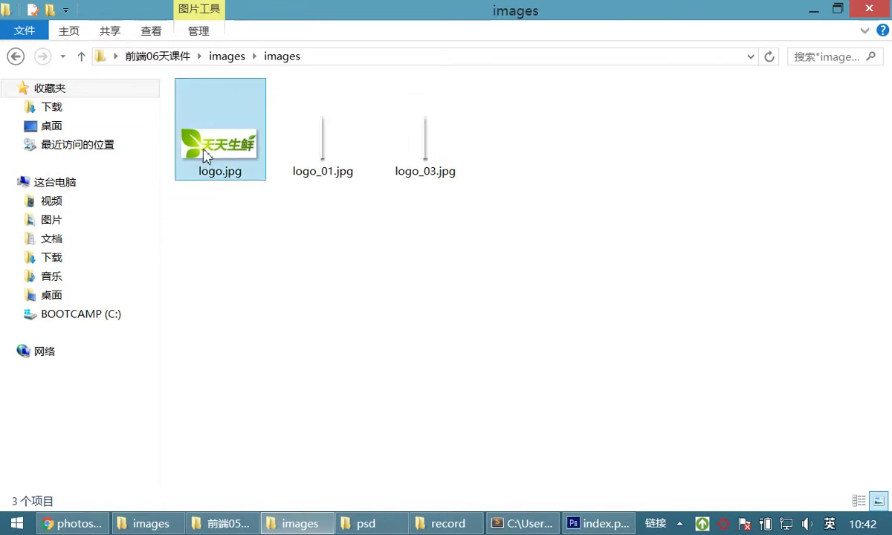
pyautogui.click(229, 159)
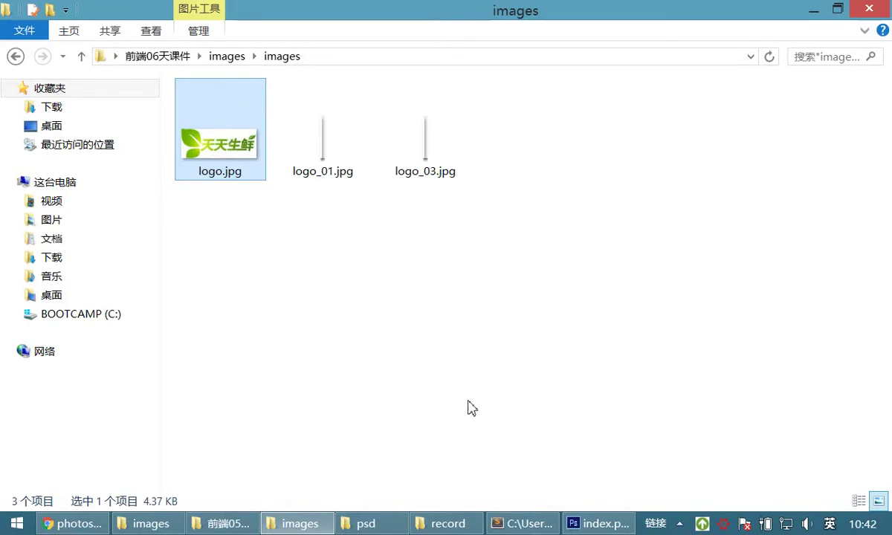
pyautogui.click(400, 378)
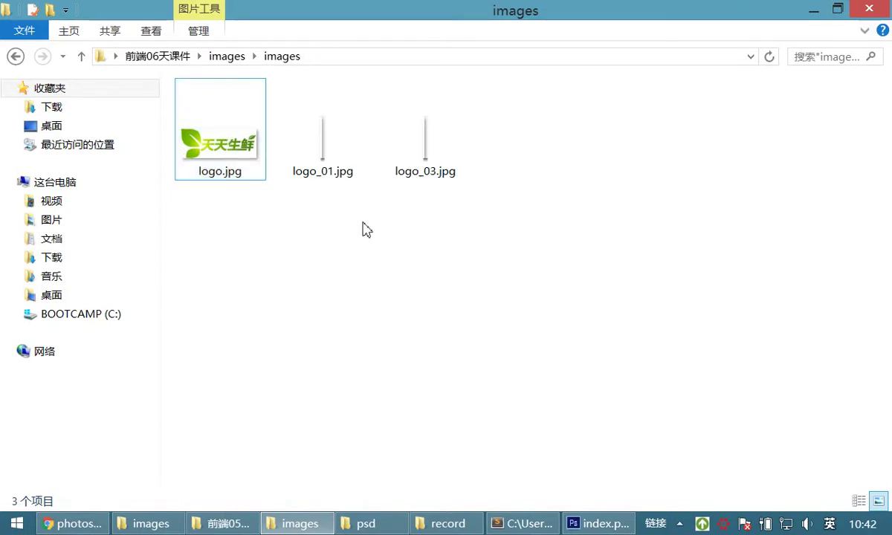
pyautogui.click(208, 160)
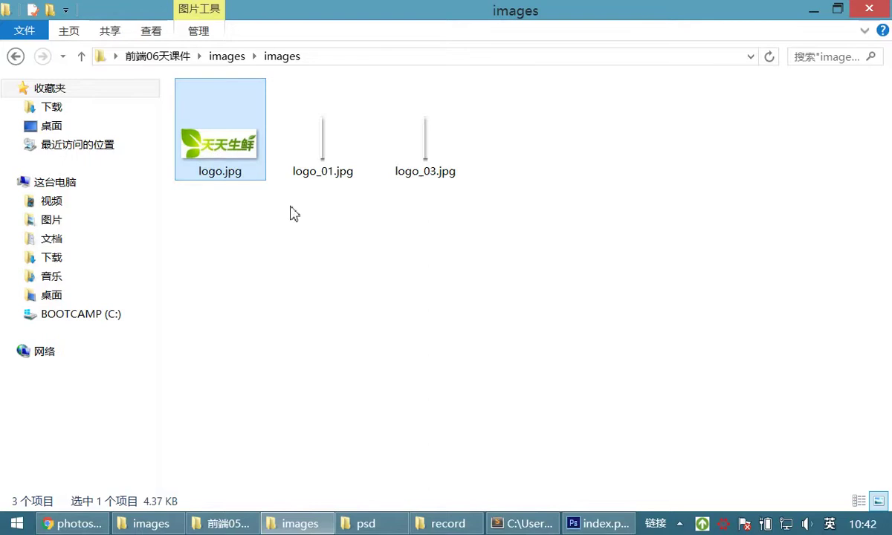
pyautogui.click(595, 525)
pyautogui.click(13, 72)
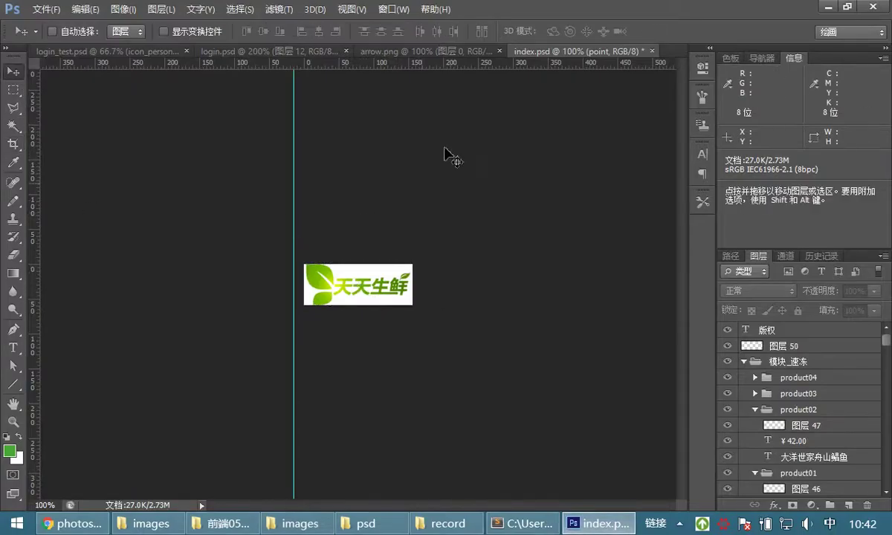
pyautogui.click(39, 9)
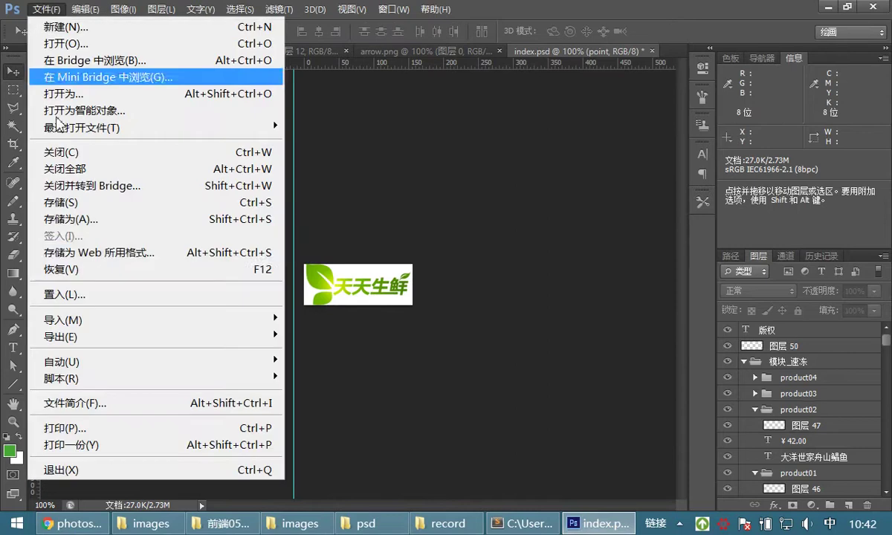
pyautogui.click(79, 253)
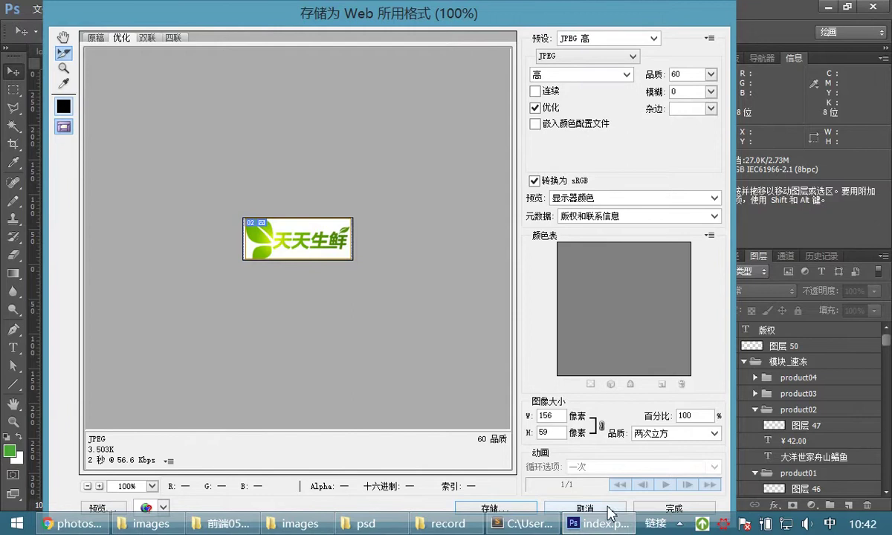
pyautogui.click(587, 509)
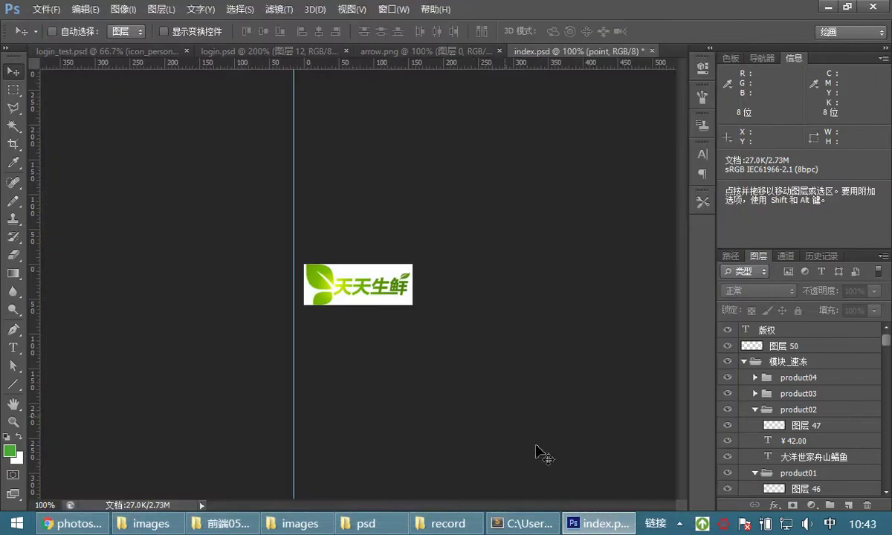
# Return to File Explorer and delete the nested images folder inside 前端06天课件\images
pyautogui.click(520, 523)
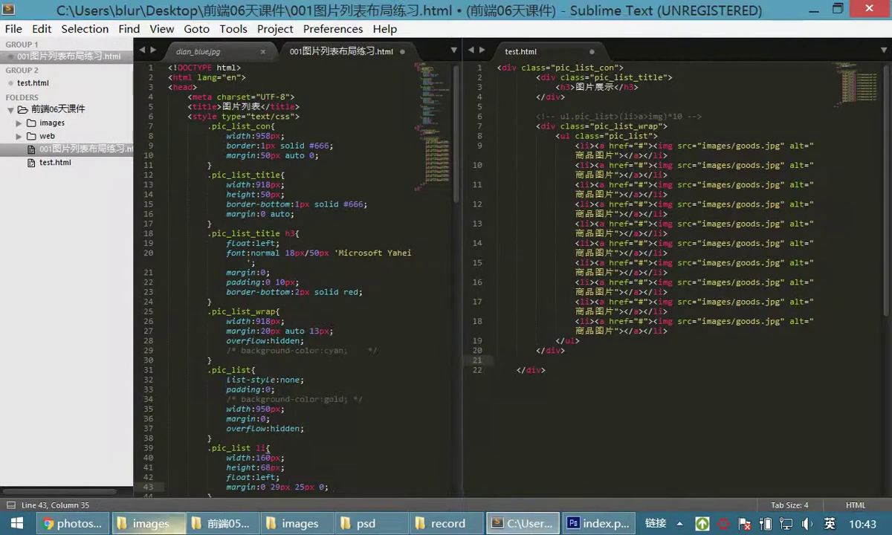
pyautogui.click(443, 524)
pyautogui.click(301, 523)
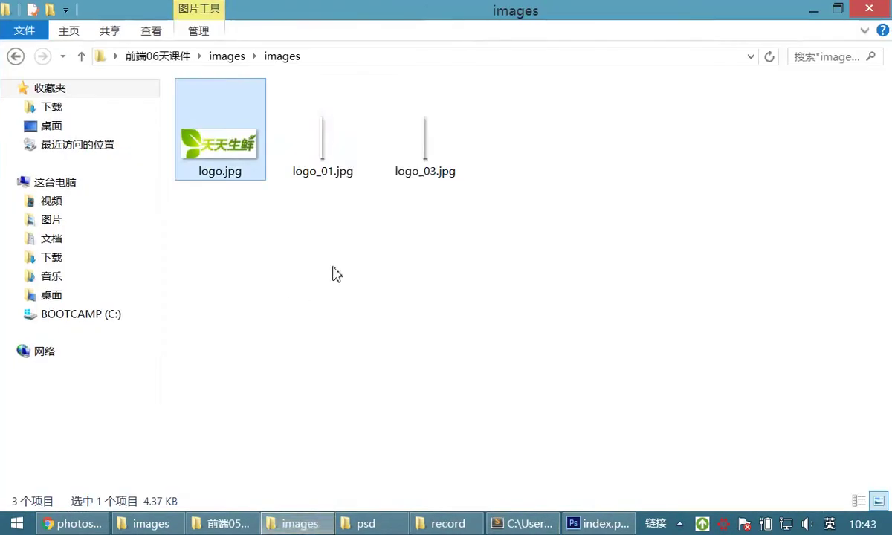
pyautogui.click(227, 56)
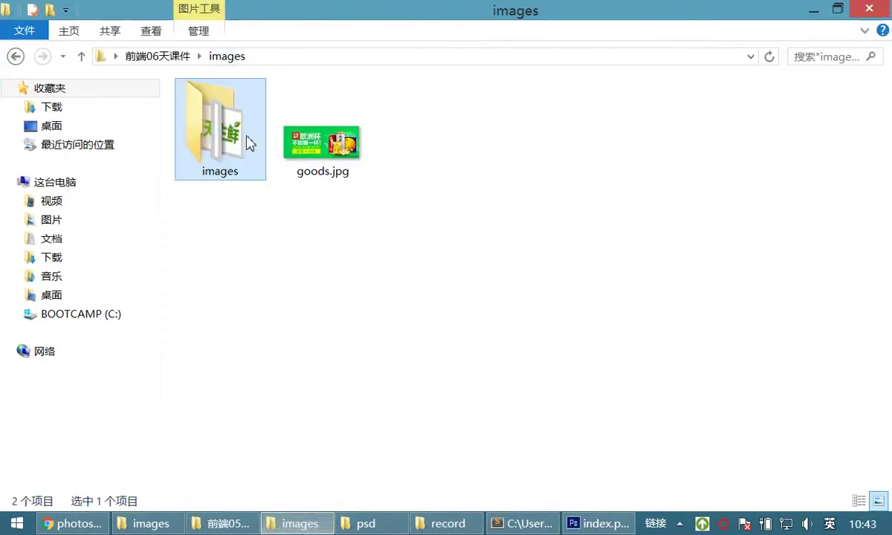
pyautogui.rightClick(213, 145)
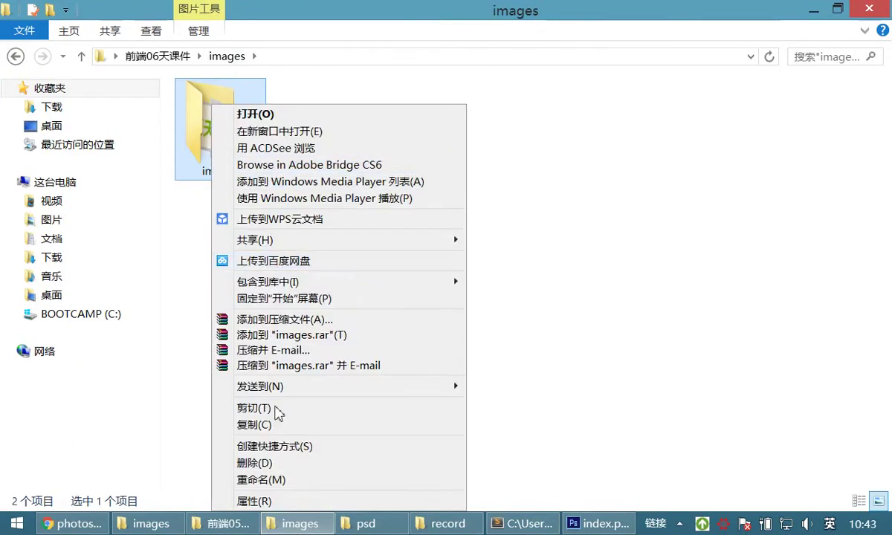
pyautogui.click(257, 464)
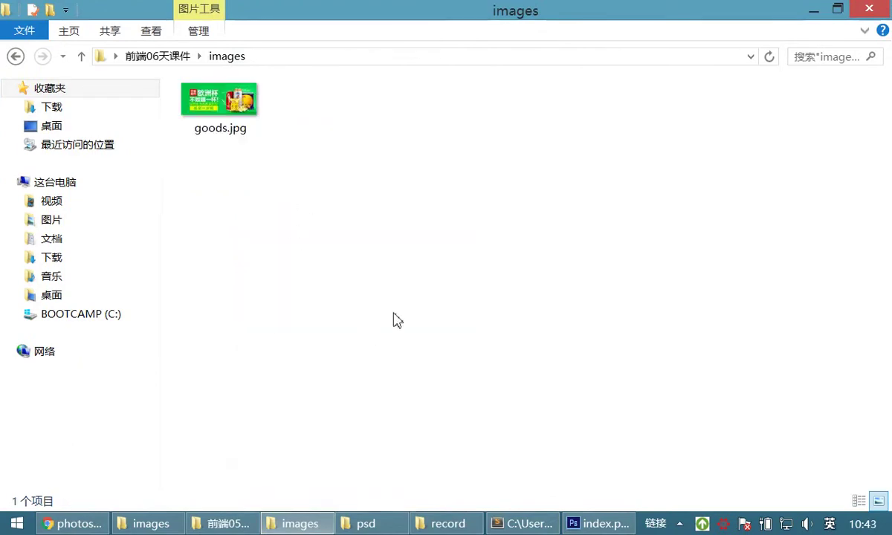
# Switch to Photoshop and revert index.psd to its 打开 history state, undoing the crop
pyautogui.click(587, 524)
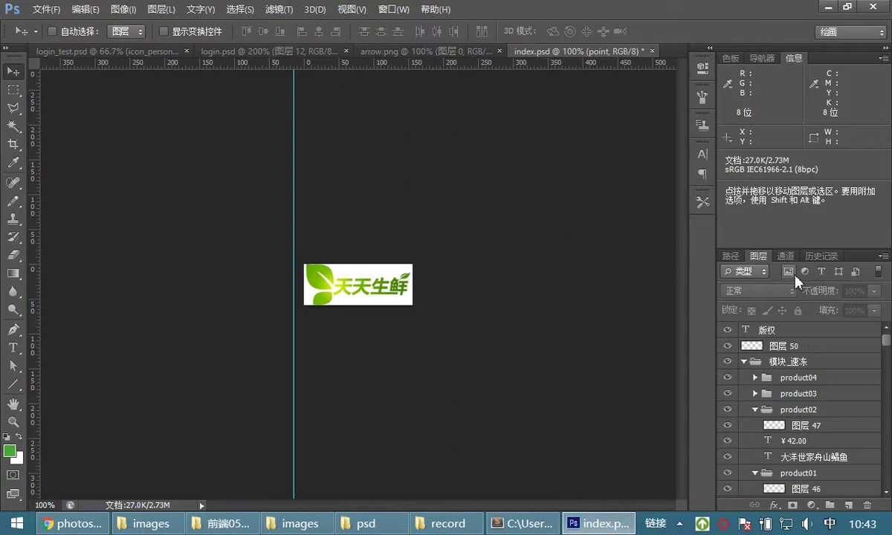
pyautogui.click(818, 256)
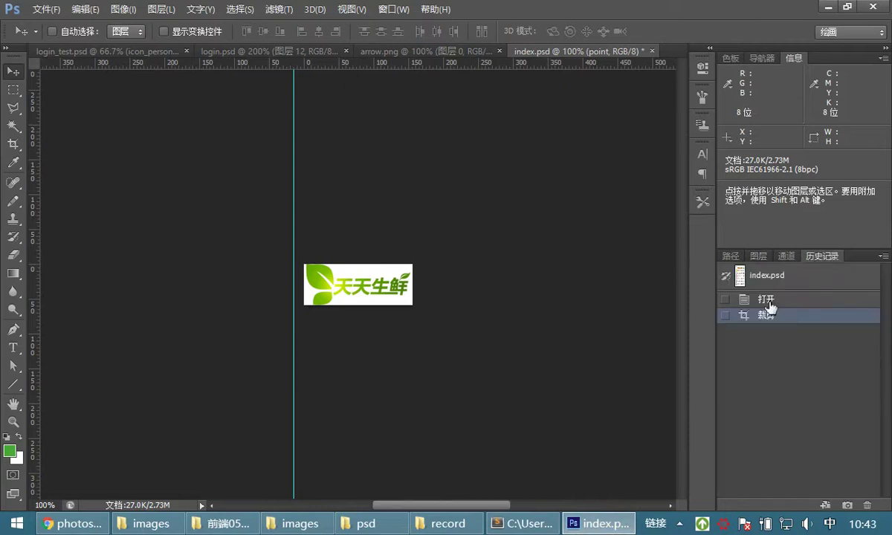
pyautogui.click(768, 299)
# Crop index.psd to the 天天生鲜 logo with the Crop tool, using a frame of about 153 × 77 px
pyautogui.moveTo(260, 179); pyautogui.dragTo(360, 323)
pyautogui.scroll(10, 359, 323)
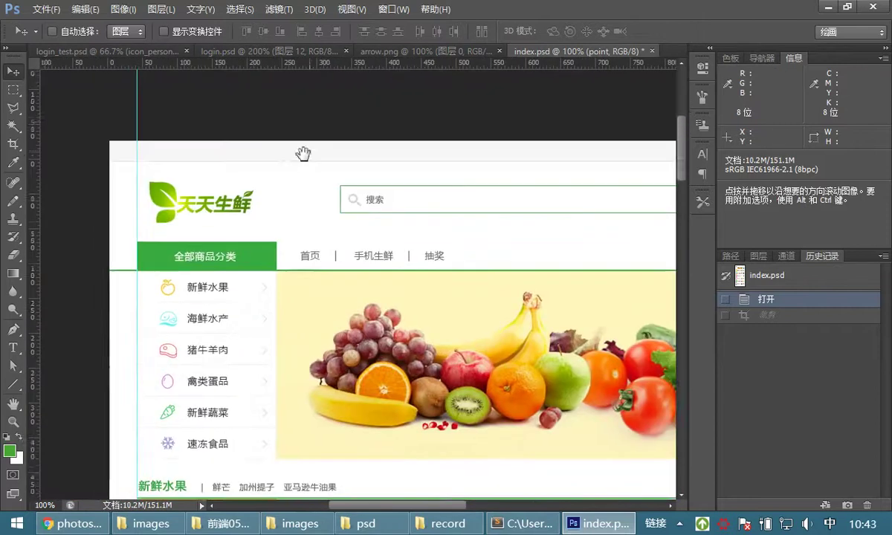
pyautogui.click(13, 144)
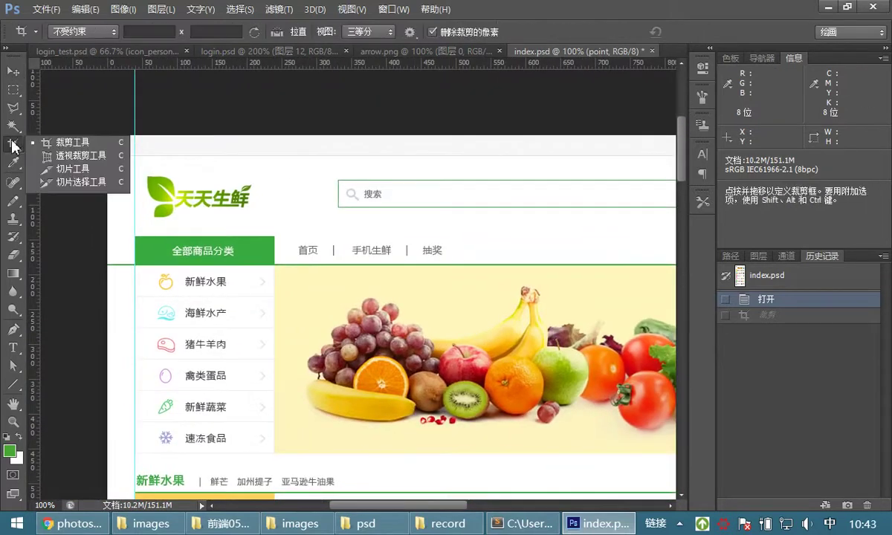
pyautogui.click(63, 148)
pyautogui.moveTo(145, 171); pyautogui.dragTo(201, 202)
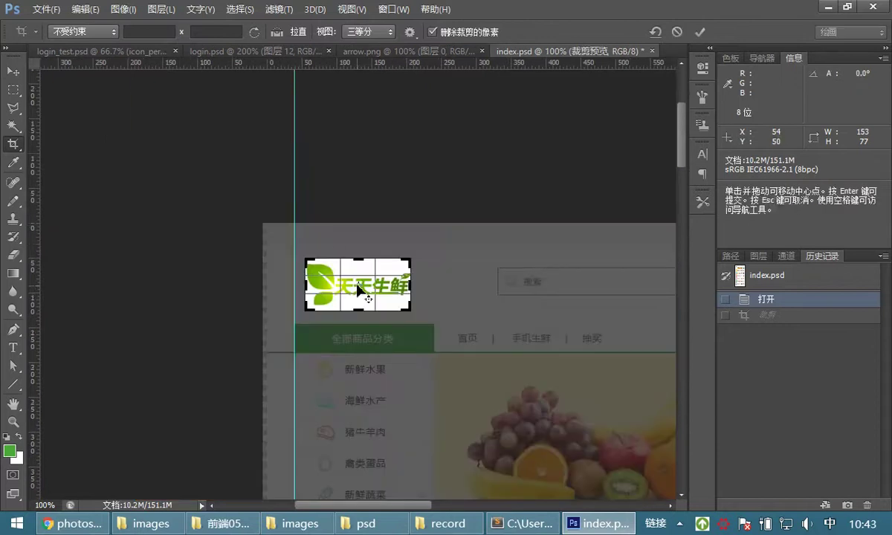
pyautogui.moveTo(363, 277); pyautogui.dragTo(363, 277)
pyautogui.press('Return')
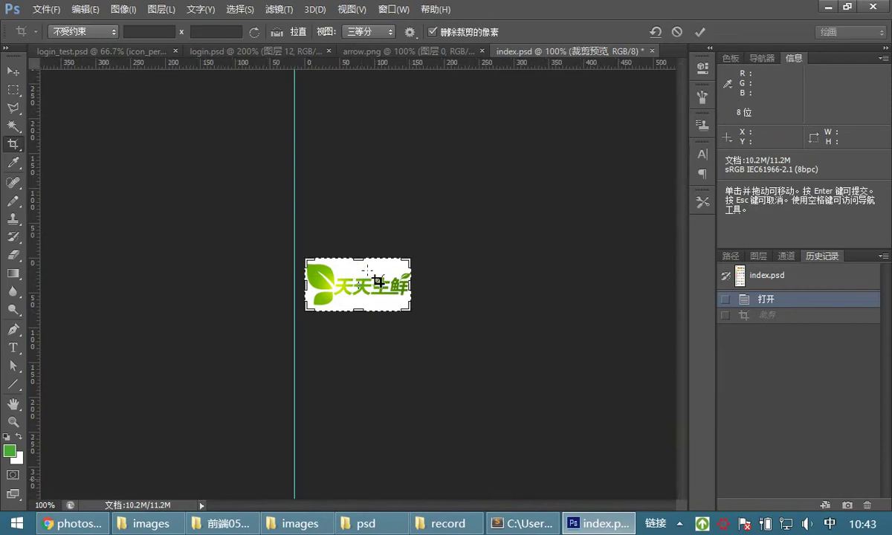
pyautogui.click(46, 9)
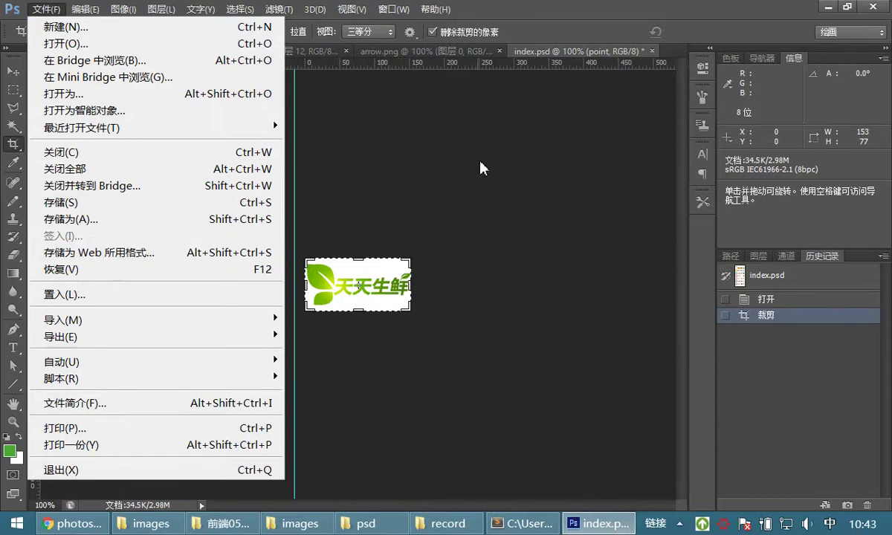
pyautogui.click(449, 149)
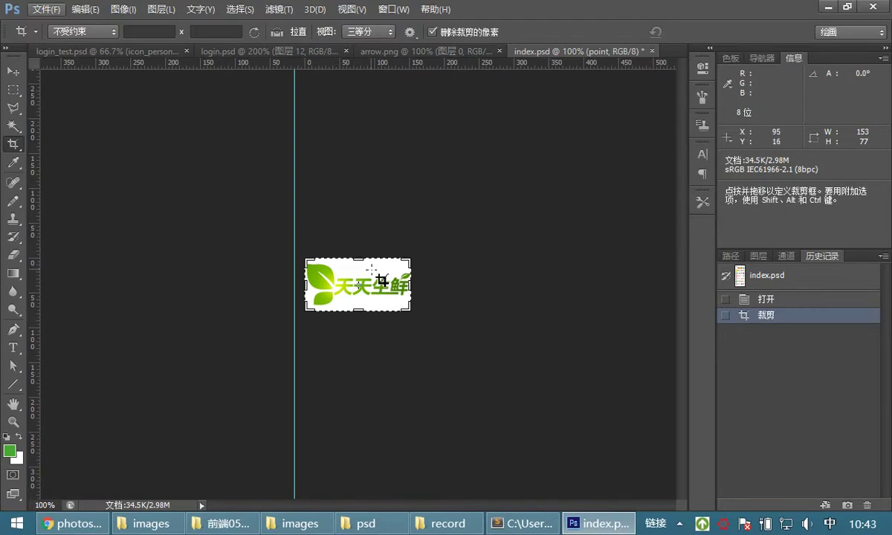
# Revert index.psd to its 打开 history state, undoing the Crop tool cut, and bring up the layer list
pyautogui.click(784, 300)
pyautogui.click(784, 256)
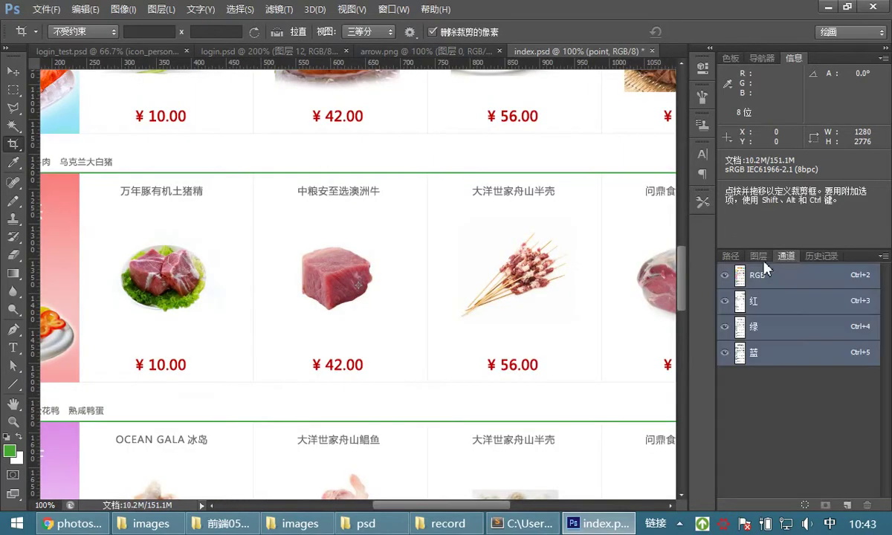
pyautogui.click(759, 256)
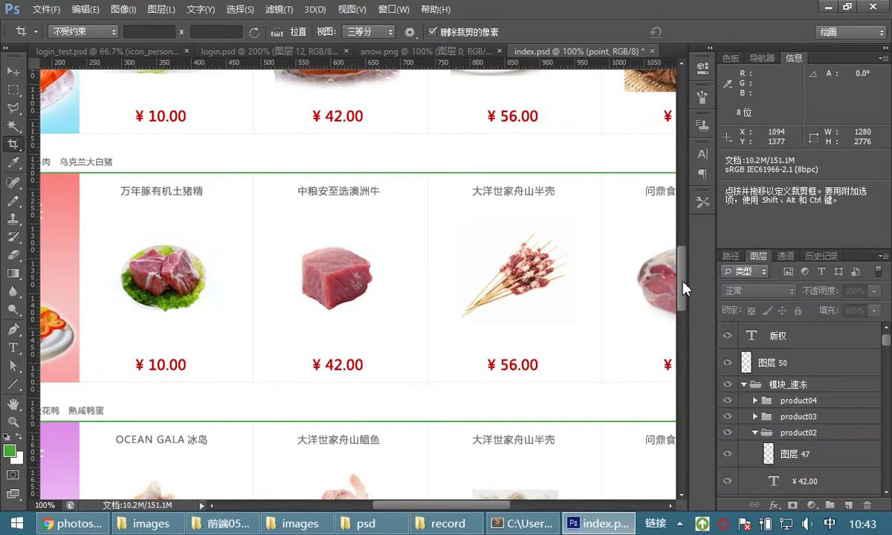
# Draw a rectangular marquee selection of about 160 × 69 px around the 天天生鲜 logo at the page's upper left
pyautogui.moveTo(681, 249); pyautogui.dragTo(681, 136)
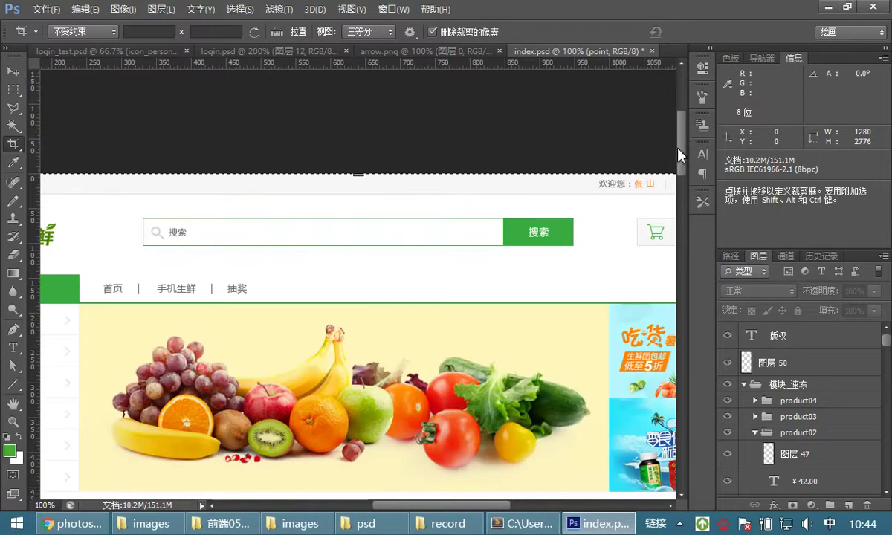
pyautogui.moveTo(446, 506); pyautogui.dragTo(353, 506)
pyautogui.click(13, 91)
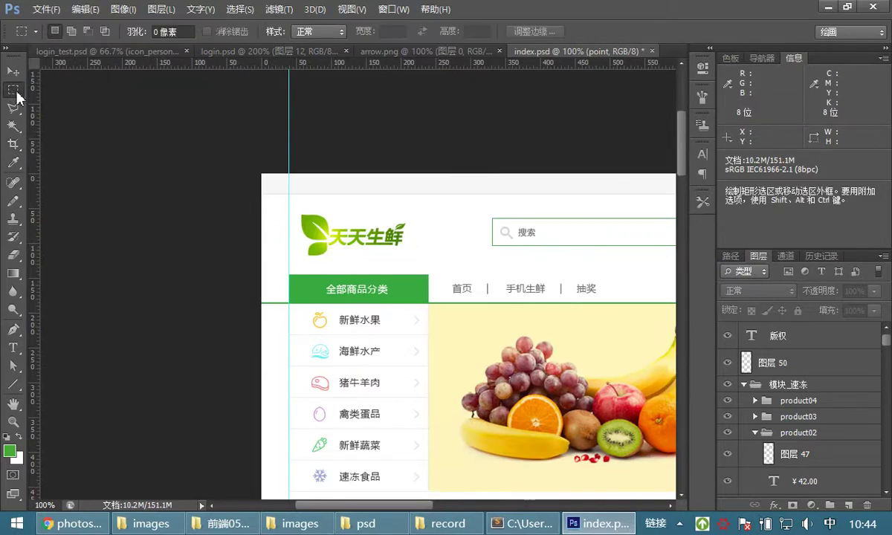
pyautogui.moveTo(300, 211); pyautogui.dragTo(413, 259)
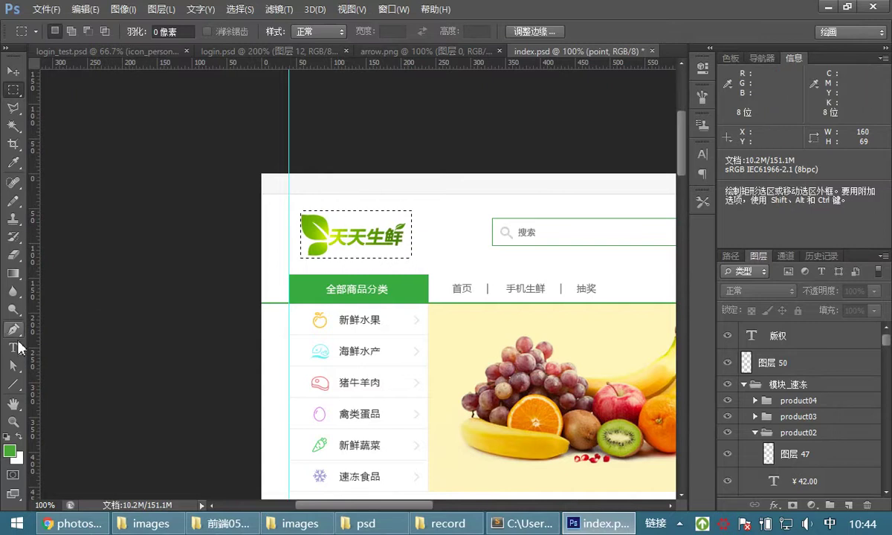
# Transform the selection so it fits tightly around the logo, about 151 × 59 px
pyautogui.click(14, 422)
pyautogui.click(347, 227)
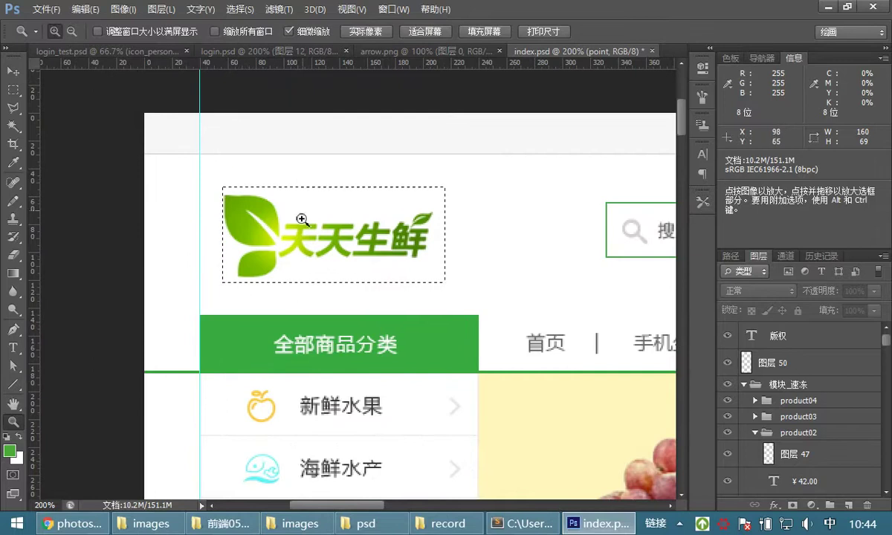
pyautogui.click(241, 10)
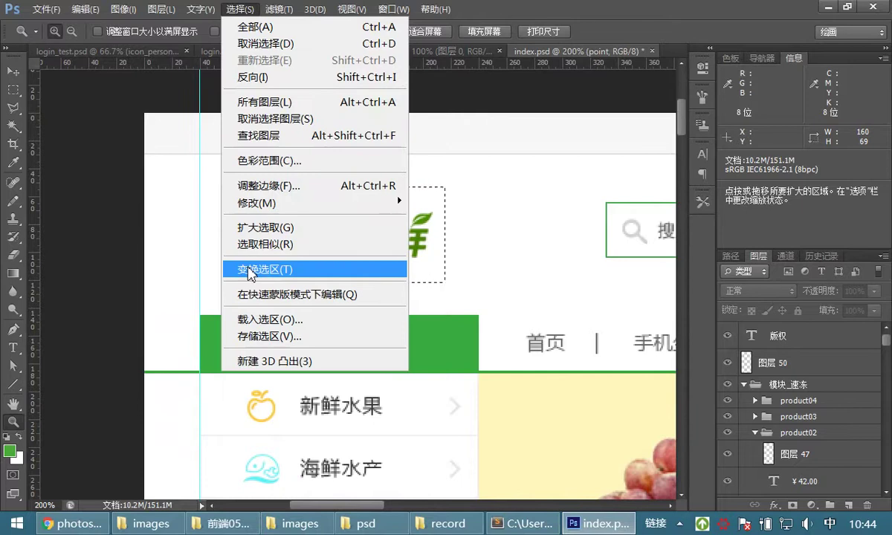
pyautogui.click(250, 270)
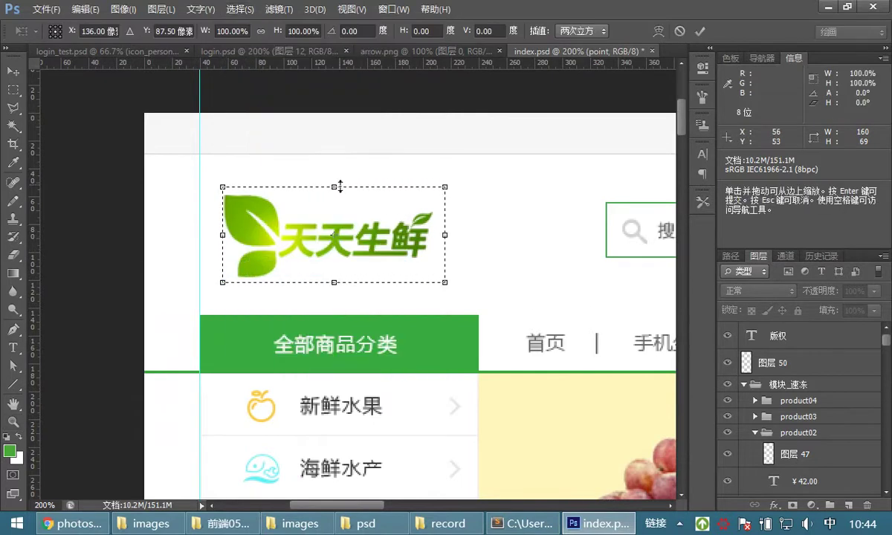
pyautogui.moveTo(339, 187); pyautogui.dragTo(339, 192)
pyautogui.moveTo(440, 239); pyautogui.dragTo(433, 239)
pyautogui.moveTo(327, 281); pyautogui.dragTo(327, 277)
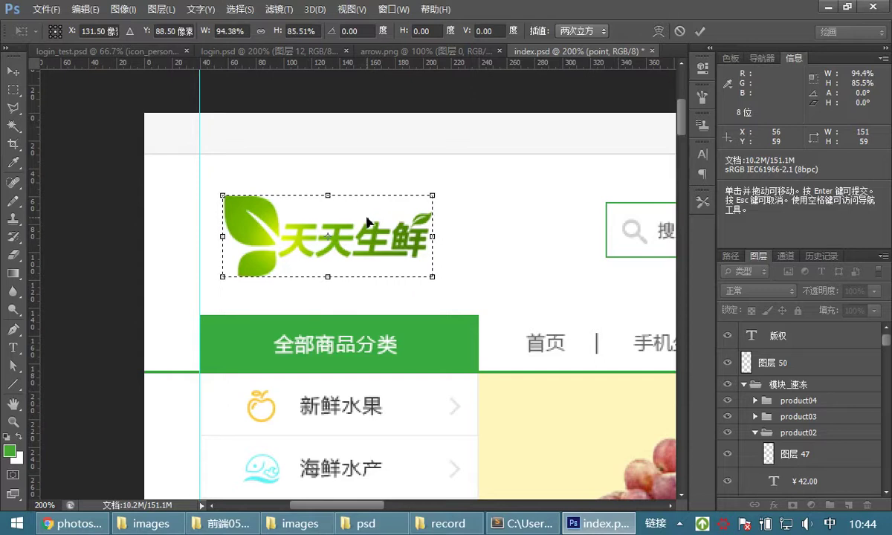
pyautogui.press('Return')
# Crop the image to the logo selection
pyautogui.press('z')
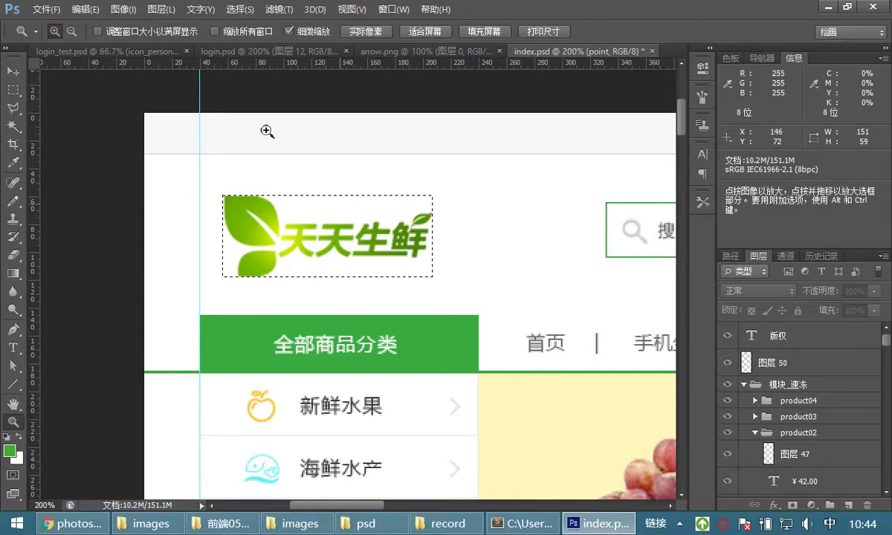
pyautogui.click(123, 10)
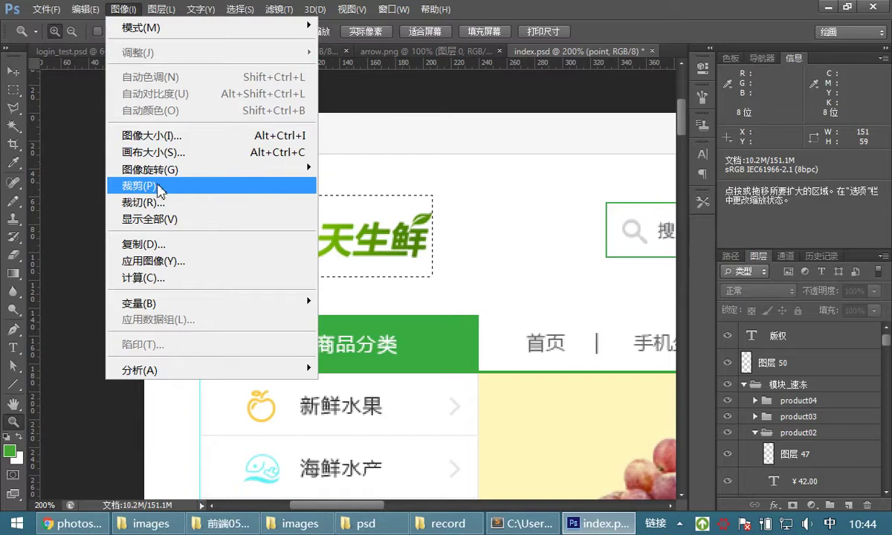
pyautogui.click(159, 187)
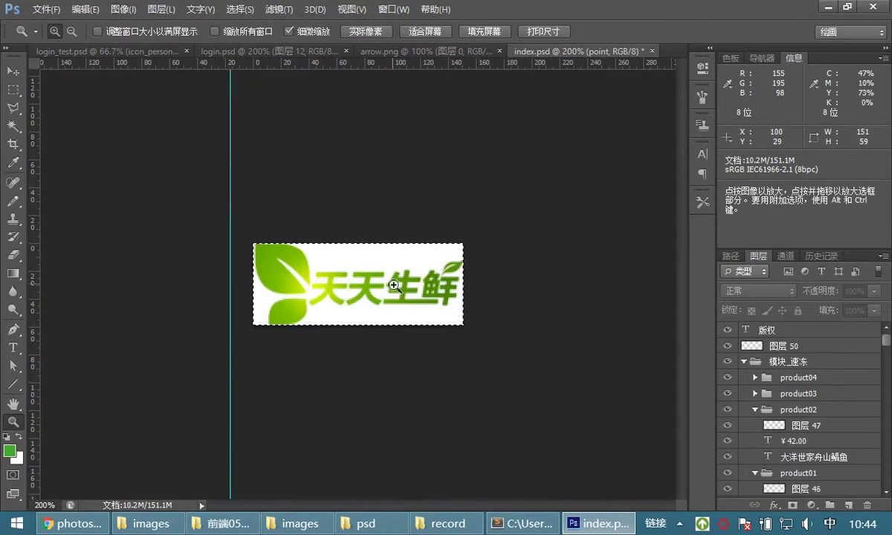
# Start saving the cropped logo for Web and name the output file logo.jpg
pyautogui.click(44, 10)
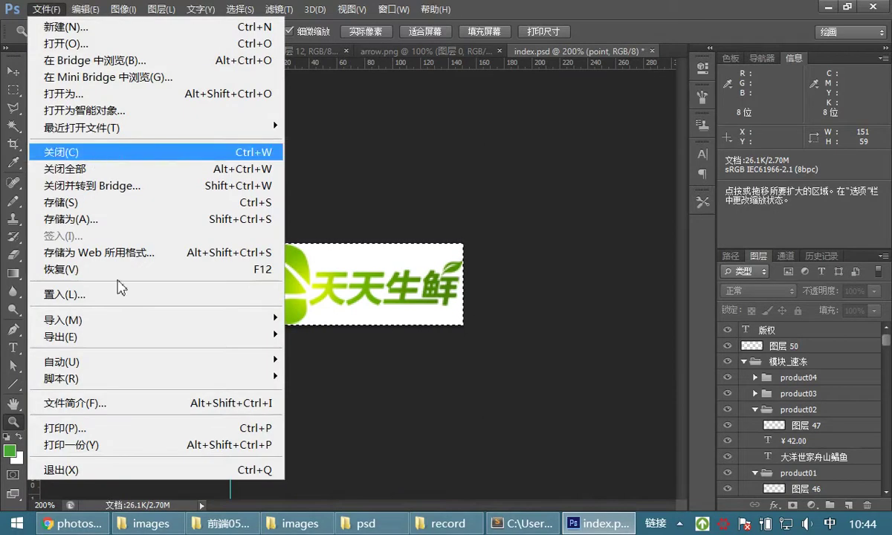
pyautogui.click(126, 254)
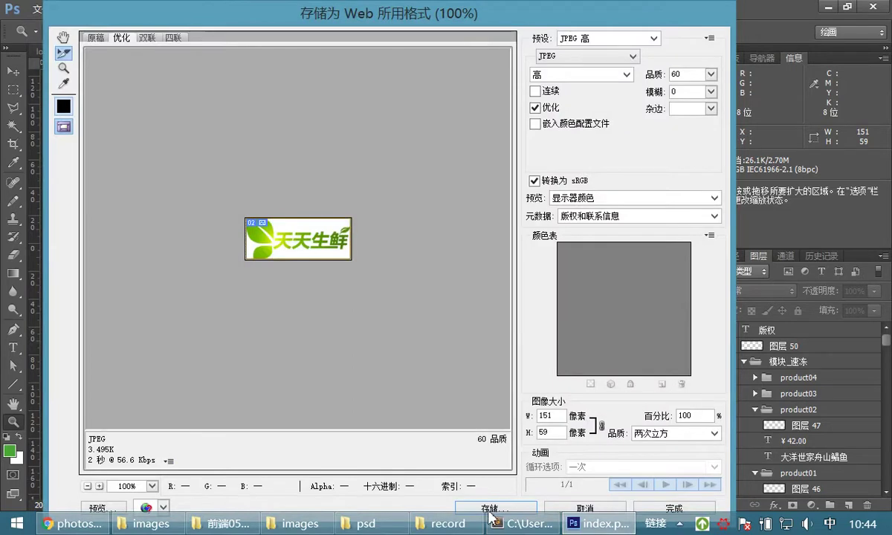
pyautogui.click(487, 510)
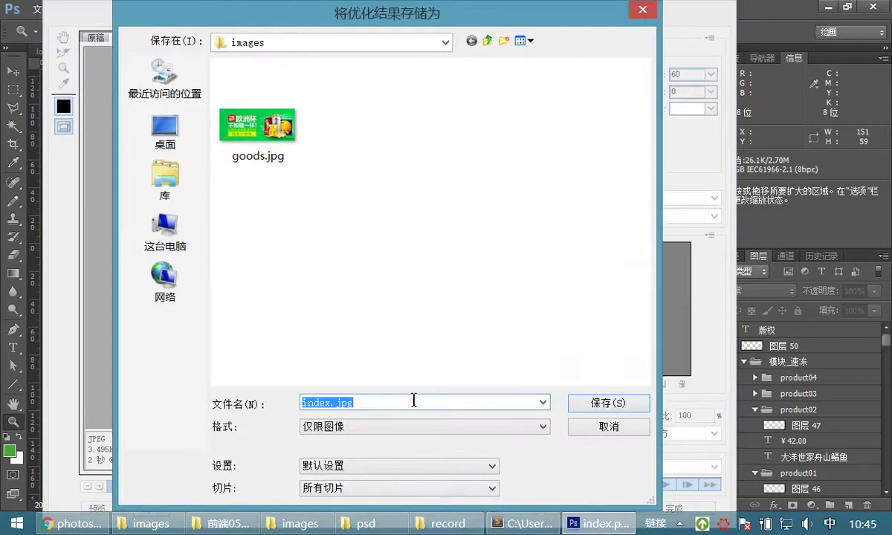
pyautogui.doubleClick(330, 401)
pyautogui.click(331, 405)
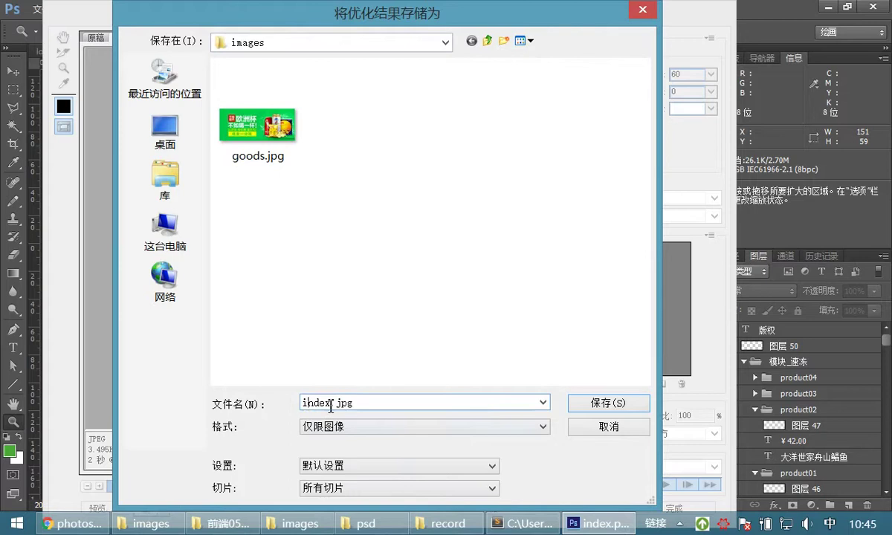
pyautogui.doubleClick(332, 405)
pyautogui.write('logo')
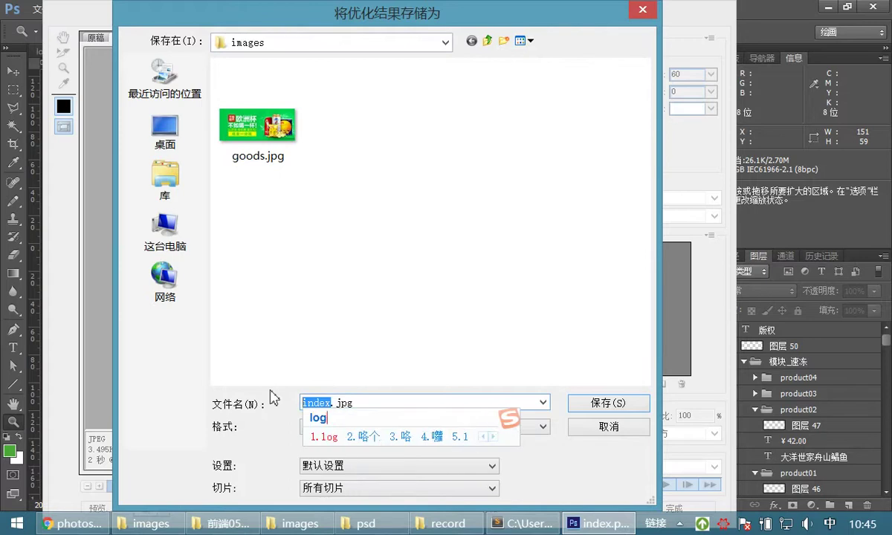
pyautogui.press('Return')
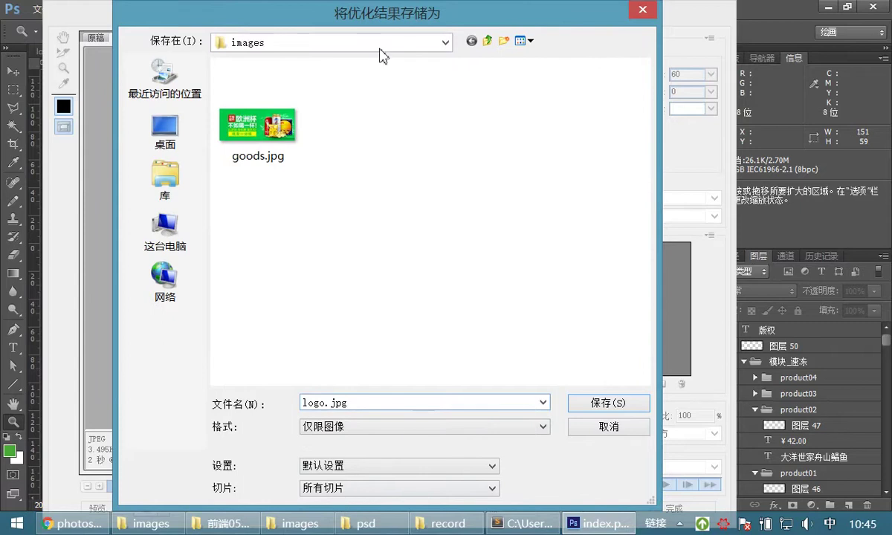
# Limit the export to 所有用户切片 and save logo.jpg into the images folder, accepting the file name warning
pyautogui.moveTo(312, 27); pyautogui.dragTo(322, 20)
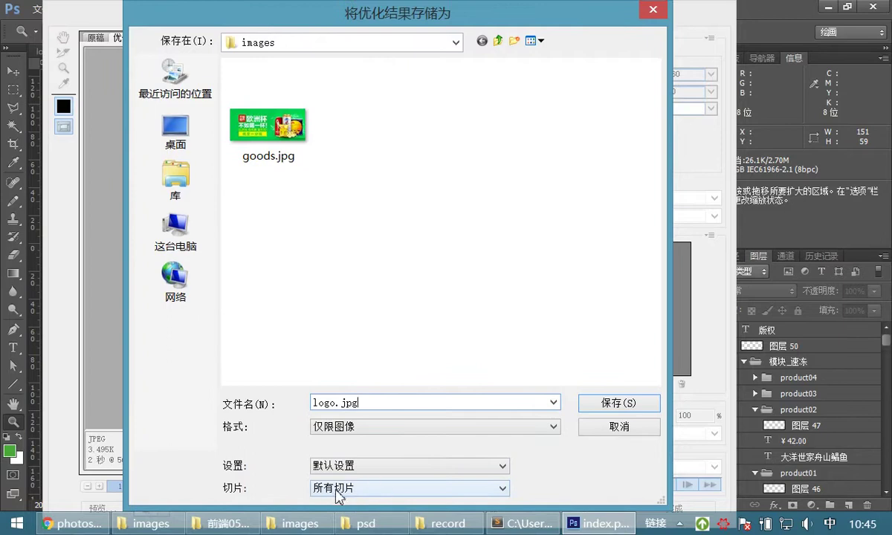
pyautogui.click(344, 489)
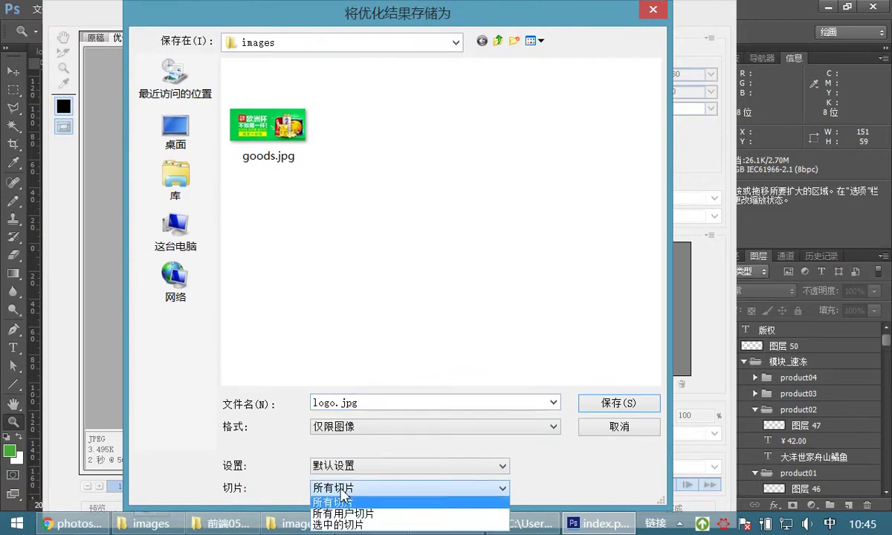
pyautogui.click(339, 514)
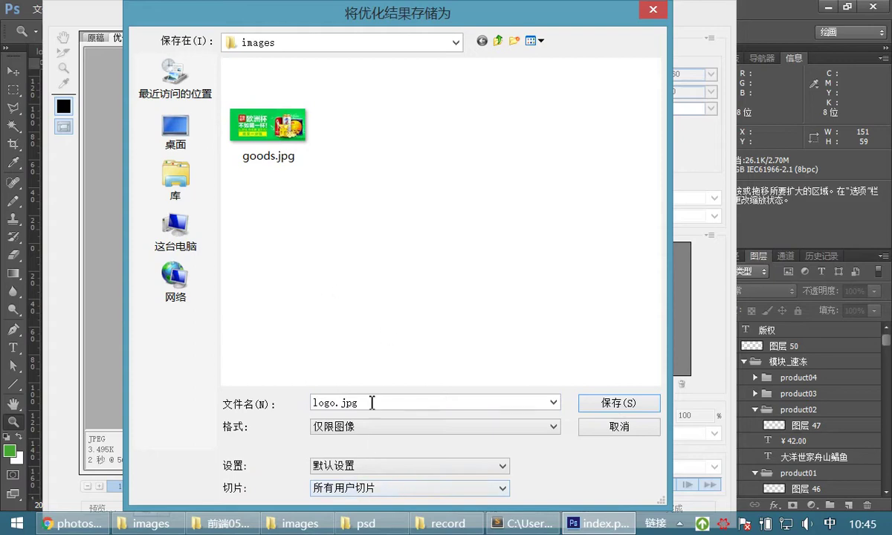
pyautogui.click(616, 406)
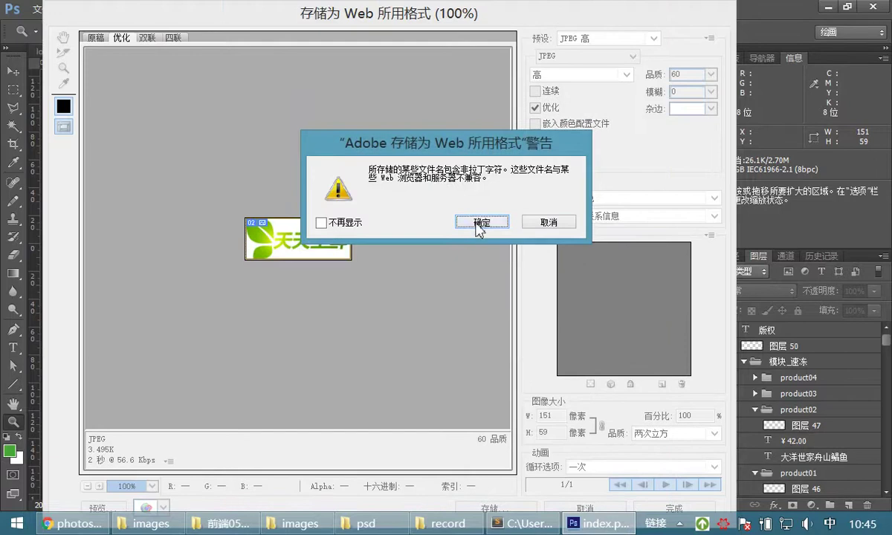
pyautogui.click(476, 223)
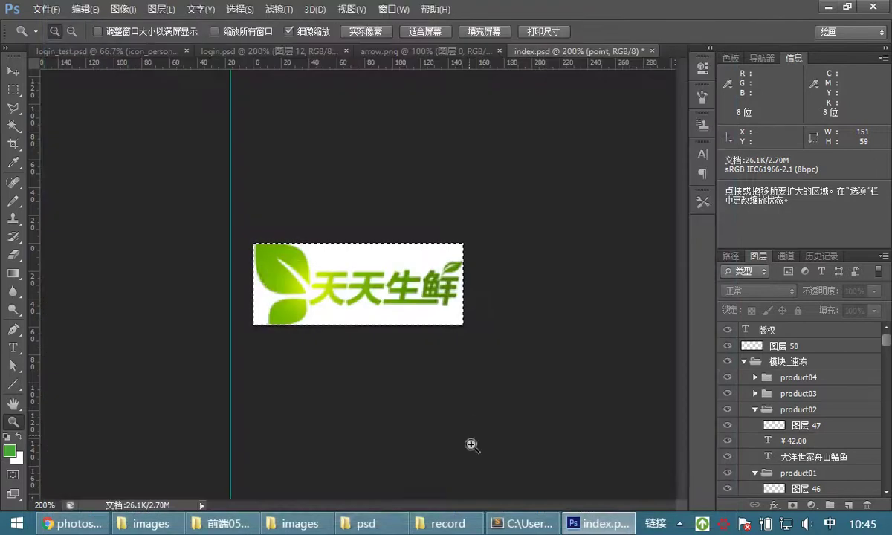
# Switch to File Explorer and examine the exported logo.jpg in the nested images folder and how that folder sits inside 前端06天课件\images
pyautogui.click(300, 524)
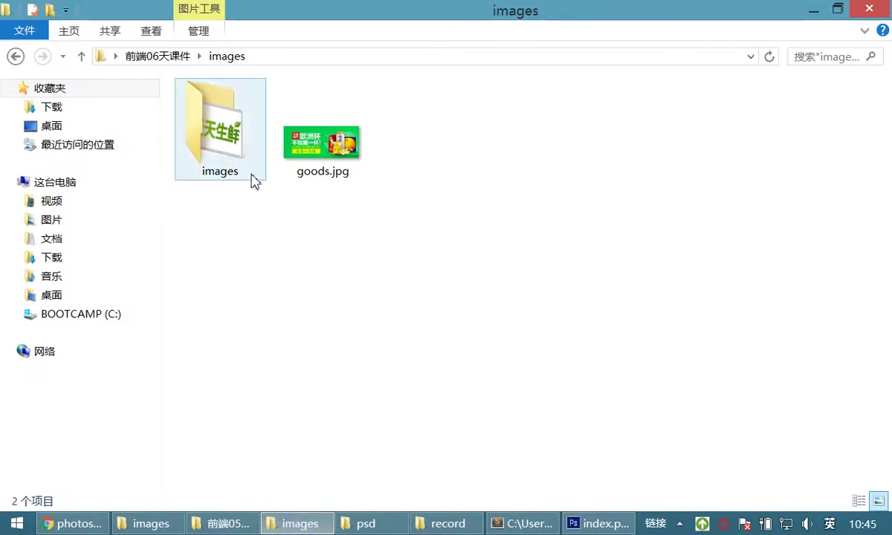
pyautogui.doubleClick(242, 127)
pyautogui.click(234, 115)
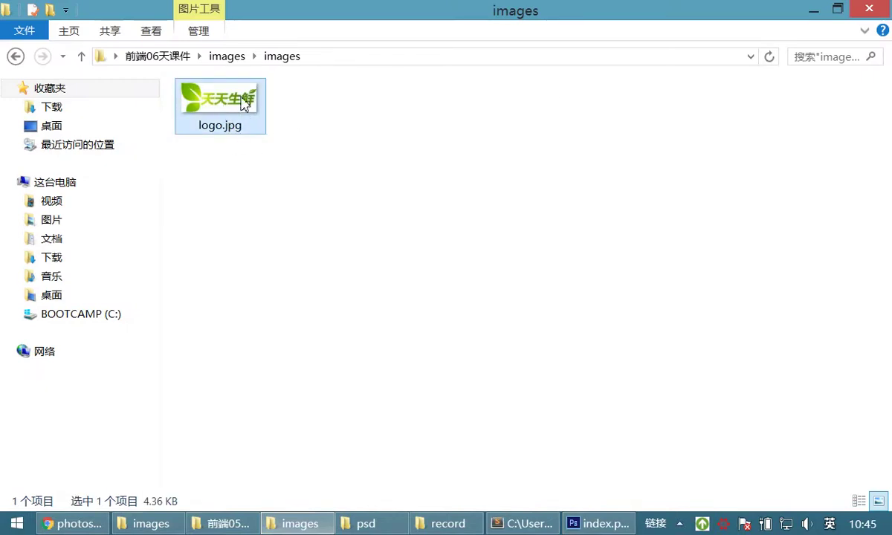
pyautogui.click(223, 59)
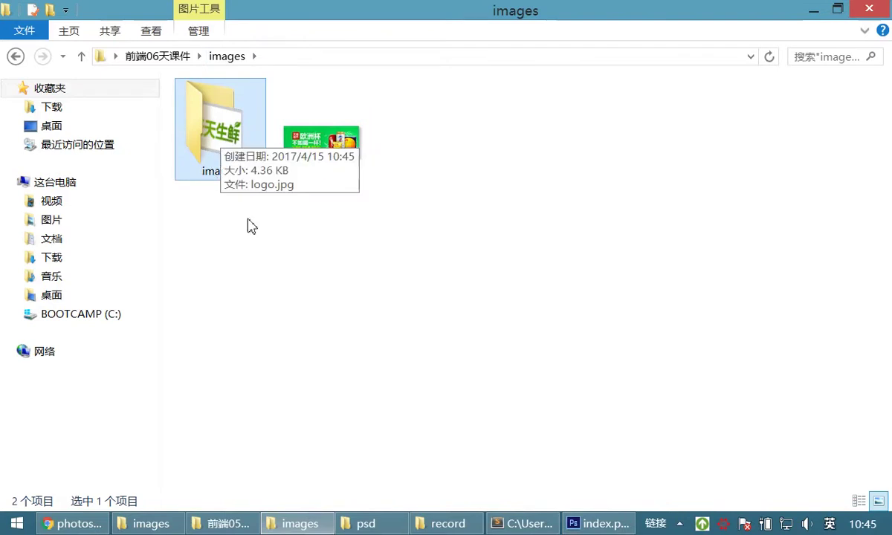
pyautogui.doubleClick(233, 173)
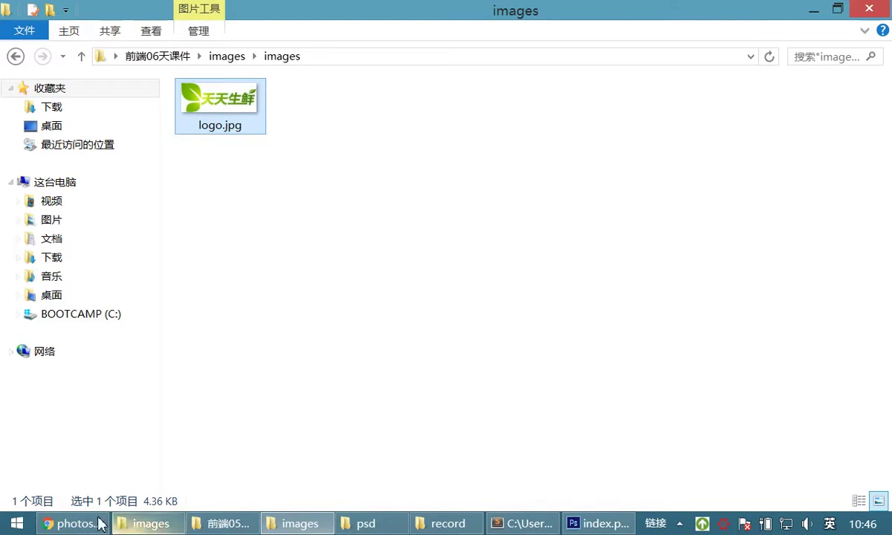
# Switch to Chrome and highlight the third cropping note, about creating a fixed width and height marquee for fixed-size cropping
pyautogui.click(71, 525)
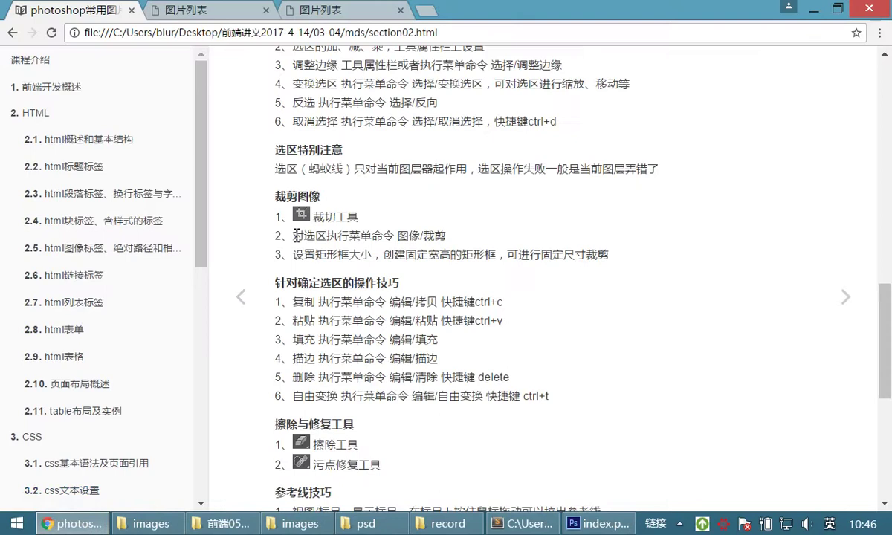
pyautogui.moveTo(310, 249); pyautogui.dragTo(602, 253)
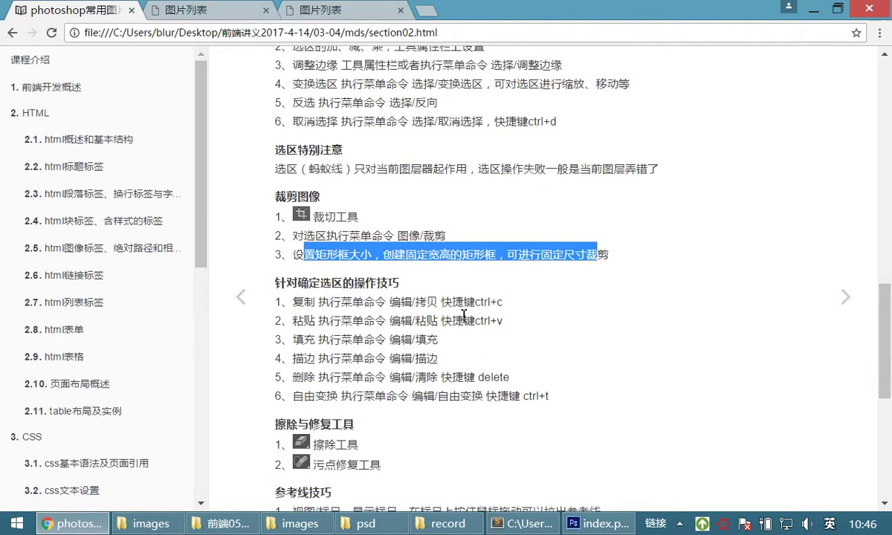
# Switch to Photoshop and restore index.psd to its original opening snapshot in the history
pyautogui.click(595, 524)
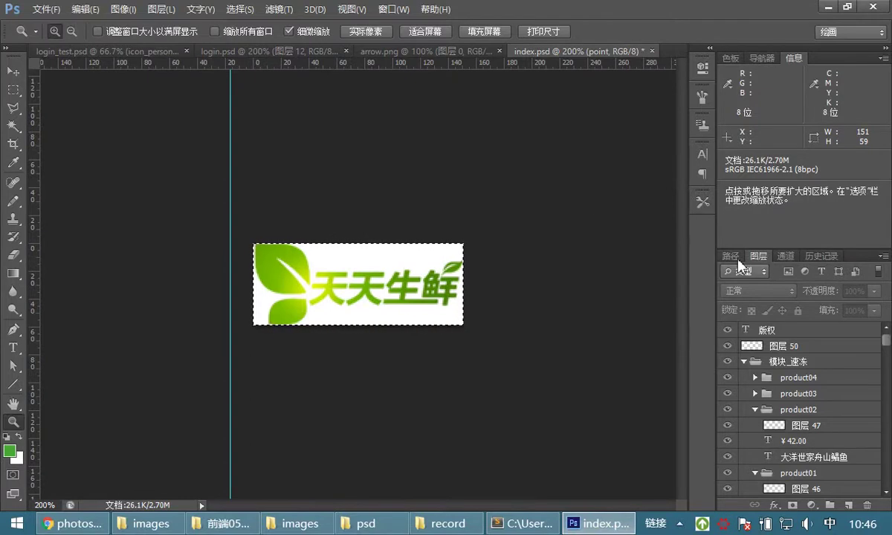
pyautogui.click(821, 256)
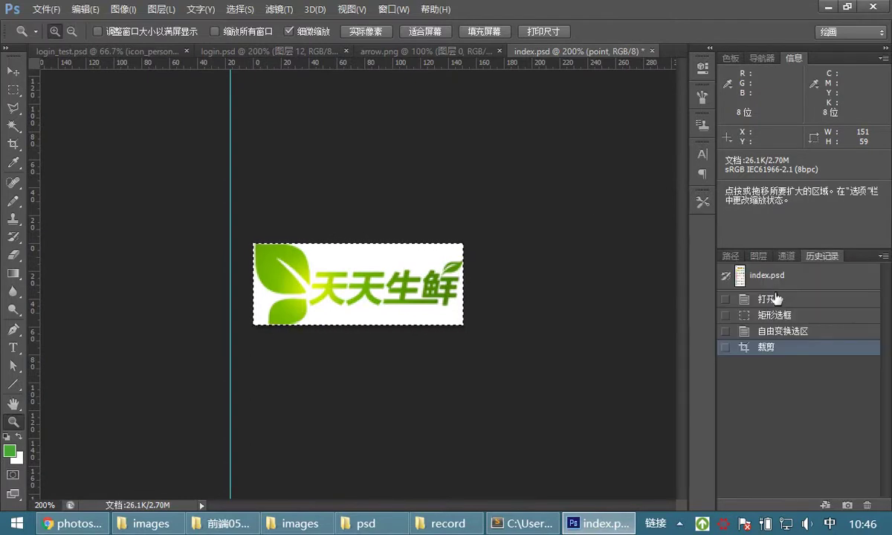
pyautogui.click(771, 280)
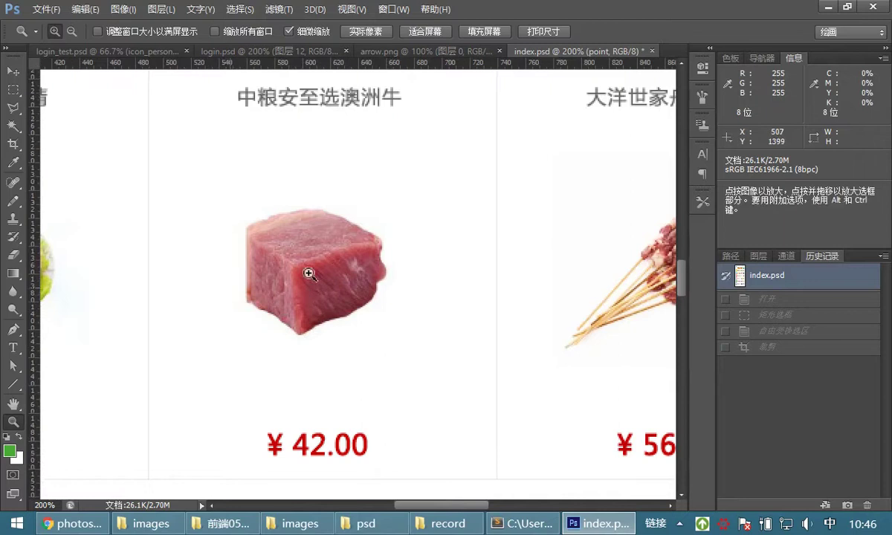
pyautogui.scroll(-3, 358, 214)
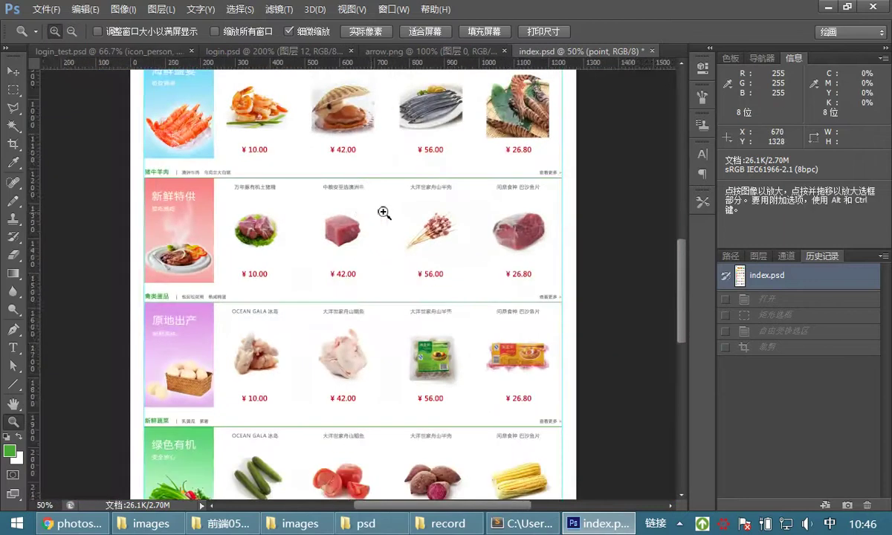
pyautogui.scroll(1, 334, 185)
pyautogui.moveTo(681, 259); pyautogui.dragTo(650, 159)
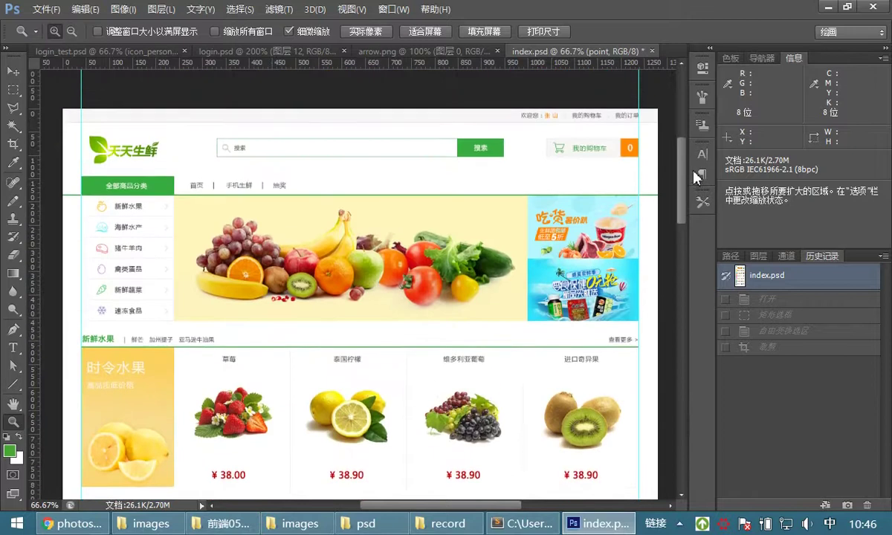
# Activate the Slice tool (切片工具) to display the page's existing slices and examine those around the logo
pyautogui.press('v')
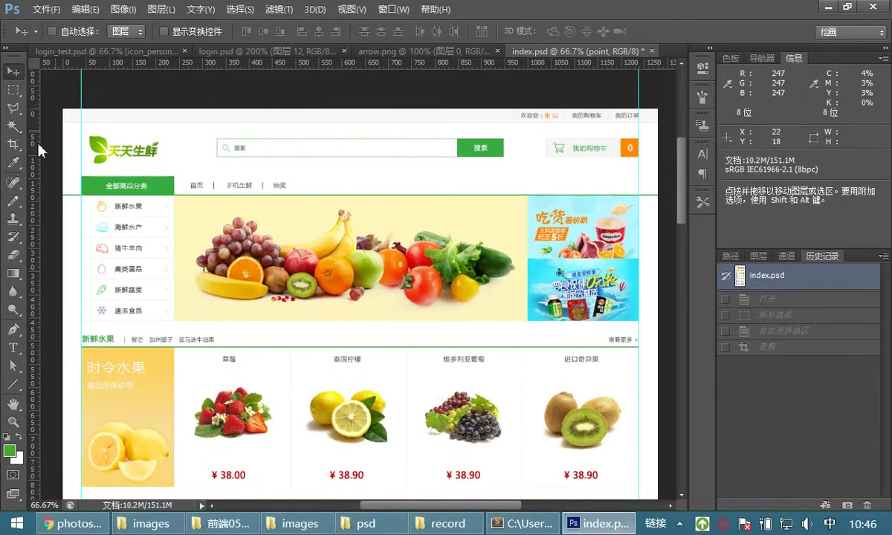
pyautogui.click(11, 148)
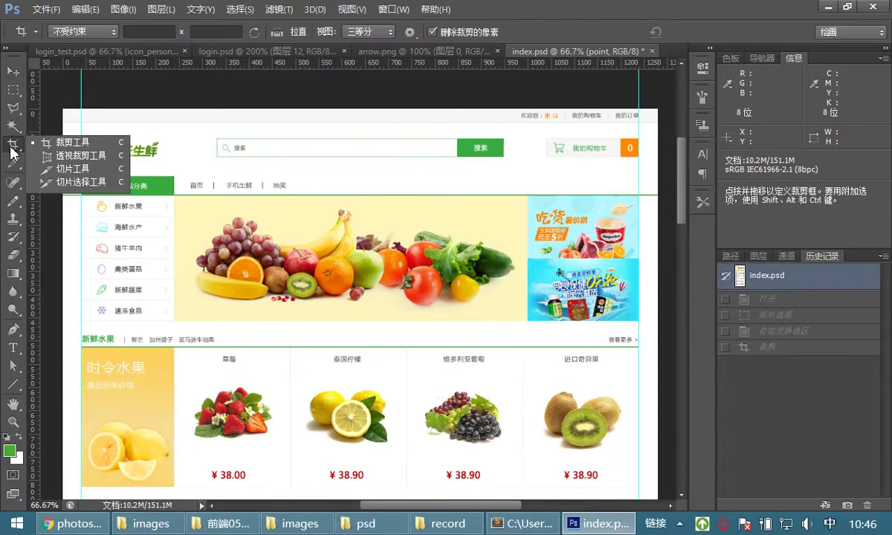
pyautogui.click(61, 169)
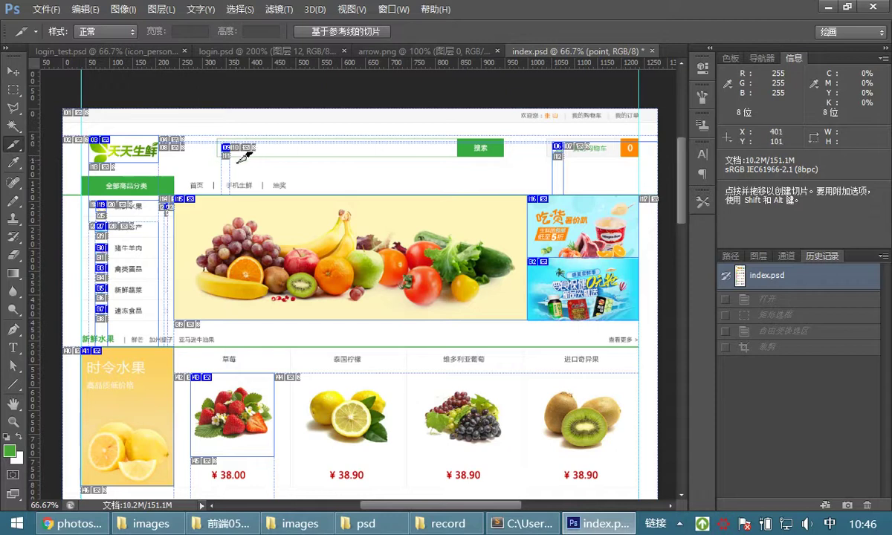
pyautogui.rightClick(15, 149)
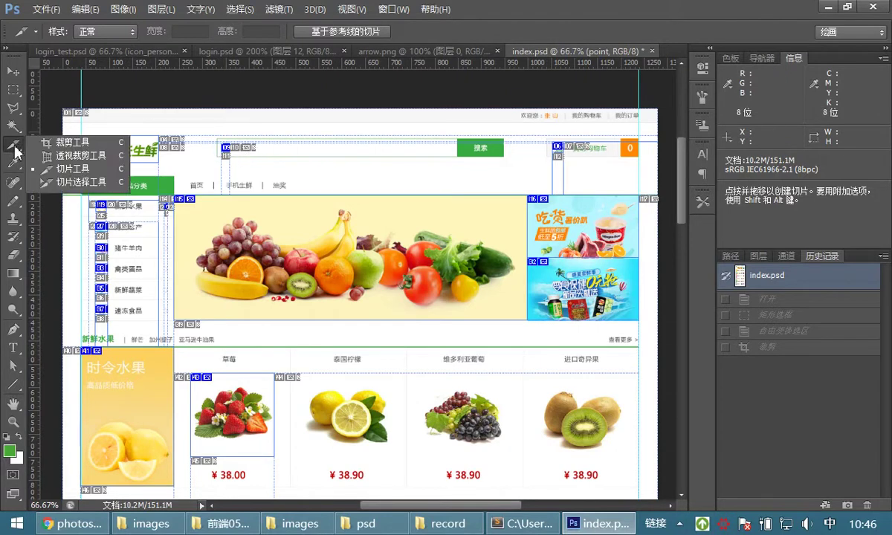
pyautogui.click(72, 168)
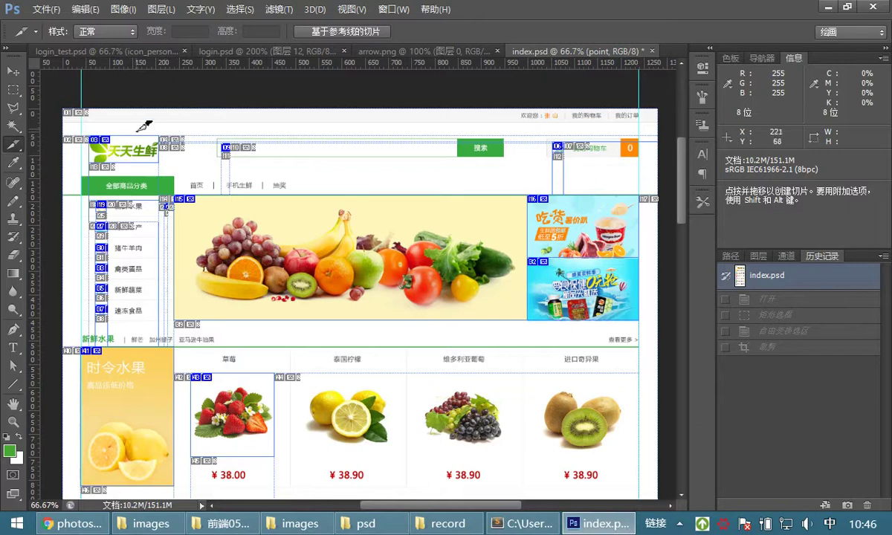
pyautogui.click(12, 421)
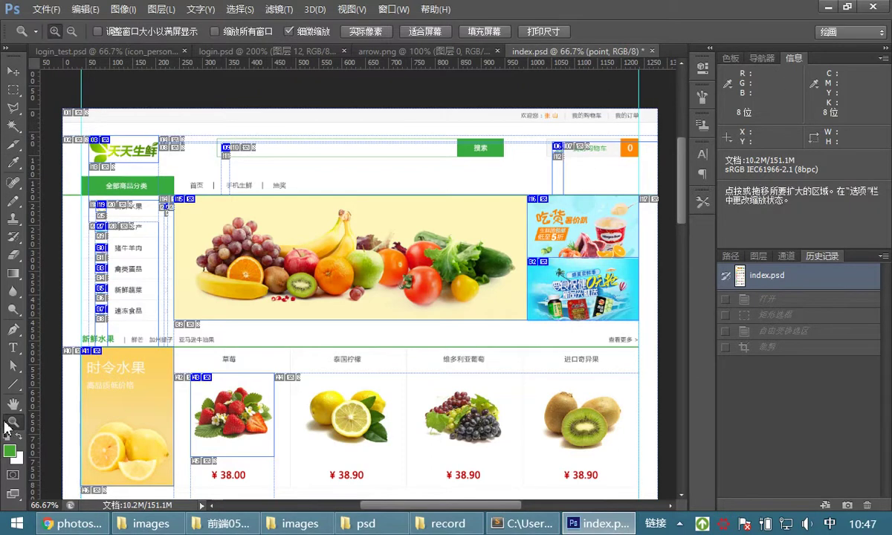
pyautogui.click(171, 169)
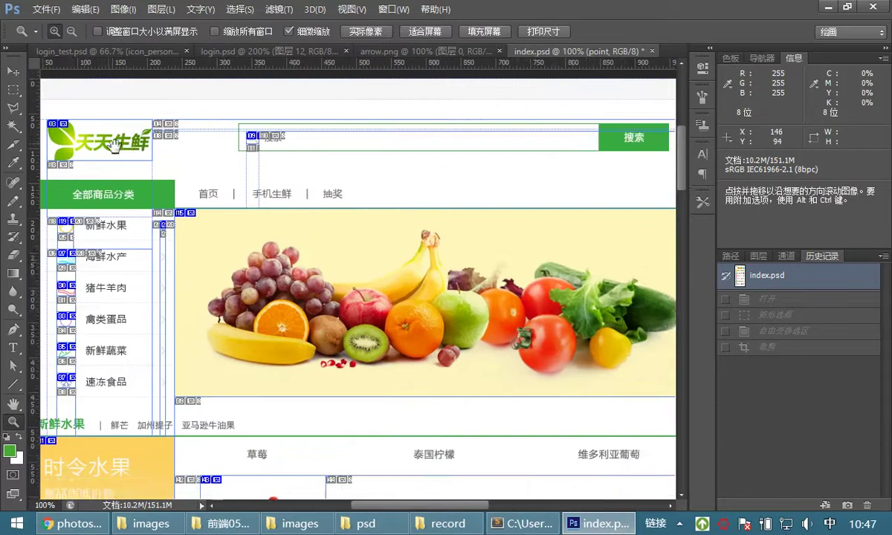
pyautogui.click(179, 175)
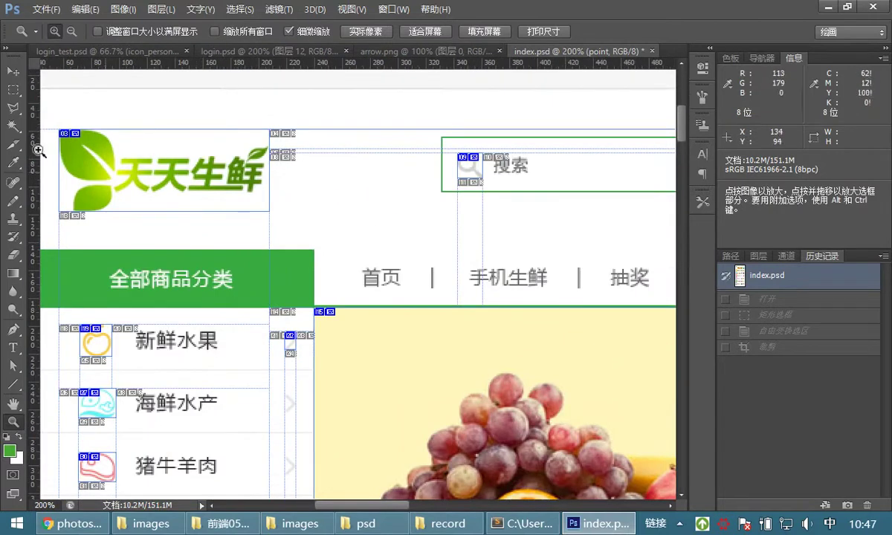
pyautogui.click(13, 144)
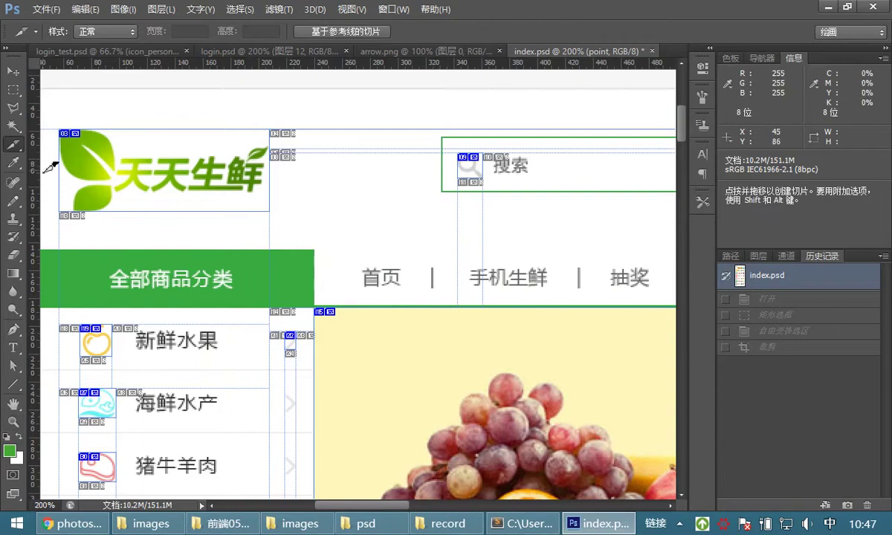
# Use the Slice Select tool (切片选择工具) to select the logo slice and the search icon's slice in turn
pyautogui.rightClick(13, 145)
pyautogui.click(62, 182)
pyautogui.click(125, 160)
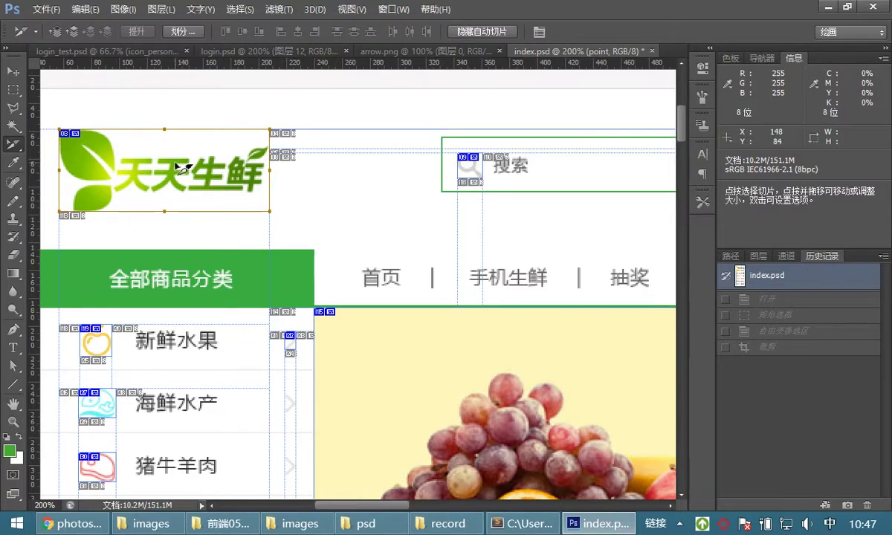
pyautogui.click(456, 171)
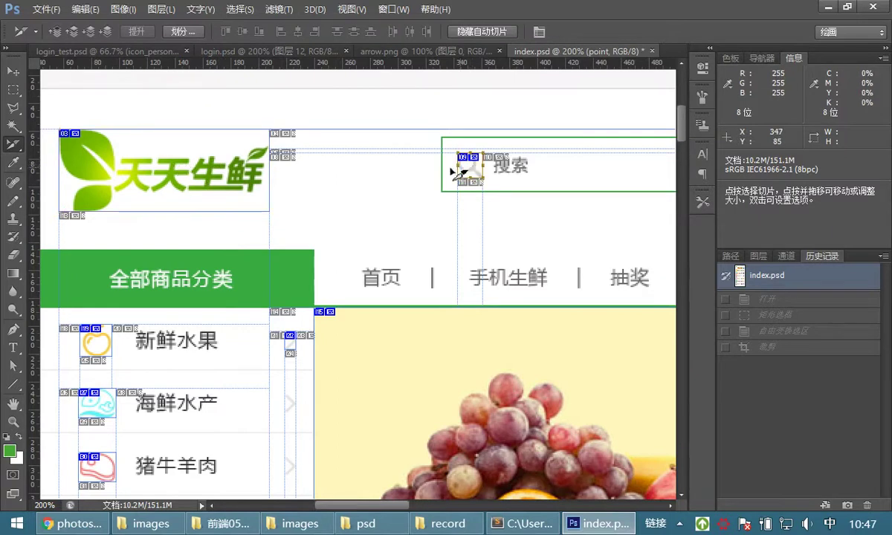
pyautogui.moveTo(424, 173); pyautogui.dragTo(233, 173)
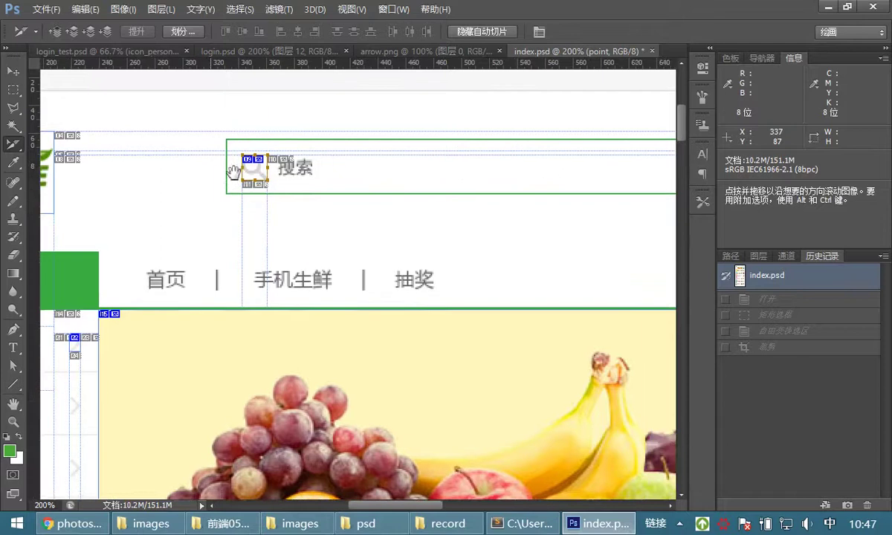
pyautogui.moveTo(282, 188); pyautogui.dragTo(448, 171)
pyautogui.moveTo(229, 187); pyautogui.dragTo(273, 187)
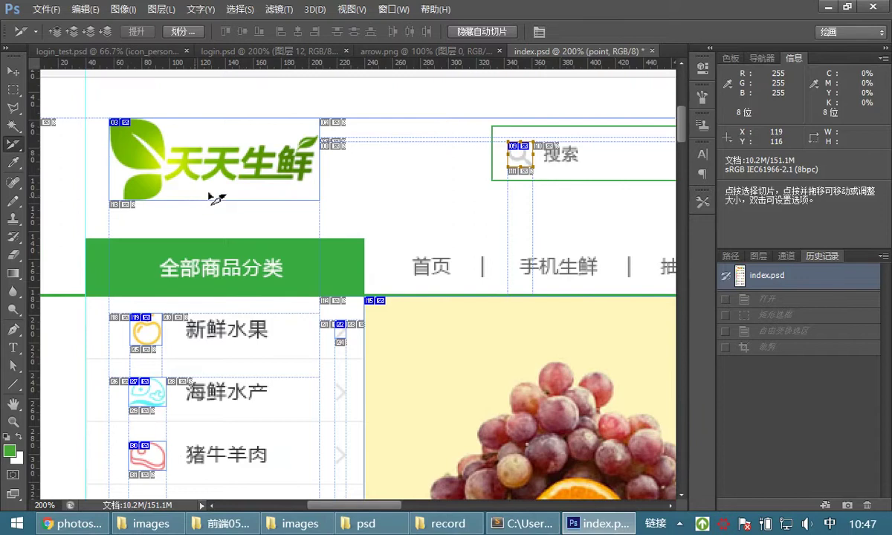
# Delete the slices around the 天天生鲜 logo and the search icon with the Slice Select tool
pyautogui.rightClick(13, 146)
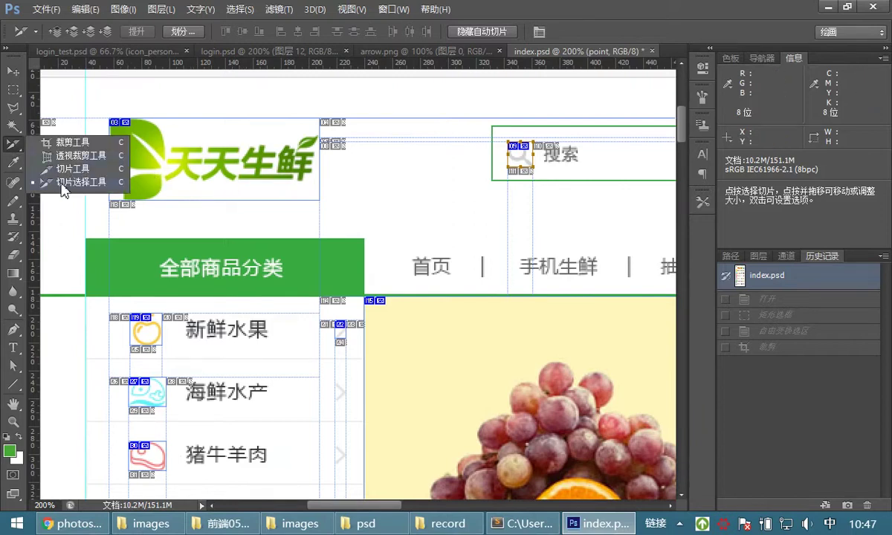
pyautogui.click(63, 182)
pyautogui.click(221, 142)
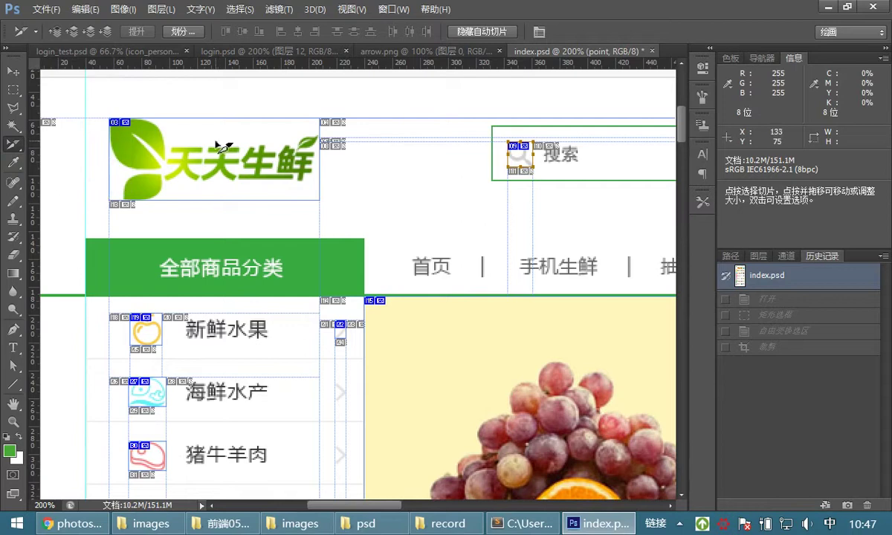
pyautogui.press('Delete')
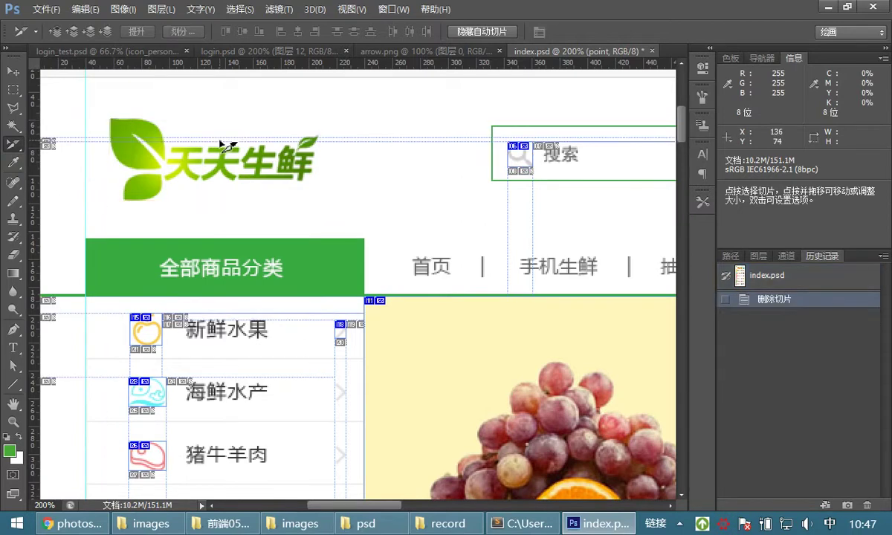
pyautogui.moveTo(80, 161); pyautogui.dragTo(77, 195)
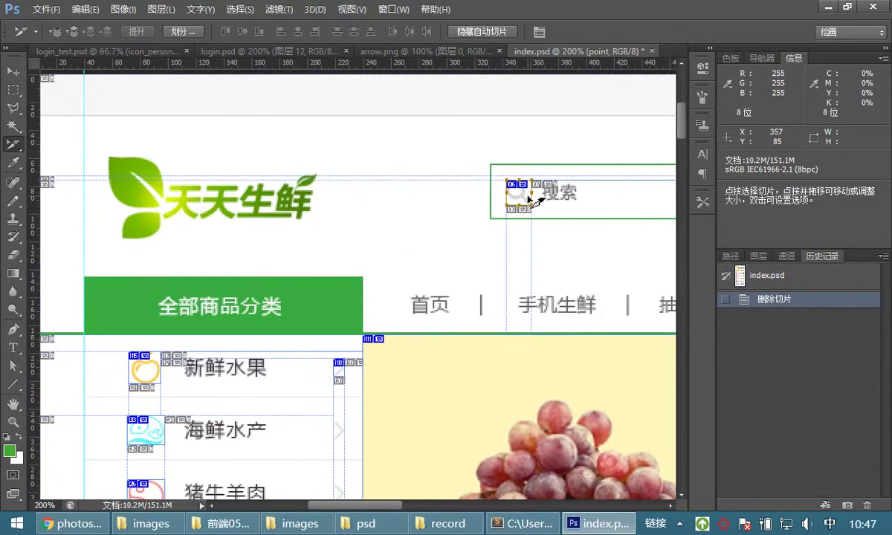
pyautogui.press('Delete')
# Delete the shopping cart icon's slice and the slices on the two small promotional banners beside the main banner
pyautogui.moveTo(530, 205); pyautogui.dragTo(307, 220)
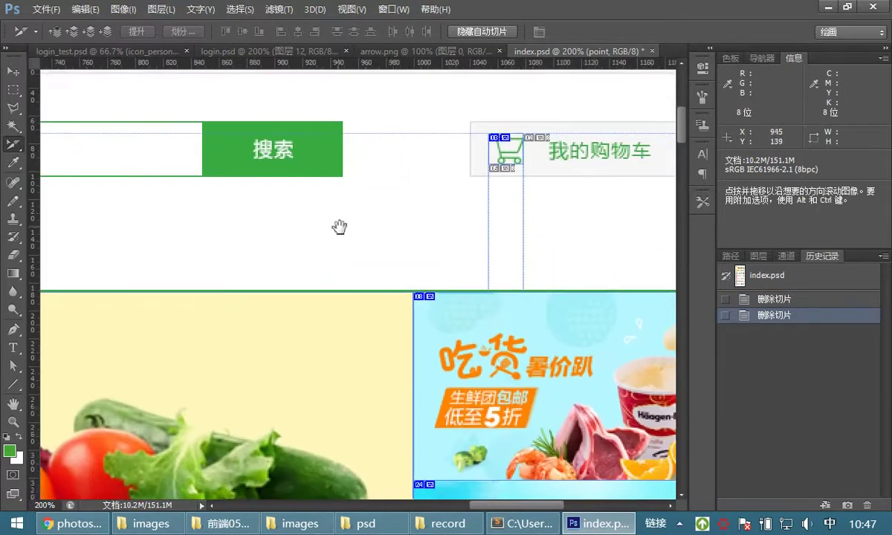
pyautogui.click(422, 149)
pyautogui.press('Delete')
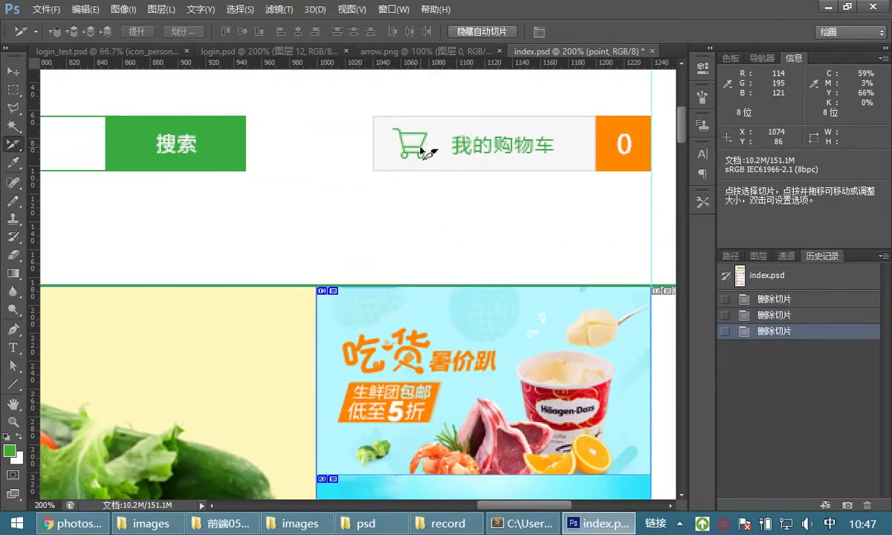
pyautogui.moveTo(335, 200); pyautogui.dragTo(446, 139)
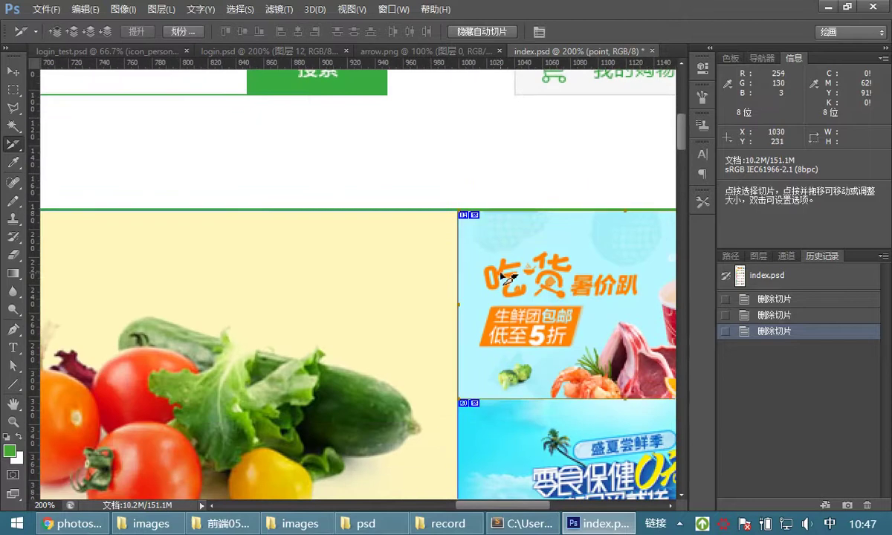
pyautogui.press('Delete')
pyautogui.click(470, 418)
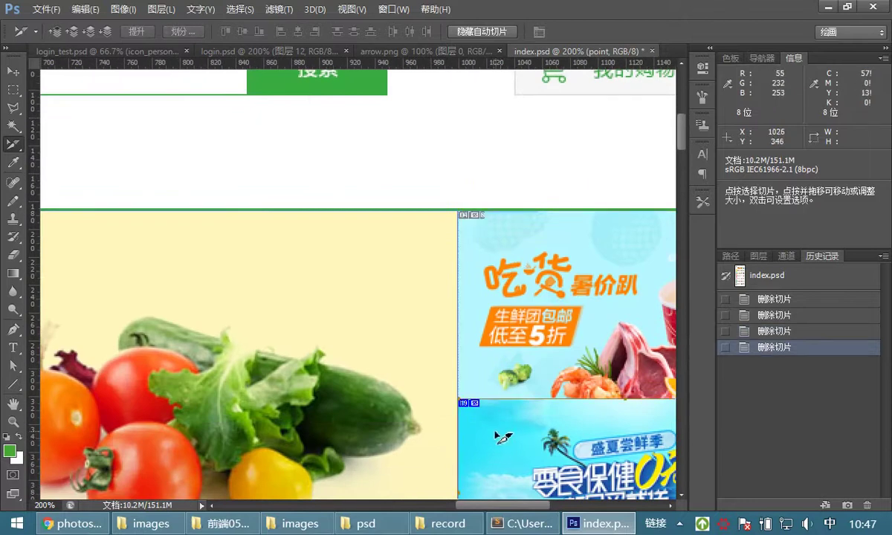
pyautogui.press('Delete')
# Delete the slices around the 新鲜水果, 海鲜水产 and 猪牛羊肉 category icons
pyautogui.moveTo(470, 215); pyautogui.dragTo(817, 205)
pyautogui.moveTo(305, 245); pyautogui.dragTo(447, 249)
pyautogui.moveTo(281, 255); pyautogui.dragTo(540, 222)
pyautogui.click(145, 159)
pyautogui.press('Delete')
pyautogui.click(149, 228)
pyautogui.press('Delete')
pyautogui.click(153, 286)
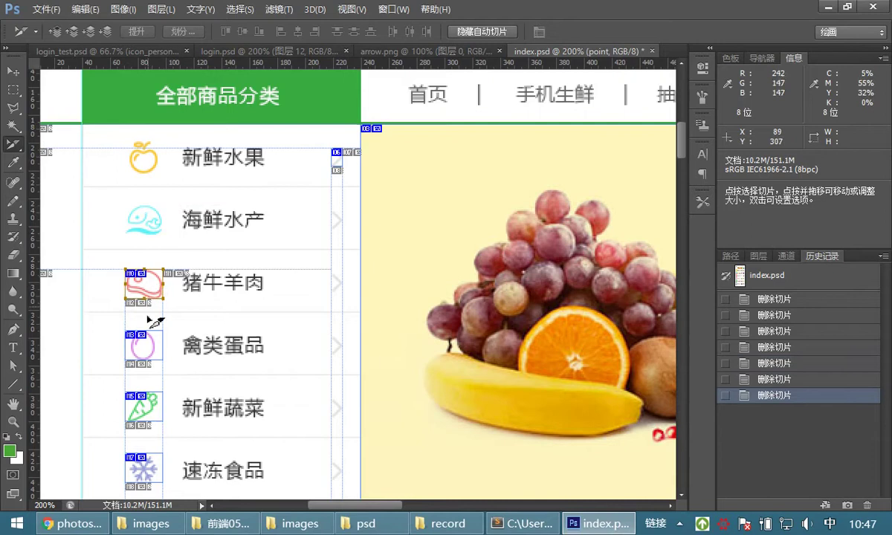
pyautogui.press('Delete')
# Delete the slices around the 禽类蛋品, 新鲜蔬菜 and 速冻食品 category icons
pyautogui.click(147, 343)
pyautogui.press('Delete')
pyautogui.click(147, 405)
pyautogui.press('Delete')
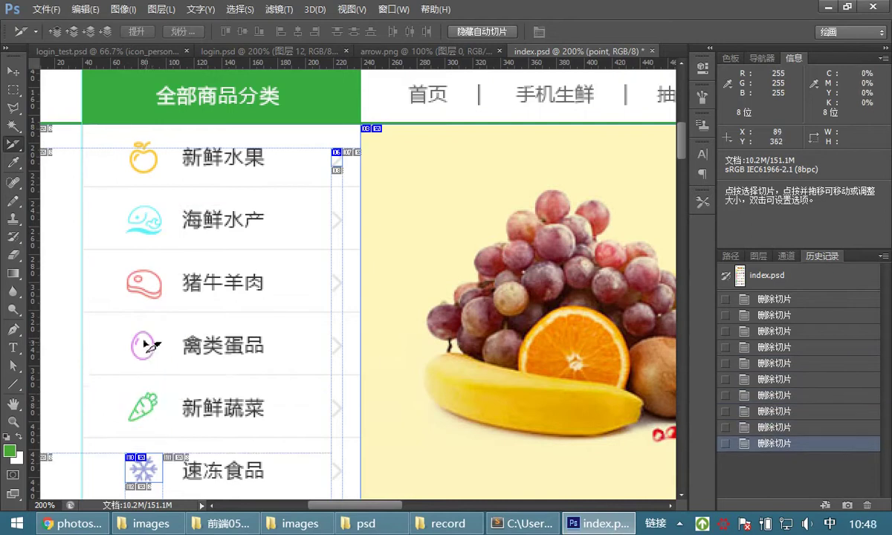
pyautogui.scroll(-3, 149, 371)
pyautogui.press('Delete')
# Delete the slice on the arrow beside 新鲜水果 and the slice covering the main fruit banner
pyautogui.scroll(3, 375, 165)
pyautogui.click(339, 173)
pyautogui.press('Delete')
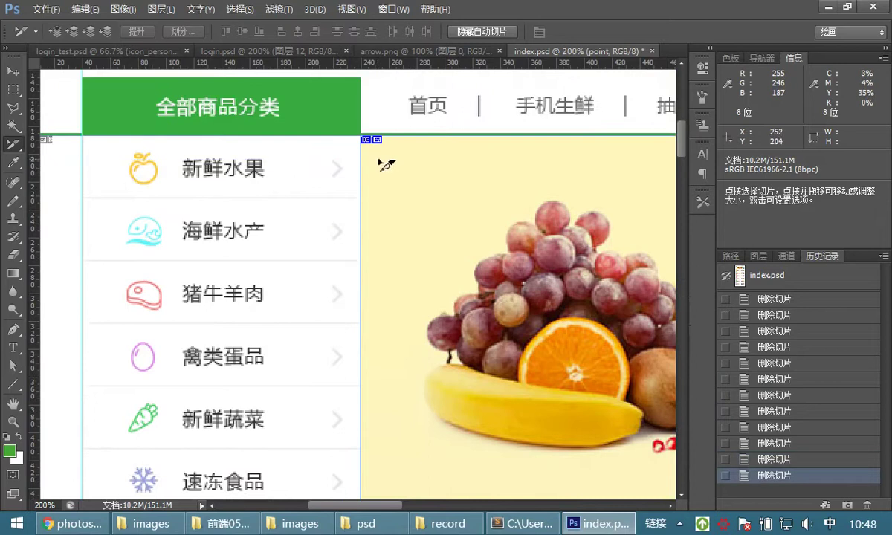
pyautogui.click(382, 149)
pyautogui.press('Delete')
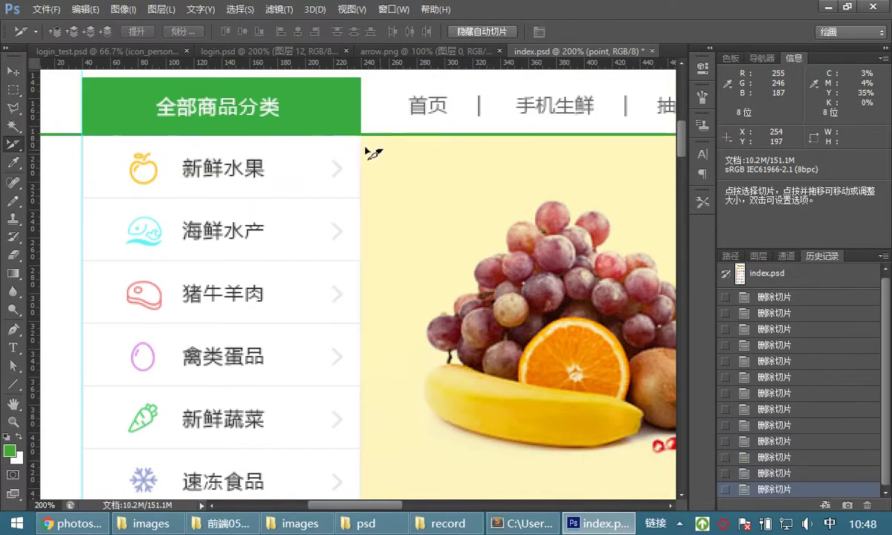
# Delete the slices on the 时令水果 side banner and the strawberry product image
pyautogui.click(14, 422)
pyautogui.keyDown('alt'); pyautogui.click(335, 226); pyautogui.keyUp('alt')
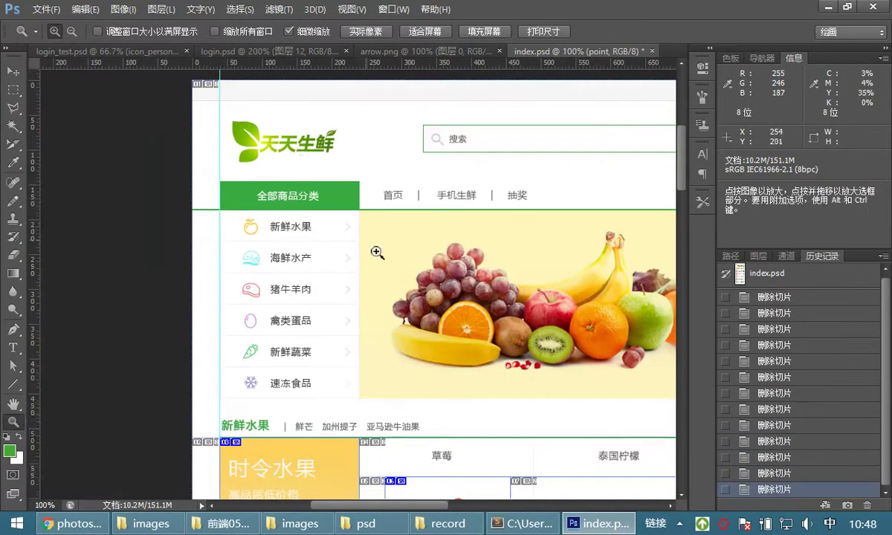
pyautogui.moveTo(371, 223); pyautogui.dragTo(263, 112)
pyautogui.click(14, 144)
pyautogui.click(196, 220)
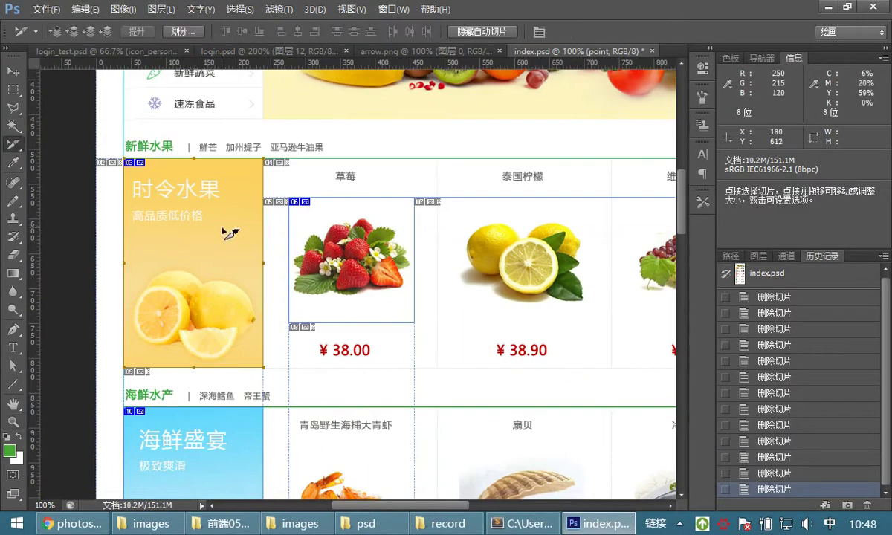
pyautogui.press('Delete')
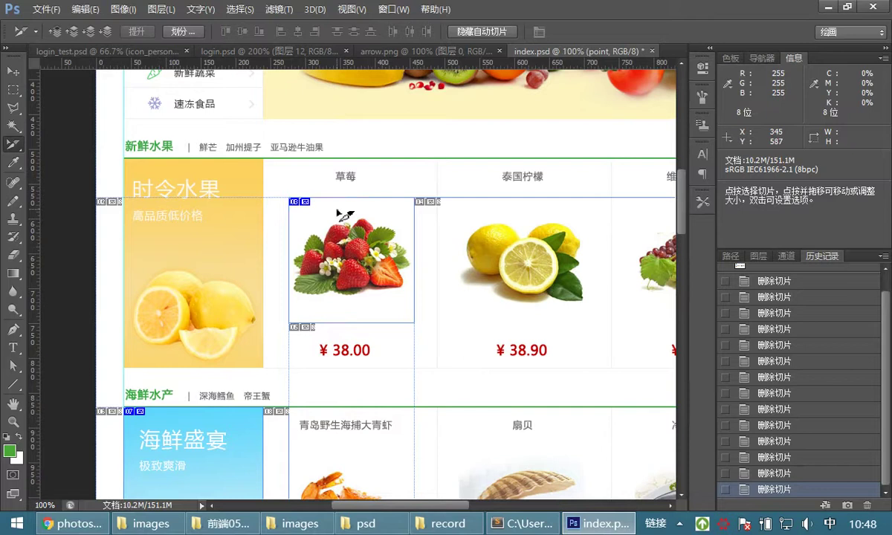
pyautogui.press('Delete')
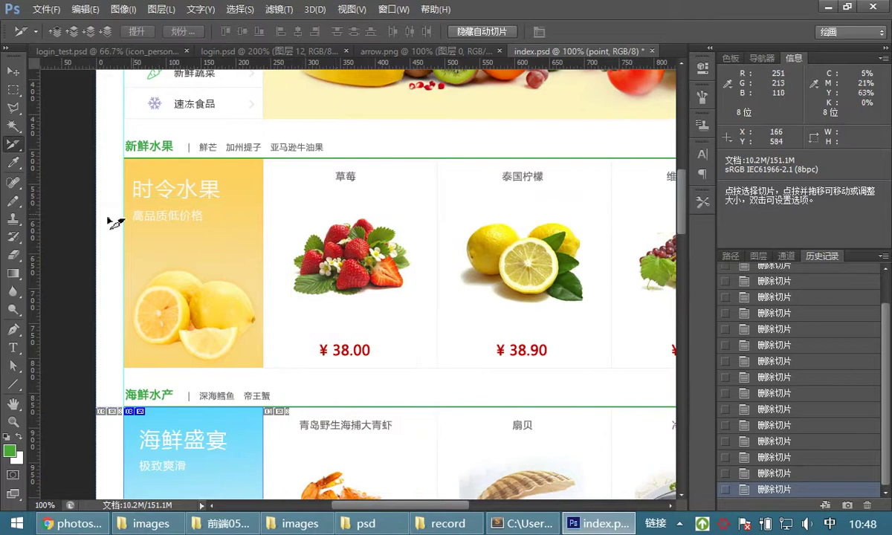
# Delete the slices on the 海鲜盛宴 and 新鲜特供 side banners
pyautogui.rightClick(13, 145)
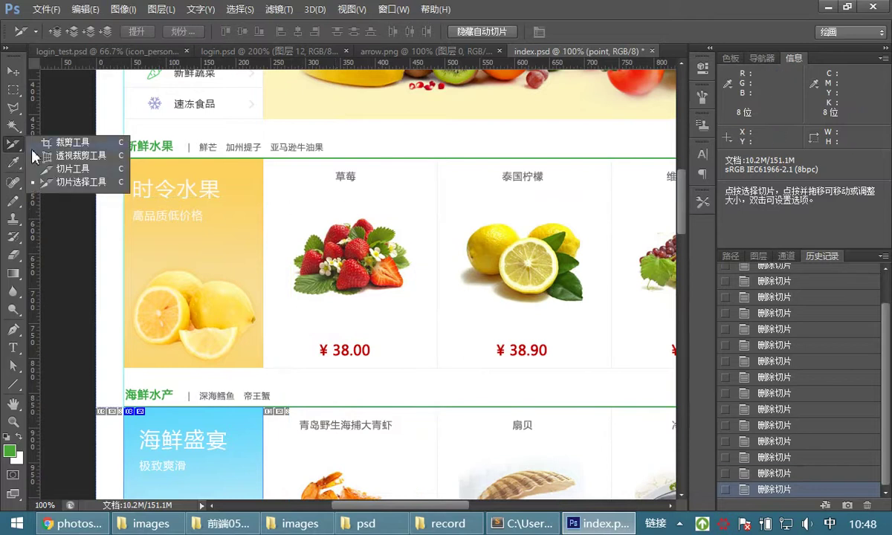
pyautogui.click(58, 182)
pyautogui.scroll(-5, 298, 286)
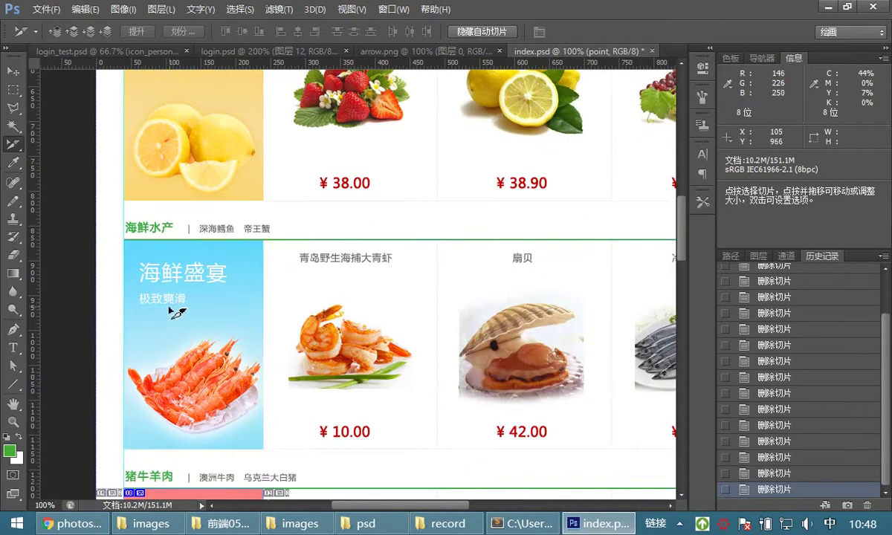
pyautogui.scroll(-4, 178, 321)
pyautogui.scroll(-3, 199, 334)
pyautogui.scroll(-3, 196, 335)
pyautogui.scroll(-3, 197, 335)
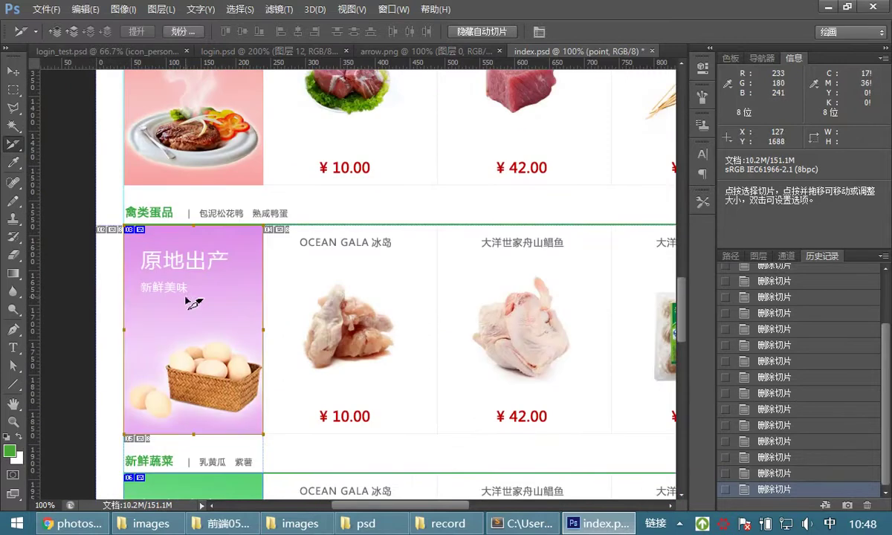
# Delete the slices on the 原地出产, 绿色有机 and 酷爽冰品 side banners
pyautogui.scroll(-7, 197, 316)
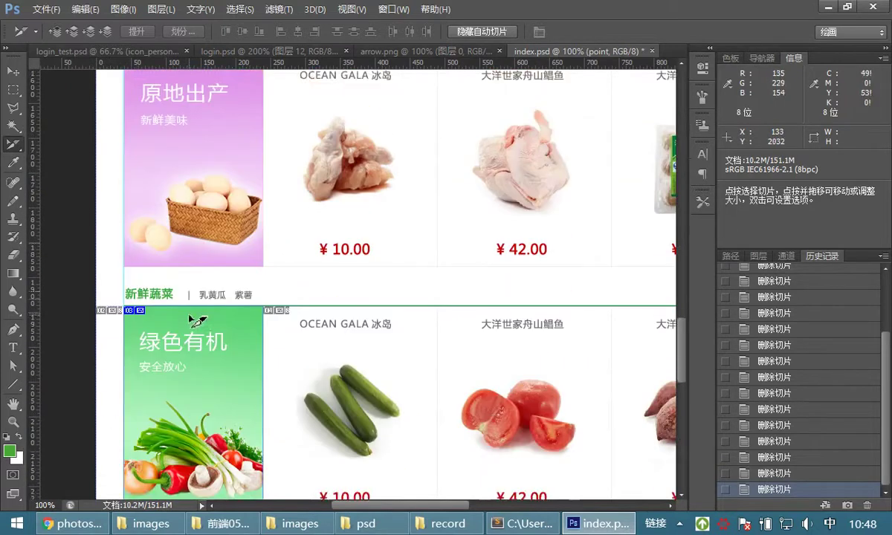
pyautogui.scroll(-3, 210, 309)
pyautogui.scroll(-3, 212, 305)
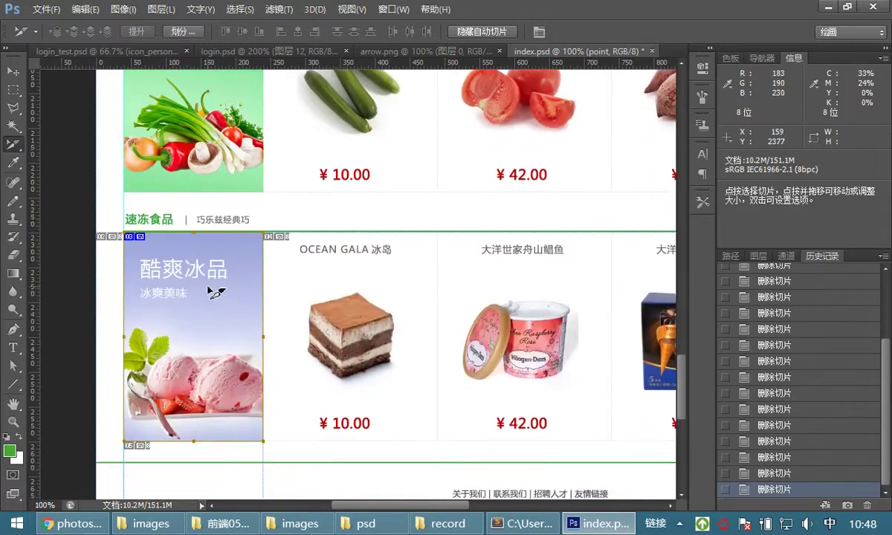
pyautogui.scroll(-3, 215, 292)
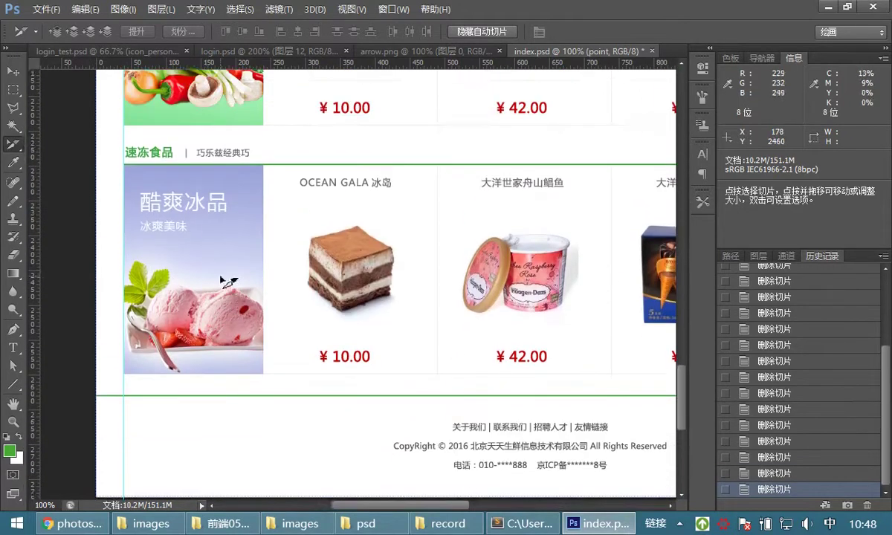
# Look over the page from the footer up to the header for leftover slices
pyautogui.scroll(2, 229, 282)
pyautogui.click(13, 422)
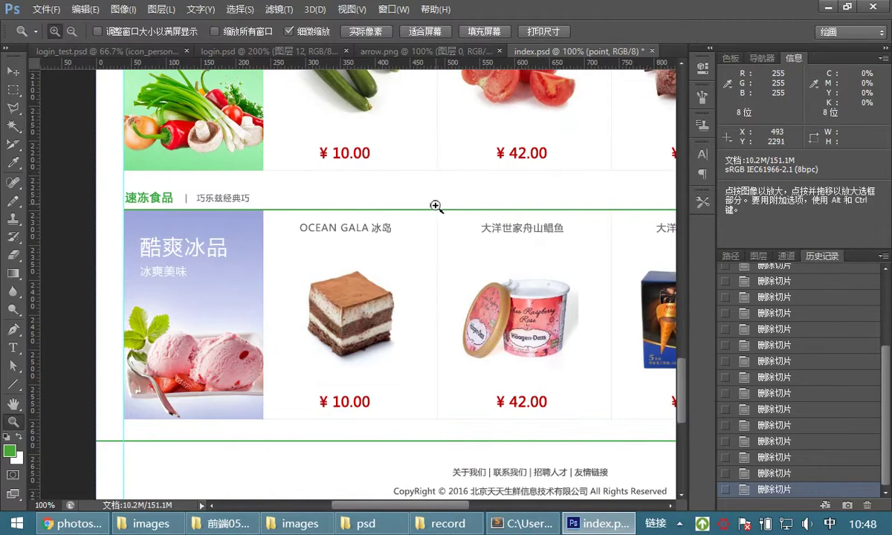
pyautogui.keyDown('alt'); pyautogui.click(434, 191); pyautogui.keyUp('alt')
pyautogui.keyDown('alt'); pyautogui.click(437, 193); pyautogui.keyUp('alt')
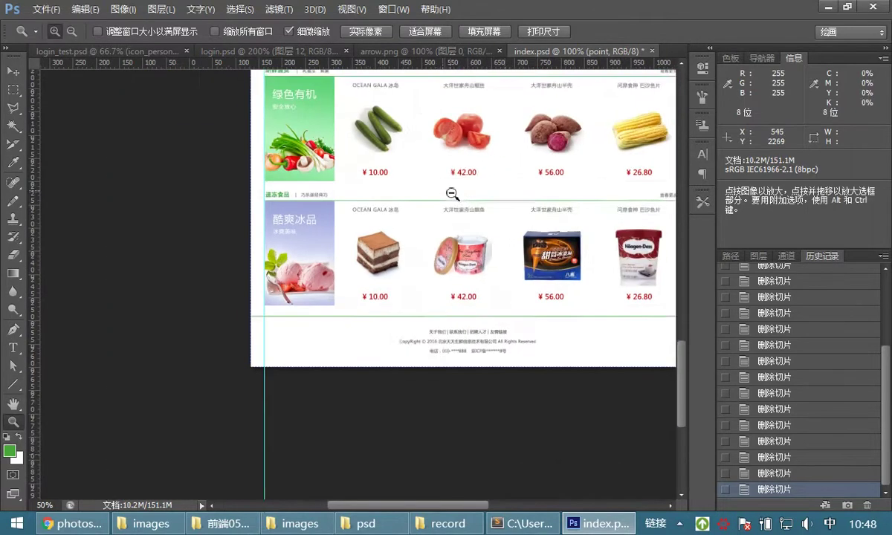
pyautogui.moveTo(363, 287); pyautogui.dragTo(320, 349)
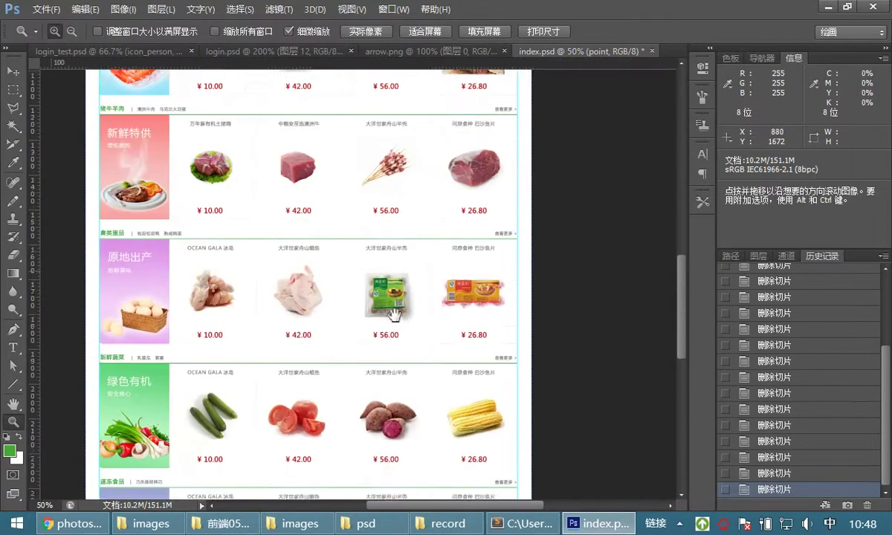
pyautogui.scroll(4, 395, 332)
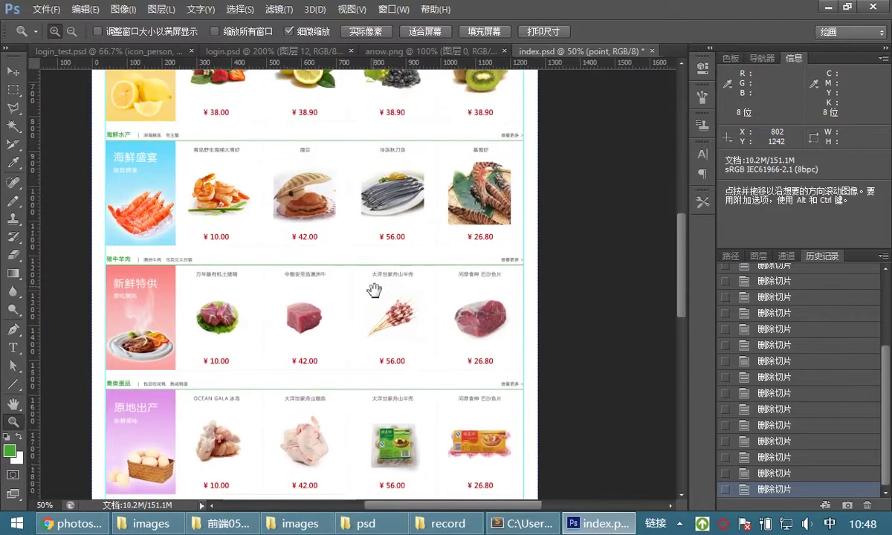
pyautogui.scroll(9, 386, 233)
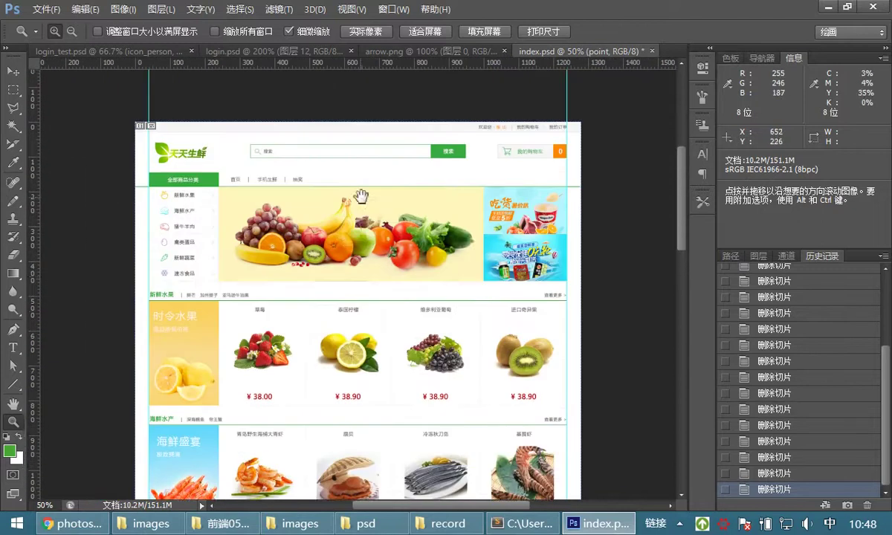
# Draw a slice about 150 by 59 px tightly around the 天天生鲜 logo with the Slice tool
pyautogui.click(226, 155)
pyautogui.click(200, 176)
pyautogui.click(197, 173)
pyautogui.moveTo(263, 158); pyautogui.dragTo(312, 157)
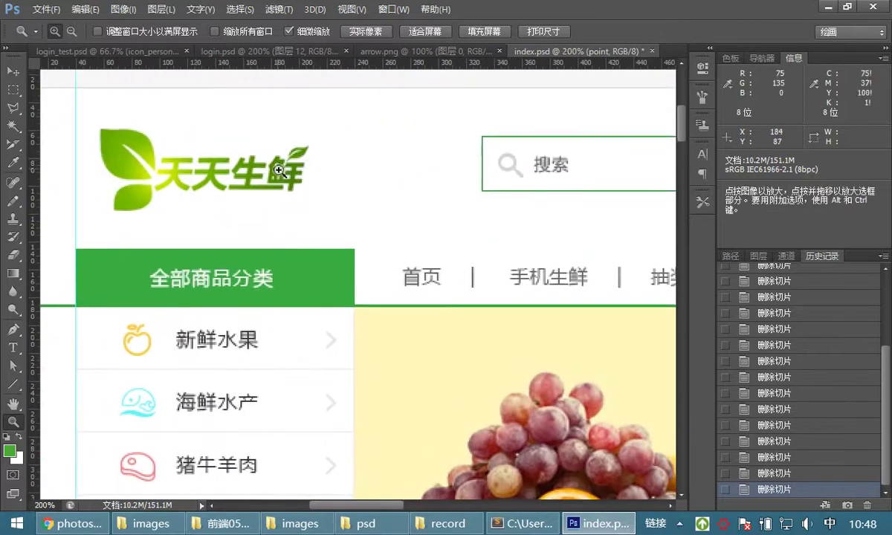
pyautogui.click(12, 144)
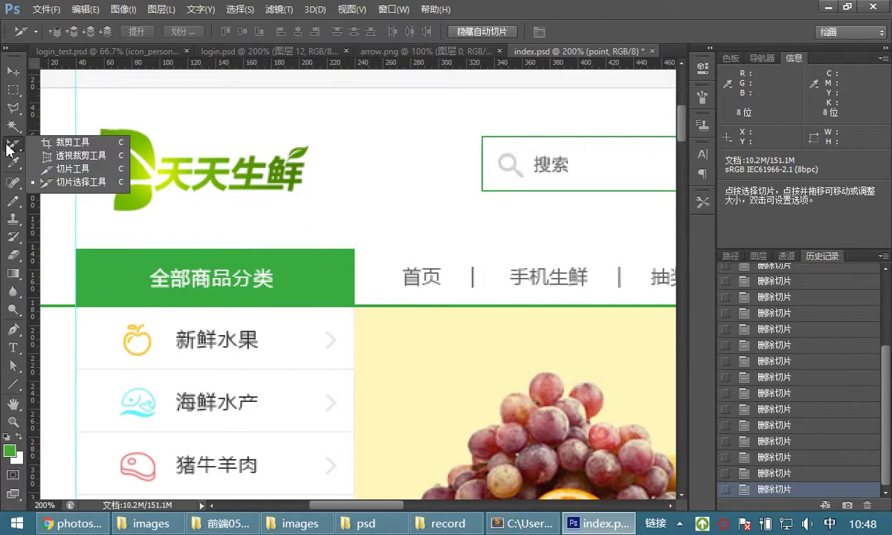
pyautogui.click(72, 170)
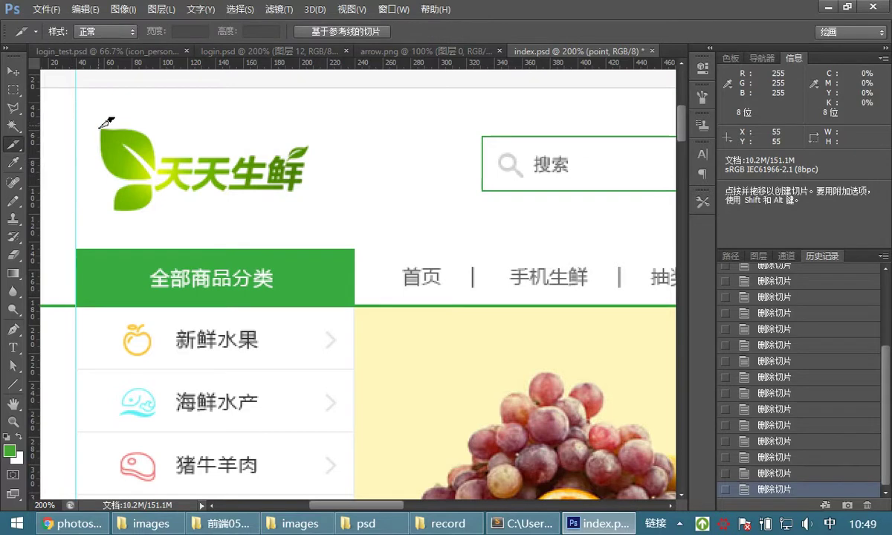
pyautogui.moveTo(99, 128); pyautogui.dragTo(313, 210)
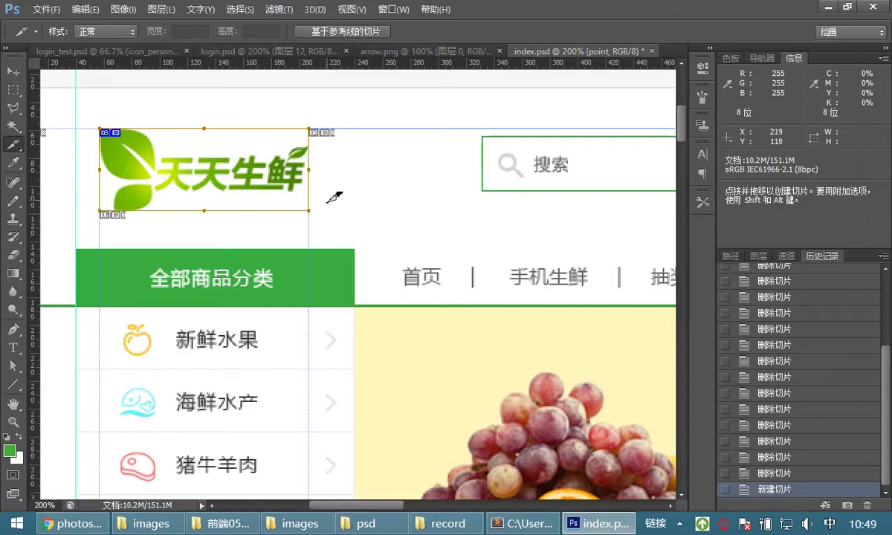
# Resize the logo slice by moving its right edge, ending about 153 px wide
pyautogui.press('ctrl')
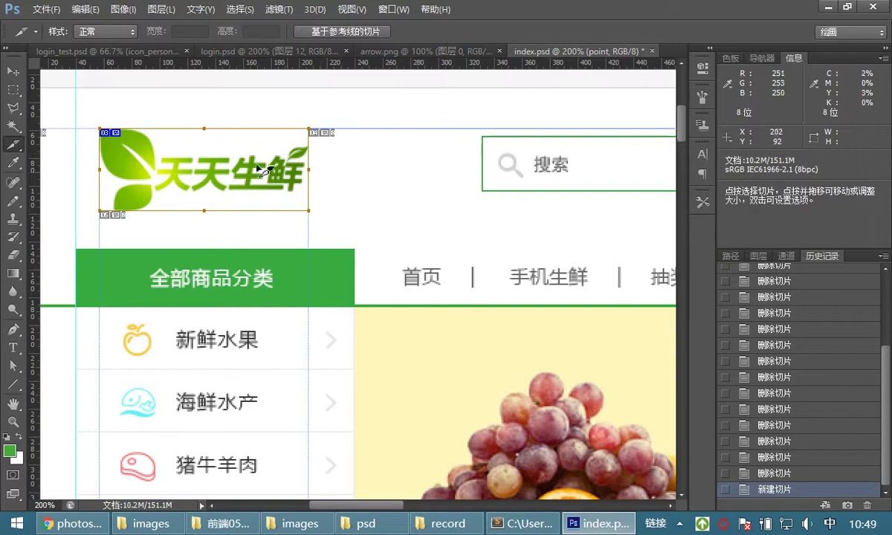
pyautogui.moveTo(309, 169)
pyautogui.mouseDown()
pyautogui.moveTo(325, 164)
pyautogui.moveTo(316, 165)
pyautogui.mouseUp()
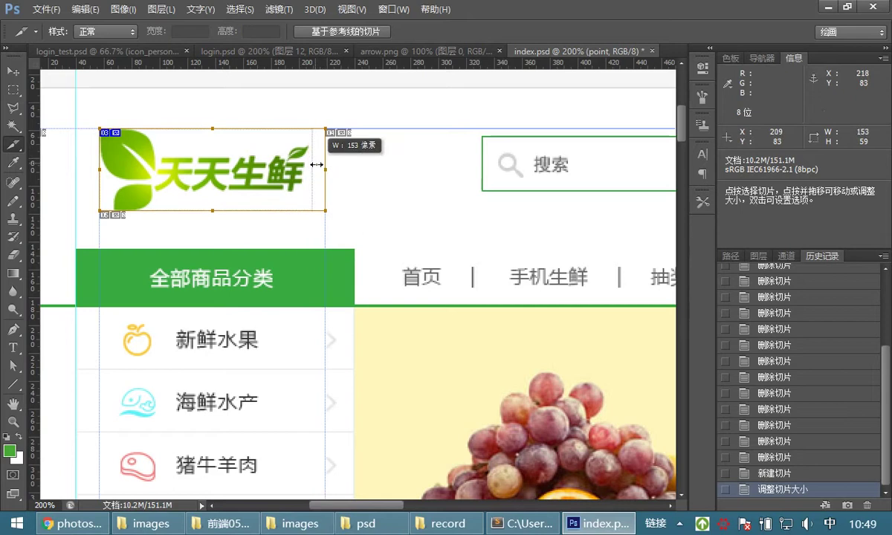
pyautogui.moveTo(313, 165)
pyautogui.mouseDown()
pyautogui.moveTo(296, 165)
pyautogui.moveTo(319, 166)
pyautogui.mouseUp()
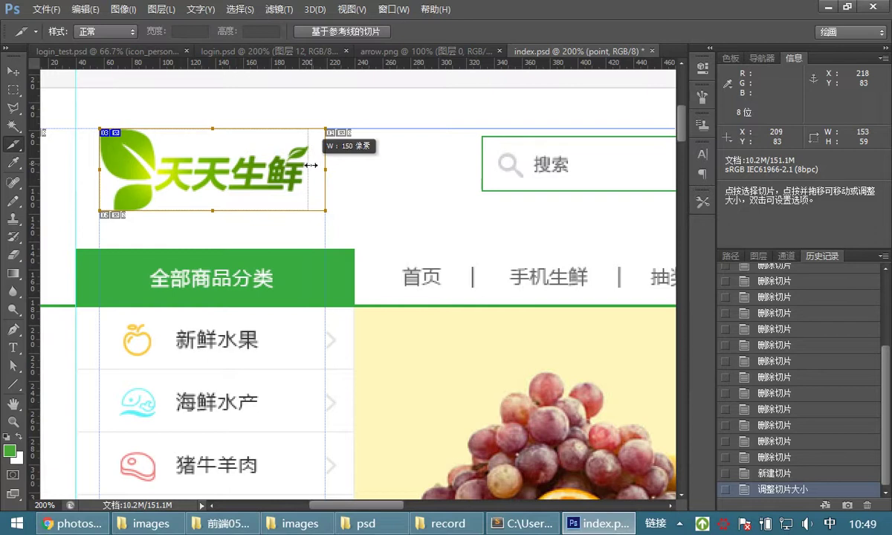
pyautogui.moveTo(311, 165); pyautogui.dragTo(312, 165)
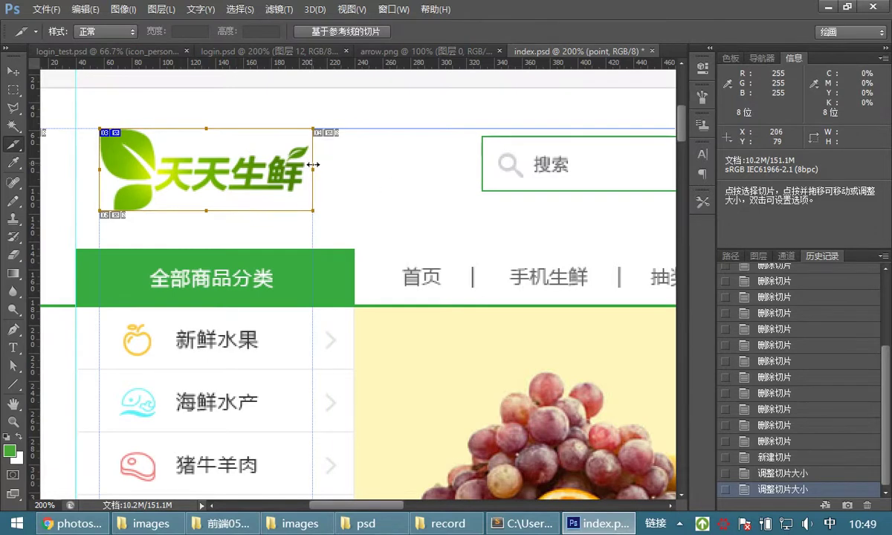
pyautogui.moveTo(315, 165); pyautogui.dragTo(313, 163)
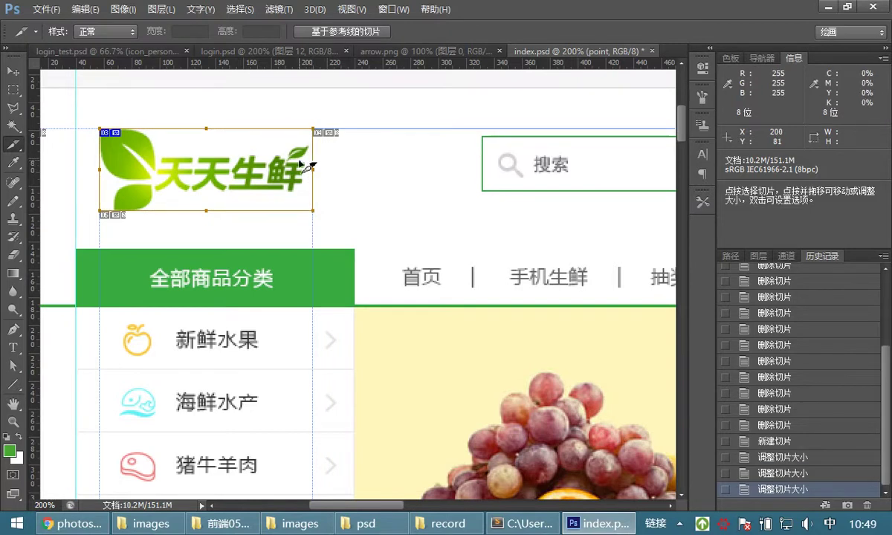
# Set the logo slice's width to 150 px in its slice options and recheck its dimensions
pyautogui.doubleClick(212, 168)
pyautogui.moveTo(436, 250); pyautogui.dragTo(482, 160)
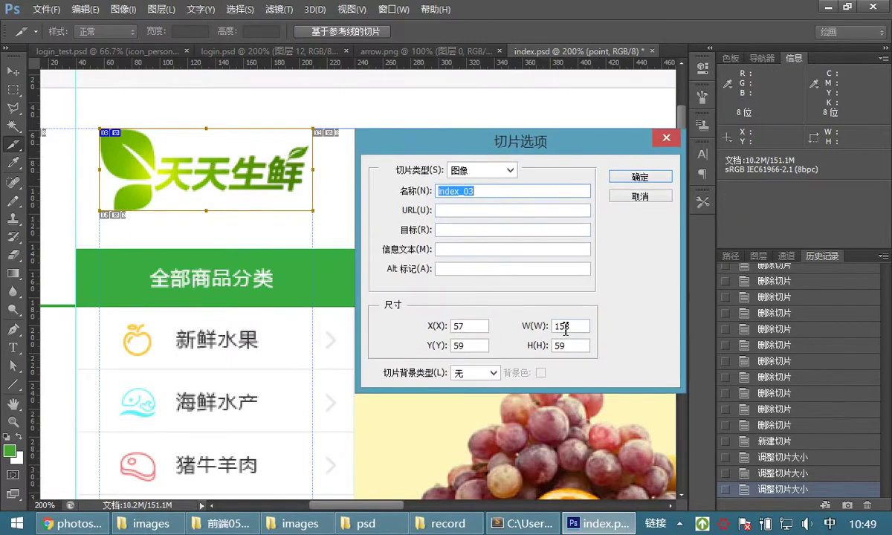
pyautogui.click(572, 327)
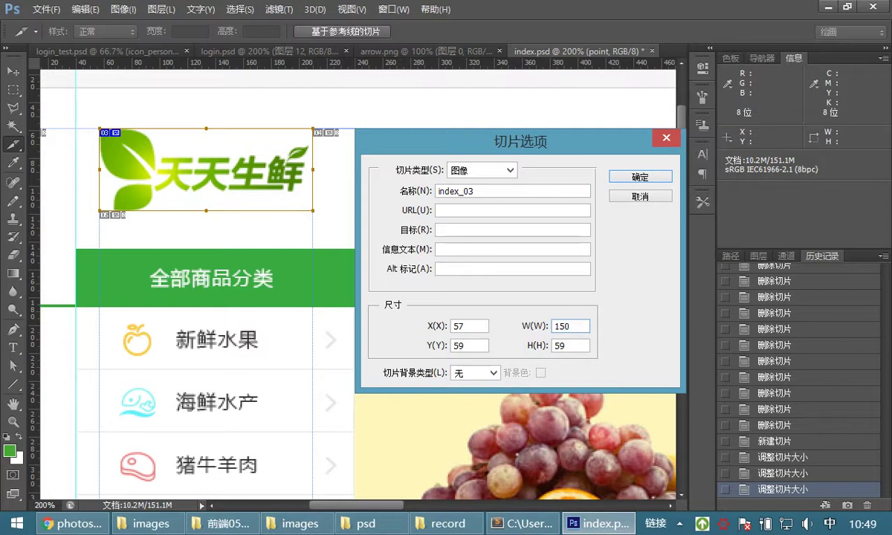
pyautogui.click(641, 179)
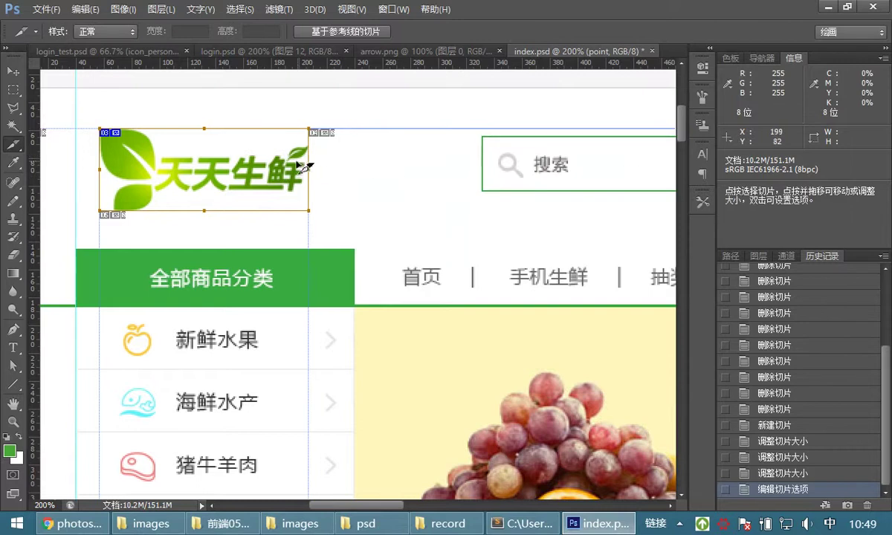
pyautogui.doubleClick(238, 165)
pyautogui.doubleClick(562, 325)
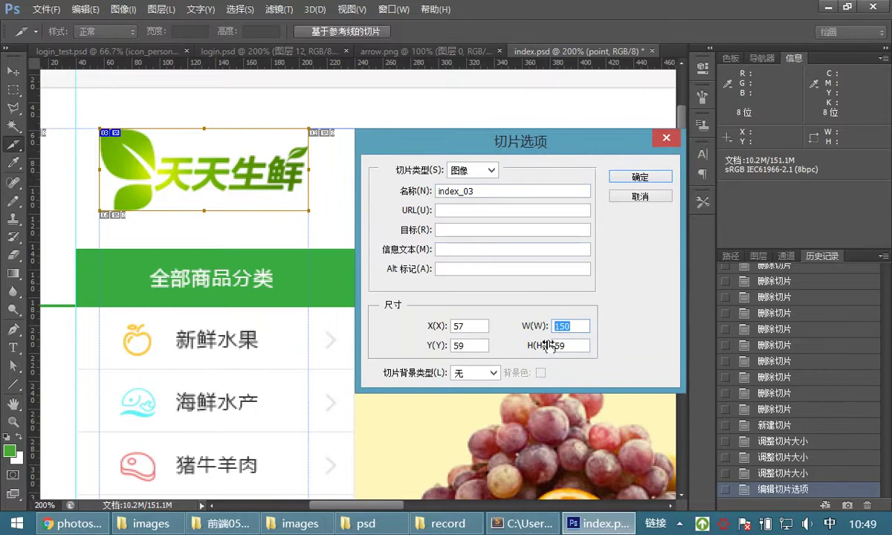
pyautogui.click(544, 343)
pyautogui.click(640, 178)
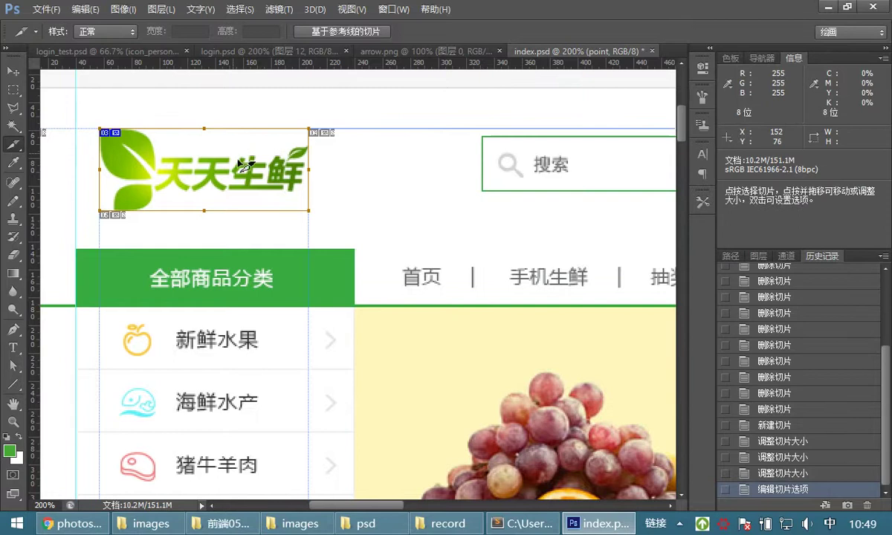
# Rename the 天天生鲜 logo slice as logo in its slice options
pyautogui.doubleClick(206, 170)
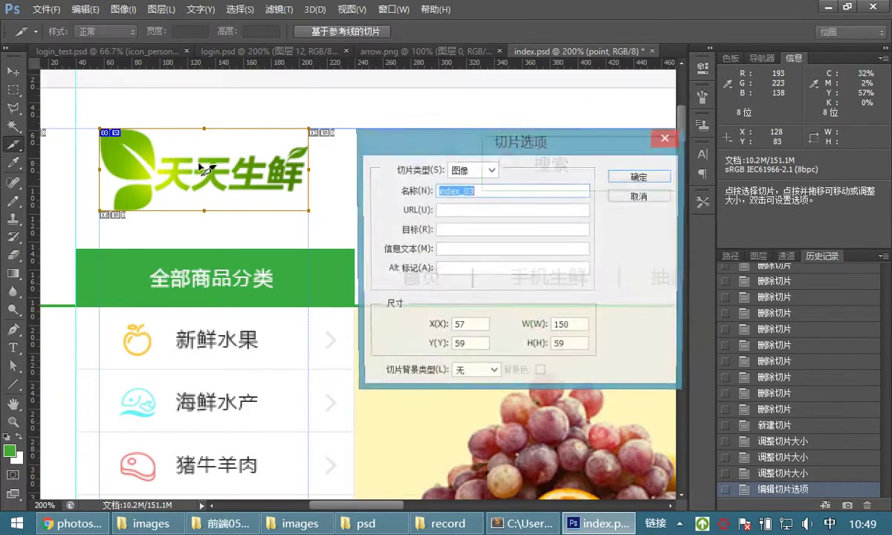
pyautogui.moveTo(431, 143); pyautogui.dragTo(398, 180)
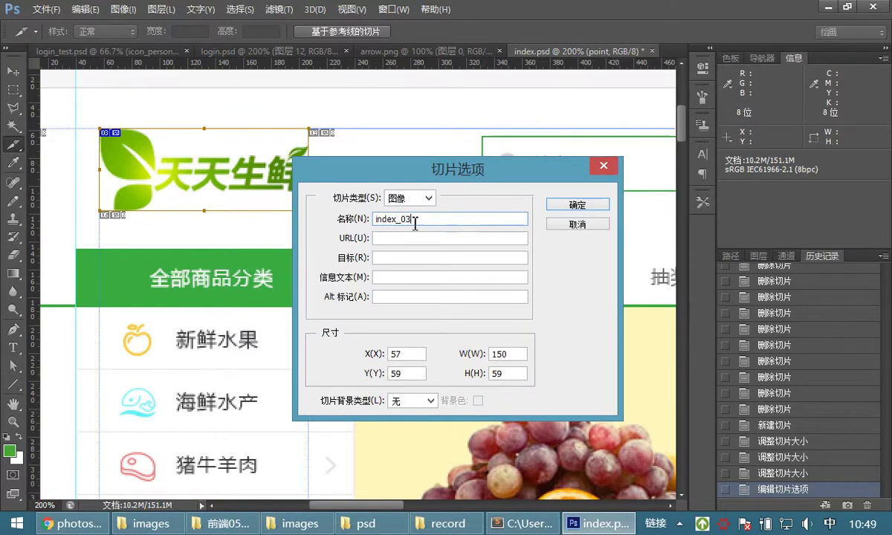
pyautogui.moveTo(438, 220); pyautogui.dragTo(361, 223)
pyautogui.write('logo')
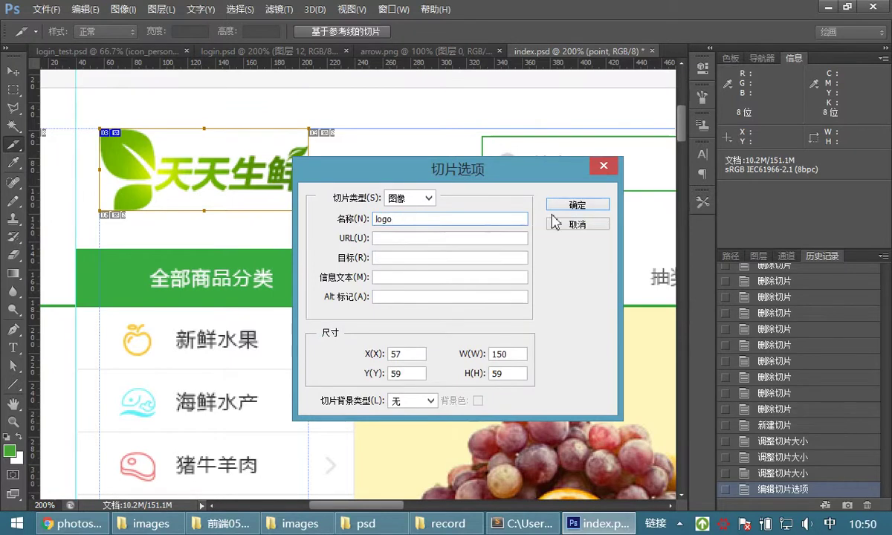
pyautogui.click(577, 205)
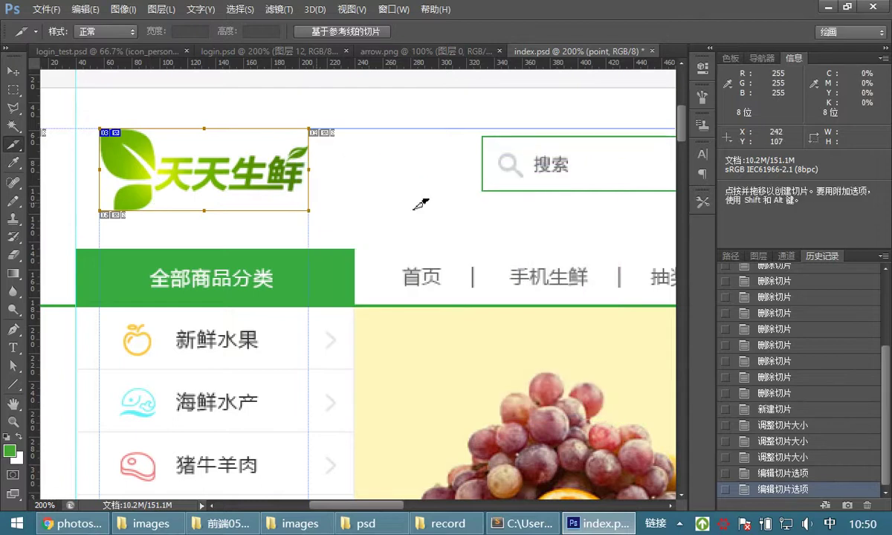
# Draw a slice about 18 by 18 px around the magnifier icon in the search box
pyautogui.doubleClick(13, 422)
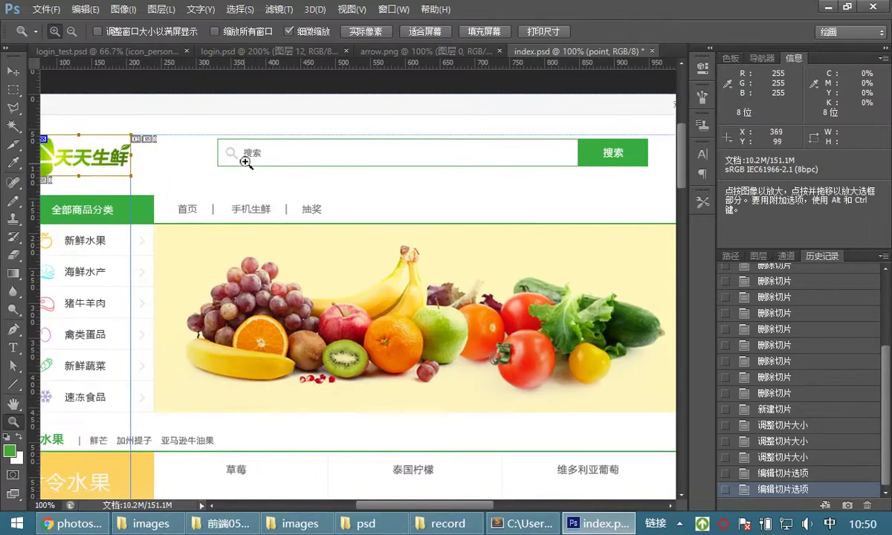
pyautogui.click(245, 161)
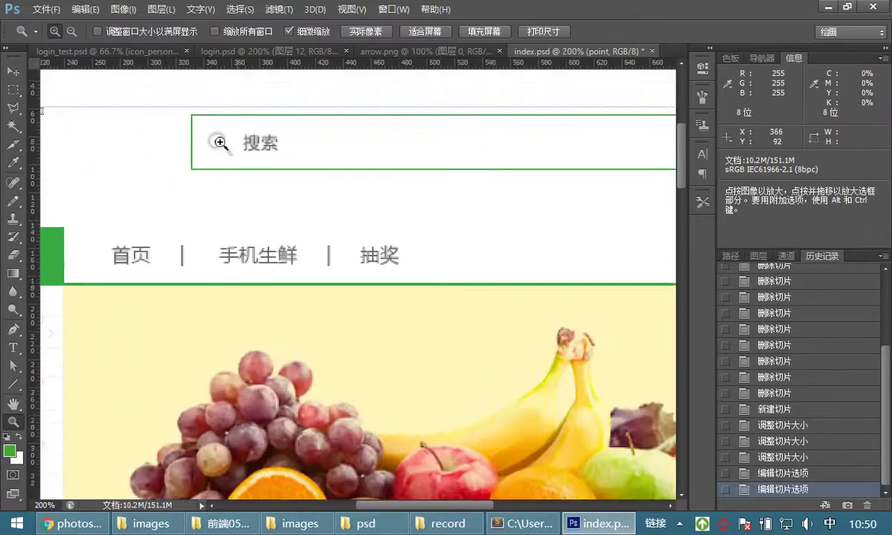
pyautogui.click(217, 141)
pyautogui.click(239, 155)
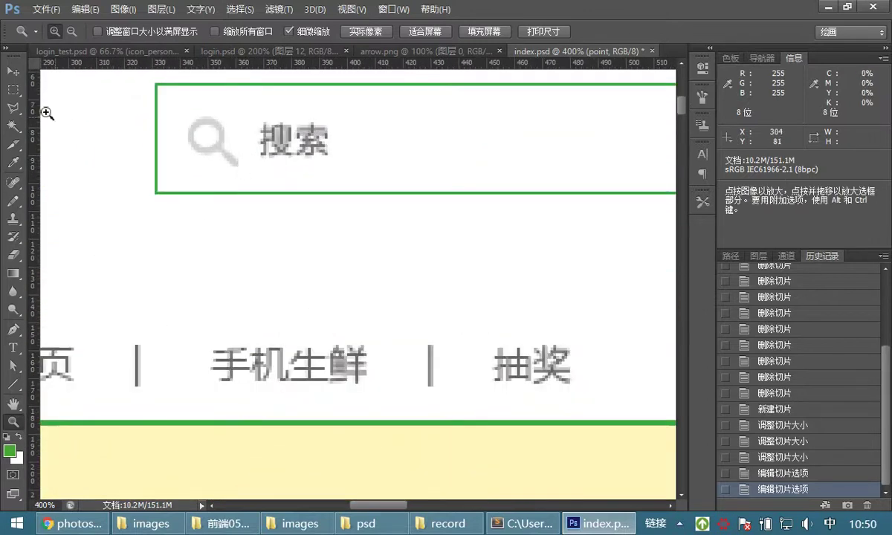
pyautogui.click(13, 143)
pyautogui.moveTo(189, 117); pyautogui.dragTo(241, 169)
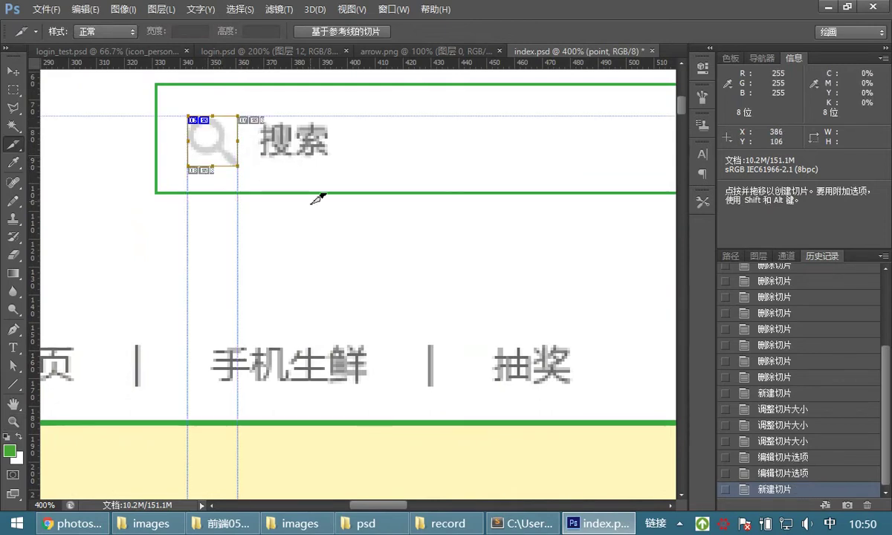
# Rename the magnifier icon's slice as zoom in its slice options
pyautogui.doubleClick(222, 142)
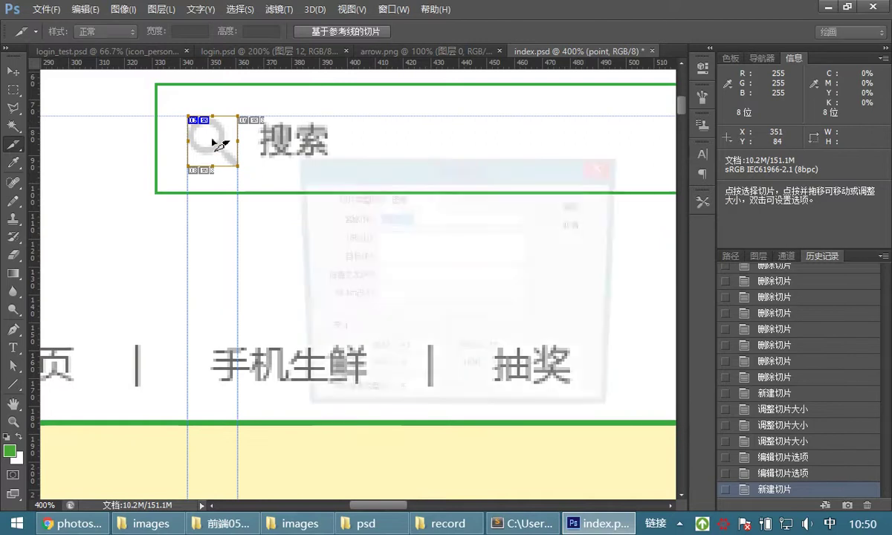
pyautogui.moveTo(413, 219); pyautogui.dragTo(336, 213)
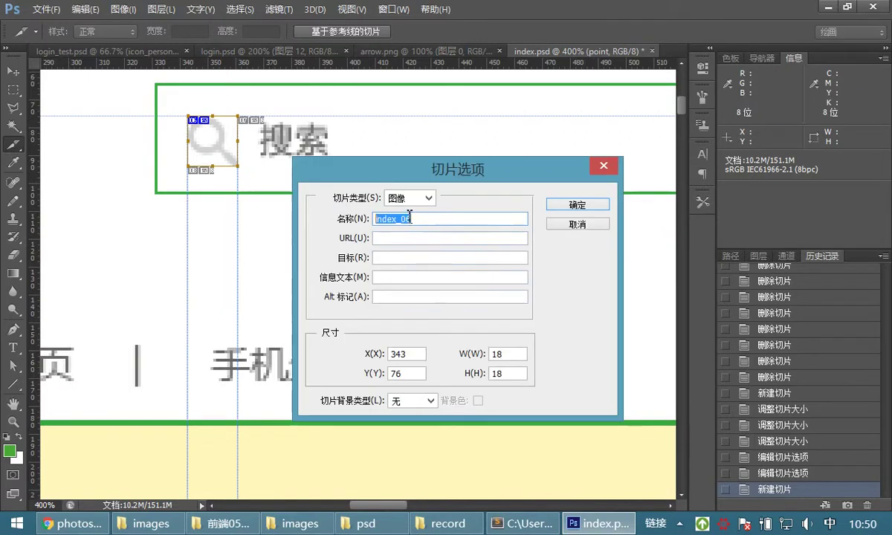
pyautogui.write('zo')
pyautogui.press('Return')
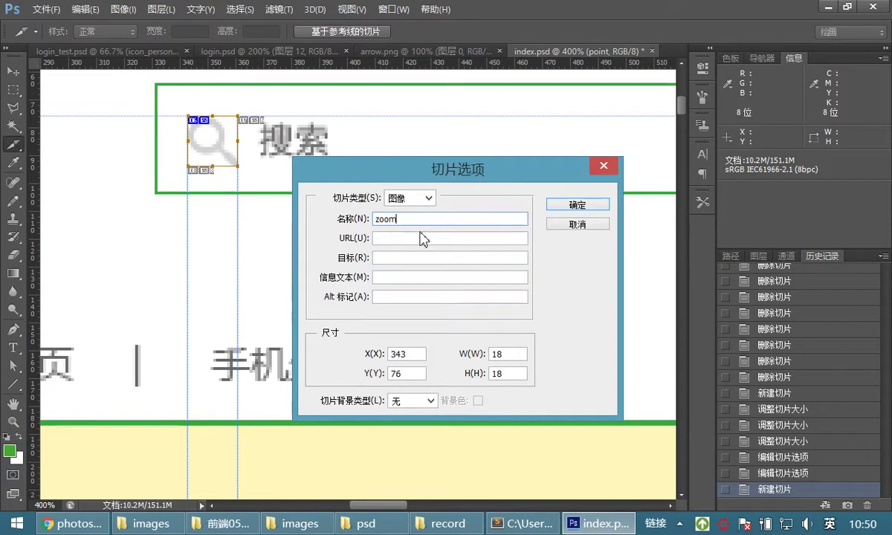
pyautogui.click(577, 210)
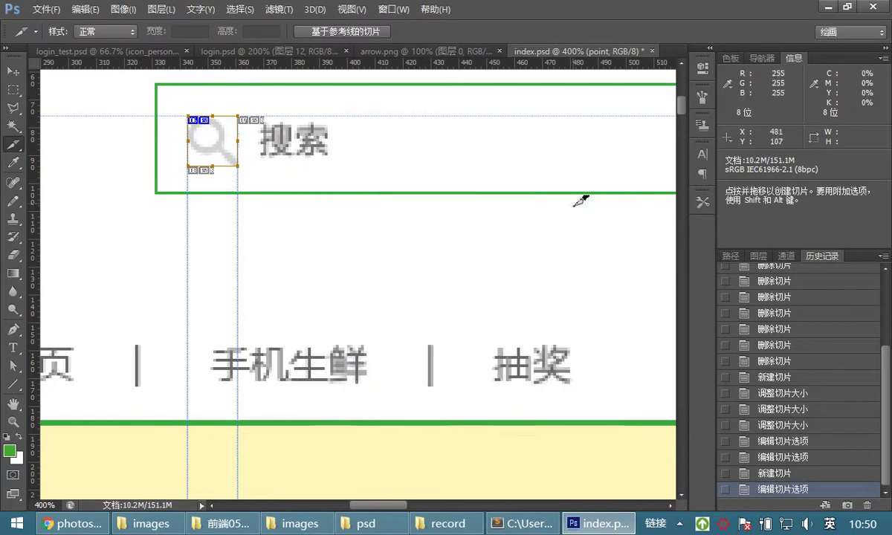
# Draw a slice about 26 by 22 px around the shopping cart icon beside 我的购物车
pyautogui.doubleClick(13, 421)
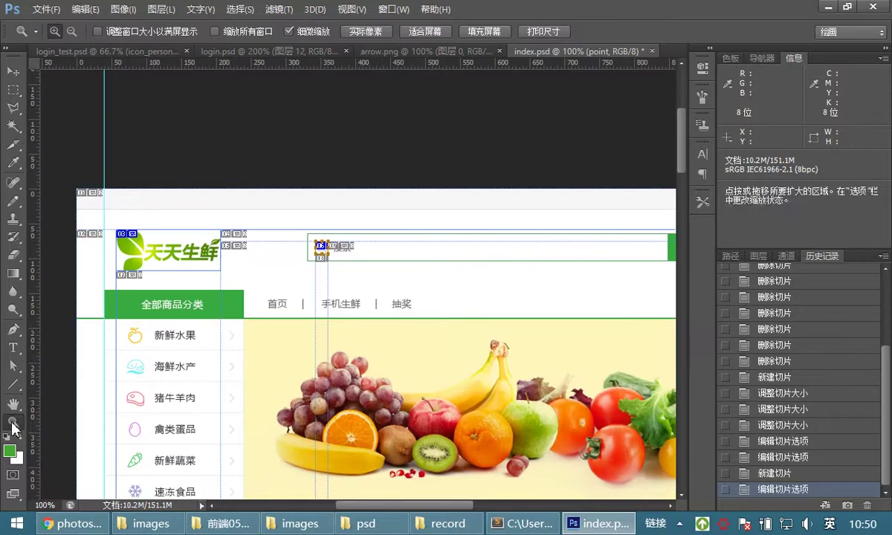
pyautogui.moveTo(425, 243); pyautogui.dragTo(275, 185)
pyautogui.moveTo(434, 243)
pyautogui.mouseDown()
pyautogui.moveTo(350, 241)
pyautogui.moveTo(299, 224)
pyautogui.mouseUp()
pyautogui.click(412, 204)
pyautogui.click(440, 201)
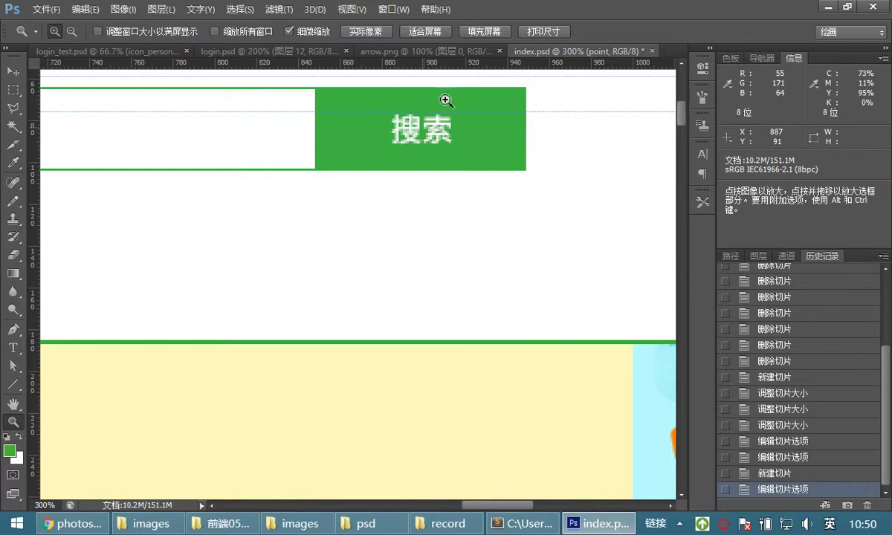
pyautogui.scroll(2, 387, 186)
pyautogui.hscroll(5, 338, 203)
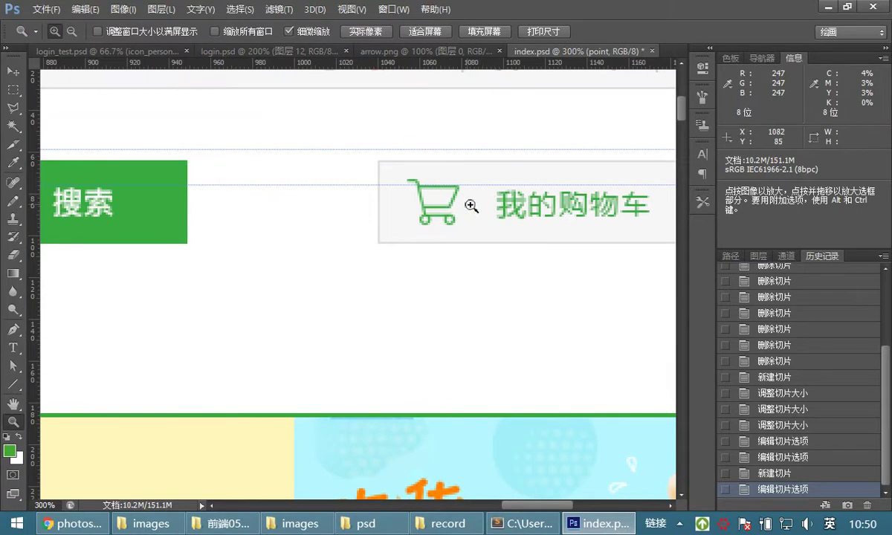
pyautogui.click(13, 144)
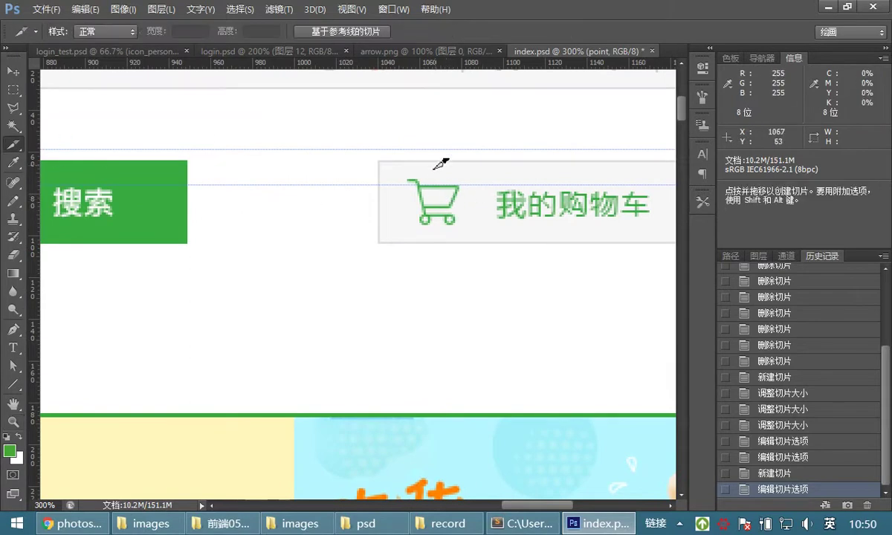
pyautogui.moveTo(408, 179); pyautogui.dragTo(463, 228)
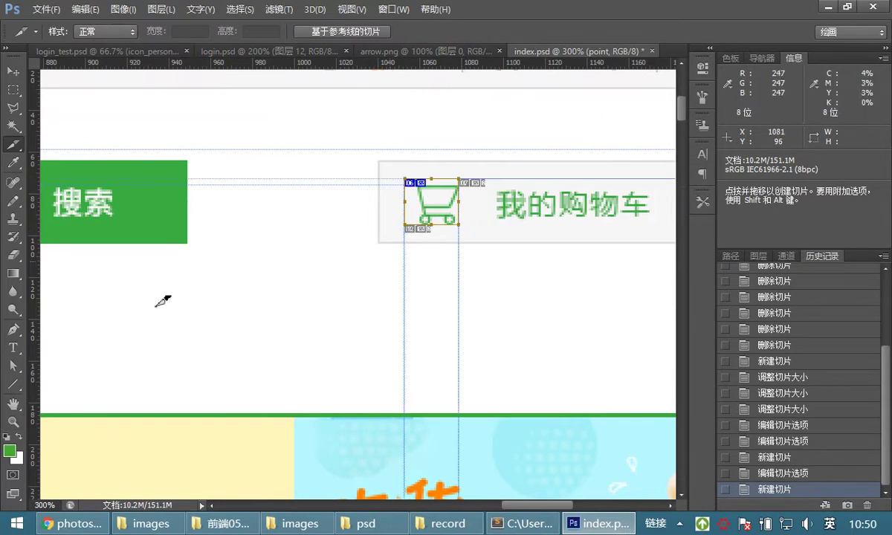
# Narrow the cart icon's slice from its left edge to about 25 px wide and rename it as chart
pyautogui.click(13, 421)
pyautogui.moveTo(447, 199); pyautogui.dragTo(429, 194)
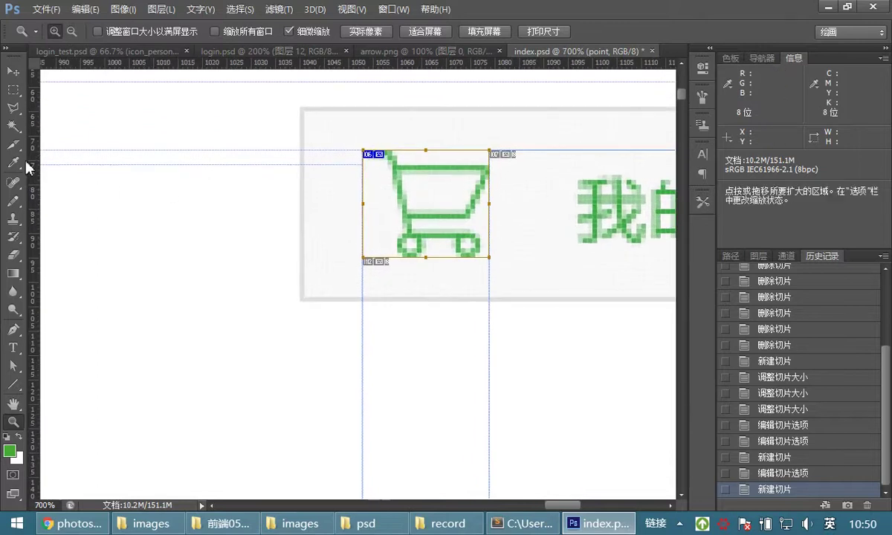
pyautogui.moveTo(13, 145); pyautogui.dragTo(67, 183)
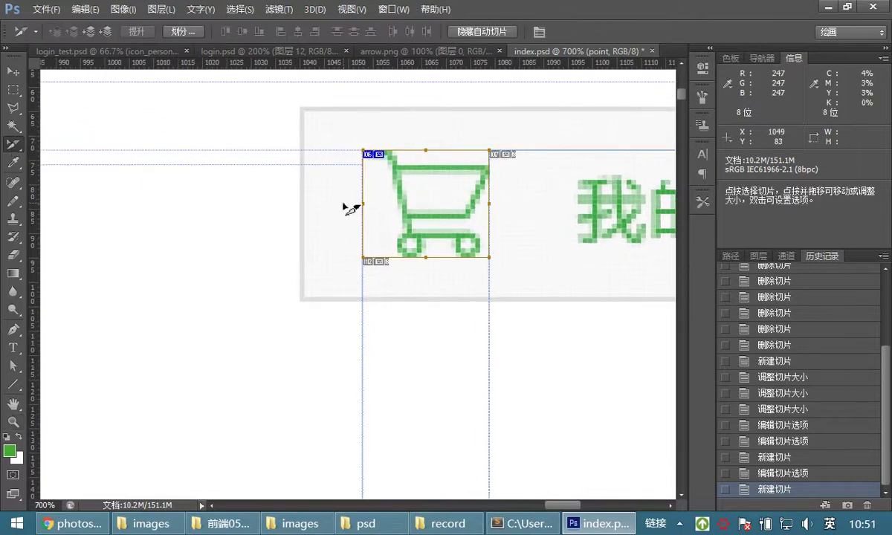
pyautogui.moveTo(364, 203); pyautogui.dragTo(367, 199)
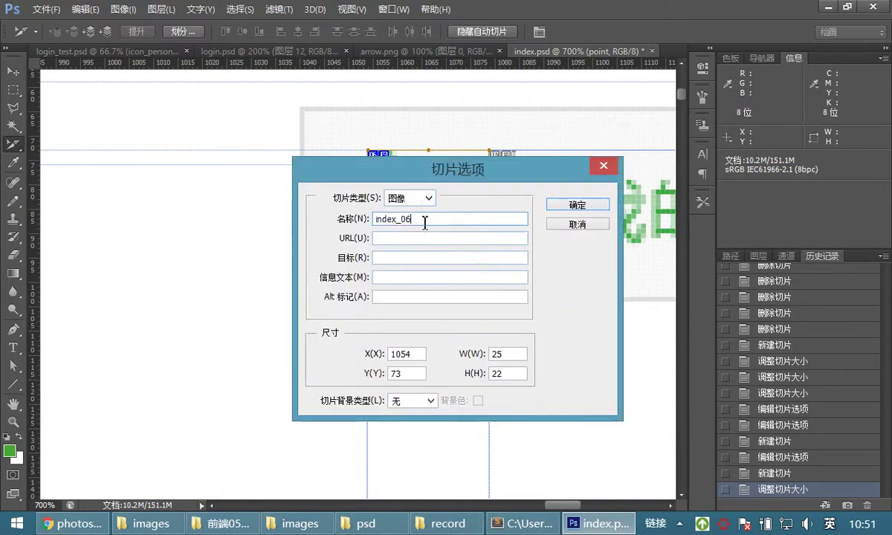
pyautogui.write('chart')
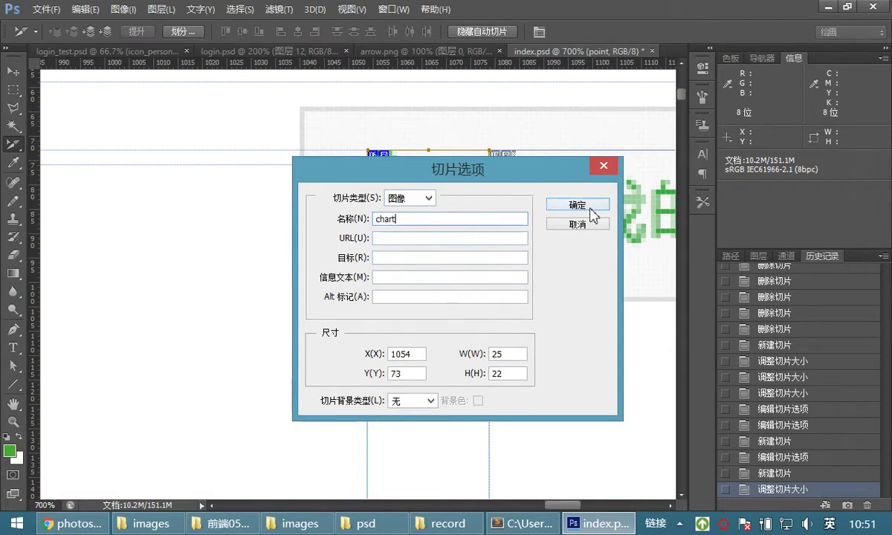
pyautogui.click(554, 203)
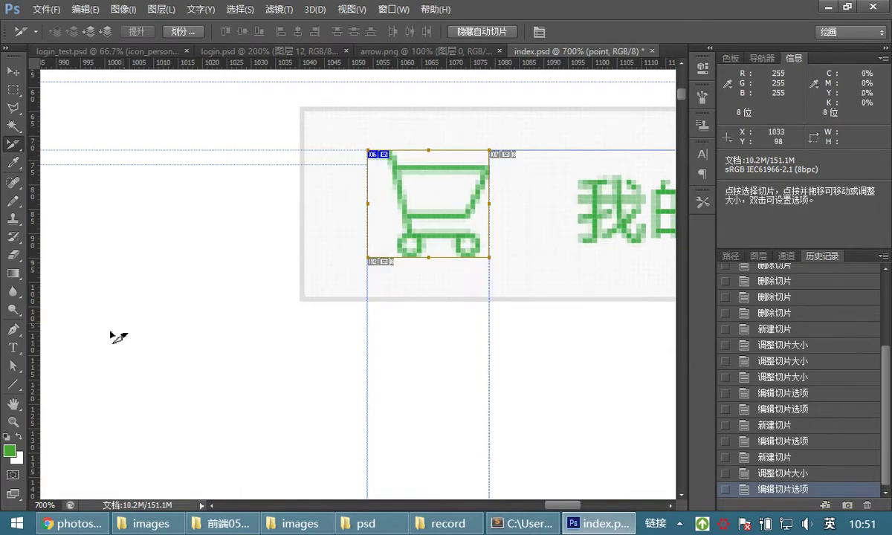
# Draw a slice about 21 by 23 px around the apple icon of the 新鲜水果 category
pyautogui.doubleClick(13, 422)
pyautogui.moveTo(255, 276); pyautogui.dragTo(476, 184)
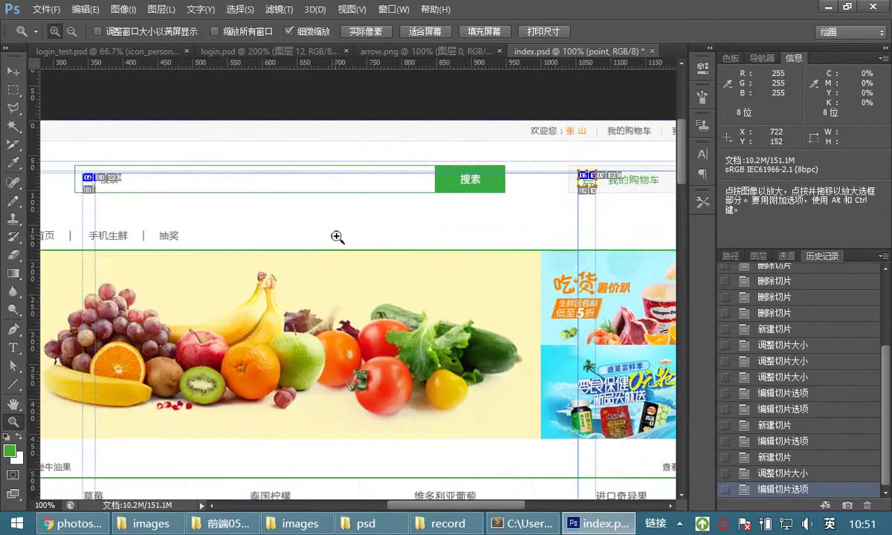
pyautogui.keyDown('alt'); pyautogui.click(282, 234); pyautogui.keyUp('alt')
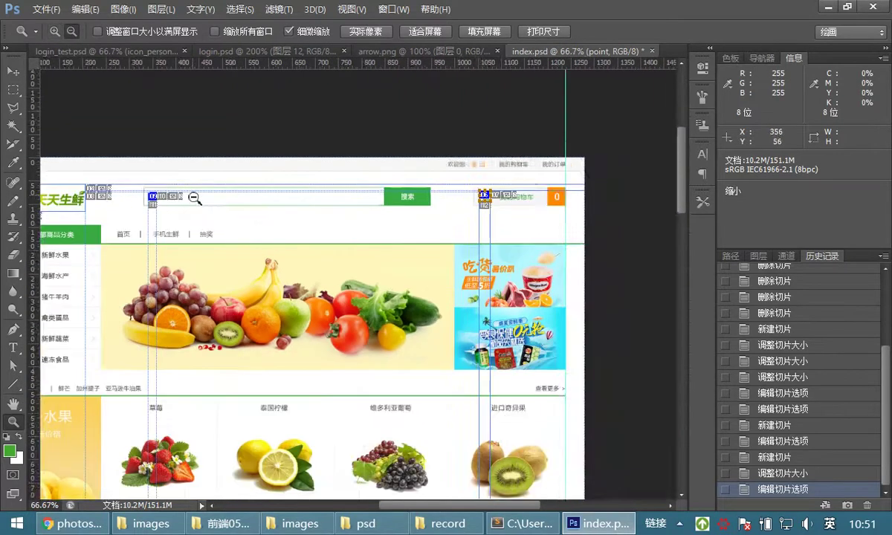
pyautogui.moveTo(233, 232); pyautogui.dragTo(393, 177)
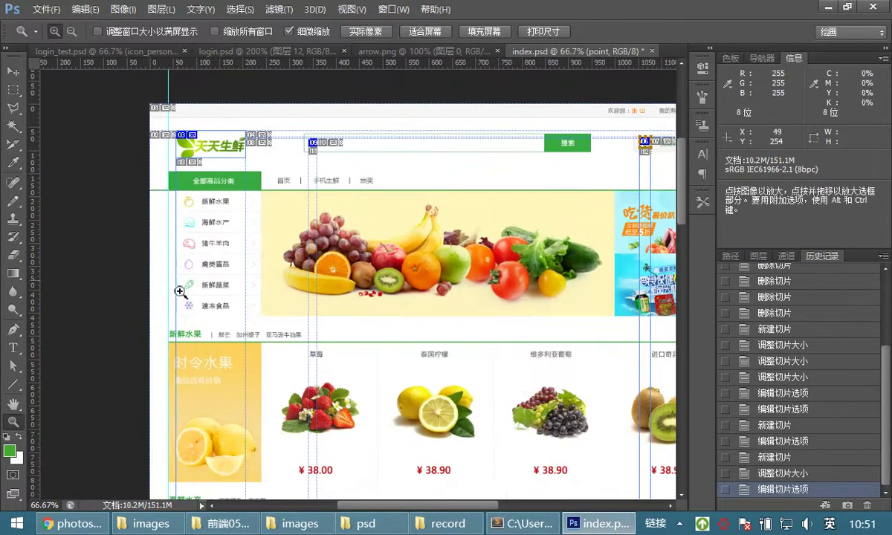
pyautogui.click(220, 263)
pyautogui.click(218, 246)
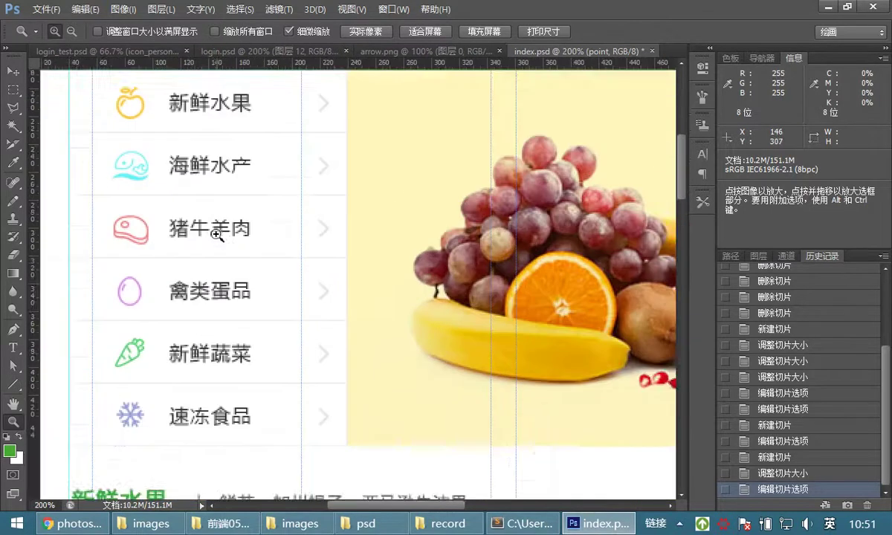
pyautogui.scroll(2, 265, 194)
pyautogui.click(11, 145)
pyautogui.click(54, 170)
pyautogui.moveTo(144, 128); pyautogui.dragTo(180, 168)
pyautogui.press('ctrl')
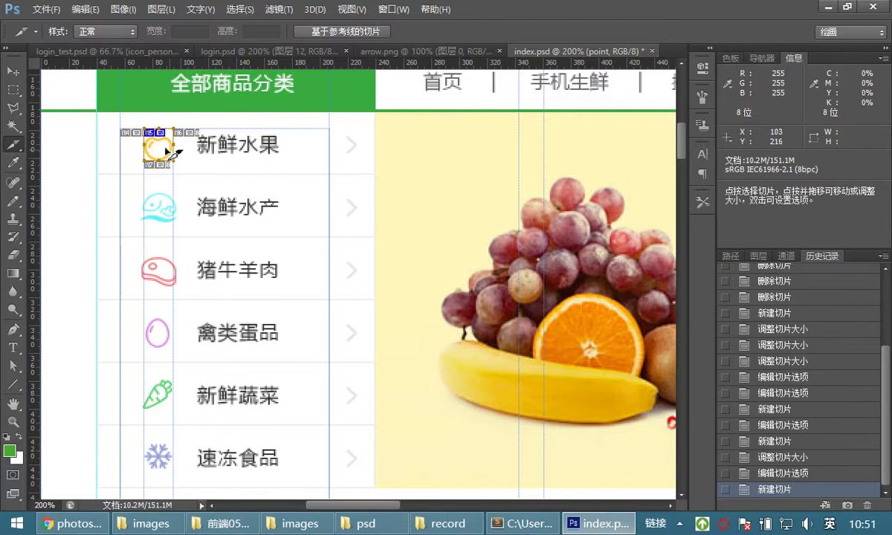
# Replace the default name of the 新鲜水果 icon's slice in its slice options
pyautogui.doubleClick(163, 147)
pyautogui.moveTo(413, 220); pyautogui.dragTo(319, 232)
pyautogui.press('BackSpace')
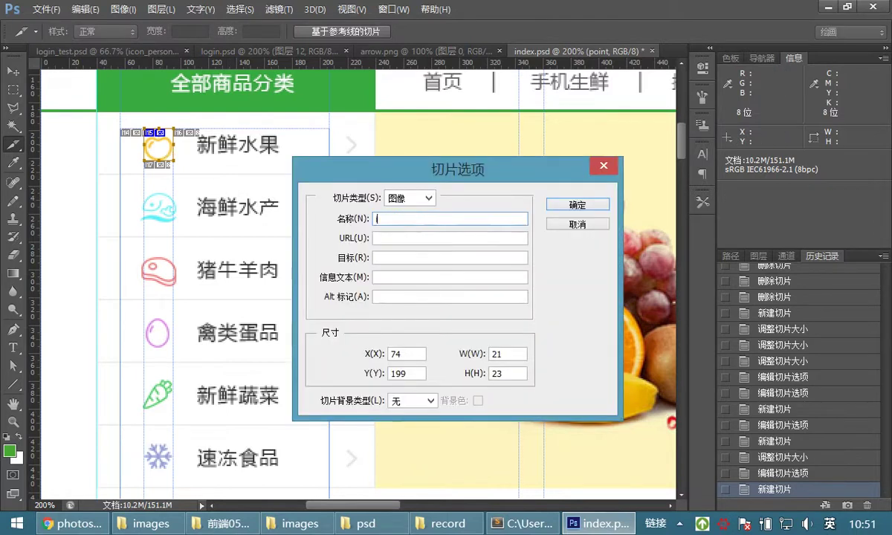
pyautogui.click(587, 204)
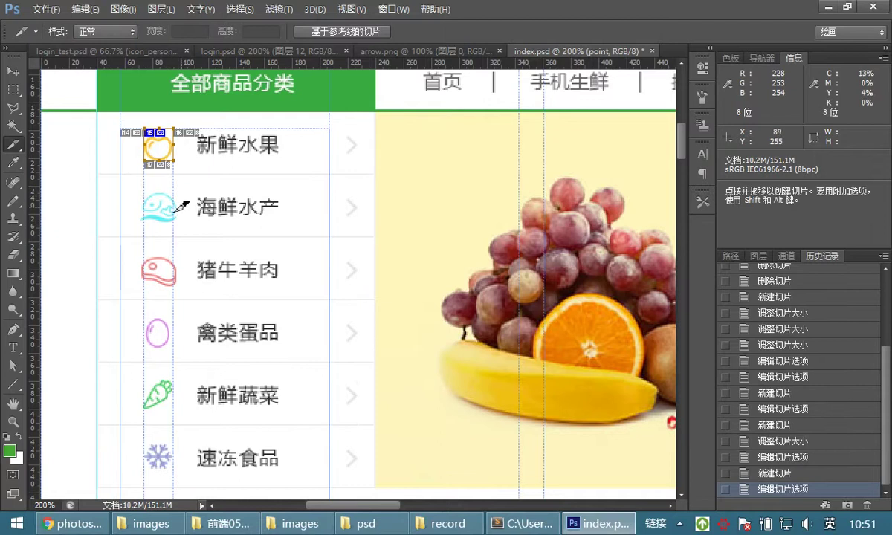
# Copy the 新鲜水果 icon's slice straight down onto the 海鲜水产 icon
pyautogui.click(14, 421)
pyautogui.moveTo(138, 197); pyautogui.dragTo(232, 175)
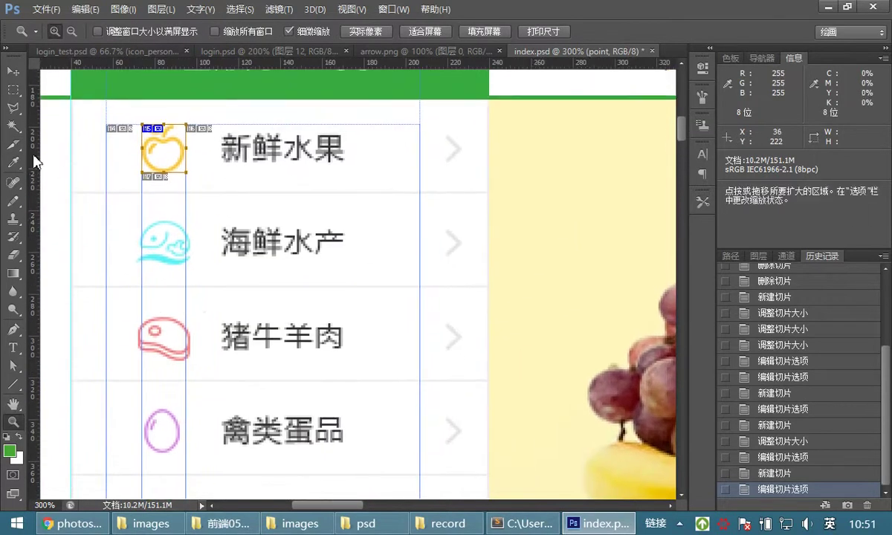
pyautogui.click(12, 147)
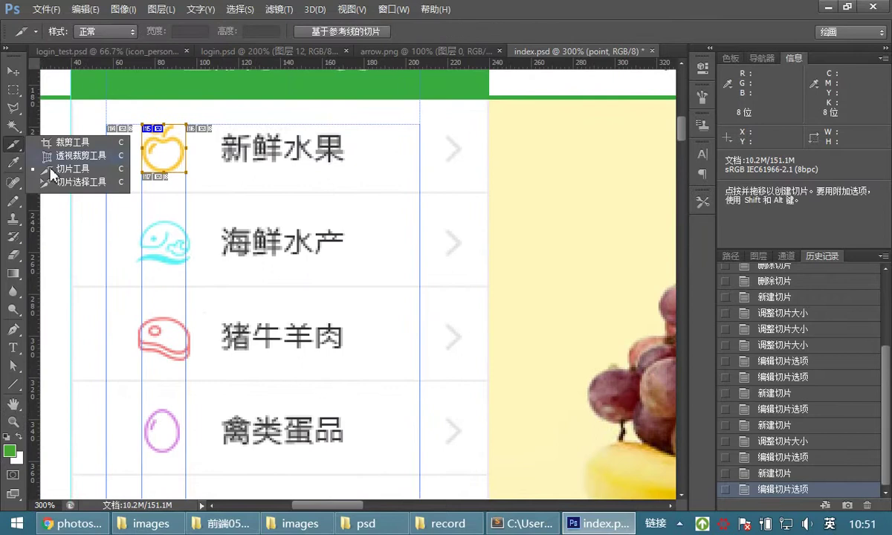
pyautogui.click(78, 182)
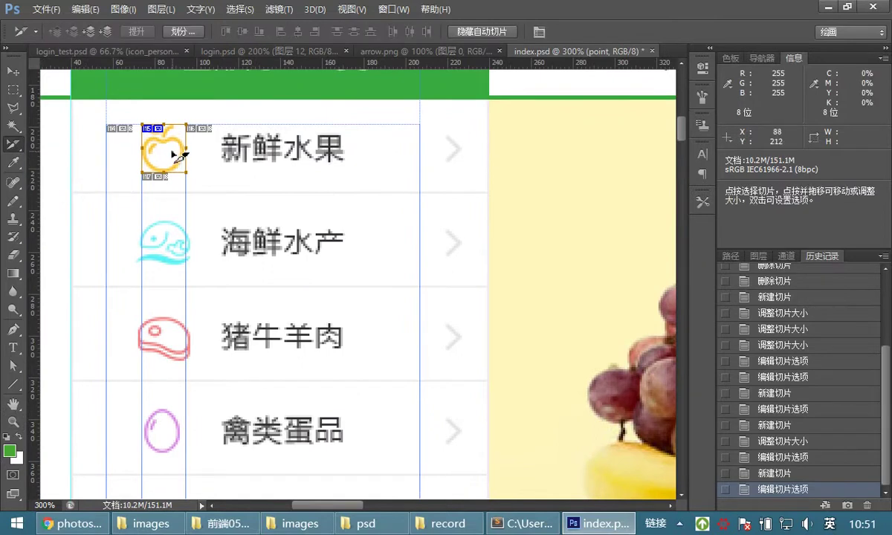
pyautogui.moveTo(171, 149); pyautogui.dragTo(177, 246)
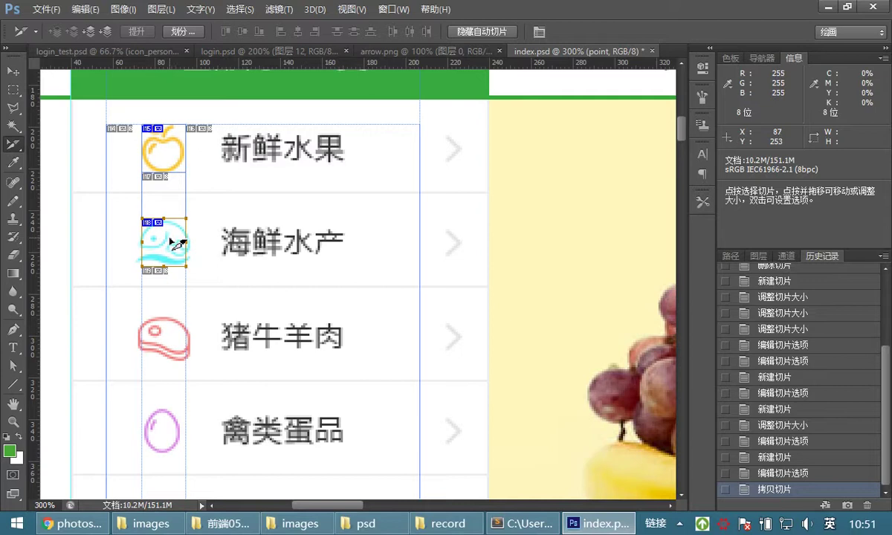
# Name the slice over the 海鲜水产 icon icon02 and widen it on both sides to about 26 px to cover the icon
pyautogui.doubleClick(173, 247)
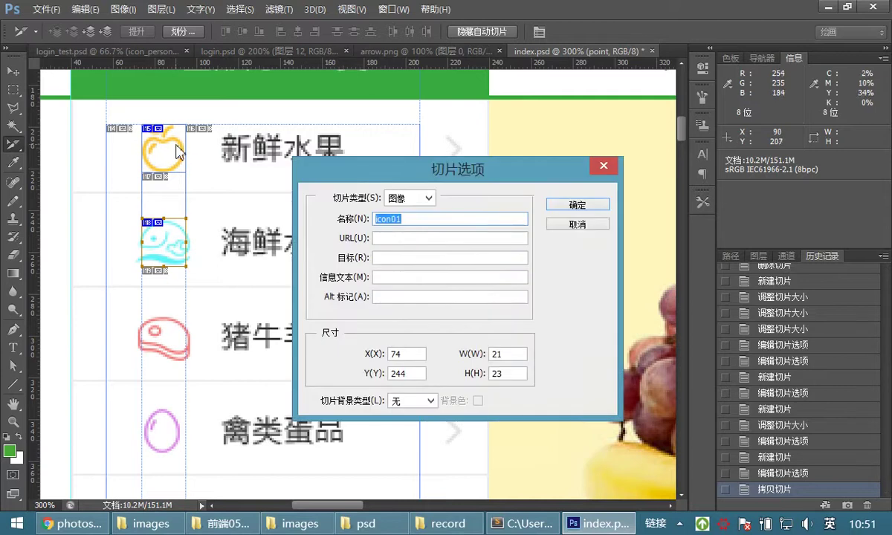
pyautogui.click(410, 219)
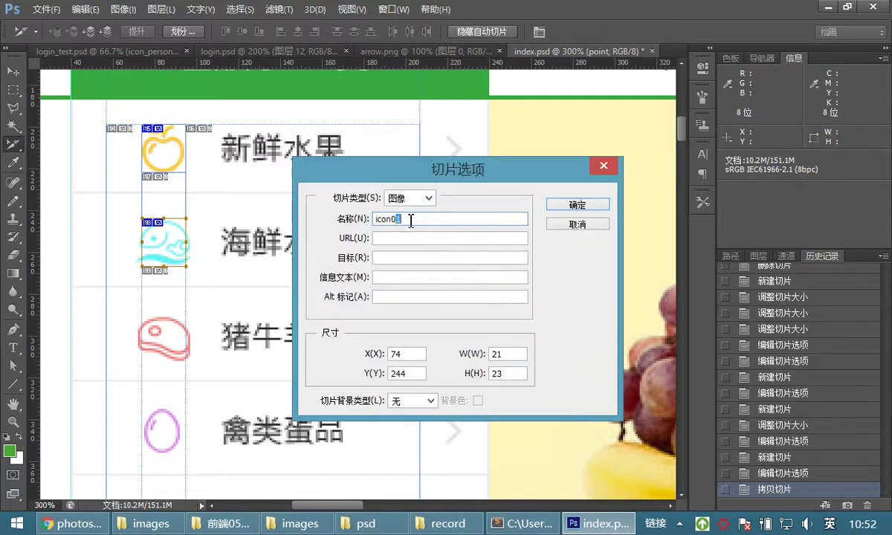
pyautogui.click(580, 205)
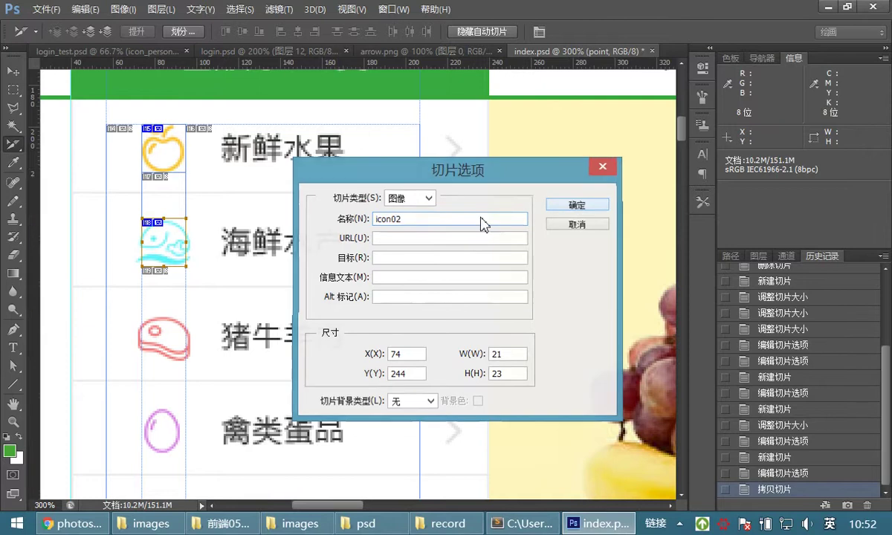
pyautogui.moveTo(142, 242); pyautogui.dragTo(135, 242)
pyautogui.moveTo(192, 243); pyautogui.dragTo(190, 243)
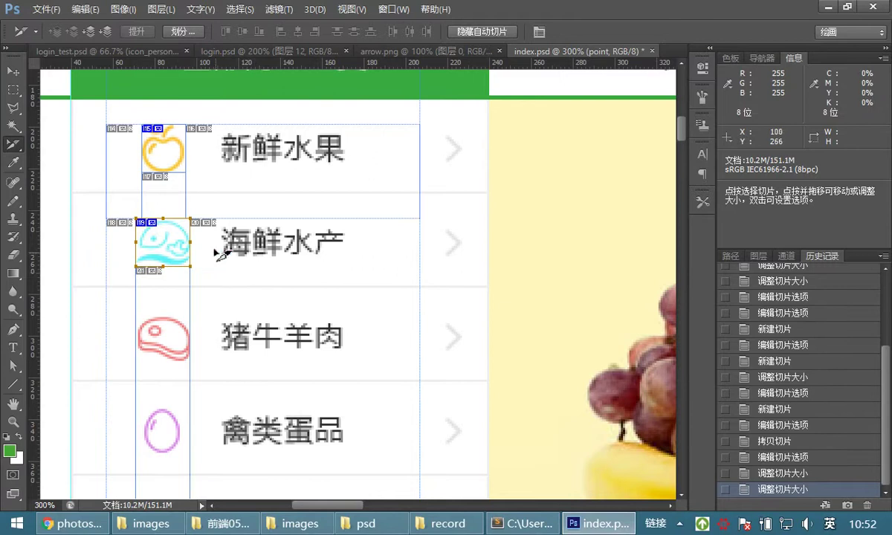
pyautogui.doubleClick(151, 229)
pyautogui.click(577, 208)
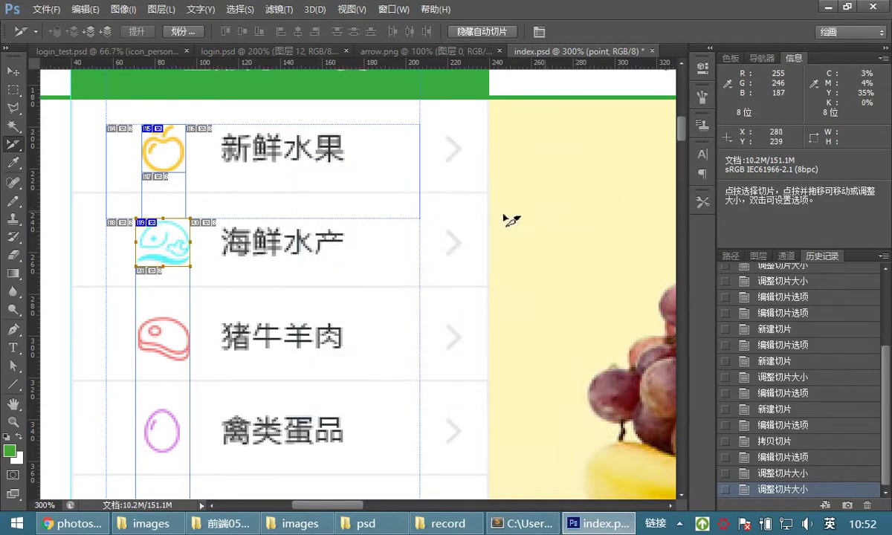
# Copy the icon02 slice down onto the 猪牛羊肉 icon and name the copy icon03
pyautogui.moveTo(182, 255); pyautogui.dragTo(183, 351)
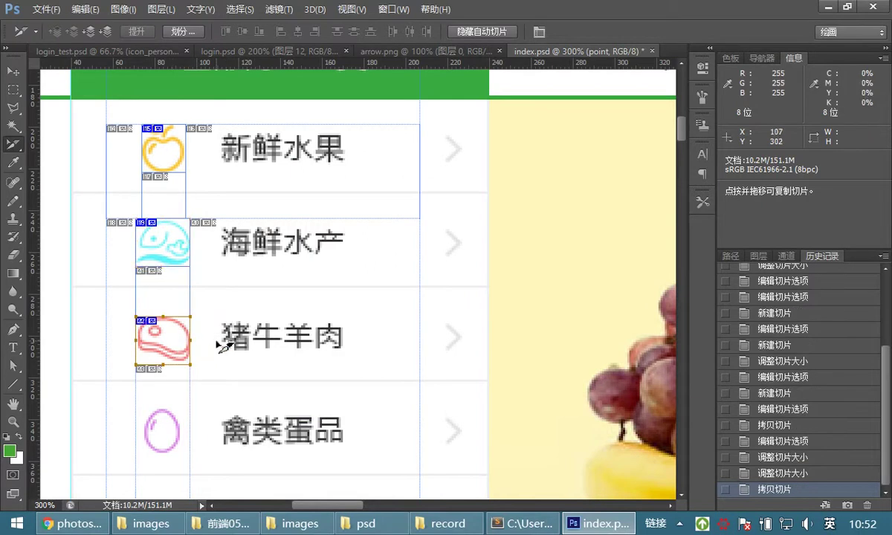
pyautogui.doubleClick(169, 339)
pyautogui.moveTo(397, 220); pyautogui.dragTo(404, 220)
pyautogui.write('3')
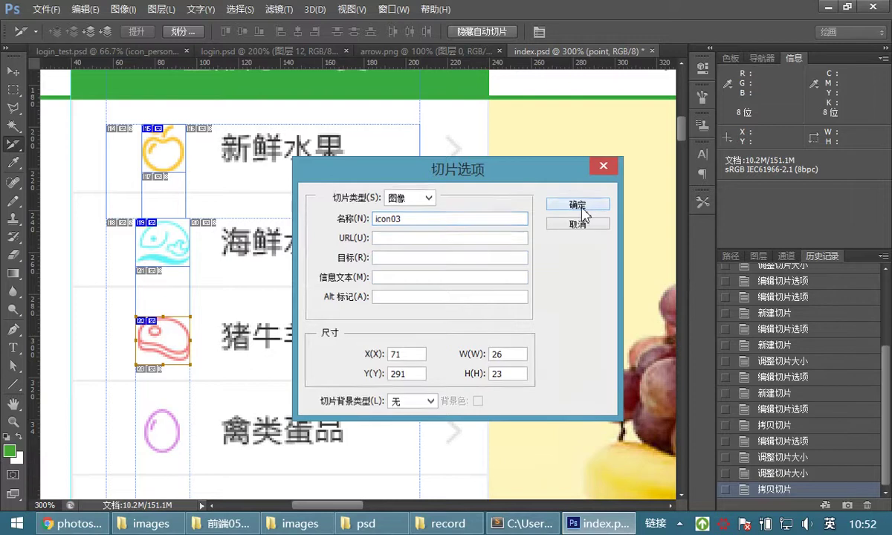
pyautogui.click(597, 208)
pyautogui.moveTo(138, 335); pyautogui.dragTo(140, 334)
# Copy the icon03 slice down onto the 禽类蛋品 egg icon and name the copy icon04
pyautogui.scroll(-3, 189, 301)
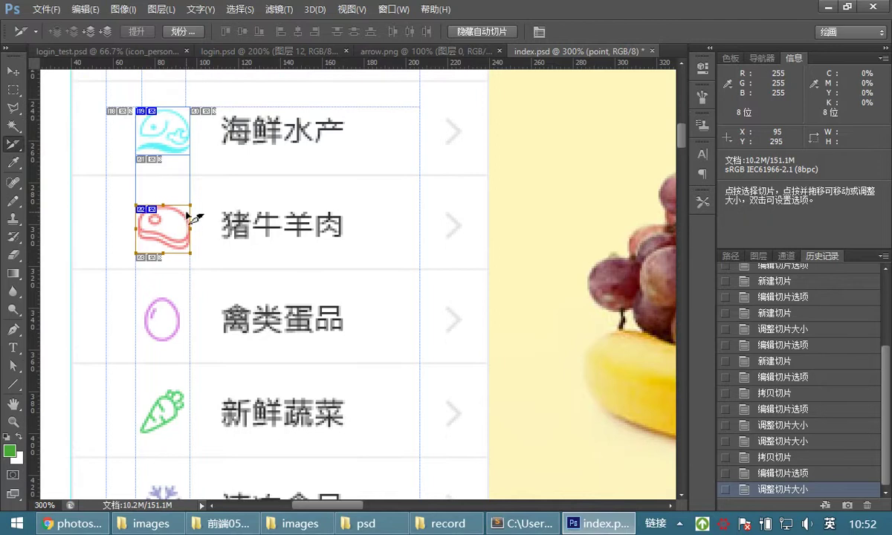
pyautogui.scroll(2, 189, 212)
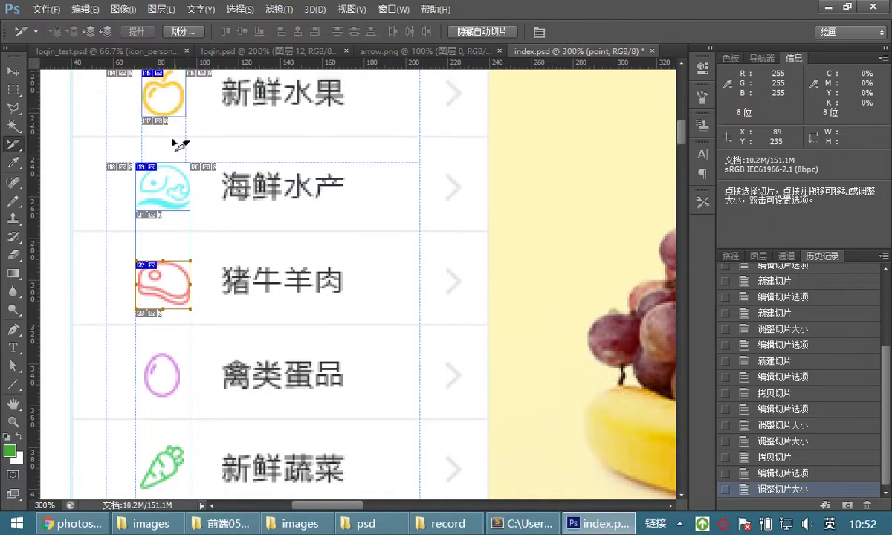
pyautogui.scroll(-1, 190, 279)
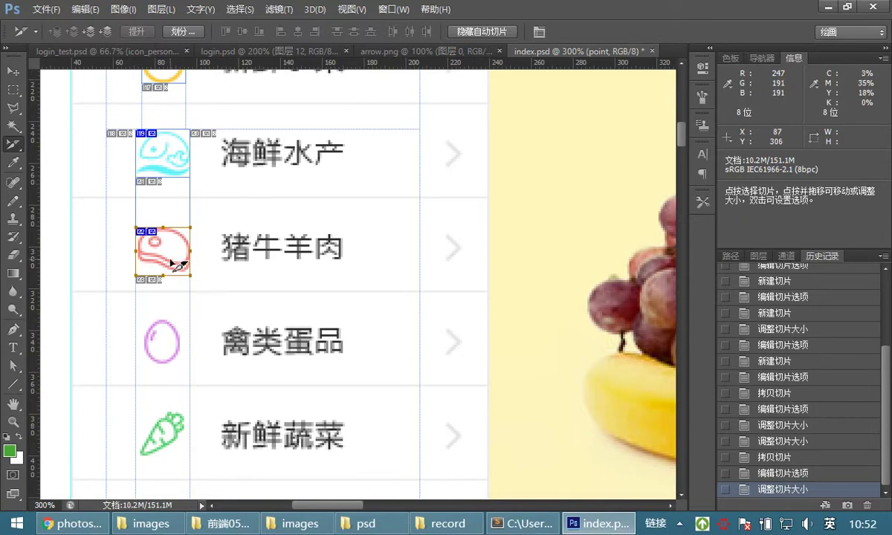
pyautogui.moveTo(177, 255); pyautogui.dragTo(175, 339)
pyautogui.doubleClick(175, 342)
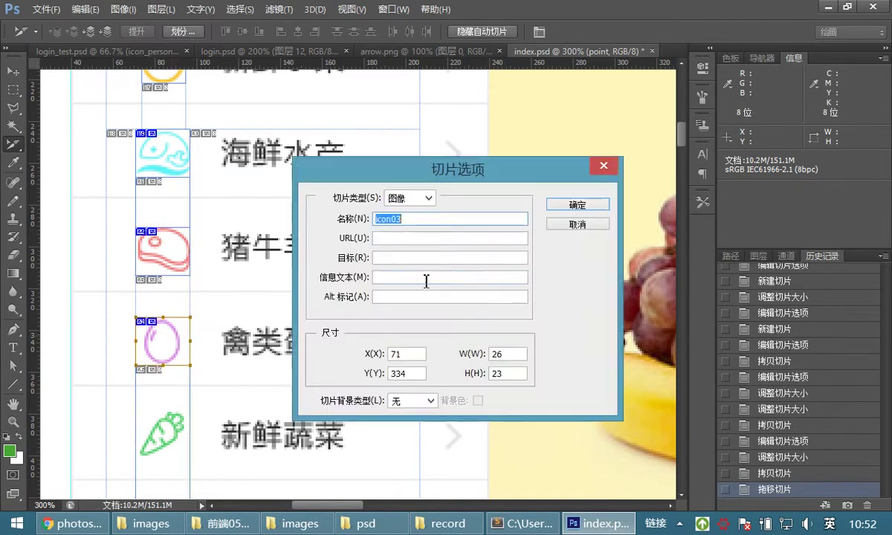
pyautogui.write('icon034')
pyautogui.click(580, 204)
# Copy the icon04 slice down onto the 新鲜蔬菜 carrot icon and name the copy icon05
pyautogui.scroll(-3, 197, 260)
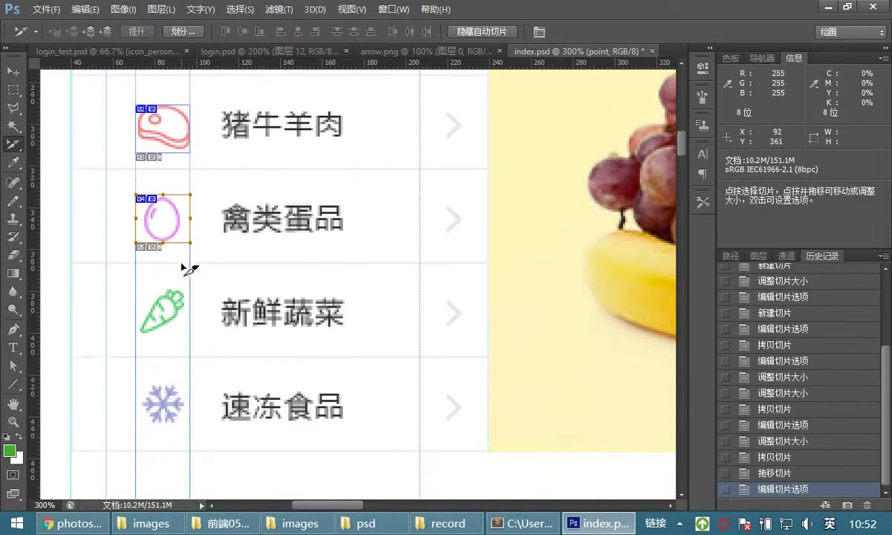
pyautogui.scroll(-1, 190, 270)
pyautogui.moveTo(175, 213); pyautogui.dragTo(175, 301)
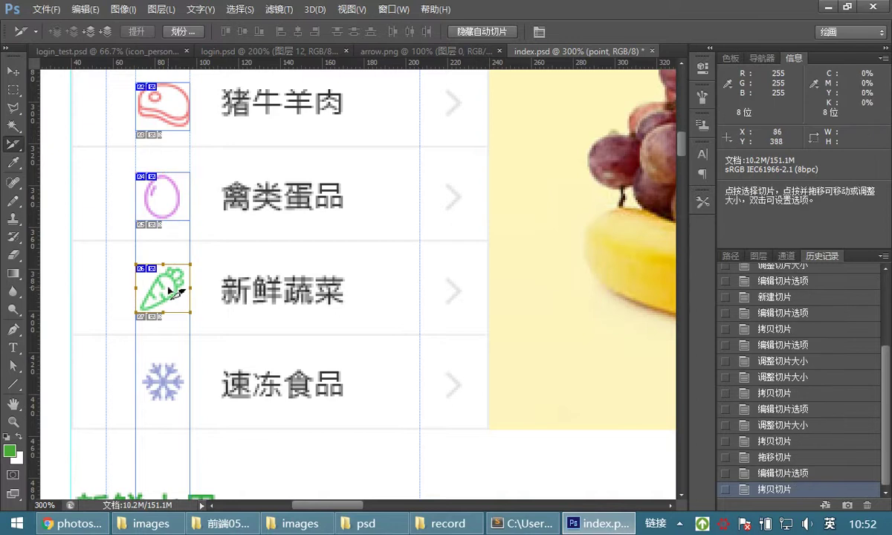
pyautogui.doubleClick(172, 293)
pyautogui.moveTo(395, 219); pyautogui.dragTo(408, 221)
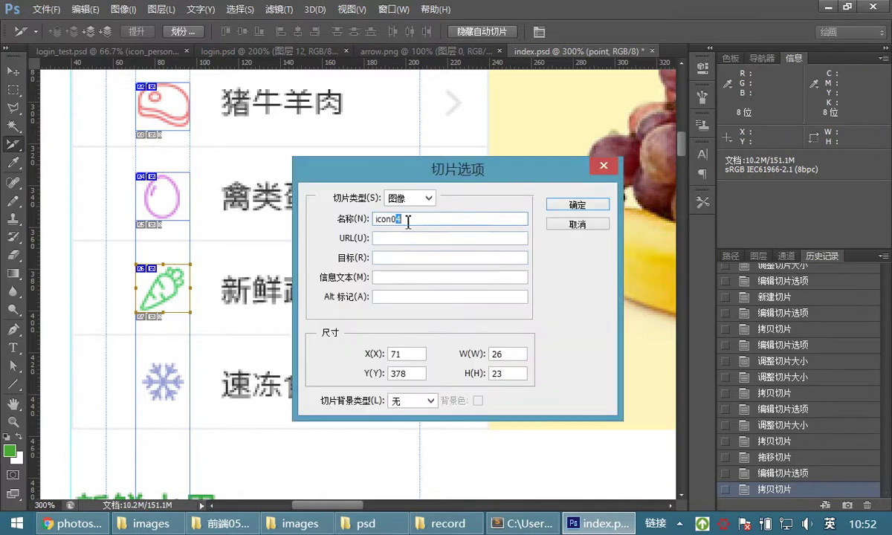
pyautogui.click(556, 205)
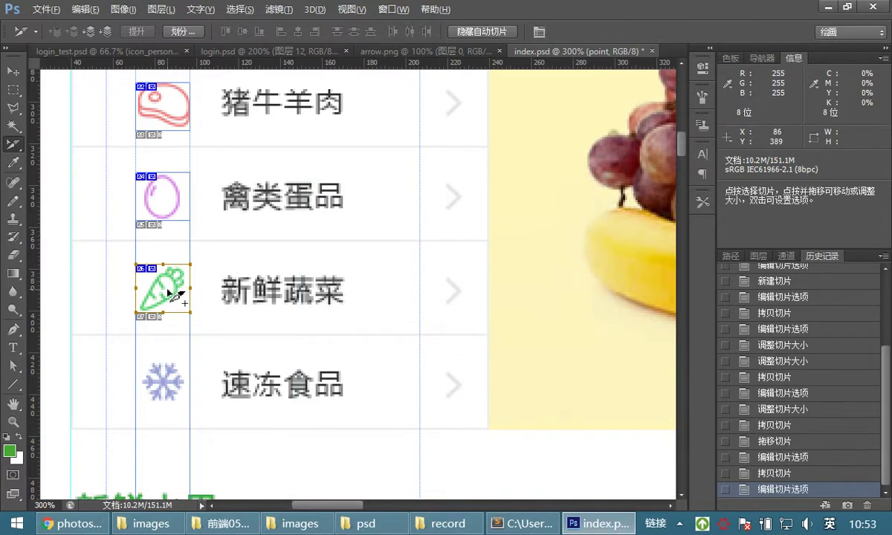
# Copy the icon05 slice down onto the 速冻食品 snowflake icon and name the copy icon06
pyautogui.moveTo(172, 298); pyautogui.dragTo(171, 389)
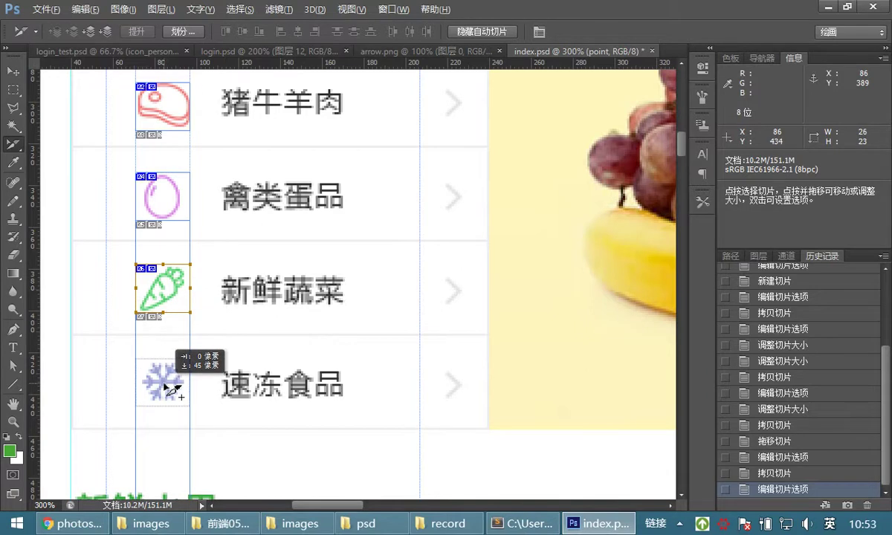
pyautogui.moveTo(169, 387); pyautogui.dragTo(170, 390)
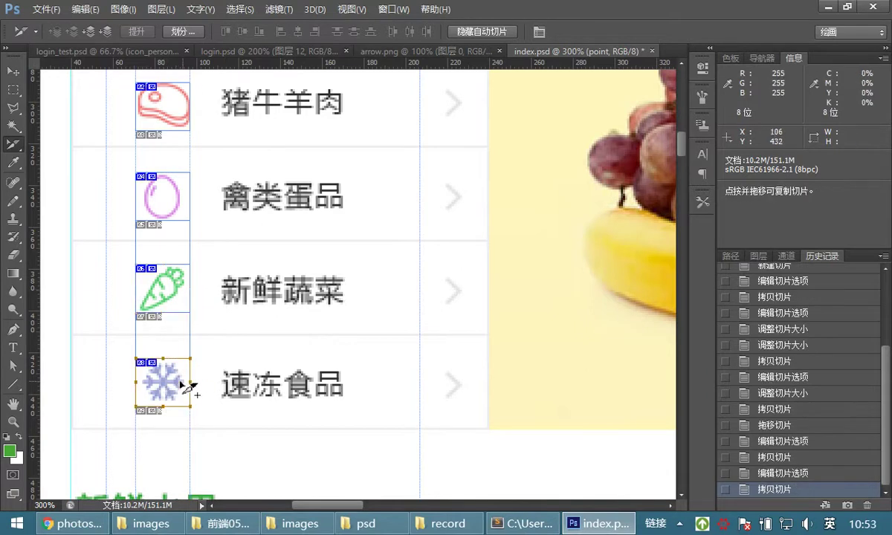
pyautogui.doubleClick(181, 378)
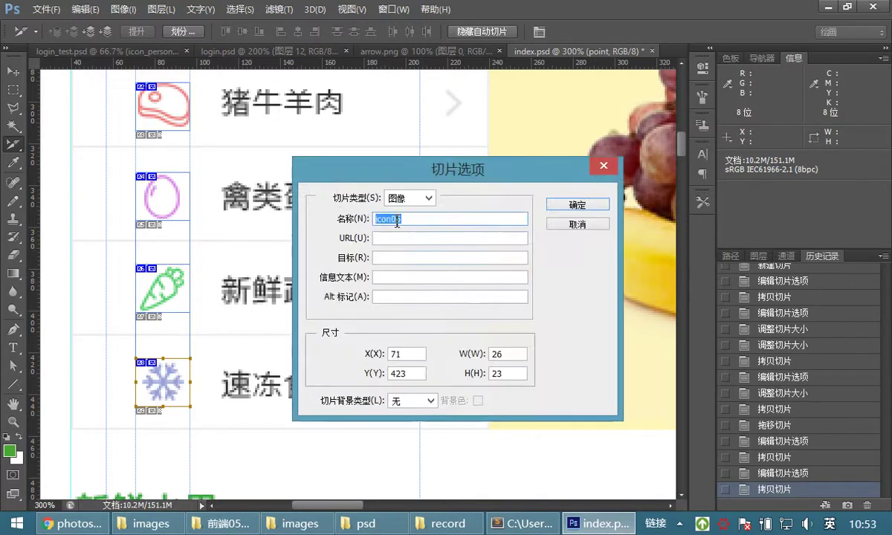
pyautogui.write('icon06')
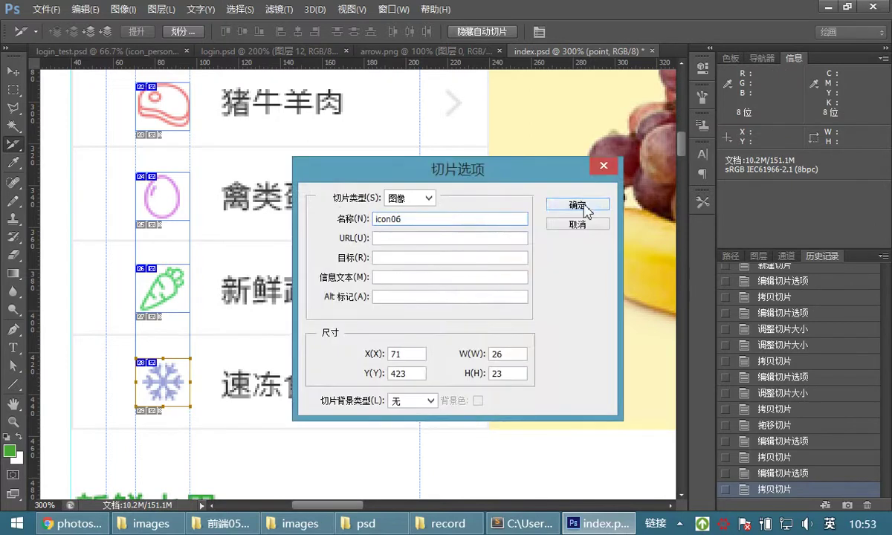
pyautogui.click(582, 205)
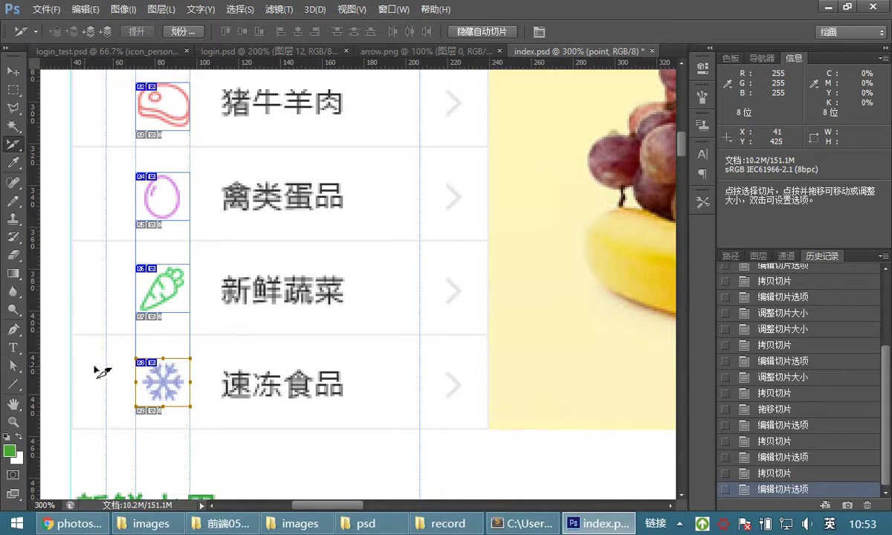
# Create a slice of about 8 by 13 px tightly around the grey arrow in the 新鲜水果 row
pyautogui.doubleClick(14, 421)
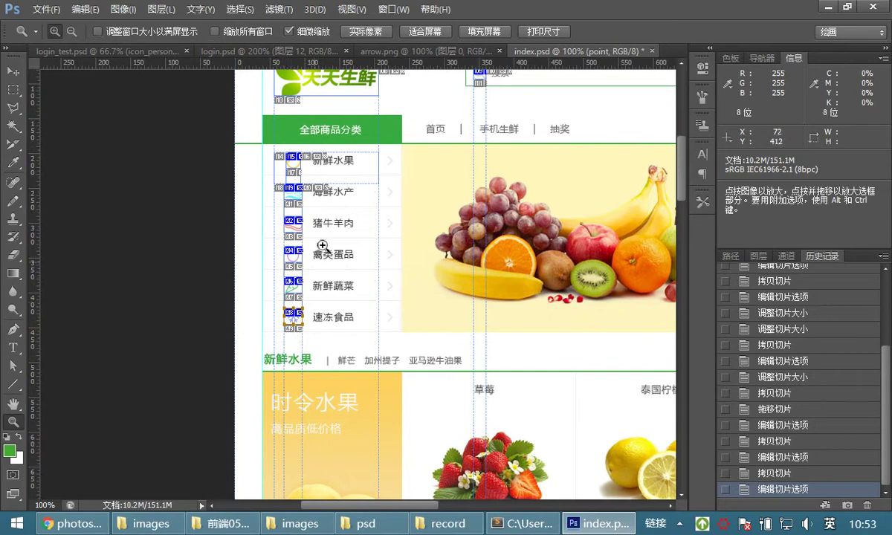
pyautogui.click(301, 170)
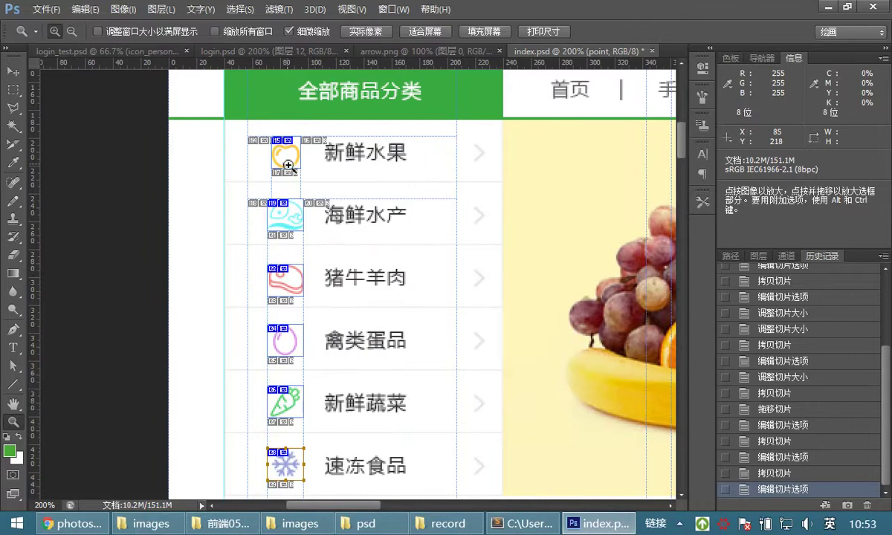
pyautogui.scroll(1, 289, 171)
pyautogui.moveTo(408, 206); pyautogui.dragTo(279, 308)
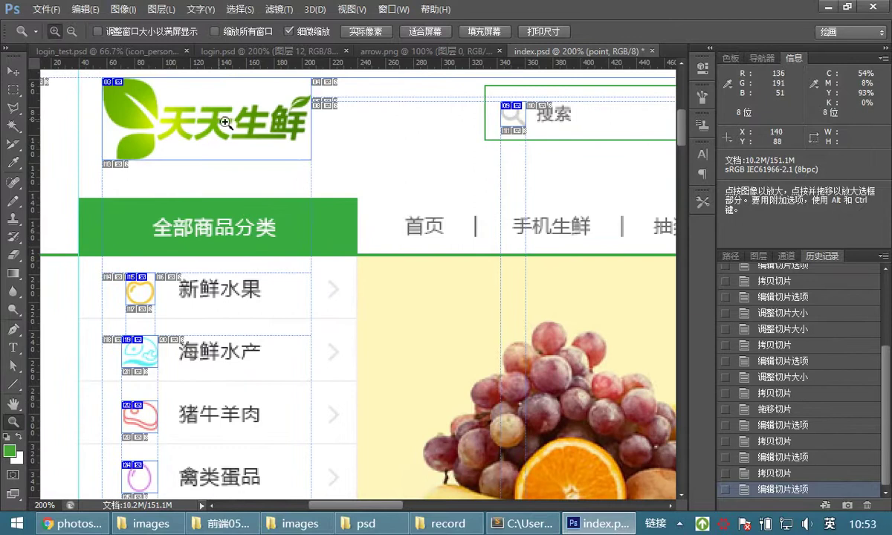
pyautogui.scroll(-7, 268, 111)
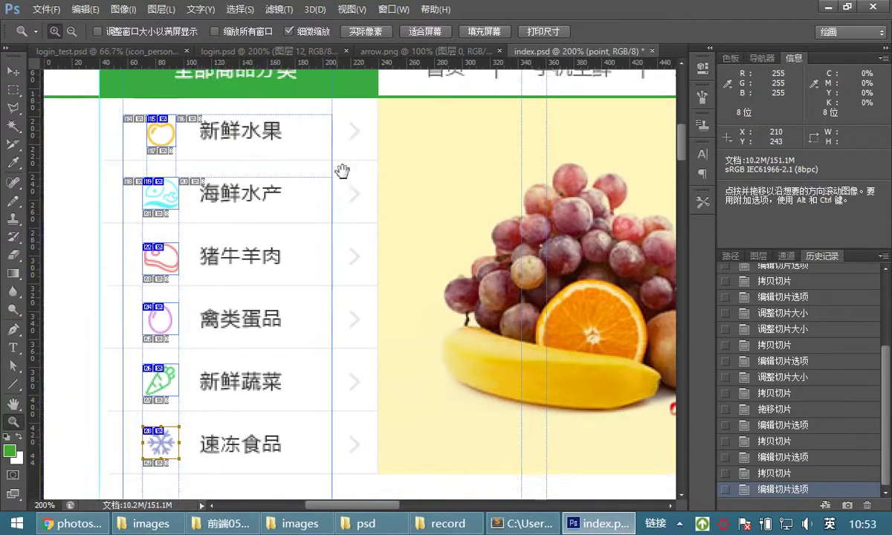
pyautogui.moveTo(341, 172); pyautogui.dragTo(345, 166)
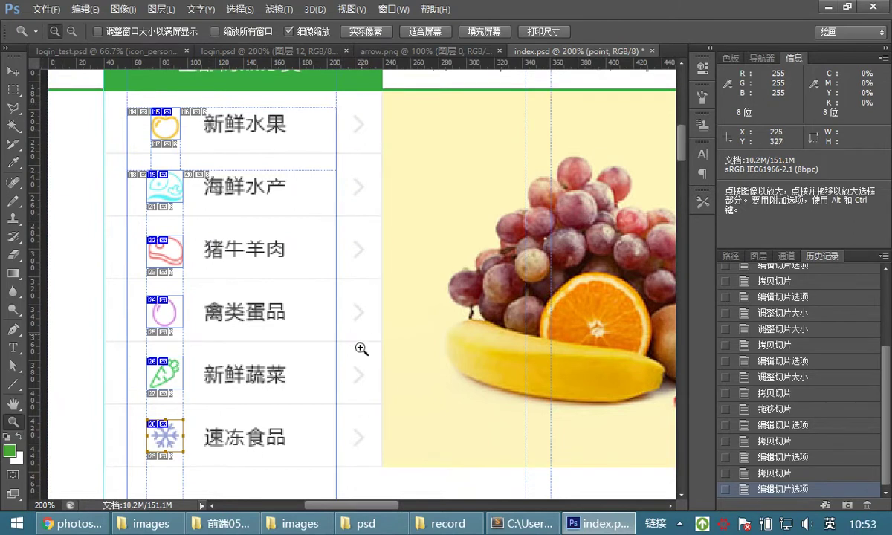
pyautogui.click(360, 150)
pyautogui.moveTo(364, 135); pyautogui.dragTo(361, 197)
pyautogui.click(17, 149)
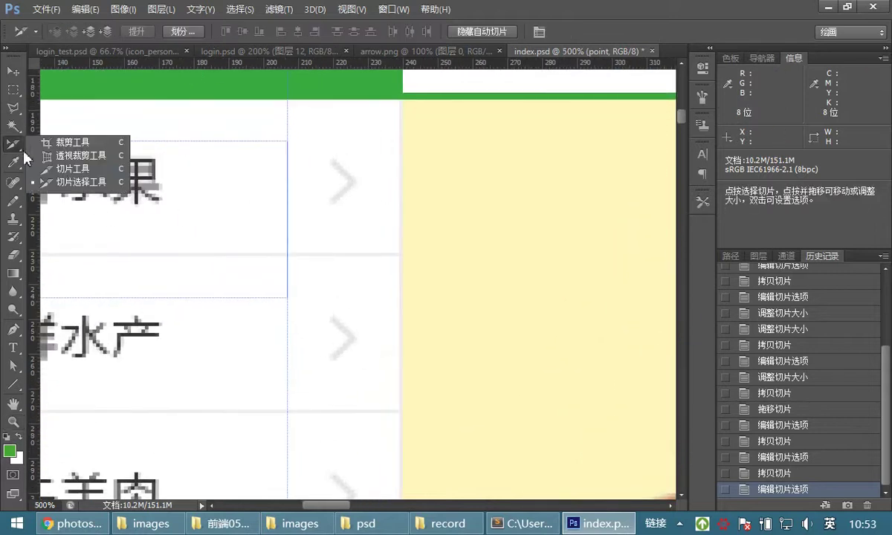
pyautogui.click(61, 169)
pyautogui.moveTo(330, 159); pyautogui.dragTo(362, 207)
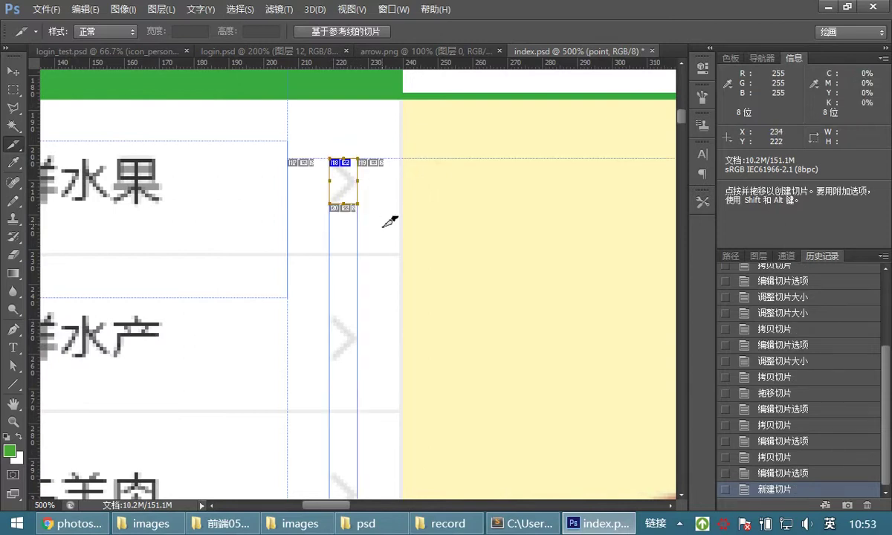
# Name the slice around the 新鲜水果 row's arrow icon07
pyautogui.doubleClick(347, 192)
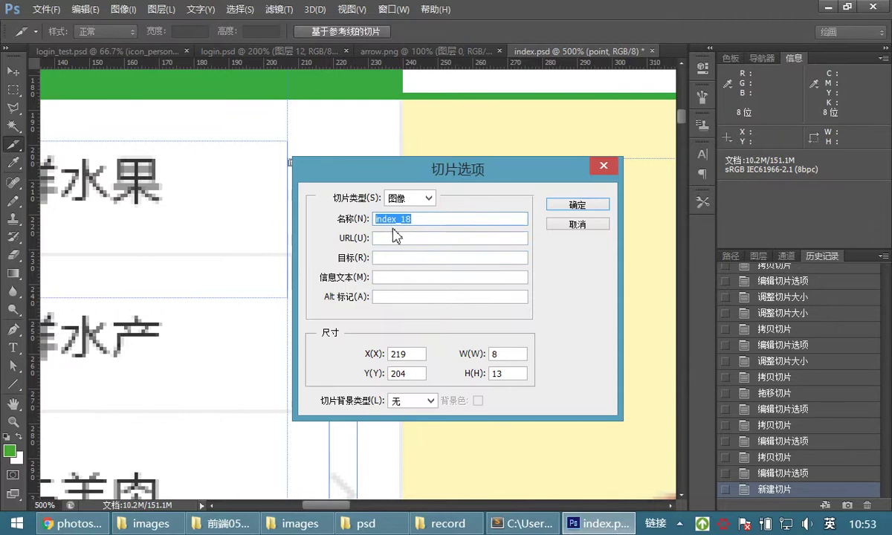
pyautogui.write('arrow')
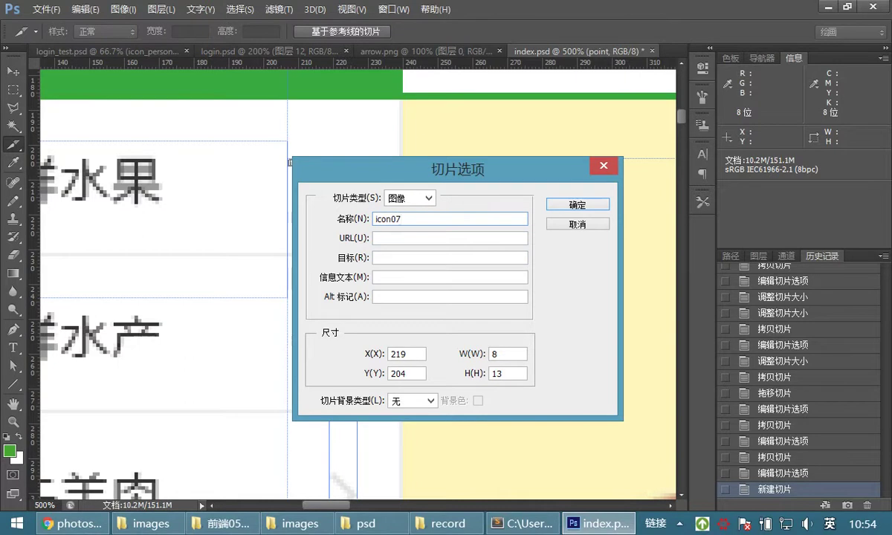
pyautogui.click(574, 204)
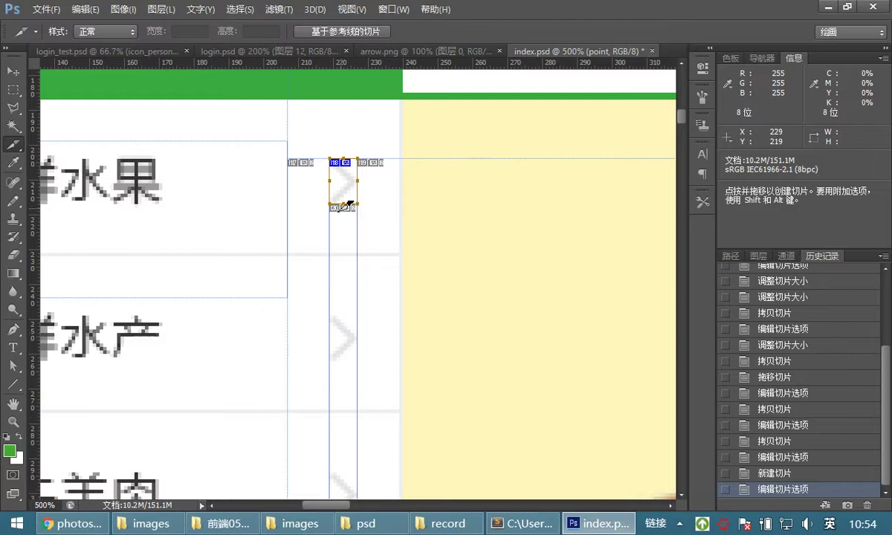
# Create a slice covering the whole fruit and vegetable banner between the category list and the blue adverts
pyautogui.doubleClick(13, 421)
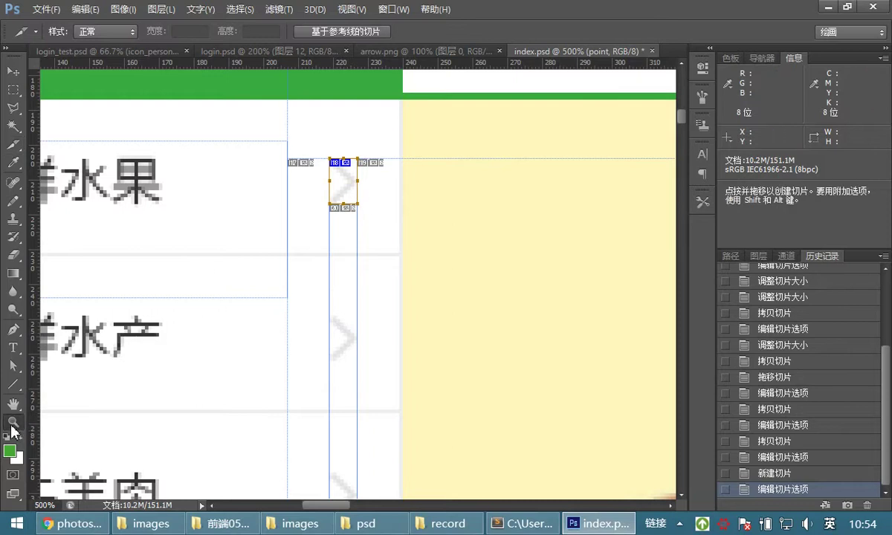
pyautogui.moveTo(408, 257); pyautogui.dragTo(253, 159)
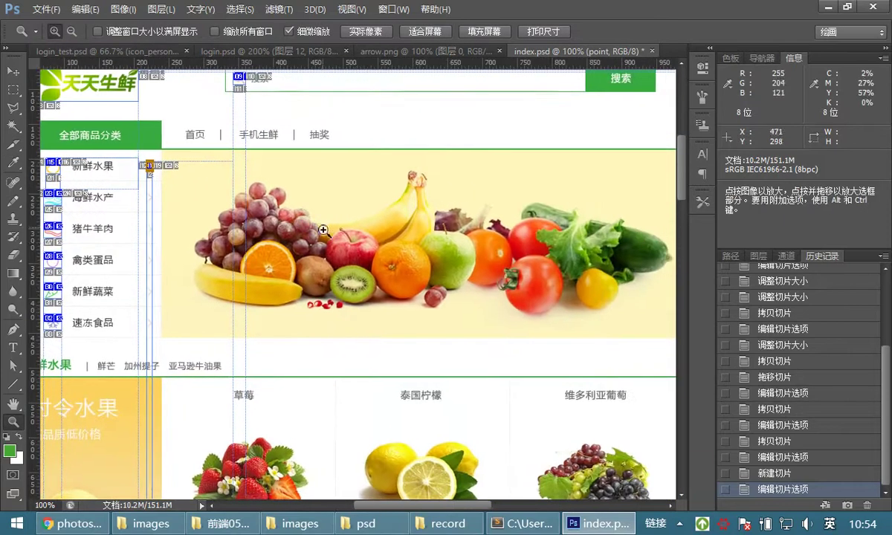
pyautogui.moveTo(394, 239); pyautogui.dragTo(353, 165)
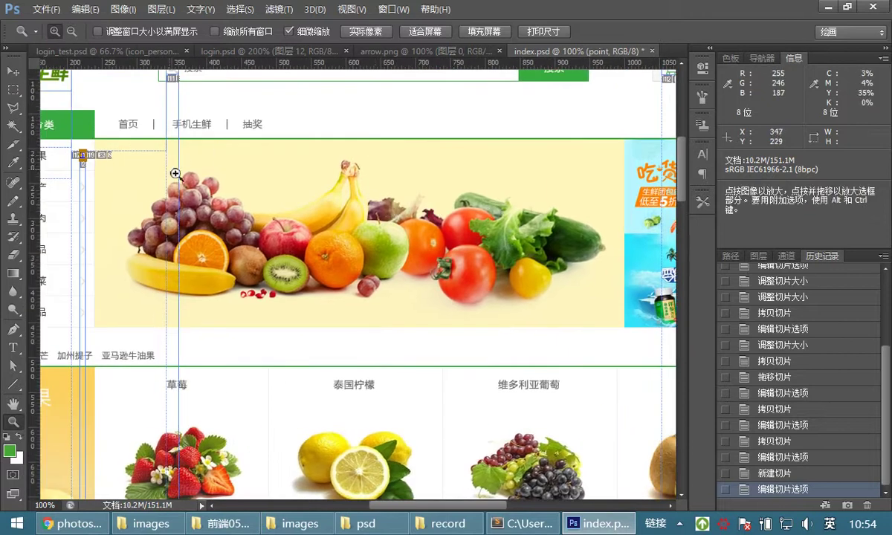
pyautogui.click(15, 143)
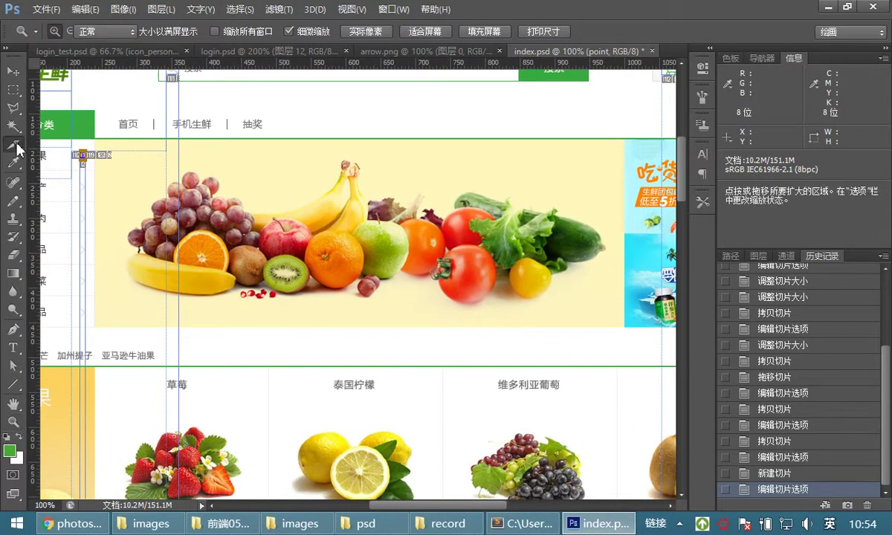
pyautogui.moveTo(98, 142); pyautogui.dragTo(631, 328)
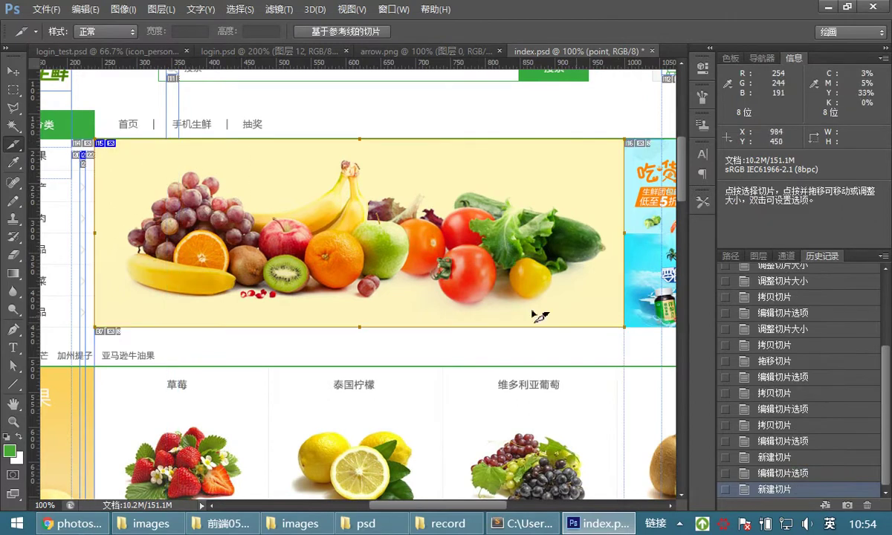
# Name the slice around the fruit and vegetable banner slide
pyautogui.doubleClick(291, 214)
pyautogui.moveTo(508, 353); pyautogui.dragTo(465, 362)
pyautogui.moveTo(514, 378); pyautogui.dragTo(457, 381)
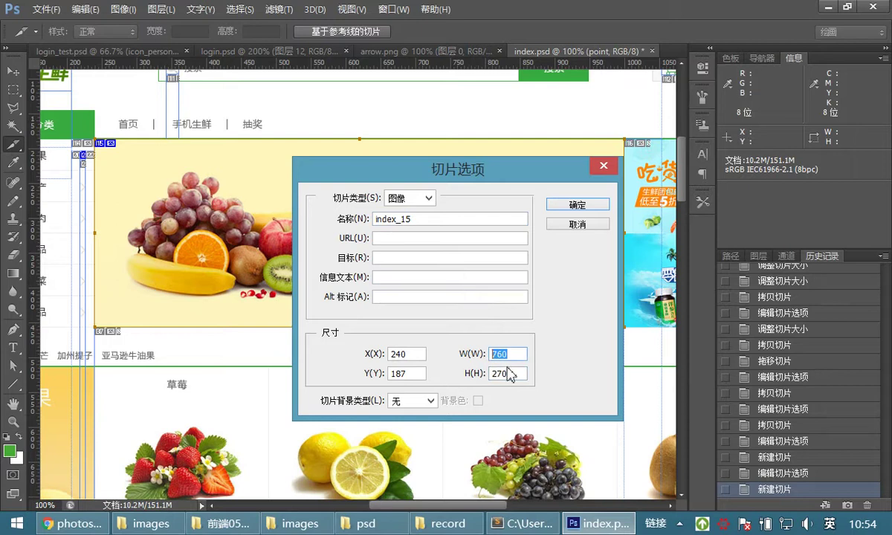
pyautogui.moveTo(429, 175); pyautogui.dragTo(312, 231)
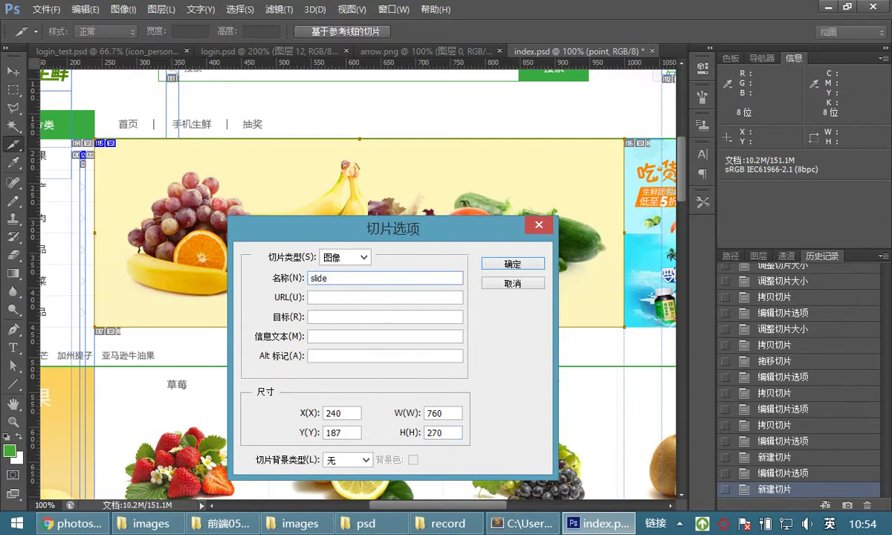
pyautogui.click(512, 264)
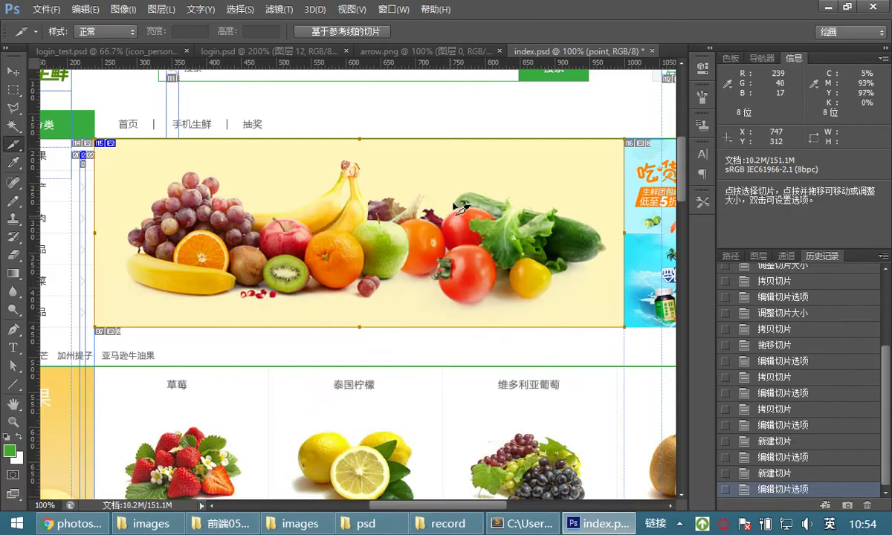
# Create a slice of about 240 by 136 px over the upper 吃货暑价趴 advert beside the fruit banner
pyautogui.moveTo(499, 193); pyautogui.dragTo(219, 179)
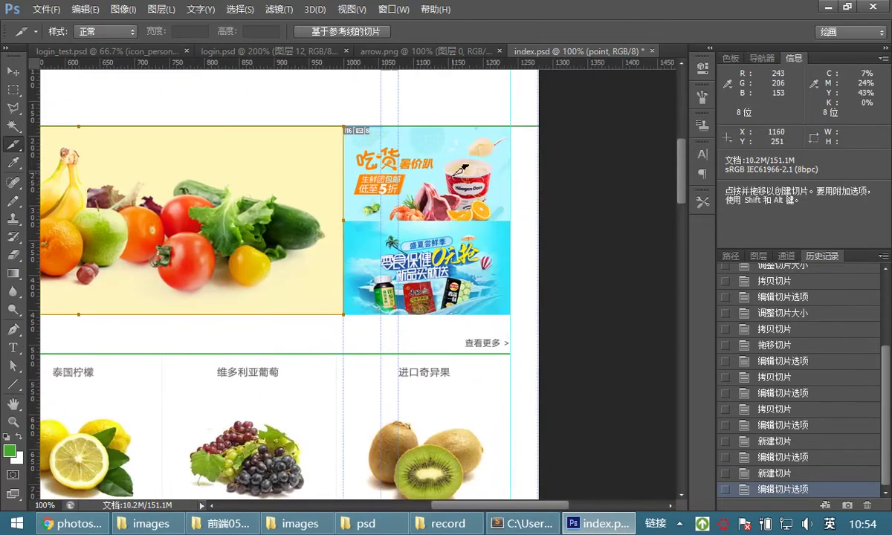
pyautogui.moveTo(344, 126); pyautogui.dragTo(518, 218)
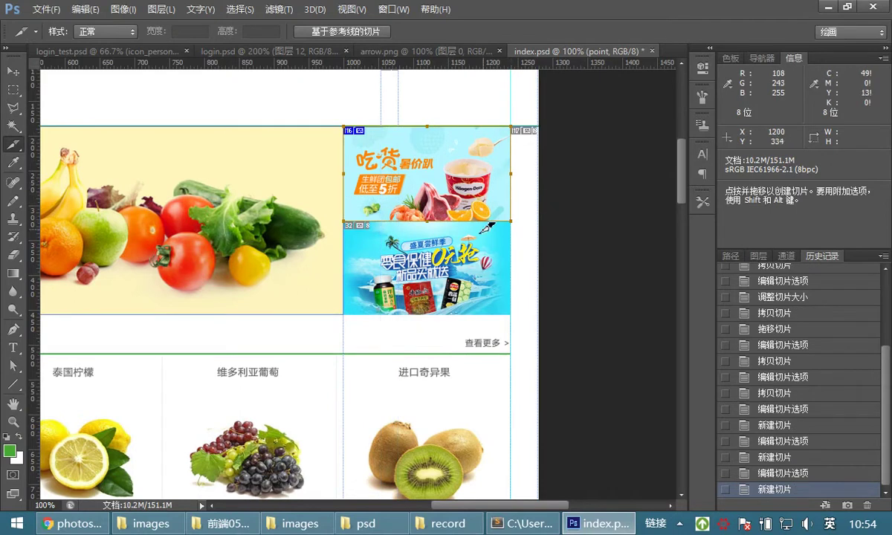
pyautogui.doubleClick(412, 173)
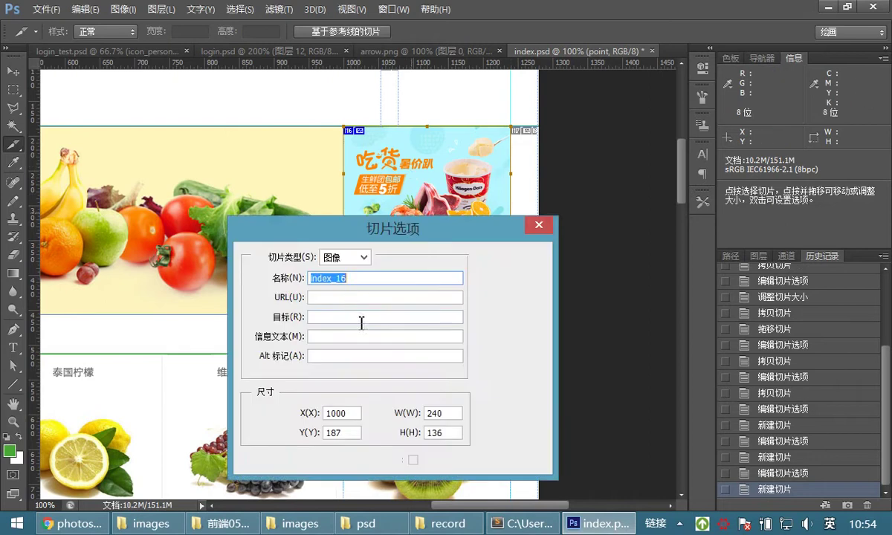
pyautogui.click(523, 266)
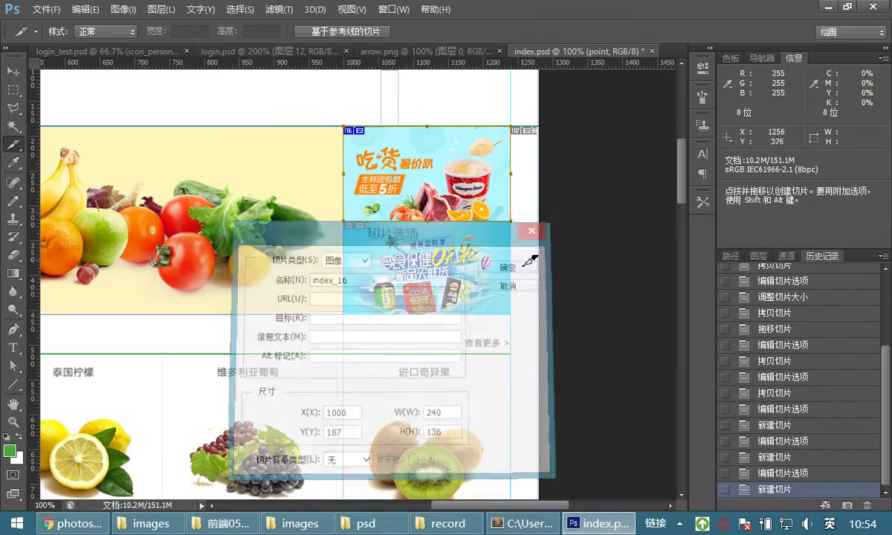
# Adjust the lower edge of the 吃货暑价趴 advert's slice and set its height to 135 px
pyautogui.hotkey('ctrl', '=')
pyautogui.hotkey('ctrl', '=')
pyautogui.hotkey('ctrl', '=')
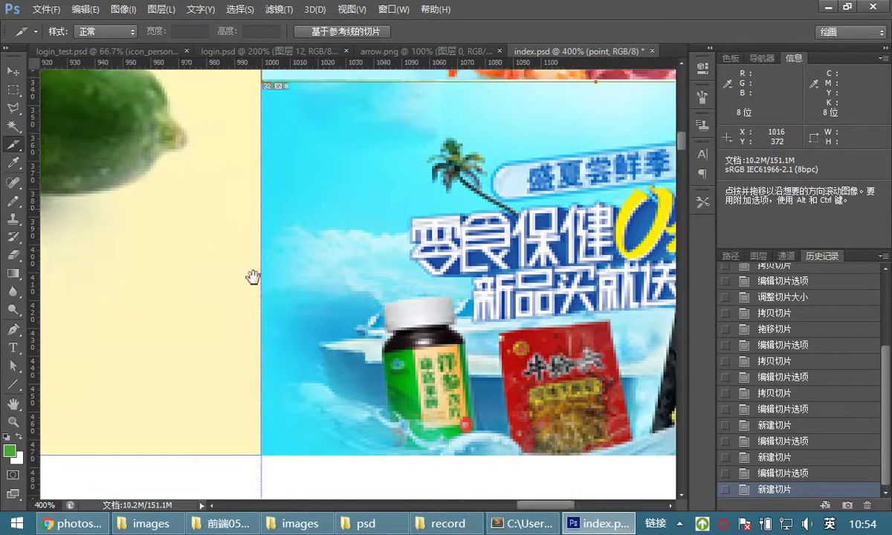
pyautogui.moveTo(251, 274); pyautogui.dragTo(205, 328)
pyautogui.moveTo(321, 230); pyautogui.dragTo(308, 258)
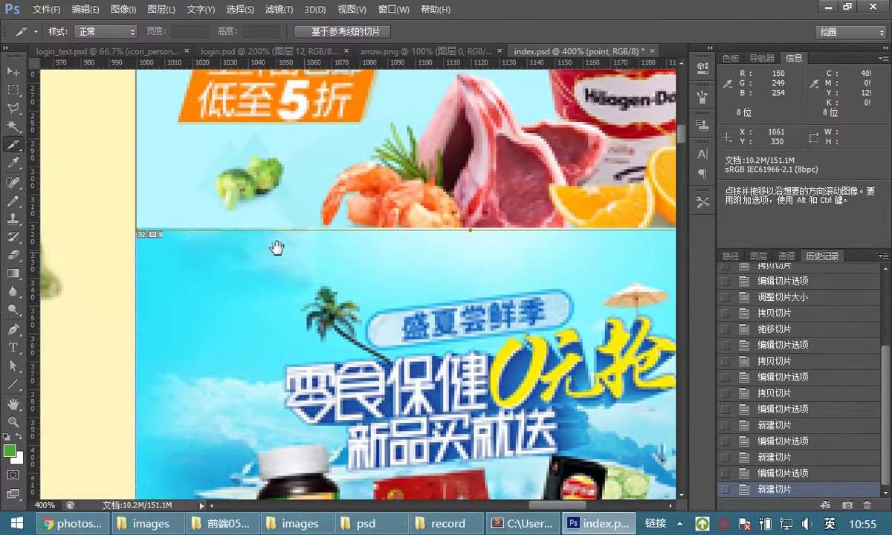
pyautogui.moveTo(470, 232); pyautogui.dragTo(474, 237)
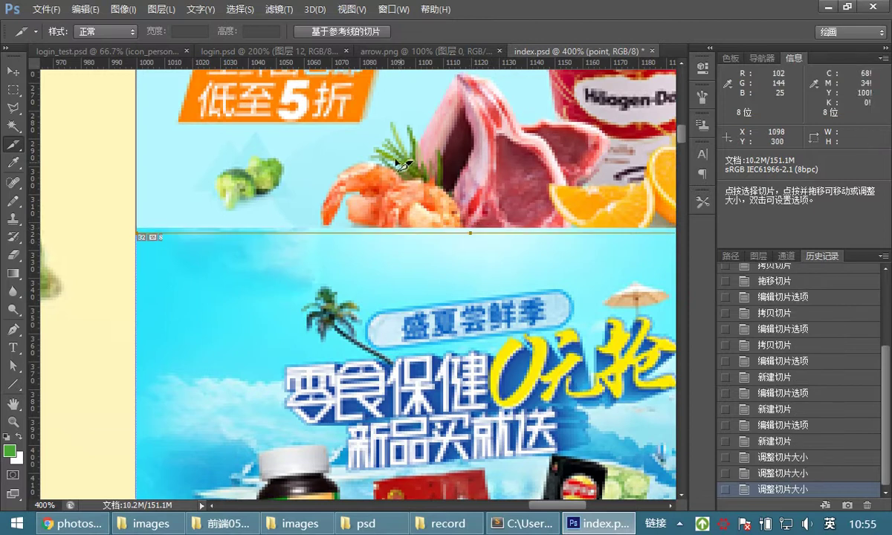
pyautogui.doubleClick(377, 154)
pyautogui.moveTo(457, 431); pyautogui.dragTo(394, 434)
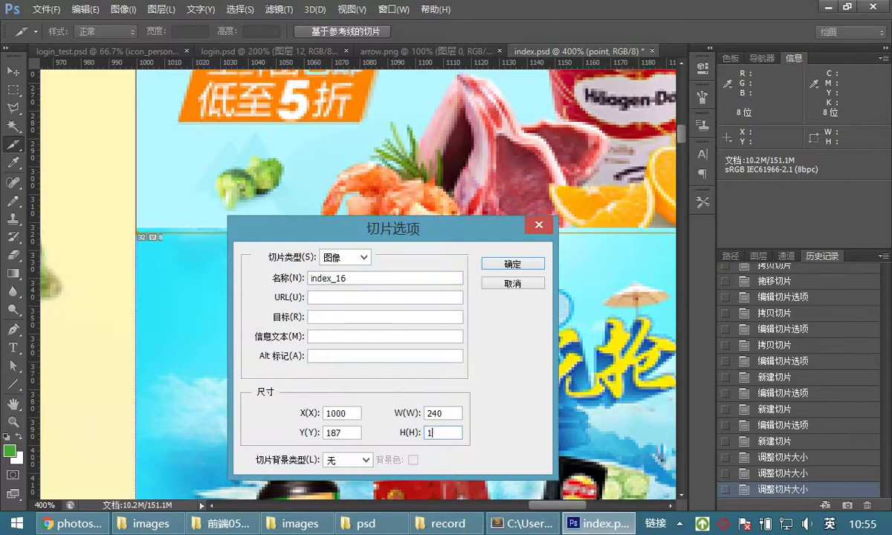
pyautogui.write('135')
pyautogui.click(504, 265)
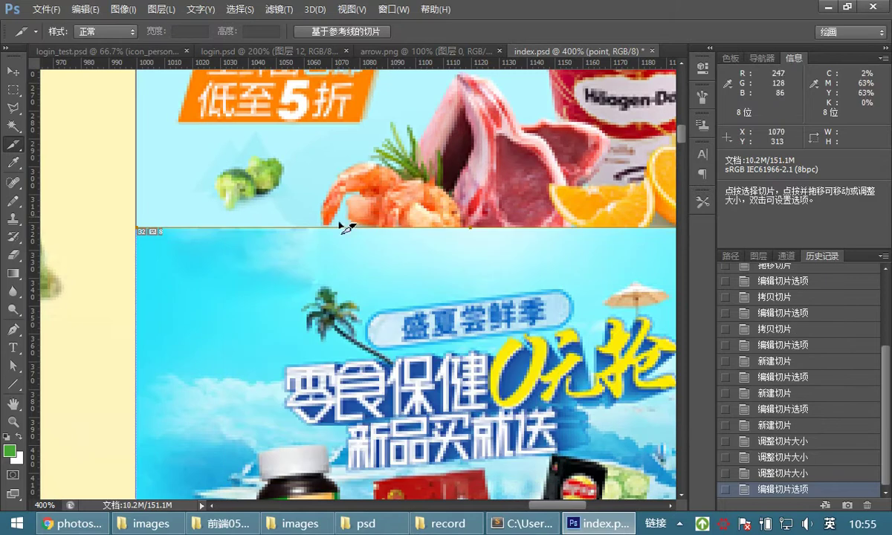
# Name the slice around the 吃货暑价趴 advert adv01
pyautogui.scroll(5, 376, 202)
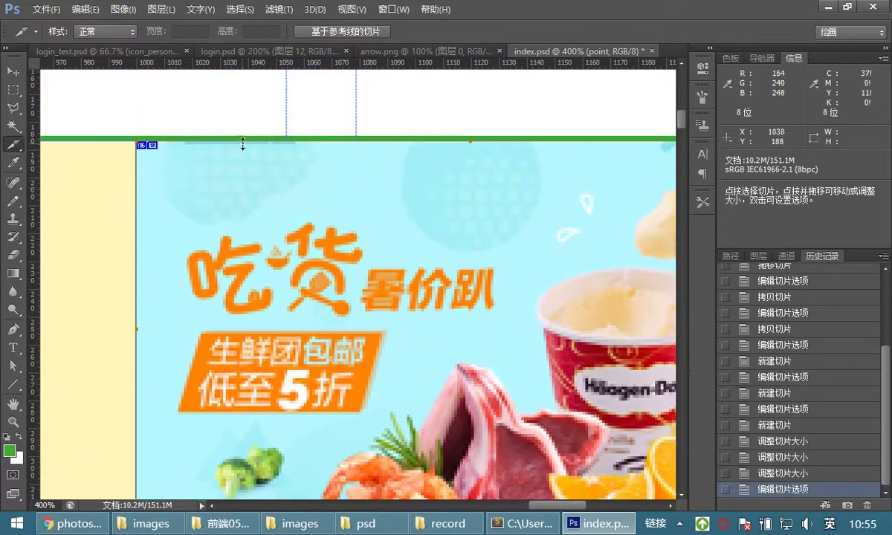
pyautogui.doubleClick(437, 231)
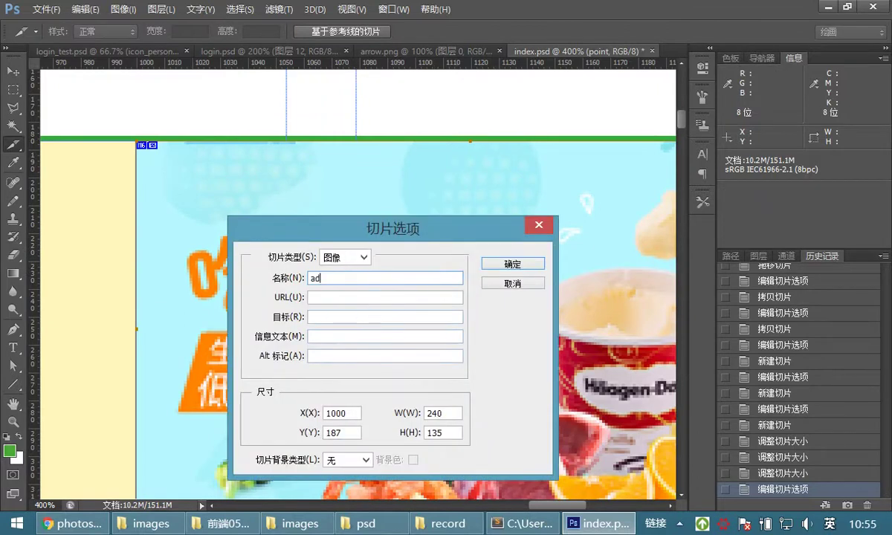
pyautogui.click(503, 264)
# Copy the adv01 slice down onto the blue 零食保健 advert with the Slice Select tool
pyautogui.doubleClick(12, 422)
pyautogui.scroll(-1, 249, 275)
pyautogui.rightClick(15, 148)
pyautogui.click(71, 189)
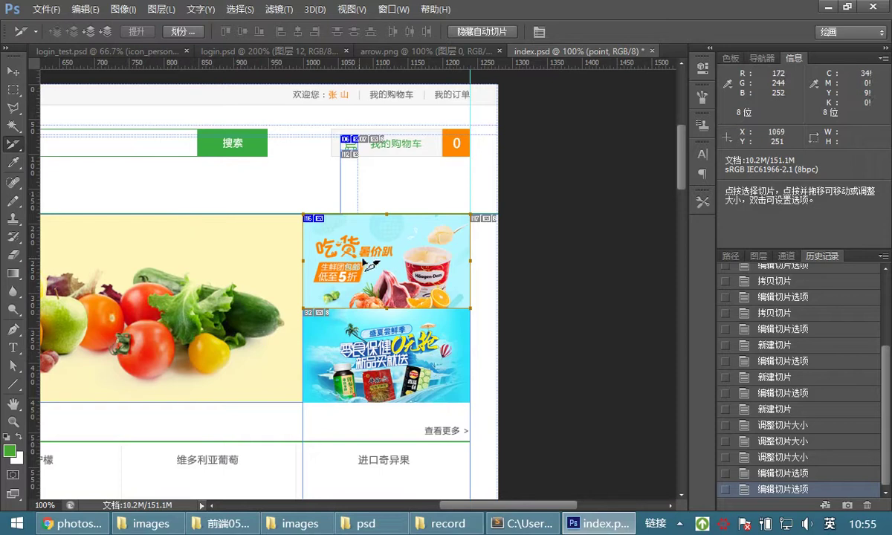
pyautogui.moveTo(385, 268); pyautogui.dragTo(392, 359)
# Move the copied slice up so it sits flush beneath the adv01 slice, and edit the copy's name
pyautogui.click(13, 422)
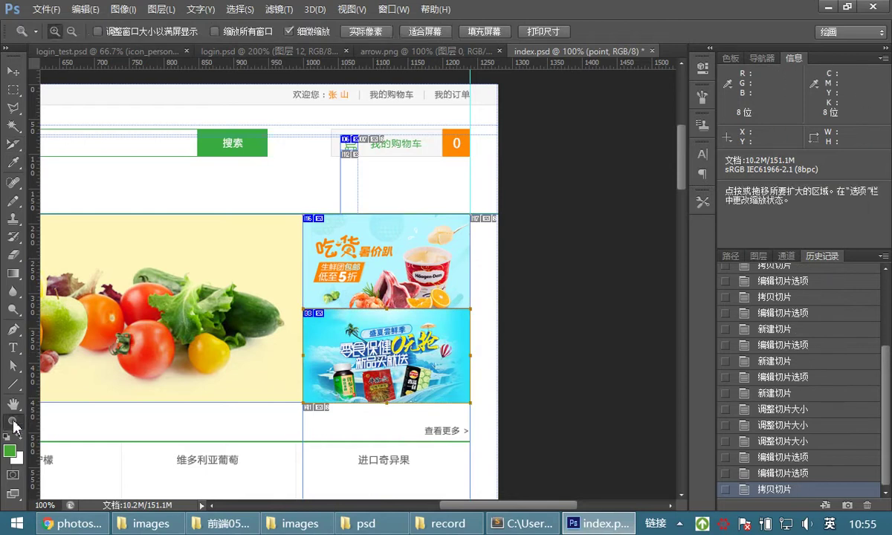
pyautogui.click(355, 350)
pyautogui.click(316, 332)
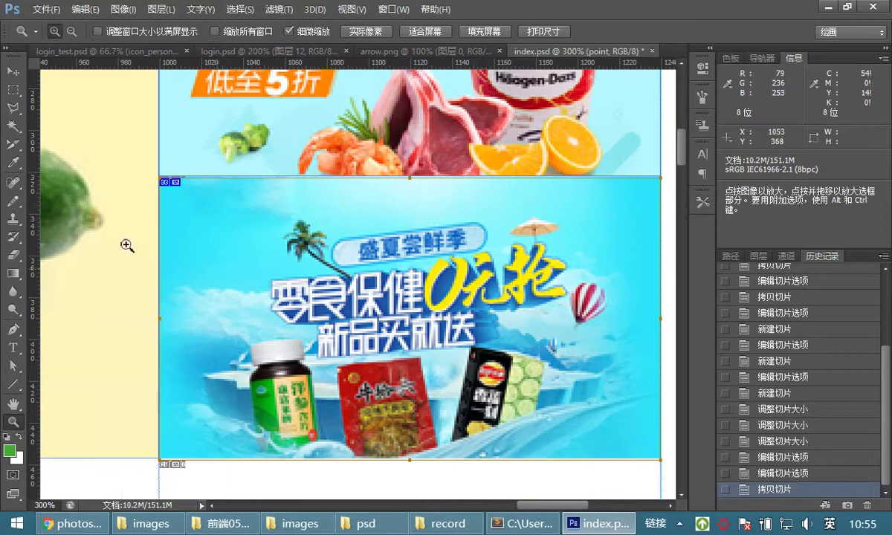
pyautogui.click(14, 144)
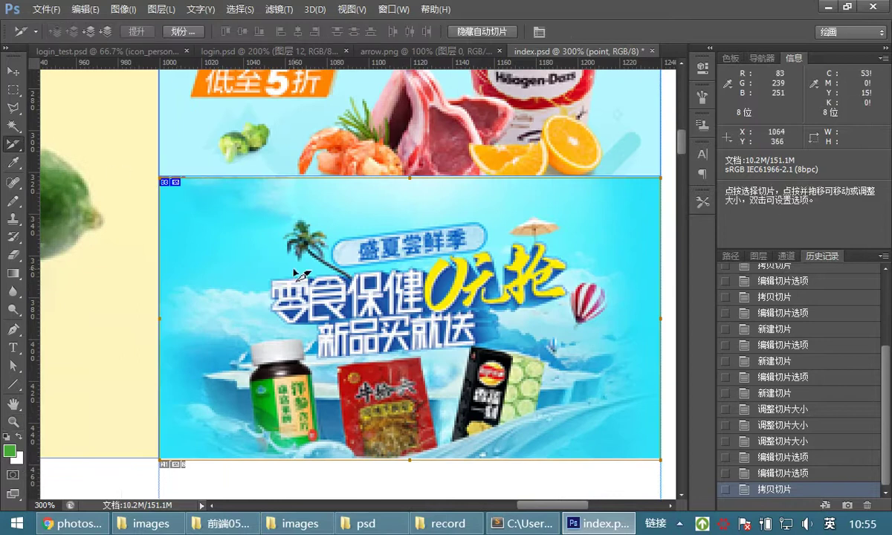
pyautogui.moveTo(344, 237); pyautogui.dragTo(345, 230)
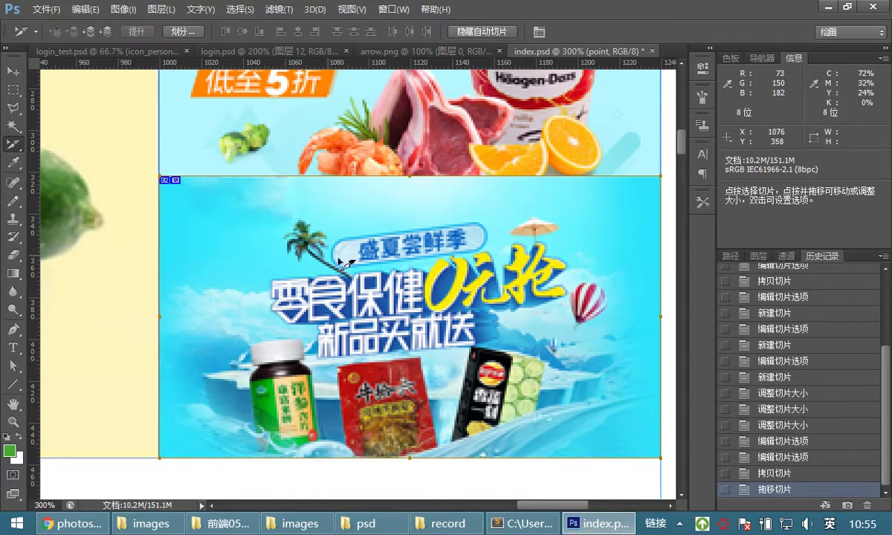
pyautogui.doubleClick(362, 280)
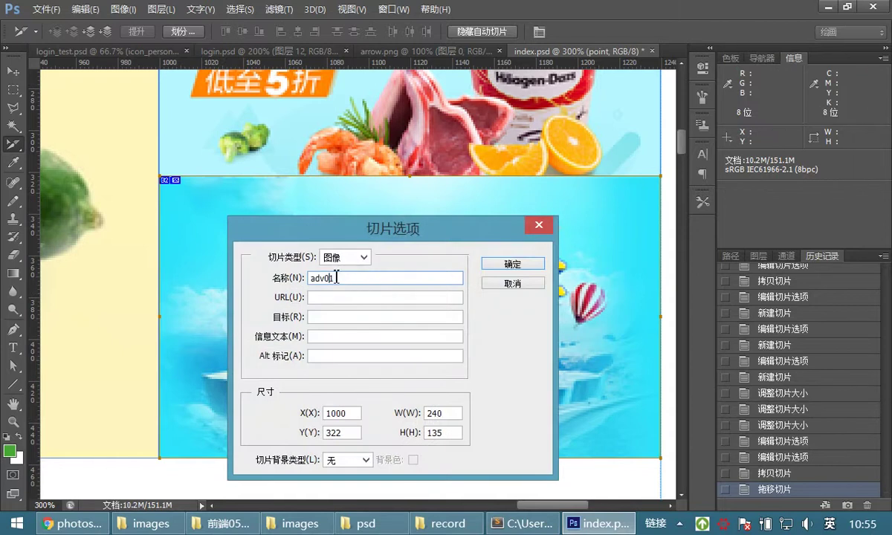
pyautogui.click(522, 265)
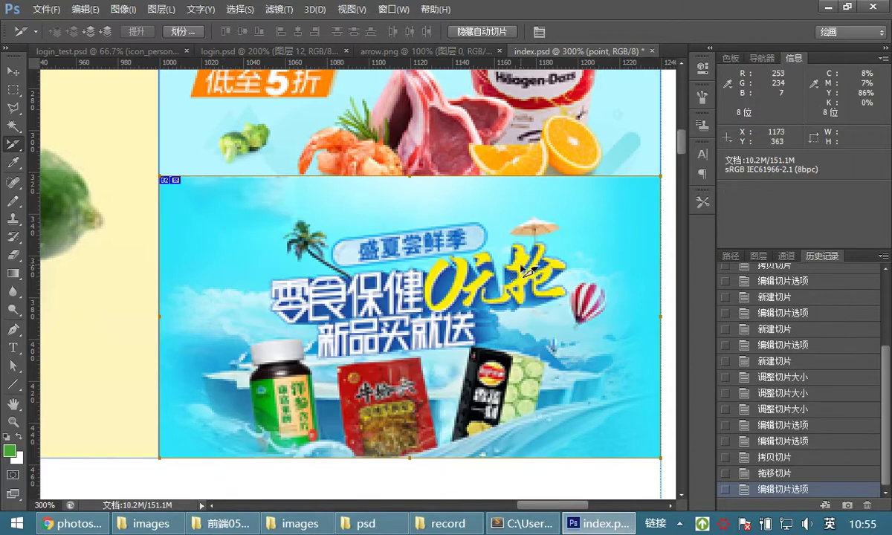
# Create a slice covering the yellow 时令水果 banner in the 新鲜水果 section
pyautogui.doubleClick(14, 422)
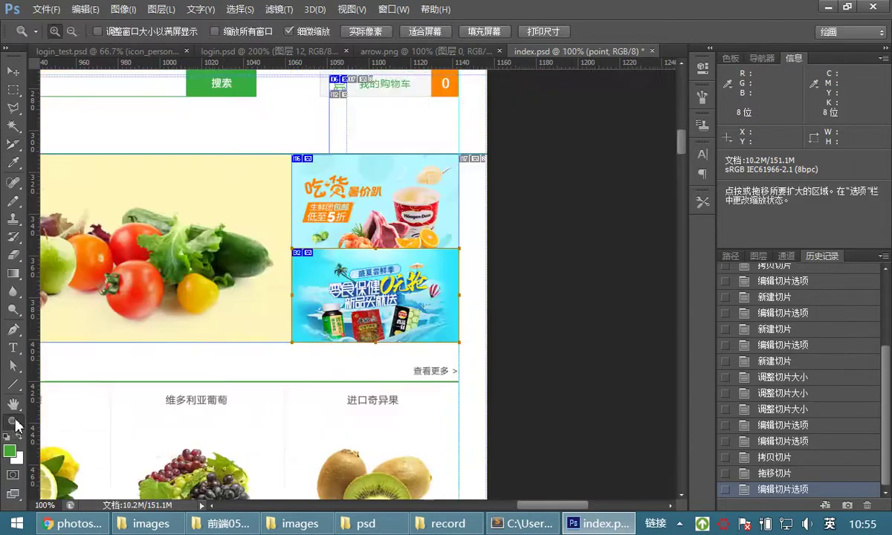
pyautogui.moveTo(22, 275); pyautogui.dragTo(372, 238)
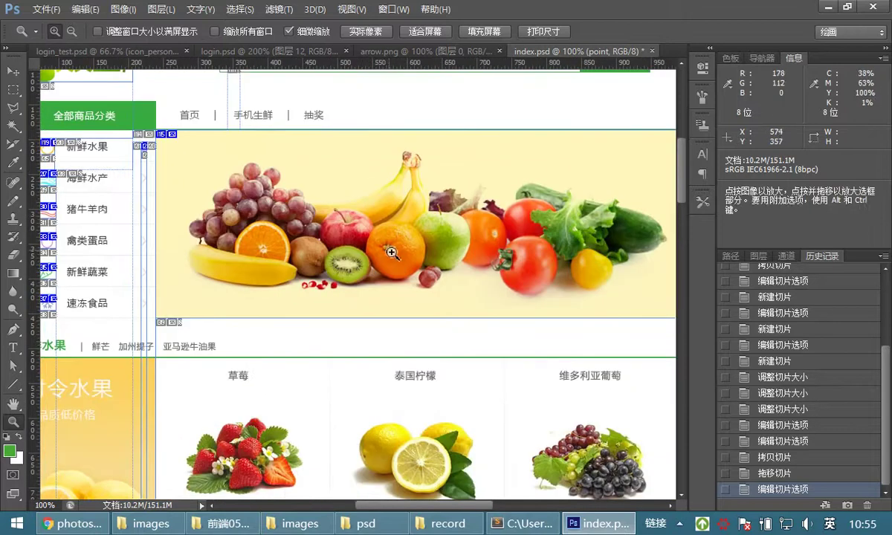
pyautogui.keyDown('alt'); pyautogui.click(378, 232); pyautogui.keyUp('alt')
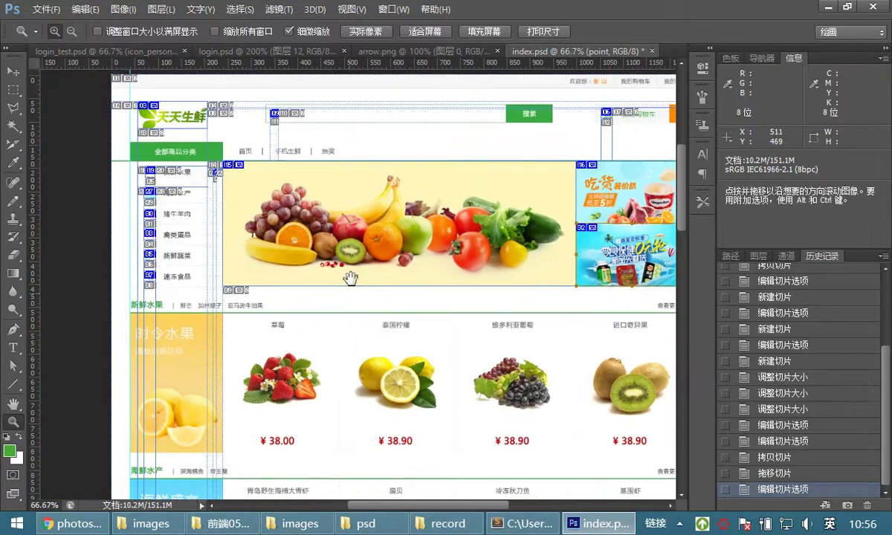
pyautogui.moveTo(349, 276); pyautogui.dragTo(364, 168)
pyautogui.moveTo(342, 252); pyautogui.dragTo(344, 217)
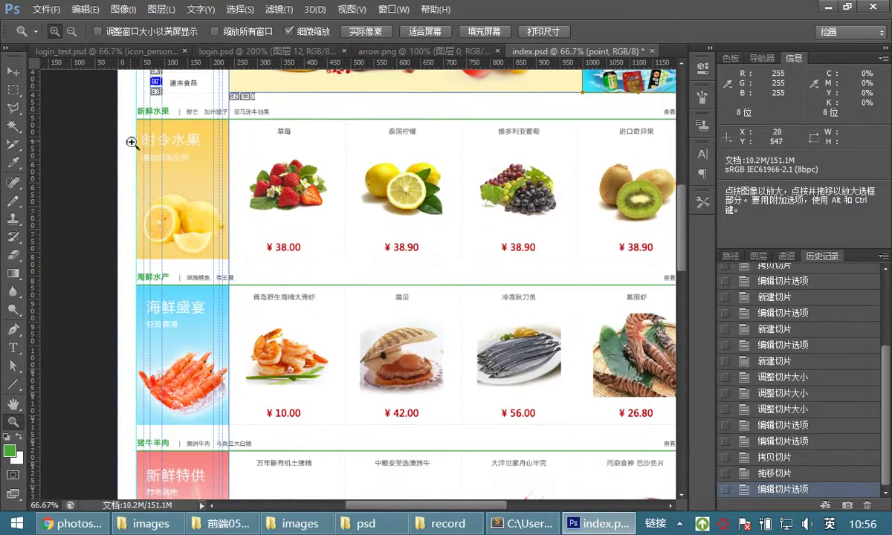
pyautogui.click(186, 140)
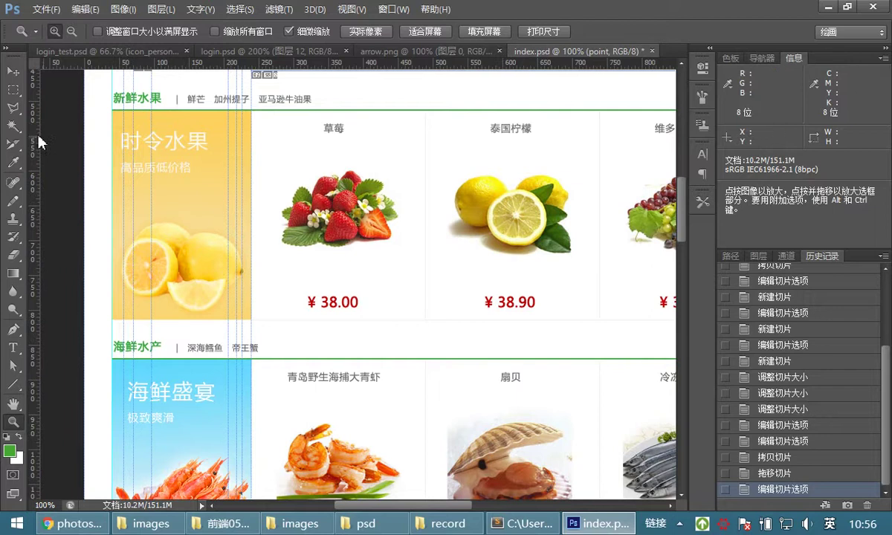
pyautogui.click(14, 146)
pyautogui.click(73, 169)
pyautogui.moveTo(115, 111); pyautogui.dragTo(252, 320)
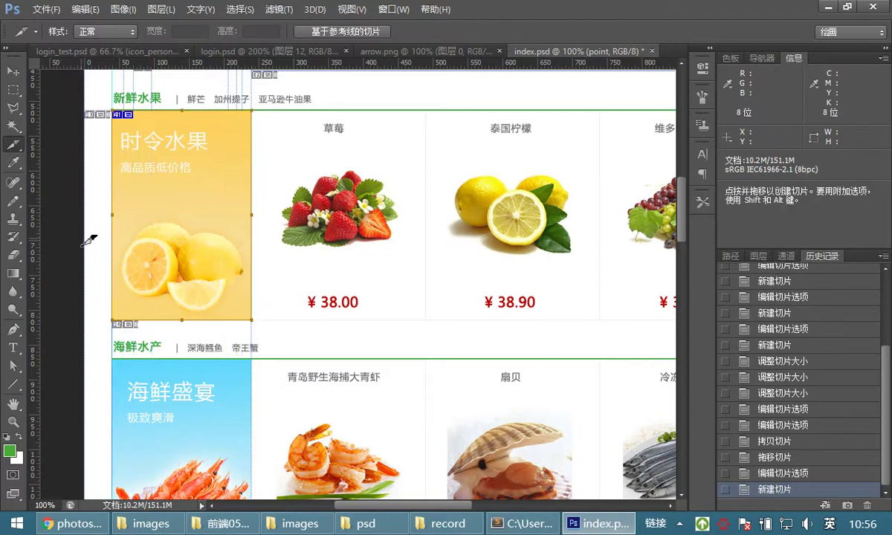
# Fit the lower edge of the 时令水果 slice to the lower edge of the yellow banner
pyautogui.click(13, 422)
pyautogui.click(178, 152)
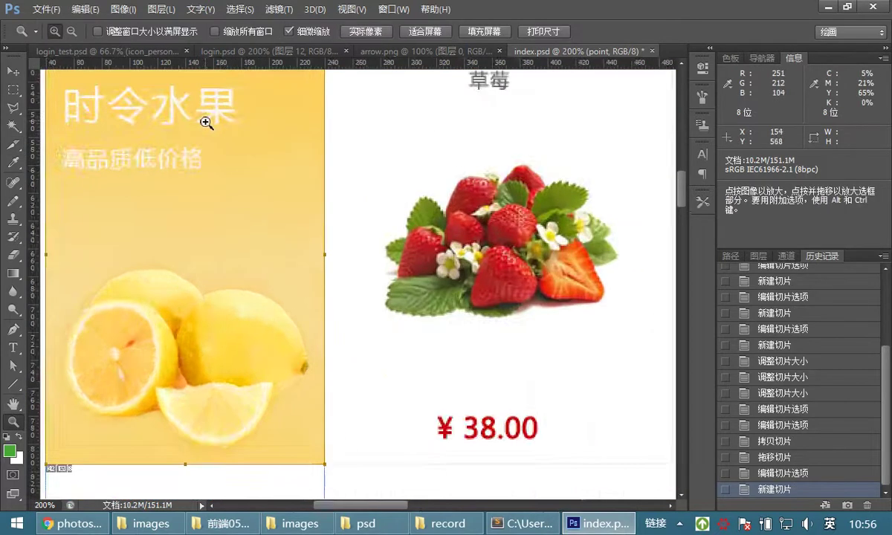
pyautogui.click(178, 152)
pyautogui.moveTo(237, 160); pyautogui.dragTo(254, 273)
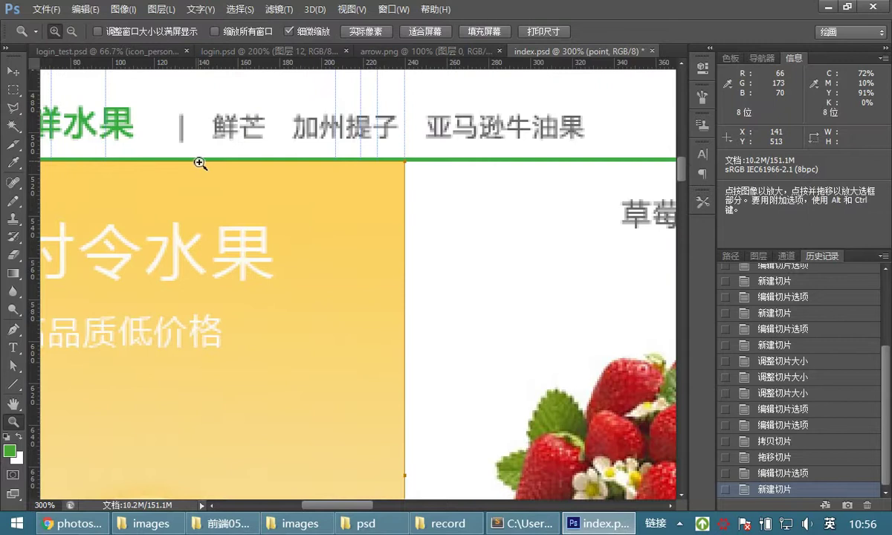
pyautogui.scroll(-5, 255, 275)
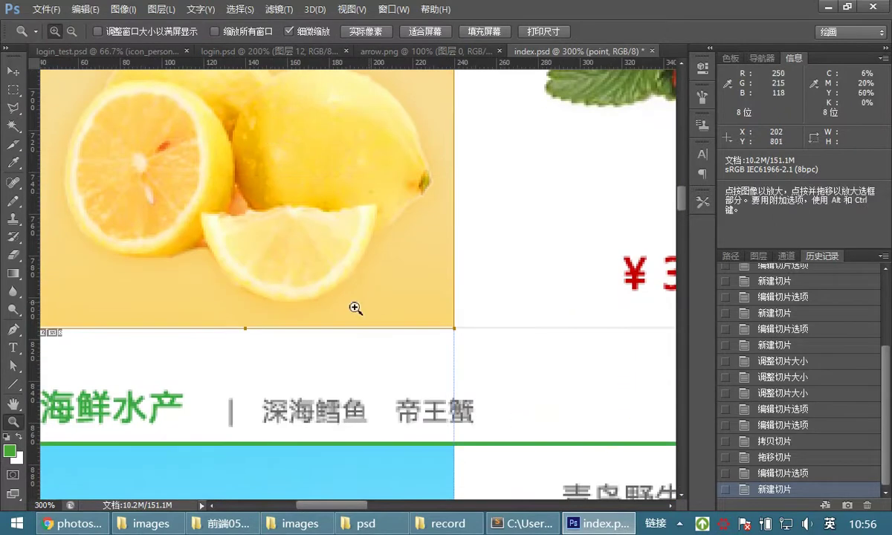
pyautogui.moveTo(245, 284); pyautogui.dragTo(314, 240)
pyautogui.click(17, 151)
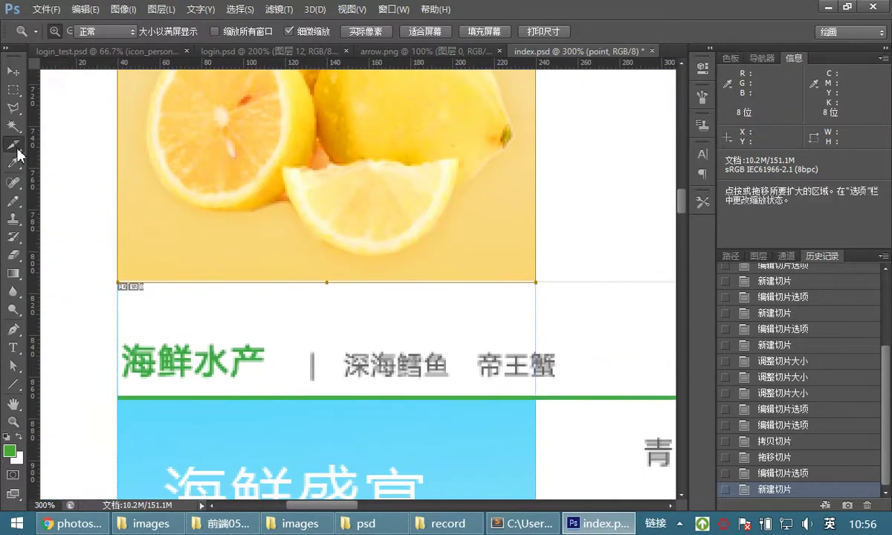
pyautogui.click(48, 172)
pyautogui.moveTo(334, 283)
pyautogui.mouseDown()
pyautogui.moveTo(333, 299)
pyautogui.moveTo(335, 281)
pyautogui.mouseUp()
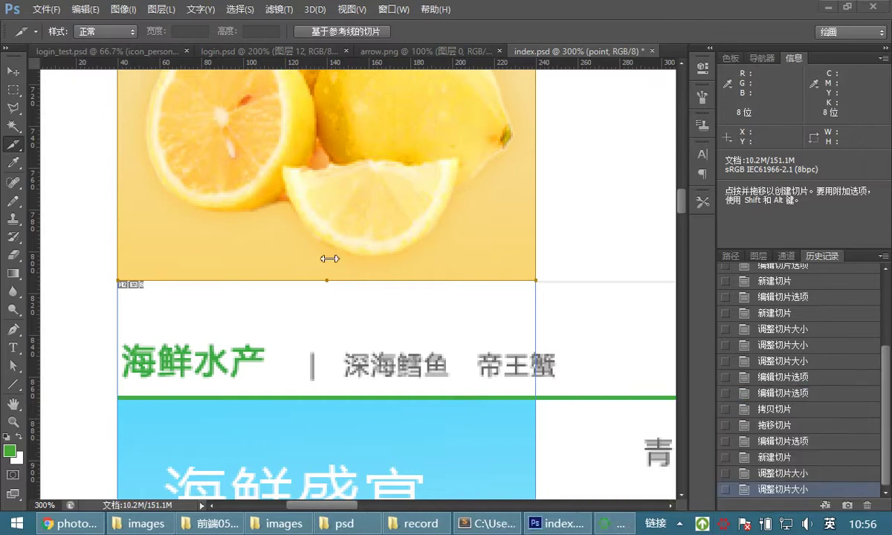
# Name the slice over the yellow 时令水果 banner banner01 in its slice options
pyautogui.click(15, 422)
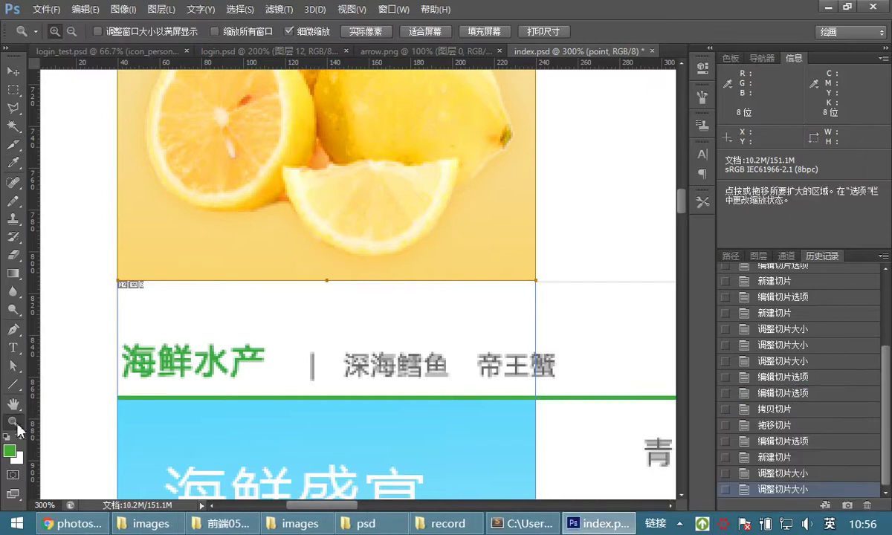
pyautogui.doubleClick(15, 422)
pyautogui.scroll(3, 273, 237)
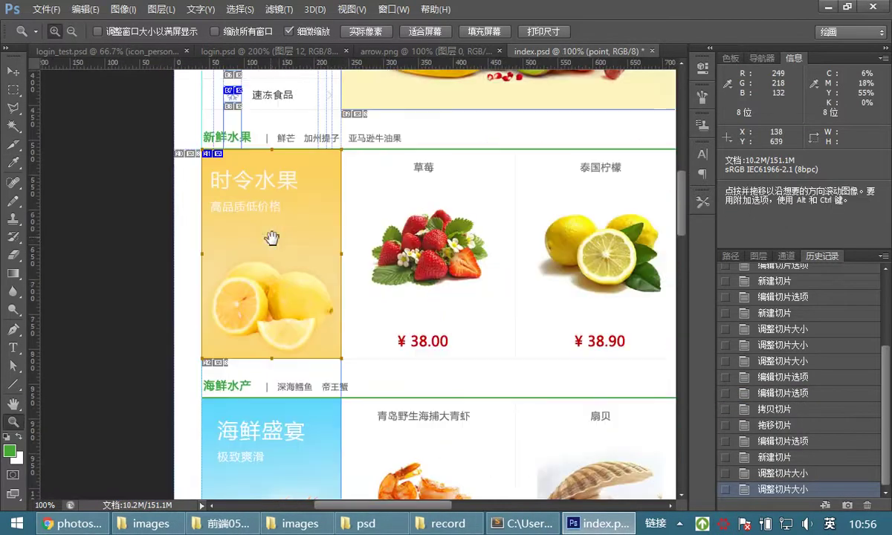
pyautogui.click(14, 145)
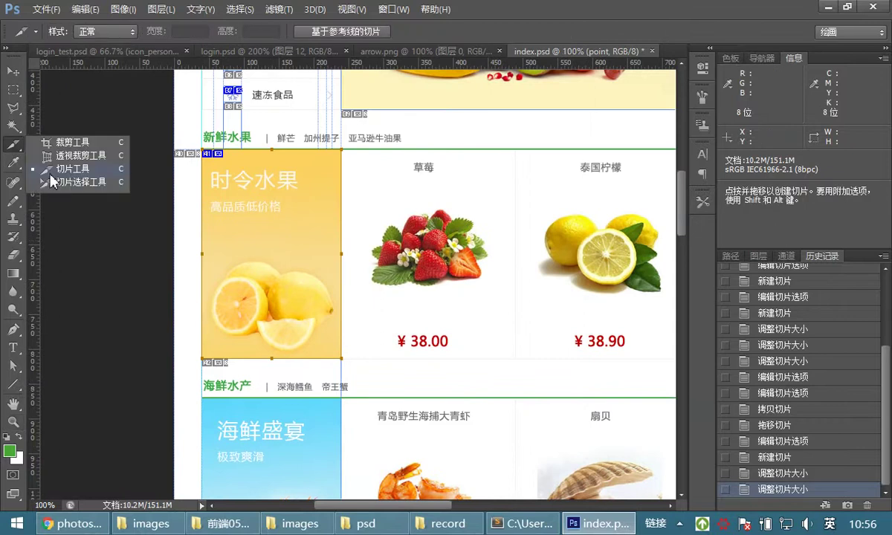
pyautogui.click(59, 183)
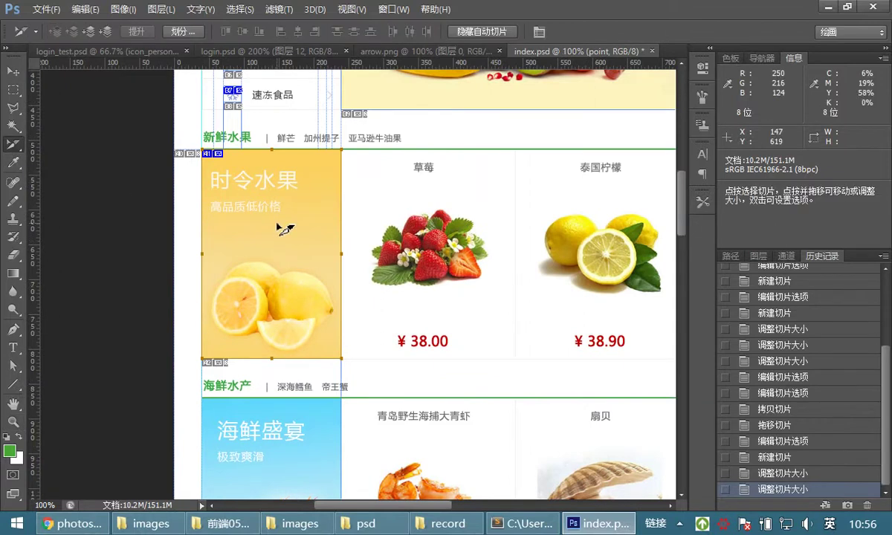
pyautogui.doubleClick(285, 229)
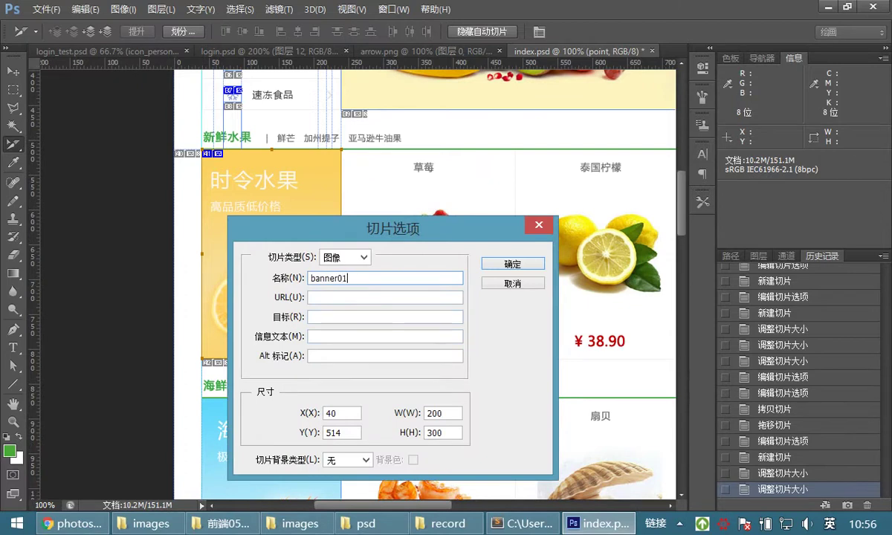
pyautogui.click(500, 264)
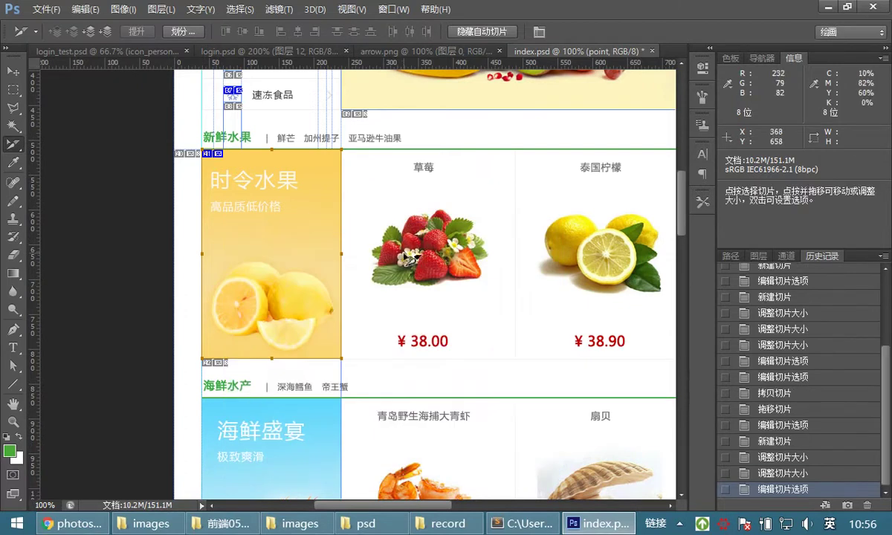
# Copy the banner01 slice down onto the blue 海鲜盛宴 banner in the 海鲜水产 section
pyautogui.click(15, 422)
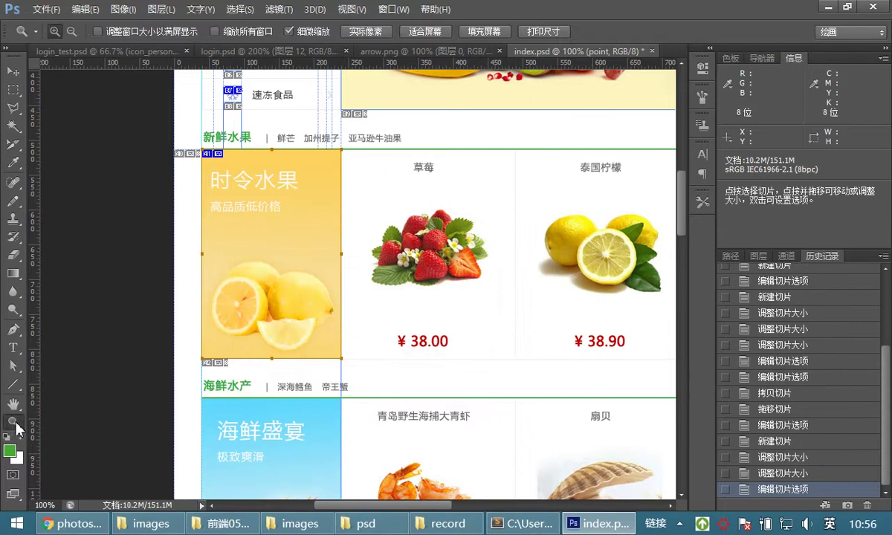
pyautogui.press('alt')
pyautogui.keyDown('alt'); pyautogui.click(332, 238); pyautogui.keyUp('alt')
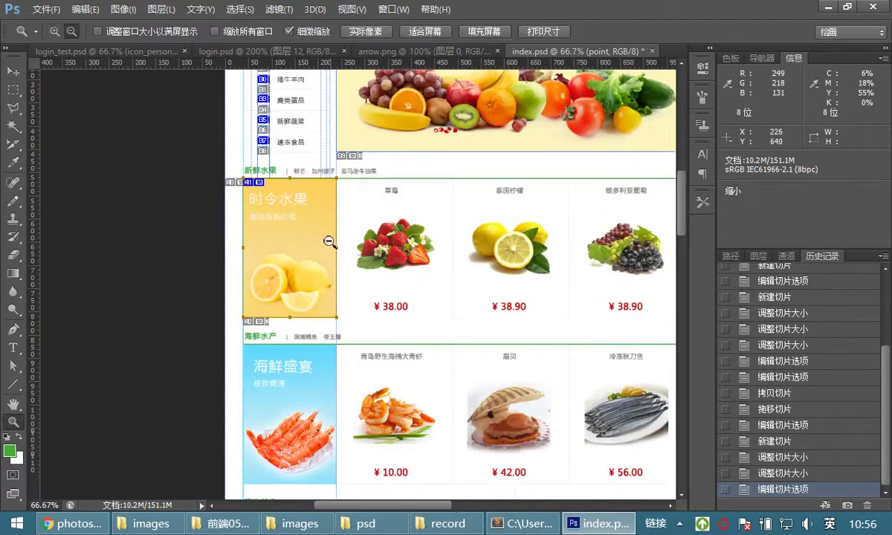
pyautogui.moveTo(422, 231); pyautogui.dragTo(281, 187)
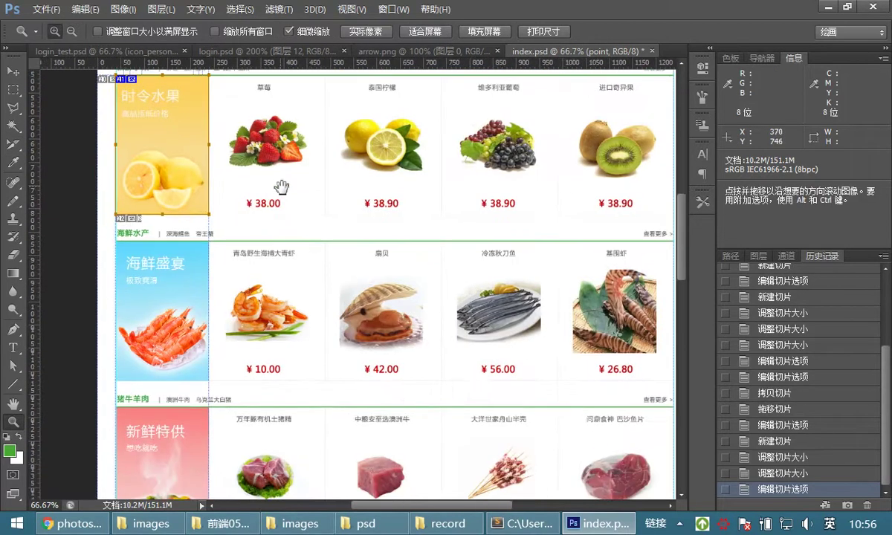
pyautogui.click(14, 144)
pyautogui.moveTo(165, 151); pyautogui.dragTo(146, 301)
# Check the copied slice's fit on the 海鲜盛宴 banner and rename the copy banner02
pyautogui.click(14, 422)
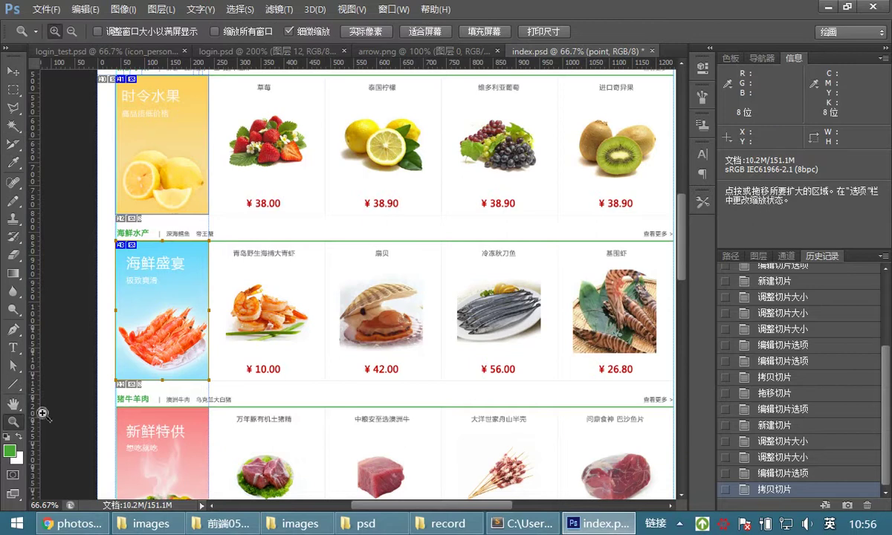
pyautogui.moveTo(207, 275); pyautogui.dragTo(195, 239)
pyautogui.press('space')
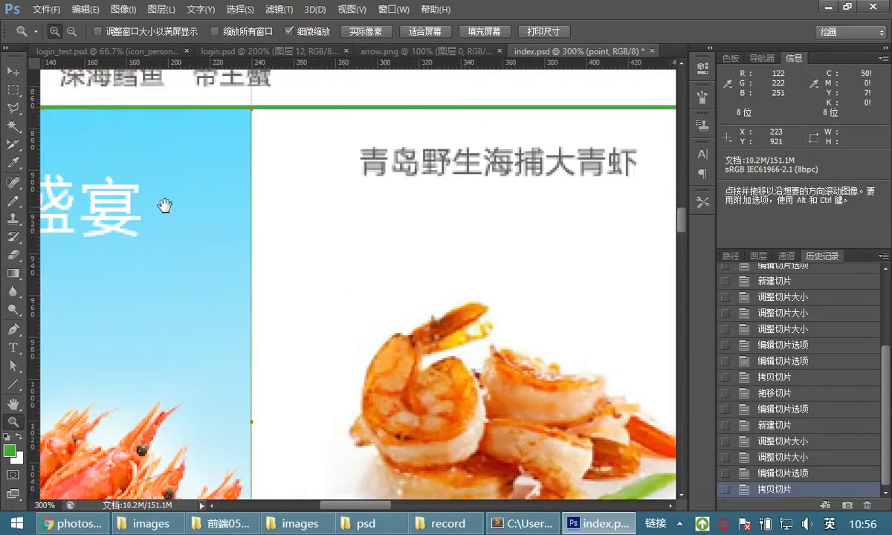
pyautogui.moveTo(164, 206); pyautogui.dragTo(272, 197)
pyautogui.click(14, 143)
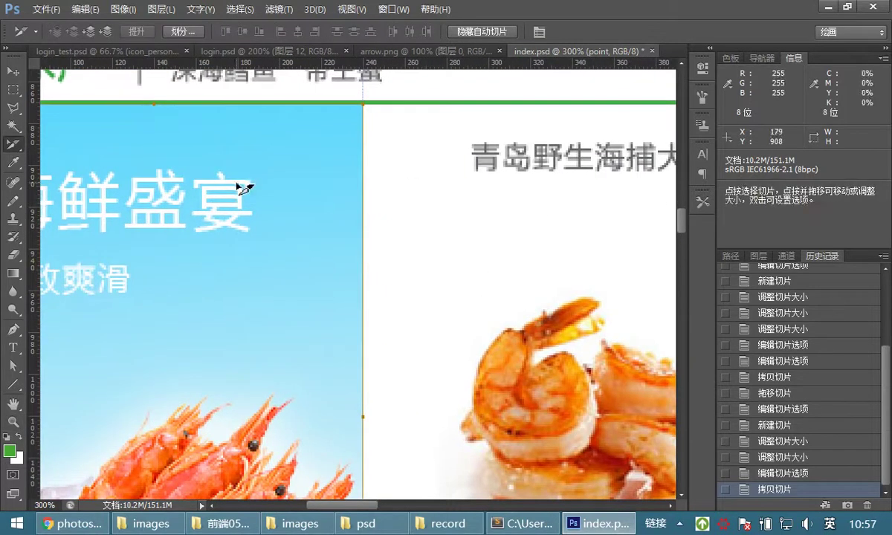
pyautogui.doubleClick(256, 180)
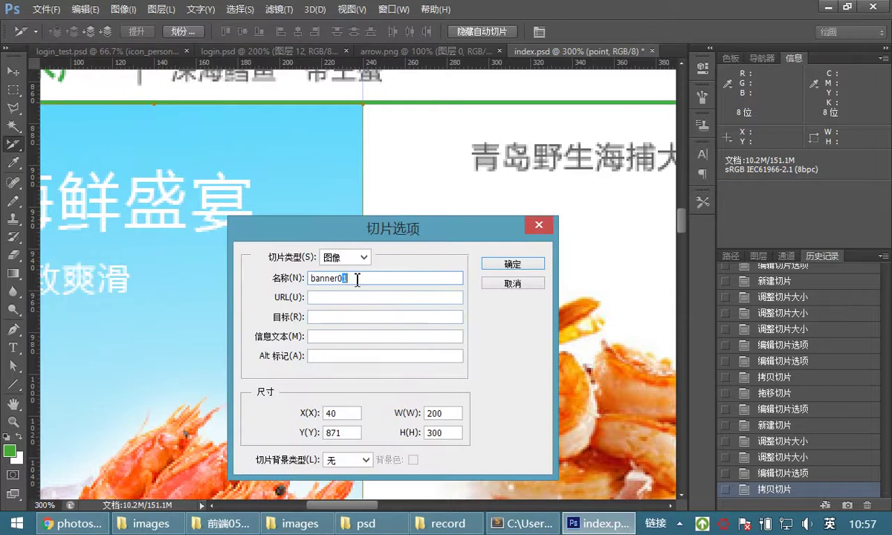
pyautogui.click(510, 265)
# Copy the banner02 slice down onto the pink 新鲜特供 banner in the 猪牛羊肉 section
pyautogui.click(13, 422)
pyautogui.doubleClick(13, 421)
pyautogui.moveTo(341, 305); pyautogui.dragTo(343, 185)
pyautogui.moveTo(297, 275); pyautogui.dragTo(300, 241)
pyautogui.click(13, 144)
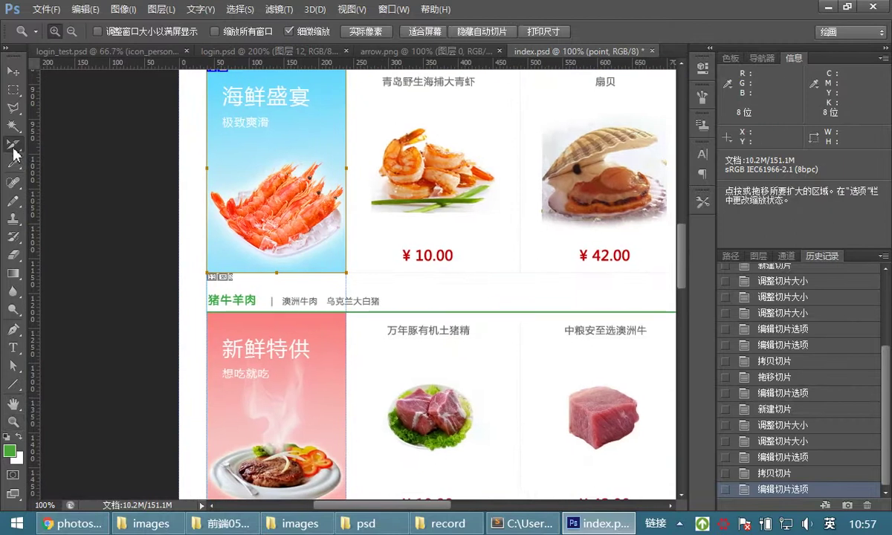
pyautogui.moveTo(275, 179); pyautogui.dragTo(259, 412)
# Check the slice's fit on the pink 新鲜特供 banner and rename it with the next number in the banner series
pyautogui.click(13, 421)
pyautogui.click(325, 378)
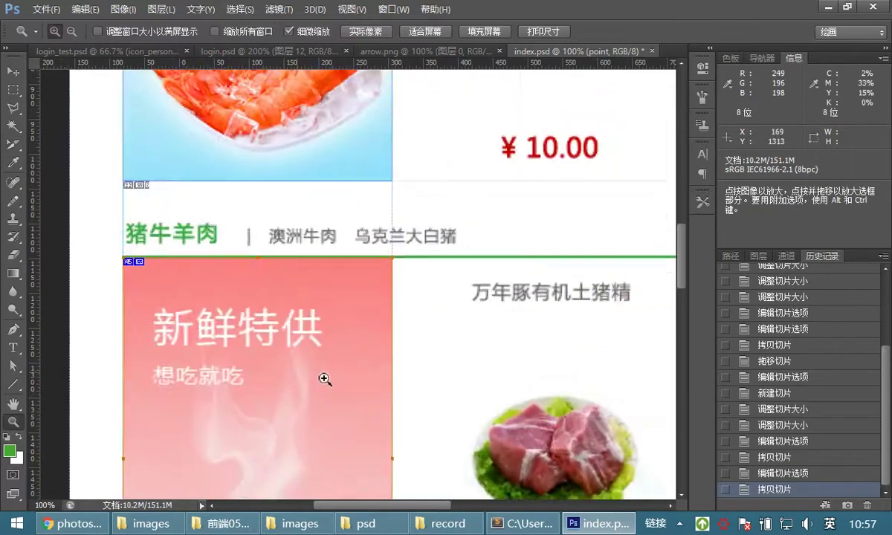
pyautogui.click(328, 379)
pyautogui.click(13, 143)
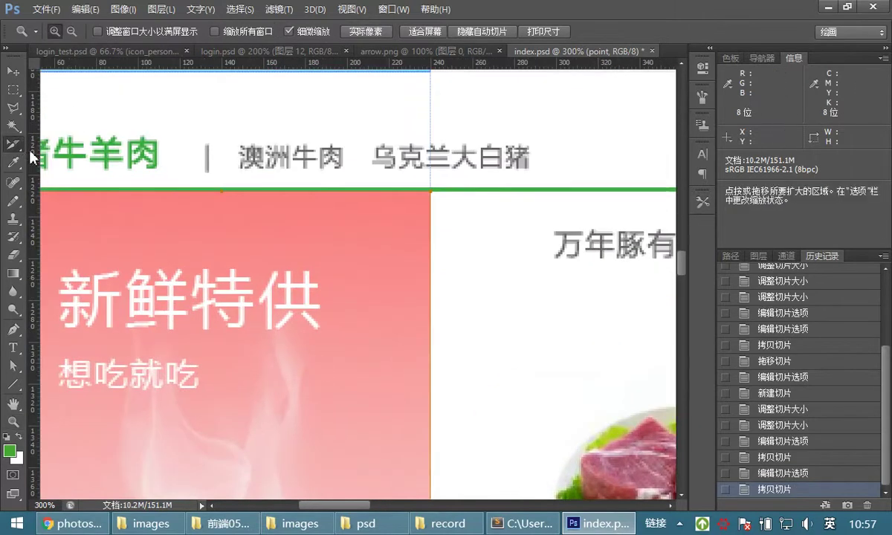
pyautogui.doubleClick(259, 320)
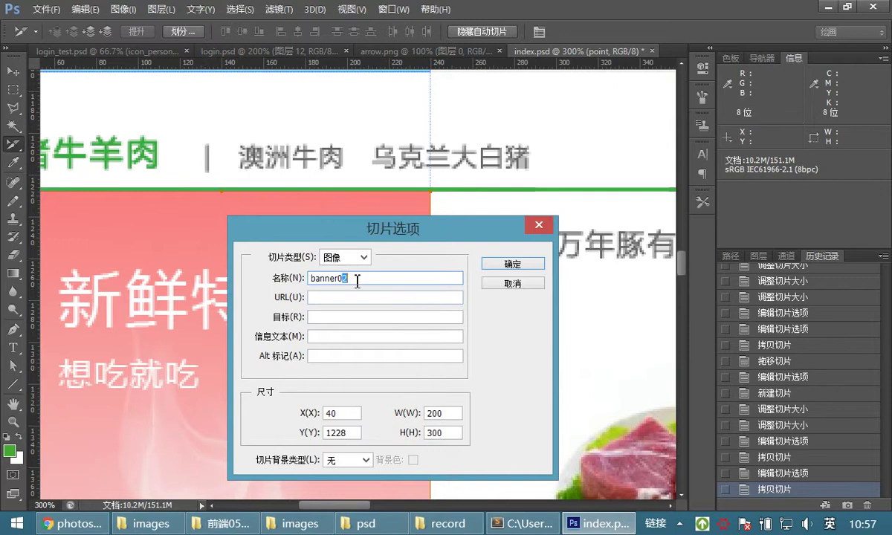
pyautogui.click(512, 265)
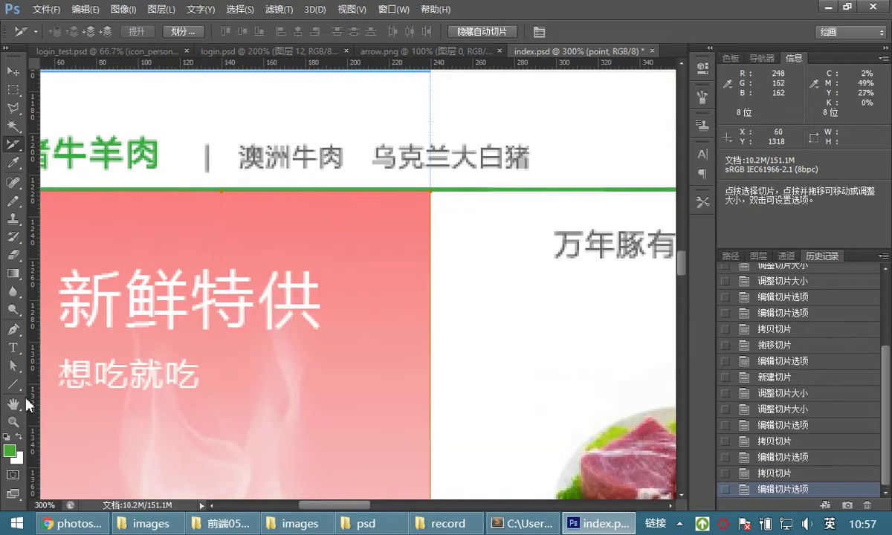
# Copy the 新鲜特供 slice onto the purple 原地出产 banner and nudge the copy down to the banner's upper edge
pyautogui.doubleClick(13, 422)
pyautogui.moveTo(327, 315); pyautogui.dragTo(325, 159)
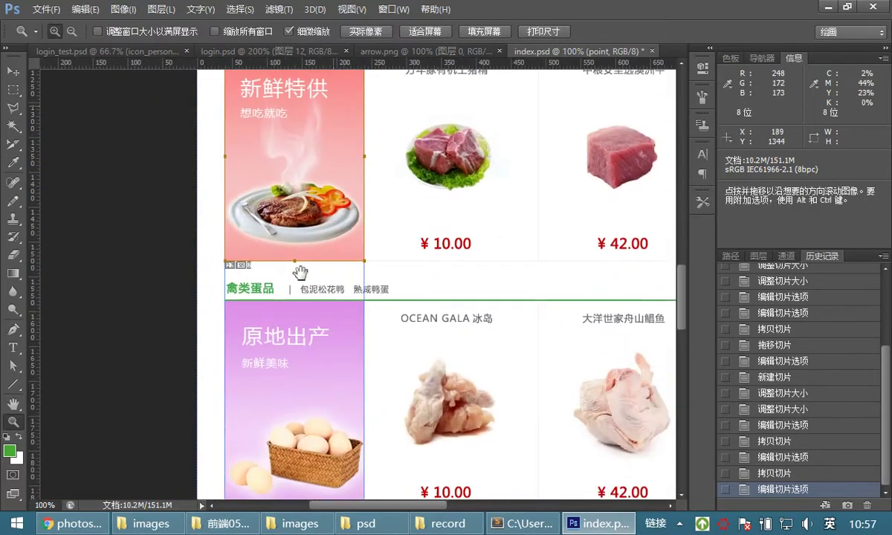
pyautogui.press('c')
pyautogui.moveTo(305, 170); pyautogui.dragTo(329, 411)
pyautogui.press('Down')
pyautogui.press('Down')
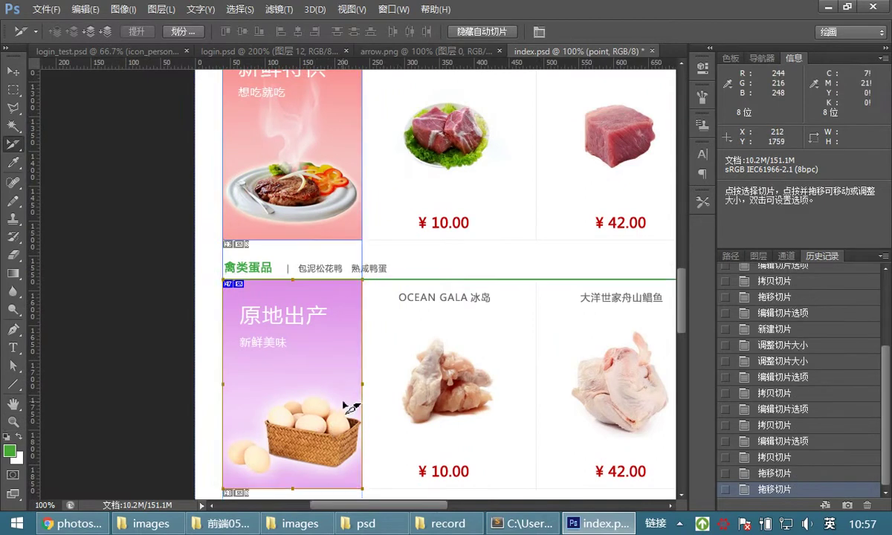
pyautogui.press('Down')
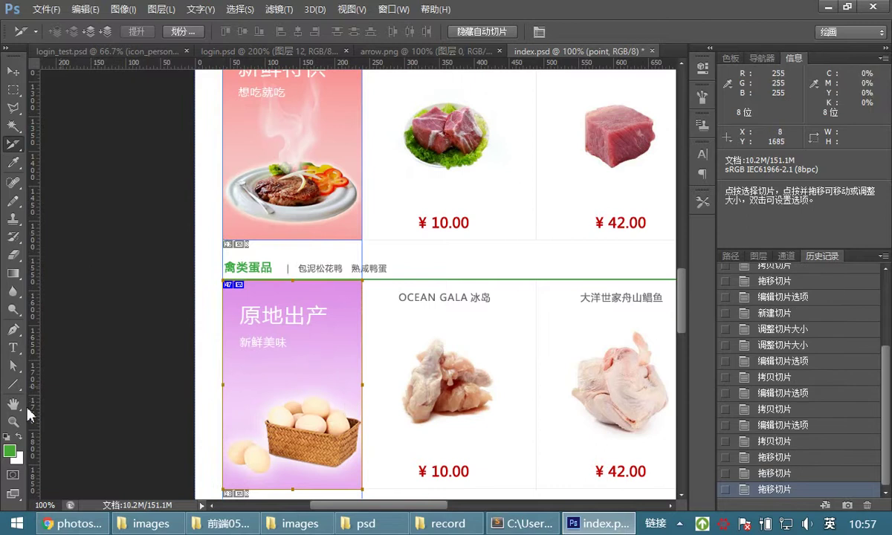
# Check the slice's upper edge on the purple 原地出产 banner up close and rename the slice banner04
pyautogui.click(14, 421)
pyautogui.click(312, 358)
pyautogui.rightClick(13, 145)
pyautogui.click(70, 170)
pyautogui.doubleClick(344, 303)
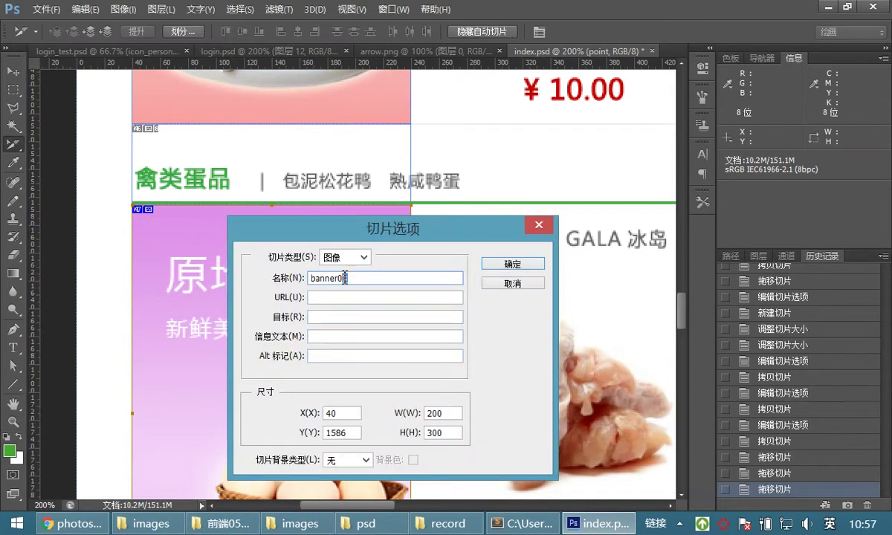
pyautogui.click(512, 265)
# Copy the banner04 slice down onto the green 绿色有机 banner in the 新鲜蔬菜 section
pyautogui.click(14, 422)
pyautogui.keyDown('alt'); pyautogui.click(360, 288); pyautogui.keyUp('alt')
pyautogui.moveTo(349, 294); pyautogui.dragTo(340, 152)
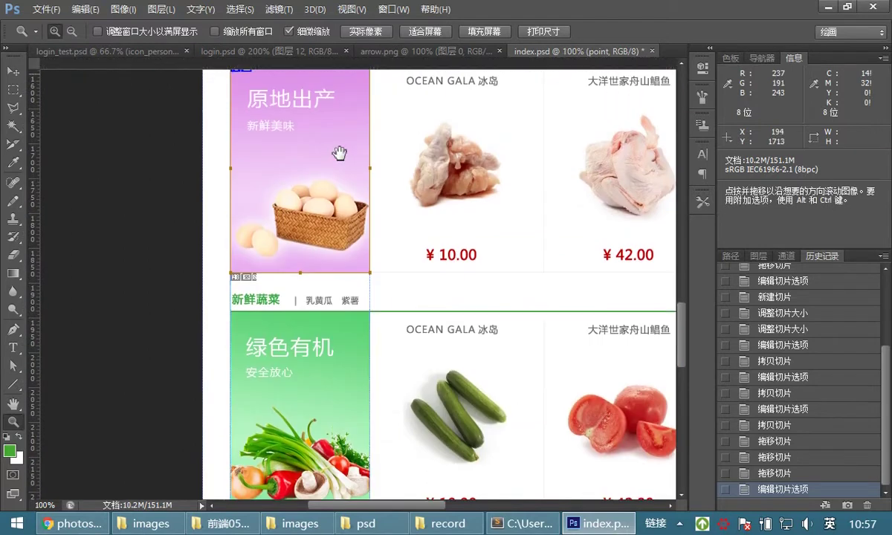
pyautogui.click(14, 146)
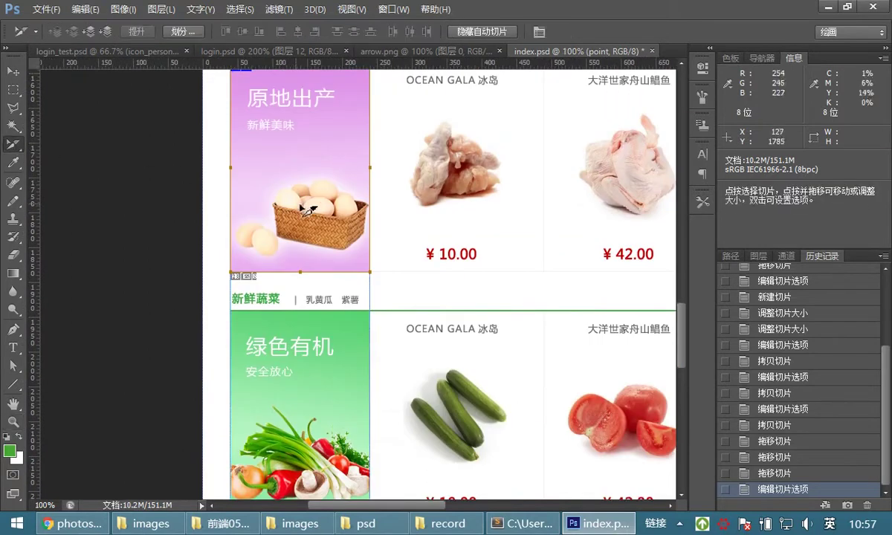
pyautogui.moveTo(300, 170); pyautogui.dragTo(306, 414)
# Nudge the 绿色有机 slice down 2 pixels to the green banner's upper edge and rename it banner05
pyautogui.click(14, 424)
pyautogui.click(298, 368)
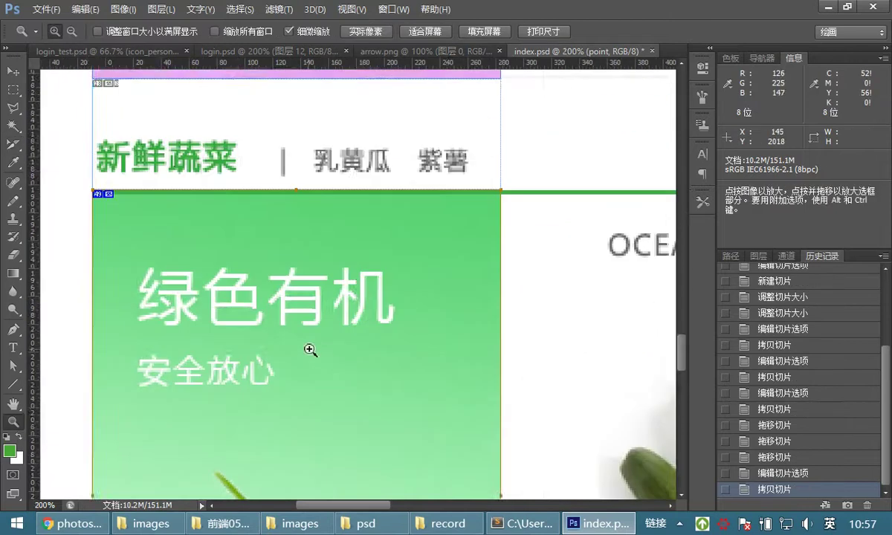
pyautogui.click(14, 144)
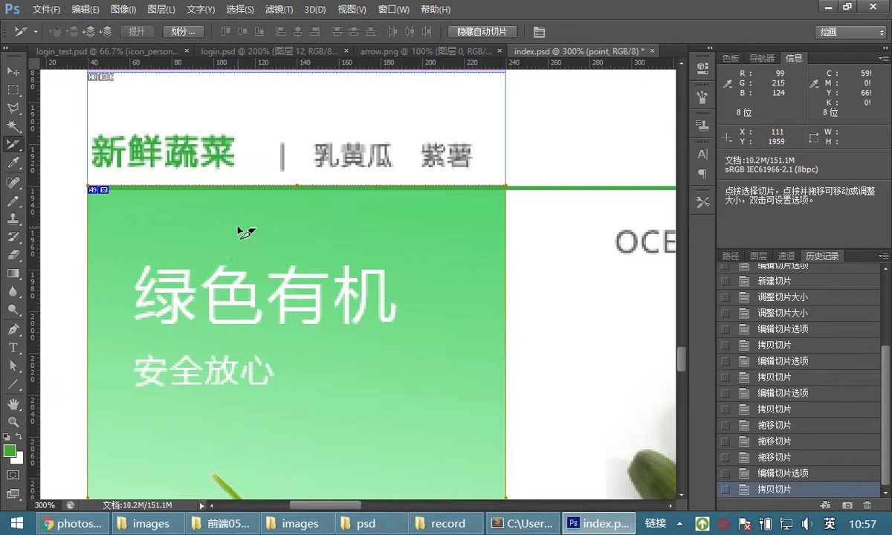
pyautogui.press('Down')
pyautogui.press('Down')
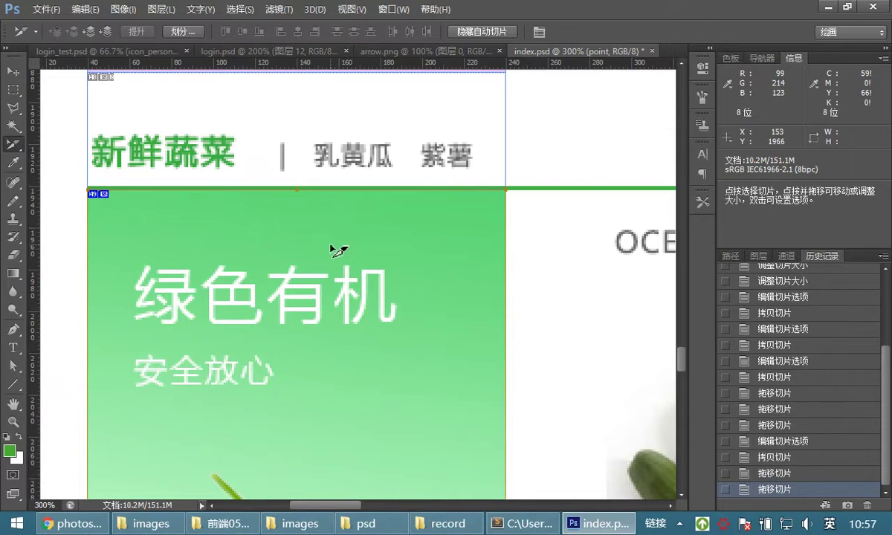
pyautogui.doubleClick(335, 250)
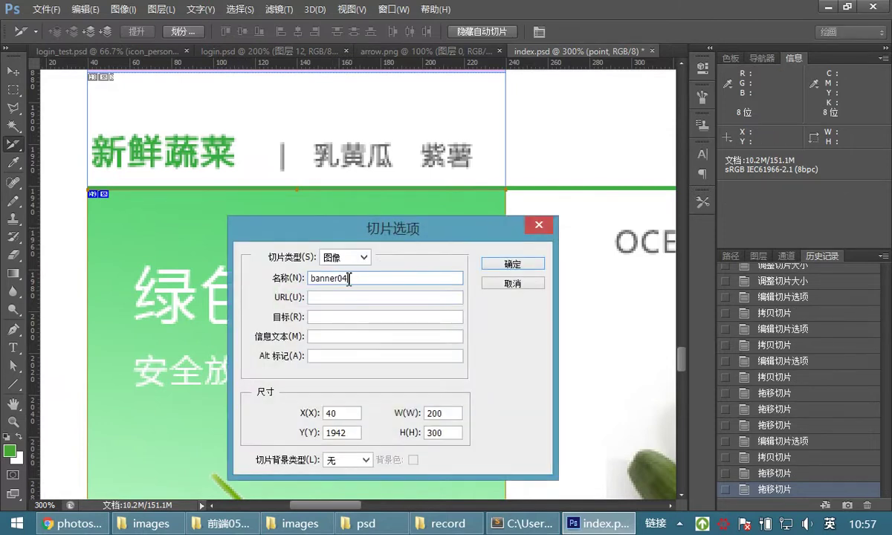
pyautogui.click(513, 264)
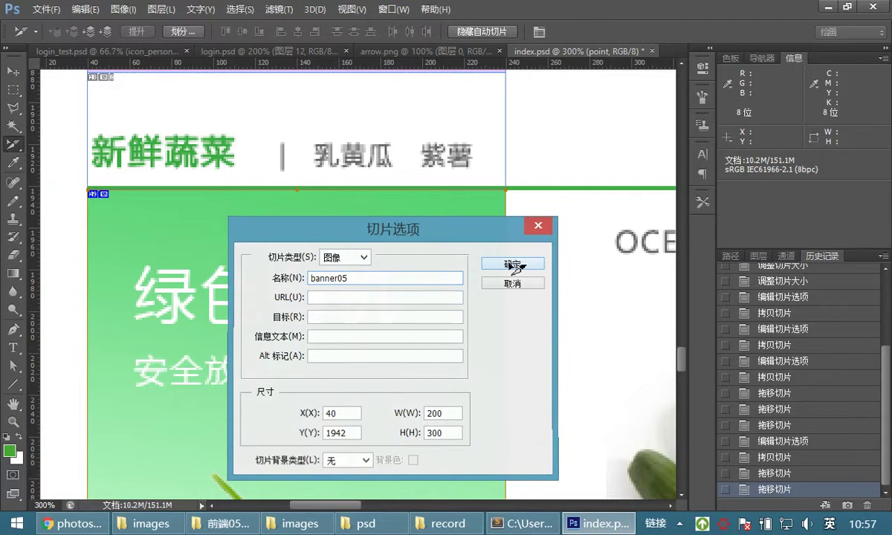
# Copy the banner05 slice down onto the lavender 酷爽冰品 banner in the 速冻食品 section
pyautogui.doubleClick(13, 422)
pyautogui.scroll(-5, 225, 342)
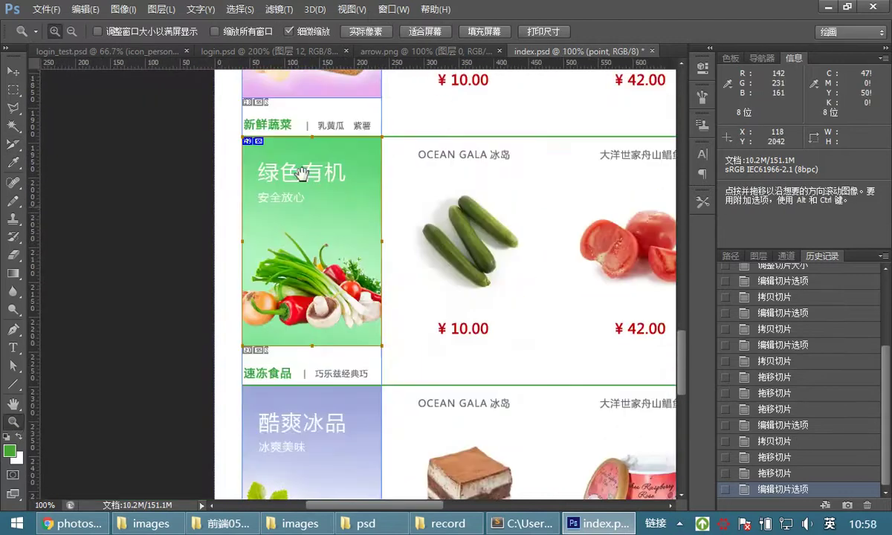
pyautogui.click(15, 146)
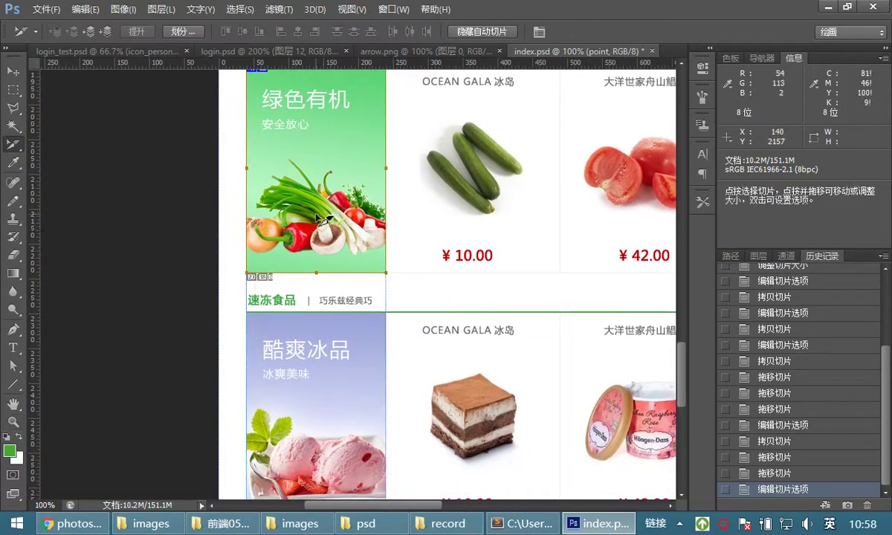
pyautogui.moveTo(331, 162); pyautogui.dragTo(348, 426)
# Nudge the 酷爽冰品 slice up 1 pixel toward the green line and rename it with the next banner number
pyautogui.click(15, 421)
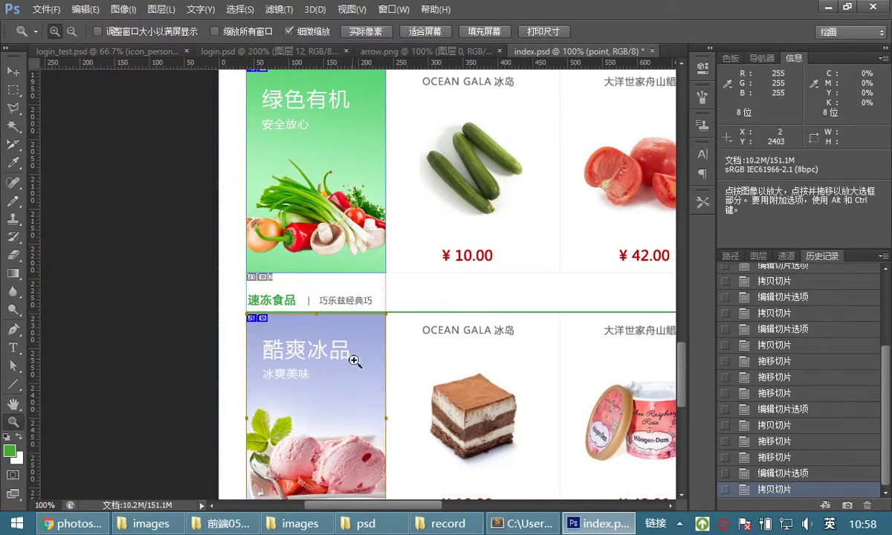
pyautogui.click(351, 362)
pyautogui.click(349, 364)
pyautogui.click(348, 364)
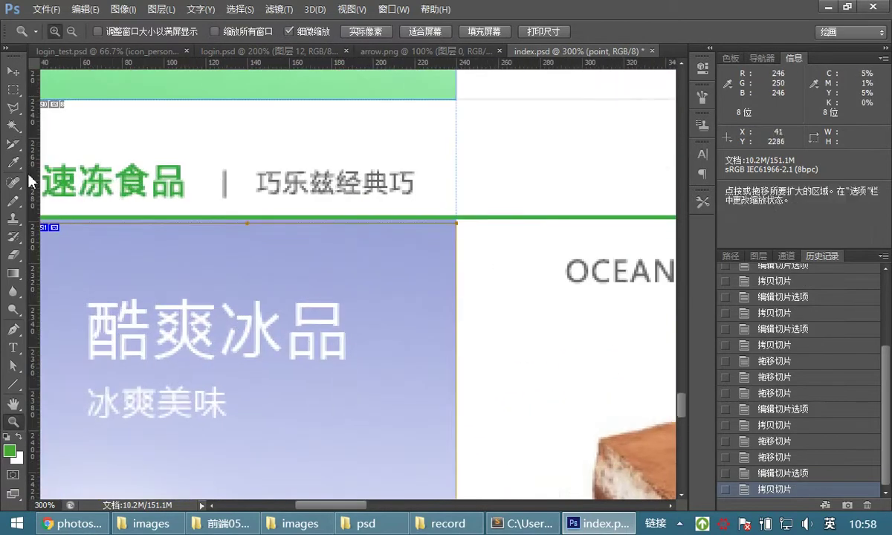
pyautogui.click(13, 143)
pyautogui.press('Up')
pyautogui.doubleClick(232, 272)
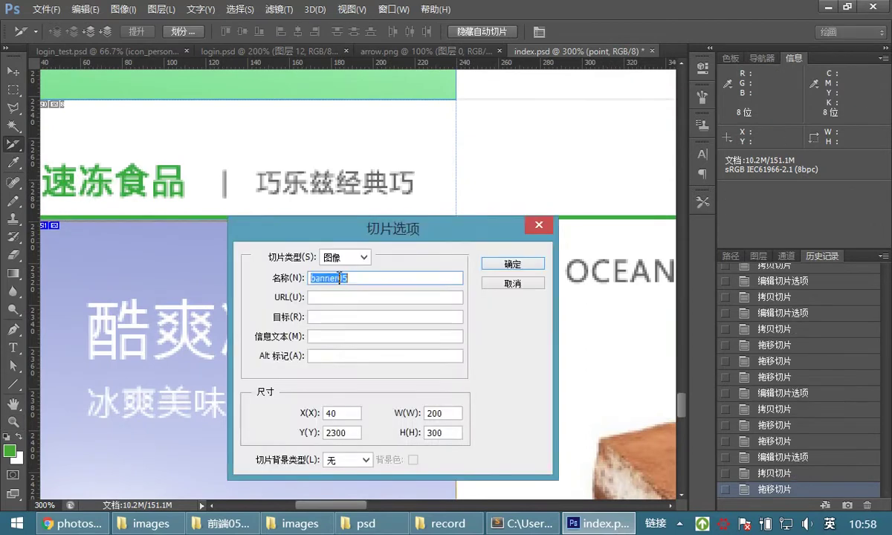
pyautogui.click(512, 264)
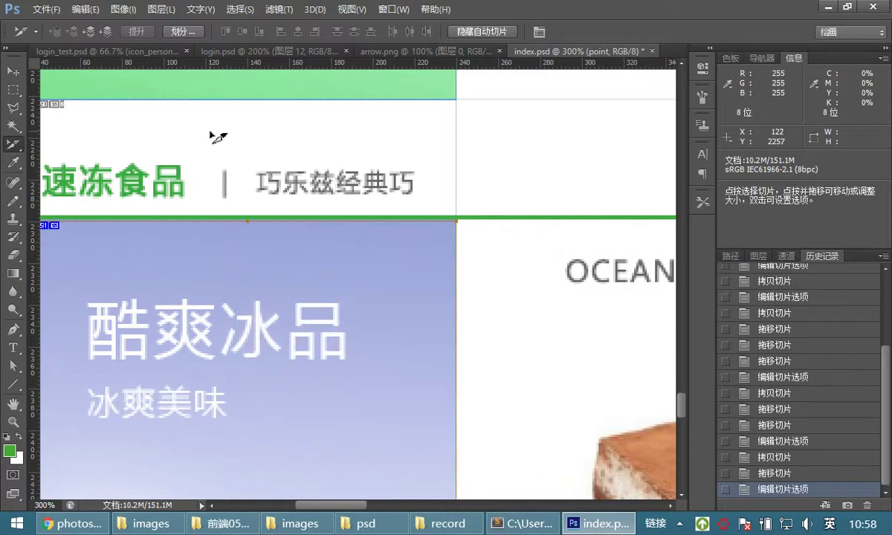
# Review the category banner slices along the whole page, from the 速冻食品 section up to the 新鲜水果 section
pyautogui.doubleClick(14, 422)
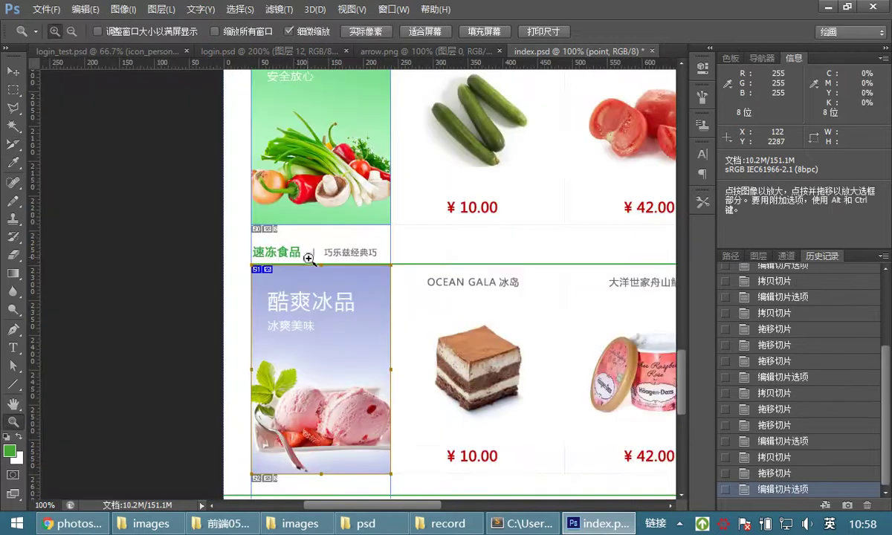
pyautogui.click(349, 225)
pyautogui.click(350, 227)
pyautogui.press('space')
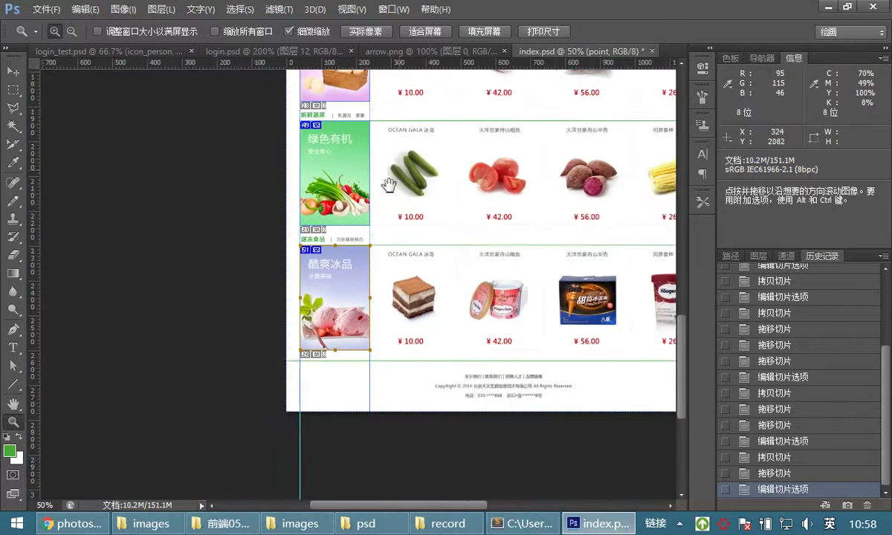
pyautogui.moveTo(349, 227); pyautogui.dragTo(287, 299)
pyautogui.moveTo(433, 126); pyautogui.dragTo(370, 288)
pyautogui.moveTo(381, 141); pyautogui.dragTo(386, 268)
pyautogui.moveTo(397, 175); pyautogui.dragTo(396, 249)
pyautogui.moveTo(392, 204)
pyautogui.mouseDown()
pyautogui.moveTo(392, 249)
pyautogui.moveTo(403, 216)
pyautogui.mouseUp()
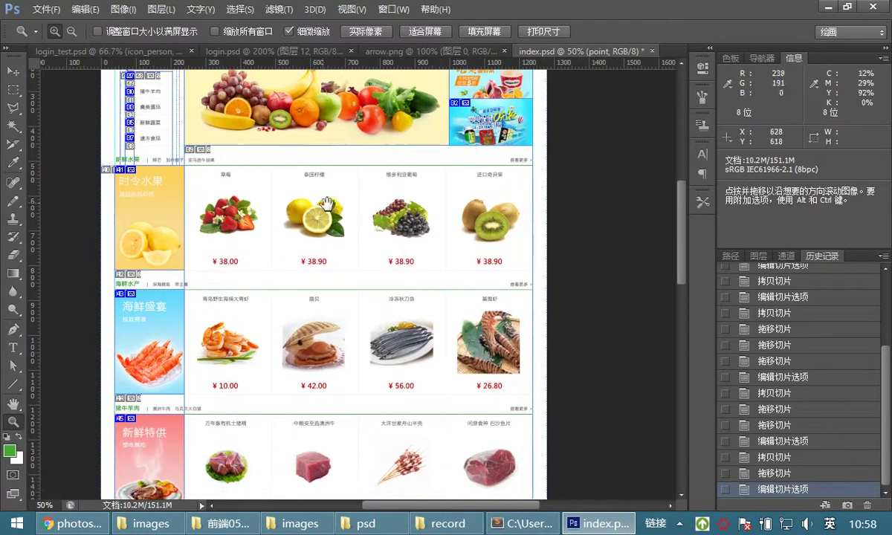
pyautogui.moveTo(325, 217); pyautogui.dragTo(330, 188)
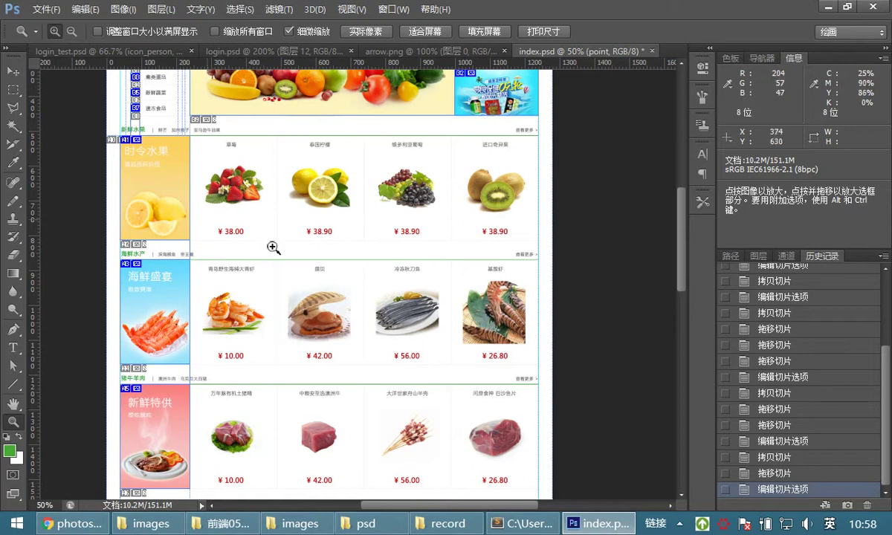
pyautogui.scroll(-7, 394, 239)
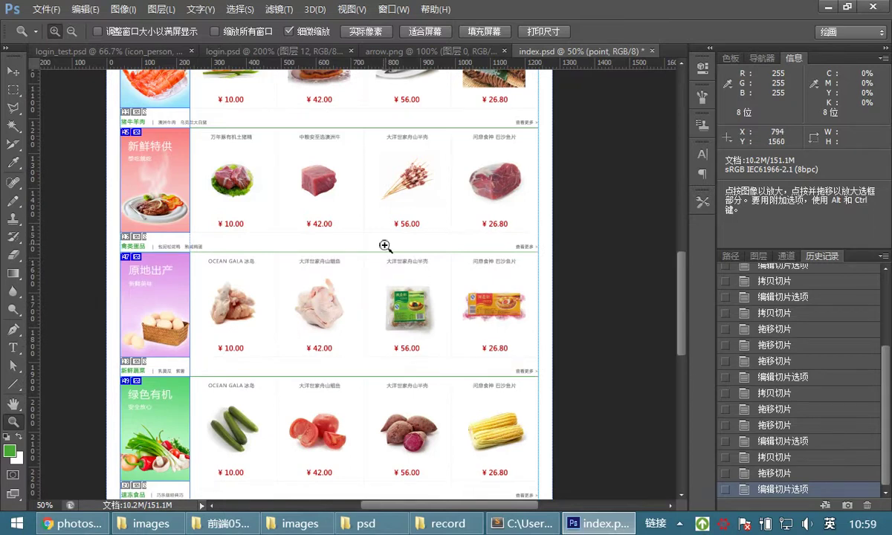
pyautogui.scroll(2, 277, 148)
pyautogui.scroll(3, 283, 146)
pyautogui.scroll(3, 406, 212)
# Examine the product pictures in the 新鲜水果 and 海鲜水产 sections at 100% zoom
pyautogui.click(253, 193)
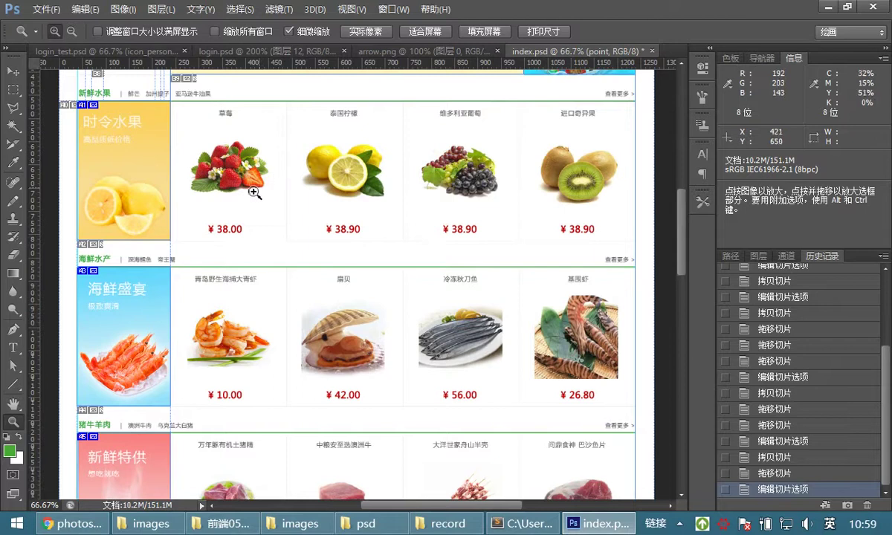
pyautogui.click(262, 178)
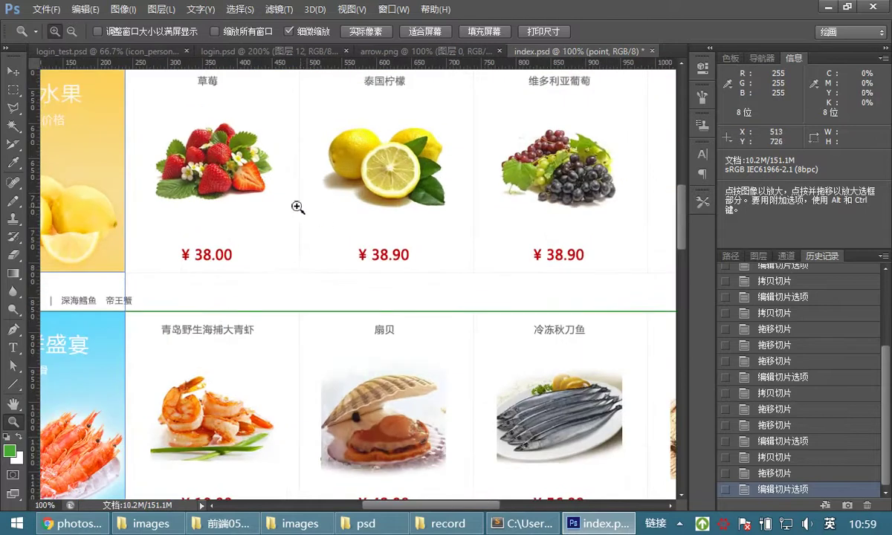
pyautogui.scroll(1, 247, 179)
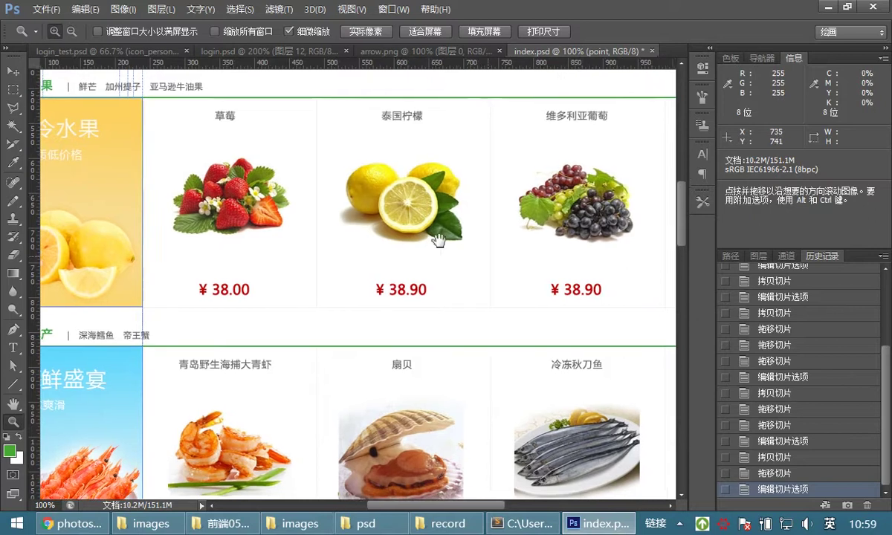
pyautogui.hscroll(5, 434, 233)
pyautogui.scroll(-1, 434, 233)
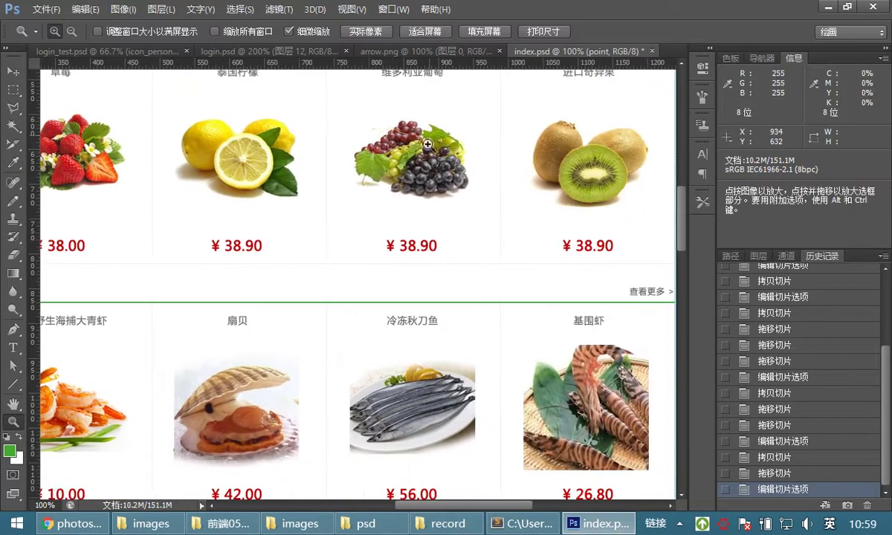
pyautogui.hscroll(2, 502, 202)
pyautogui.scroll(-1, 502, 202)
pyautogui.scroll(-3, 503, 203)
pyautogui.hscroll(1, 503, 202)
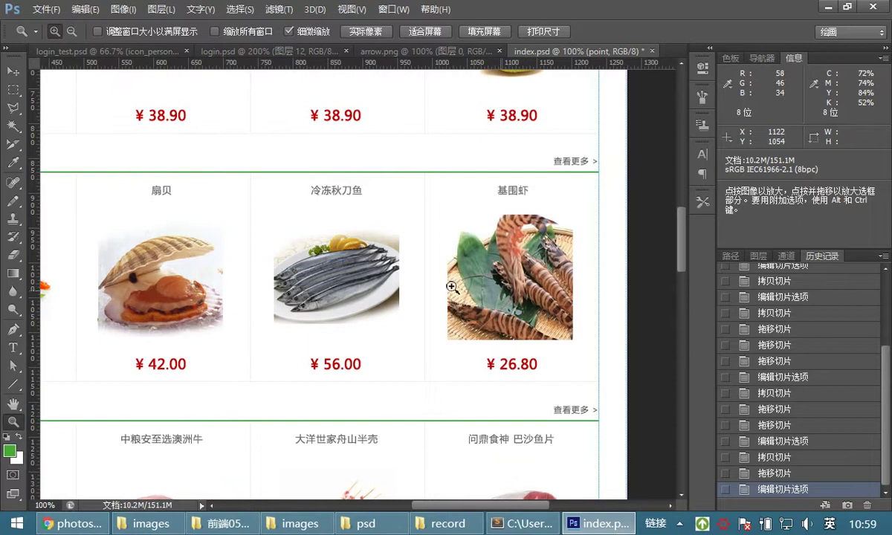
# Draw a new slice around the 基围虾 product picture in the 海鲜水产 section
pyautogui.click(17, 147)
pyautogui.click(72, 168)
pyautogui.moveTo(446, 214); pyautogui.dragTo(580, 335)
# Pull the 基围虾 slice's left and upper edges in to the picture's borders
pyautogui.click(14, 421)
pyautogui.moveTo(405, 345); pyautogui.dragTo(86, 195)
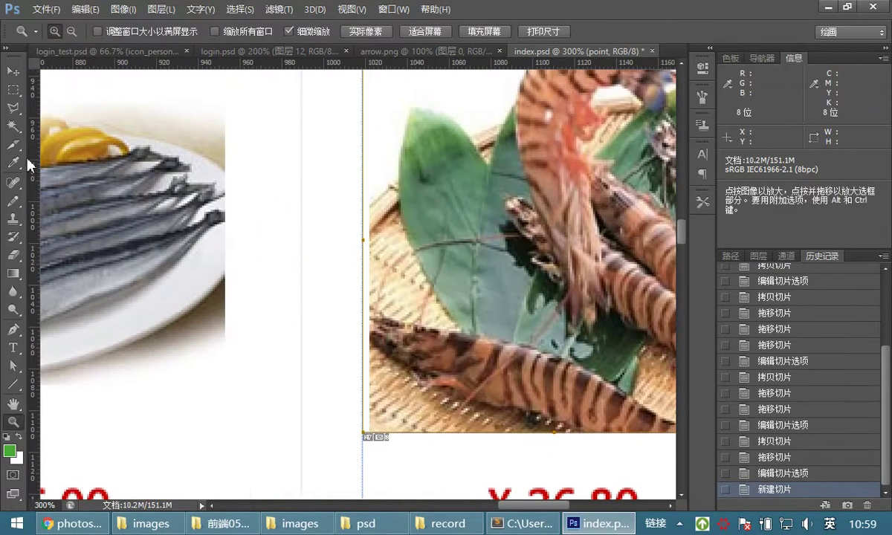
pyautogui.click(10, 146)
pyautogui.click(75, 182)
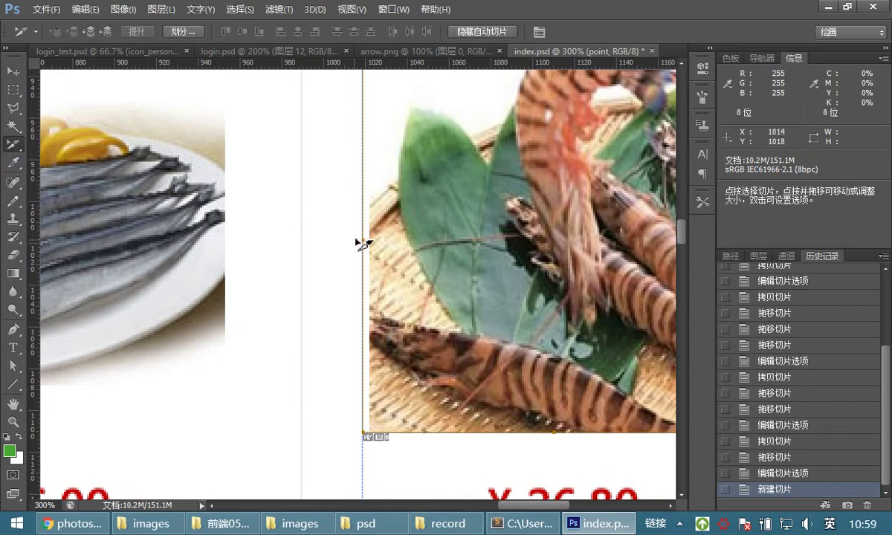
pyautogui.moveTo(366, 238); pyautogui.dragTo(368, 237)
pyautogui.moveTo(474, 305); pyautogui.dragTo(364, 450)
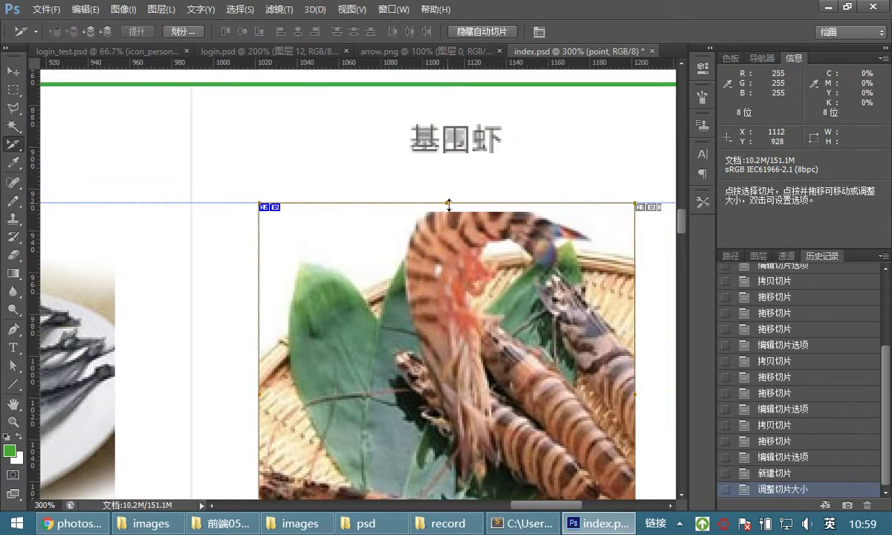
pyautogui.moveTo(449, 214); pyautogui.dragTo(449, 223)
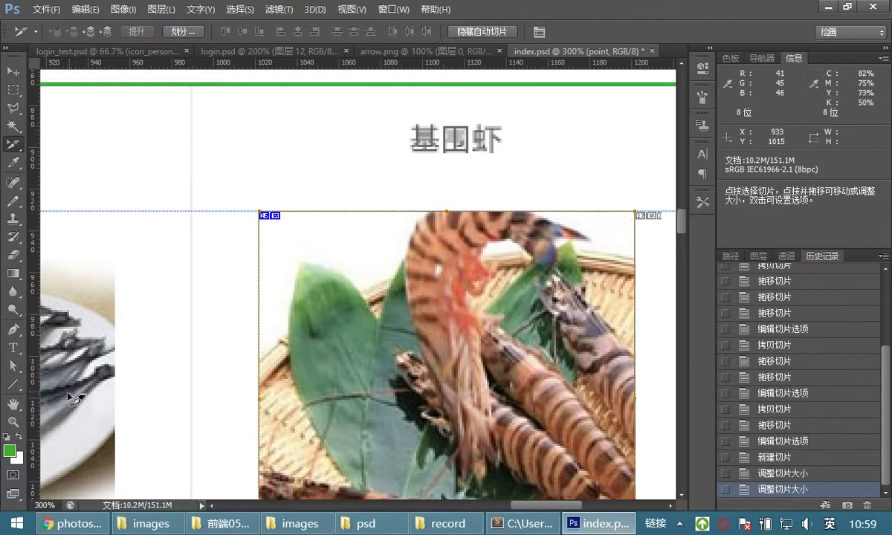
# Check the width and height of the 基围虾 slice in its slice options
pyautogui.doubleClick(17, 422)
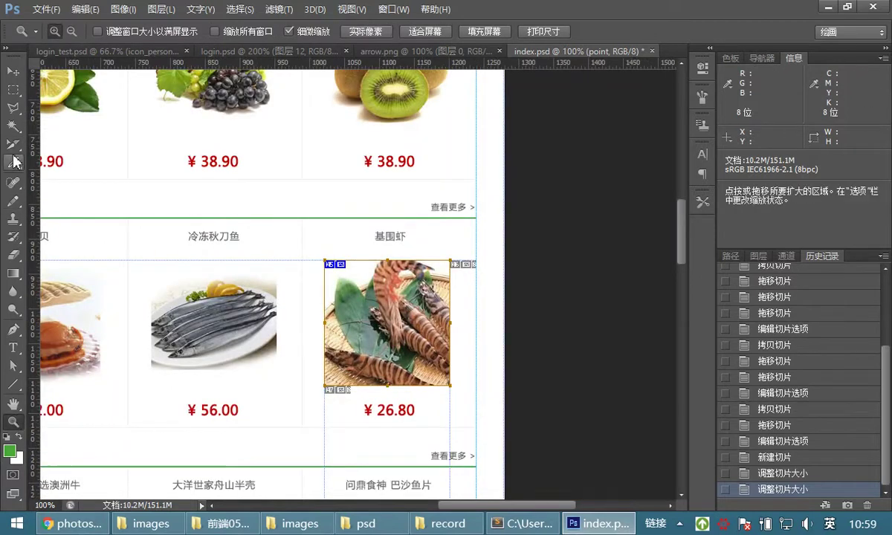
pyautogui.doubleClick(385, 300)
pyautogui.moveTo(450, 432); pyautogui.dragTo(407, 440)
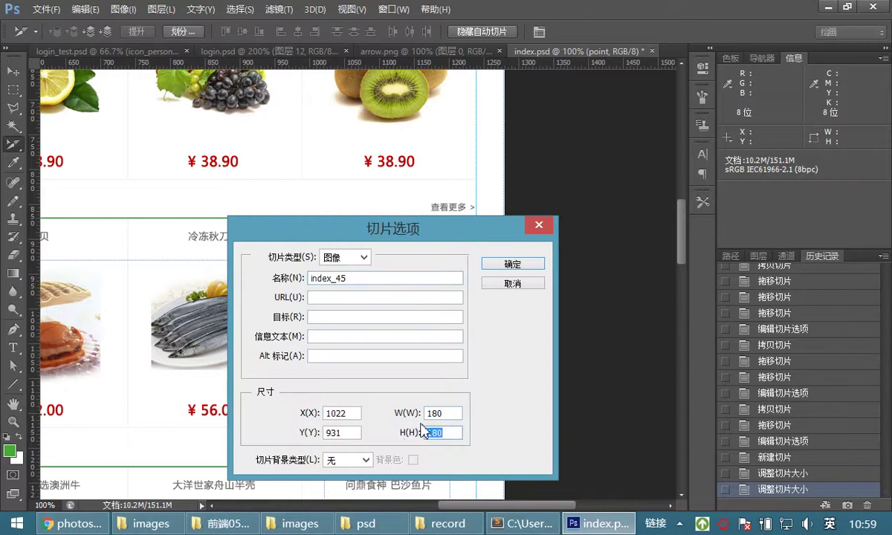
pyautogui.click(513, 266)
# Move the slice from the 基围虾 picture onto the 草莓 picture in the 新鲜水果 section
pyautogui.moveTo(251, 266); pyautogui.dragTo(411, 263)
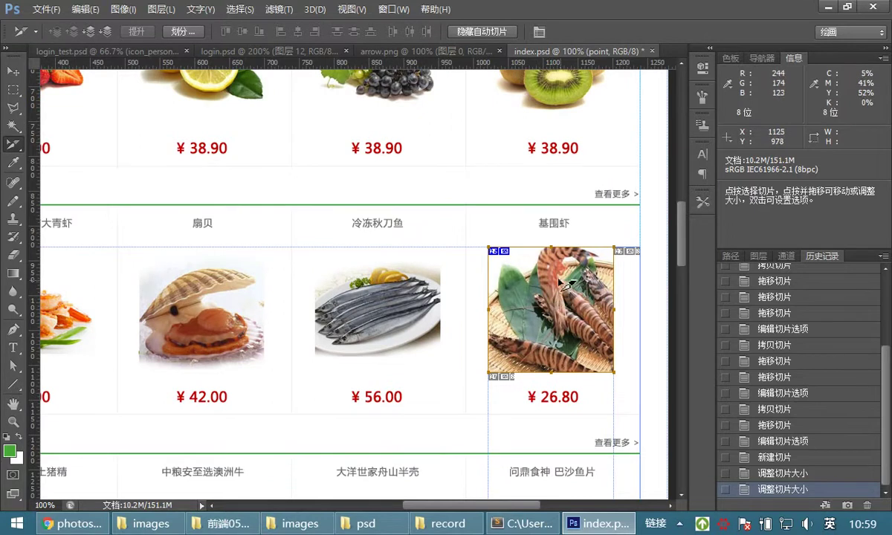
pyautogui.moveTo(476, 286); pyautogui.dragTo(384, 330)
pyautogui.moveTo(402, 275); pyautogui.dragTo(233, 183)
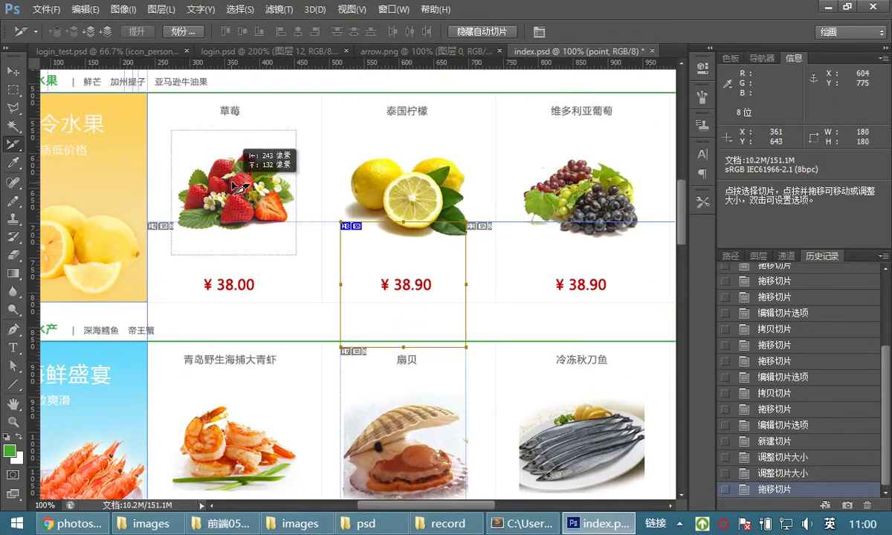
# Nudge the 草莓 slice 2 pixels right and 1 pixel up, and rename it goods
pyautogui.press('Right')
pyautogui.press('Up')
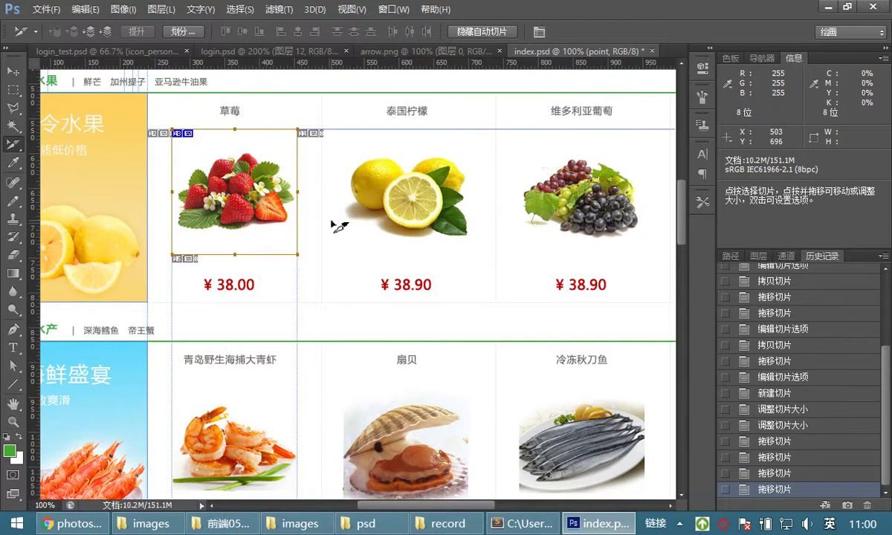
pyautogui.press('Right')
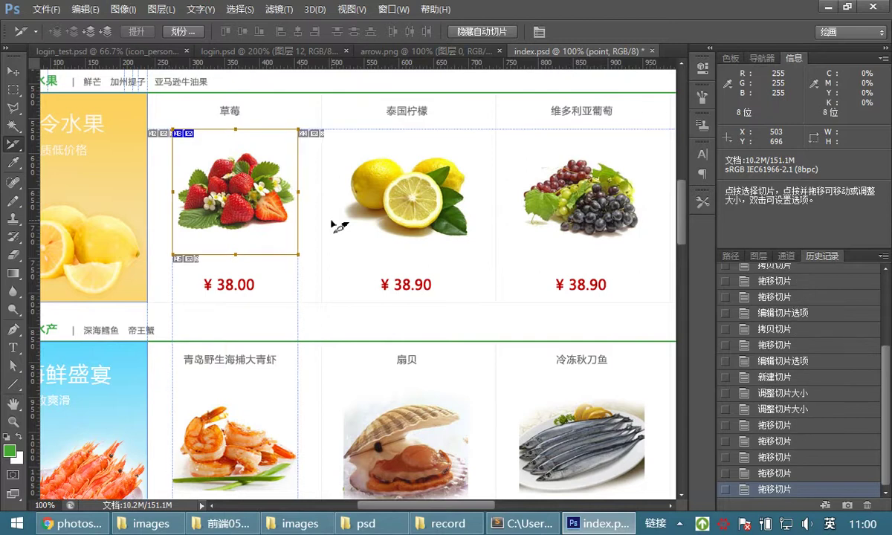
pyautogui.doubleClick(232, 186)
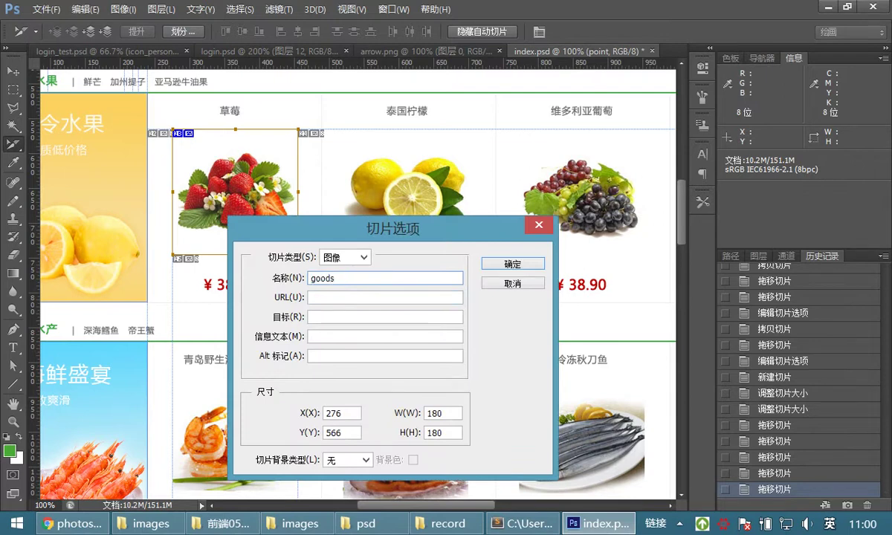
pyautogui.click(512, 266)
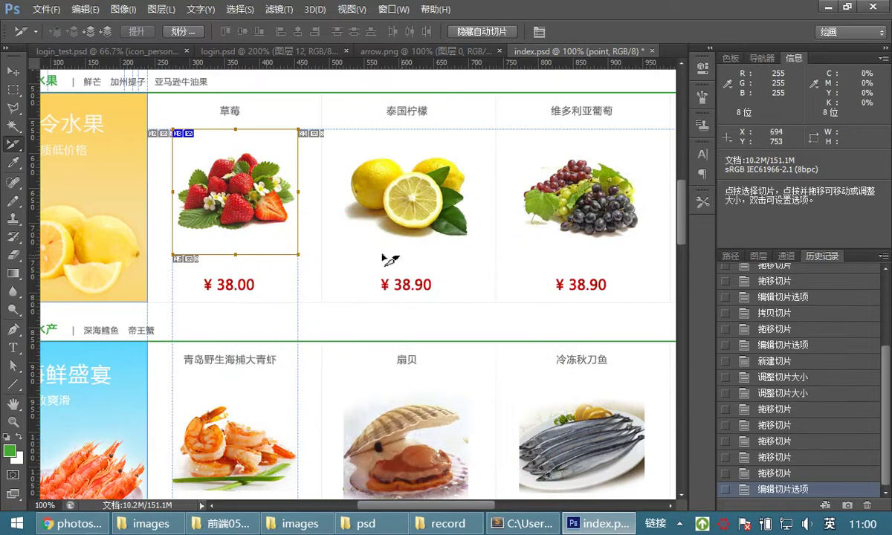
# Switch to File Explorer, open the images folder inside 前端06天课件\web, and return to Photoshop
pyautogui.click(14, 422)
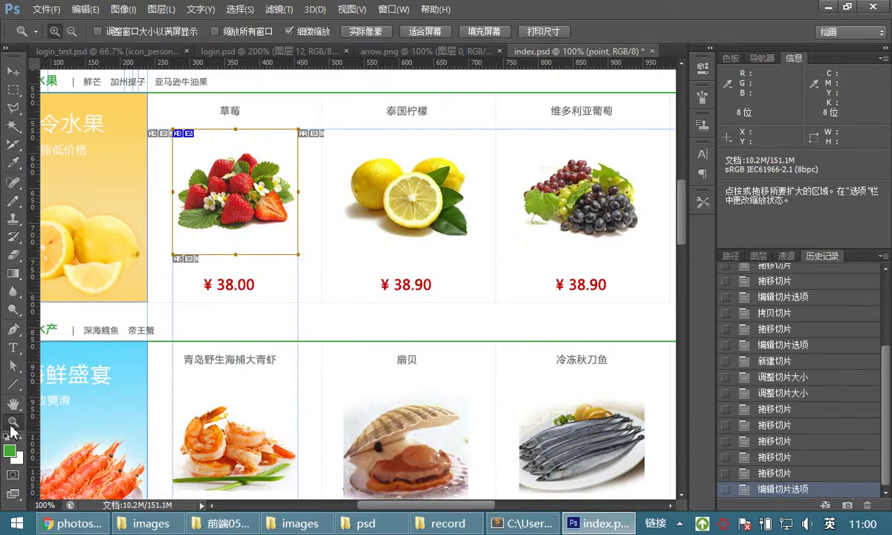
pyautogui.keyDown('alt'); pyautogui.click(357, 182); pyautogui.keyUp('alt')
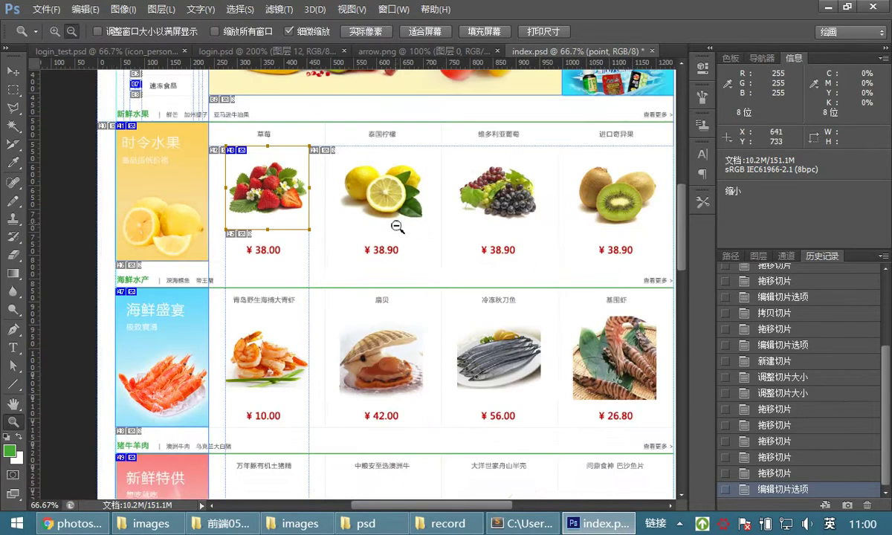
pyautogui.keyDown('alt'); pyautogui.click(395, 226); pyautogui.keyUp('alt')
pyautogui.keyDown('alt'); pyautogui.click(396, 226); pyautogui.keyUp('alt')
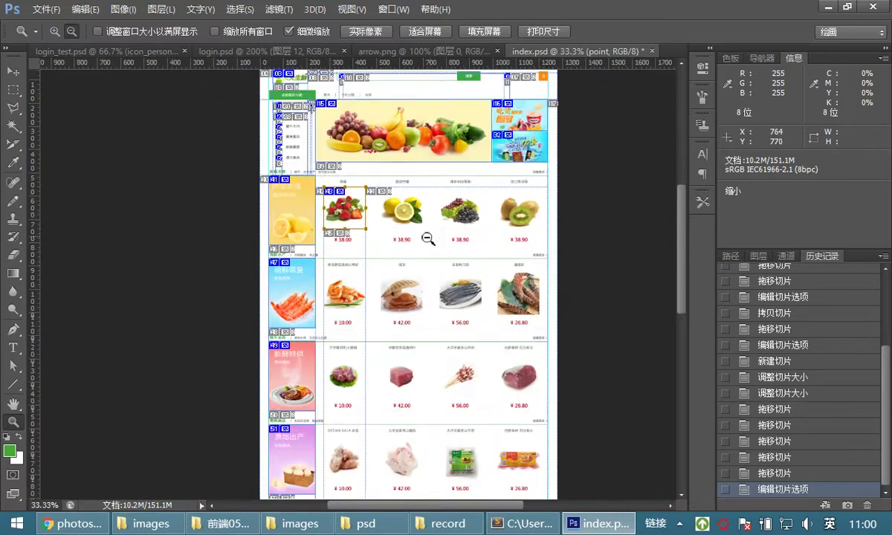
pyautogui.moveTo(405, 151); pyautogui.dragTo(348, 175)
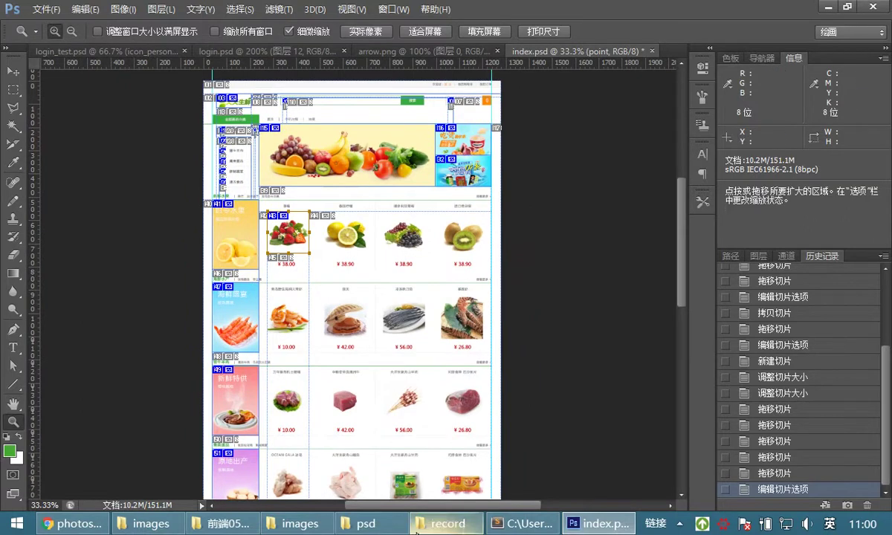
pyautogui.click(301, 524)
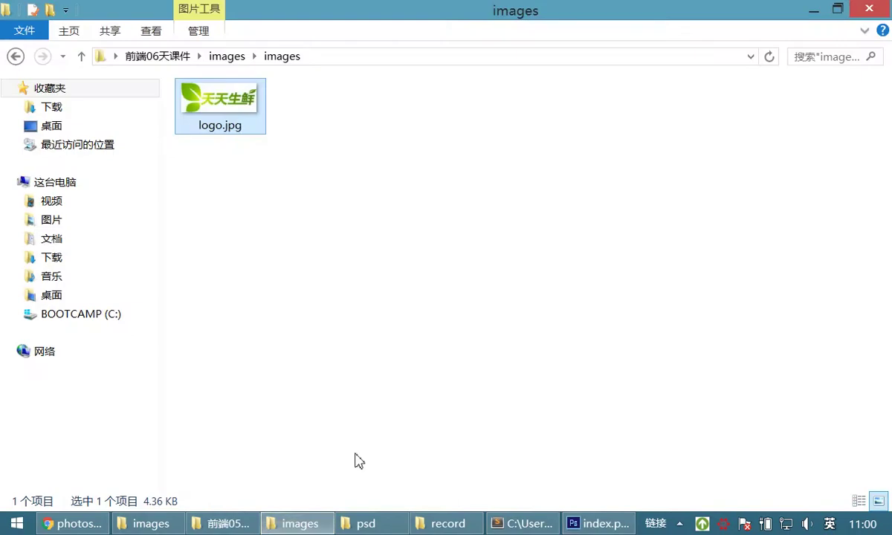
pyautogui.click(175, 60)
pyautogui.doubleClick(207, 131)
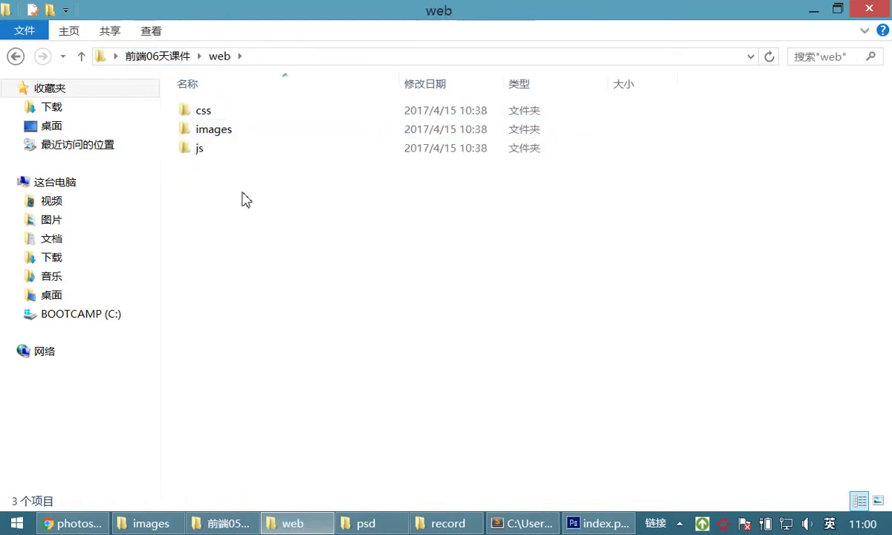
pyautogui.click(226, 132)
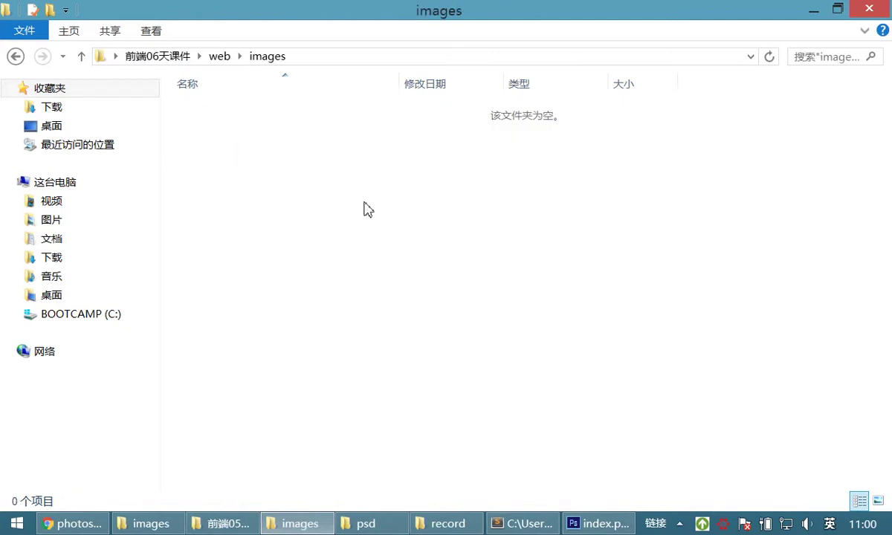
pyautogui.click(599, 523)
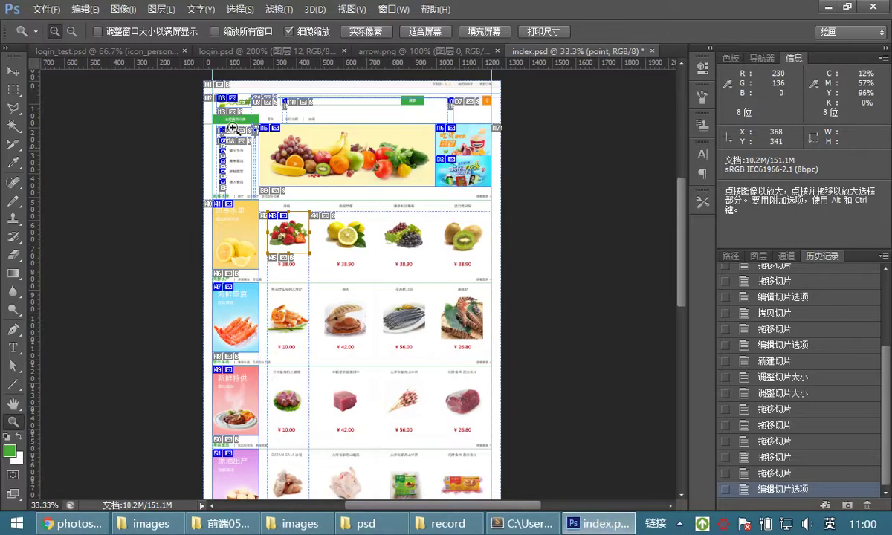
pyautogui.click(46, 9)
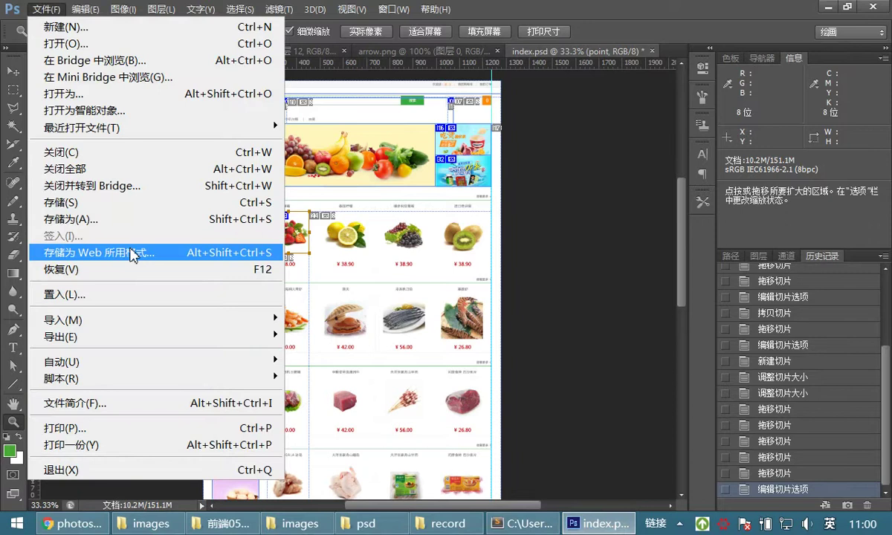
pyautogui.click(548, 269)
pyautogui.click(12, 73)
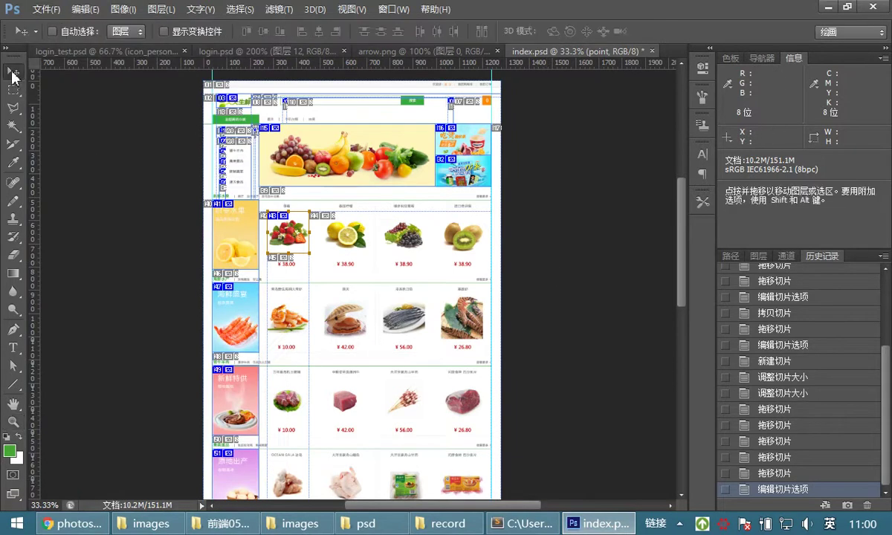
# Examine the slices around the logo, search box and category menu in the page header at 100% zoom
pyautogui.click(13, 421)
pyautogui.click(301, 185)
pyautogui.click(296, 180)
pyautogui.scroll(3, 260, 158)
pyautogui.click(233, 185)
pyautogui.moveTo(241, 194); pyautogui.dragTo(256, 210)
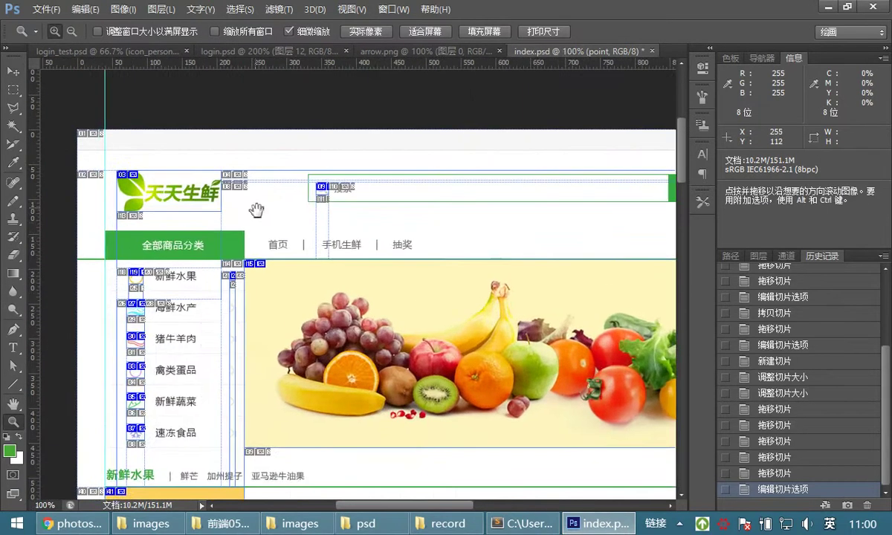
pyautogui.click(13, 72)
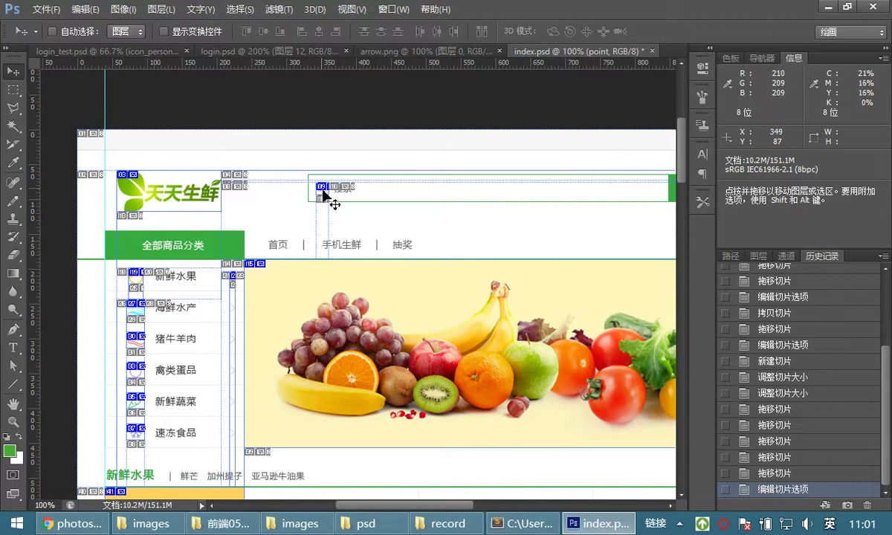
pyautogui.moveTo(431, 214); pyautogui.dragTo(313, 215)
pyautogui.moveTo(406, 210); pyautogui.dragTo(95, 199)
pyautogui.moveTo(223, 221); pyautogui.dragTo(400, 243)
pyautogui.moveTo(76, 226); pyautogui.dragTo(248, 246)
pyautogui.moveTo(310, 223); pyautogui.dragTo(332, 209)
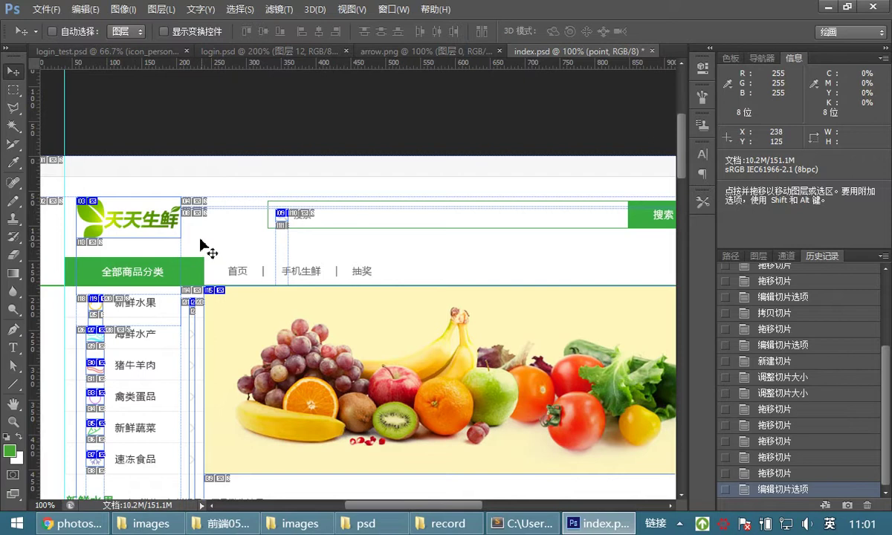
# Find the layer behind the page header in the layer list and hide this white page background, 图层 0
pyautogui.hscroll(-2, 238, 227)
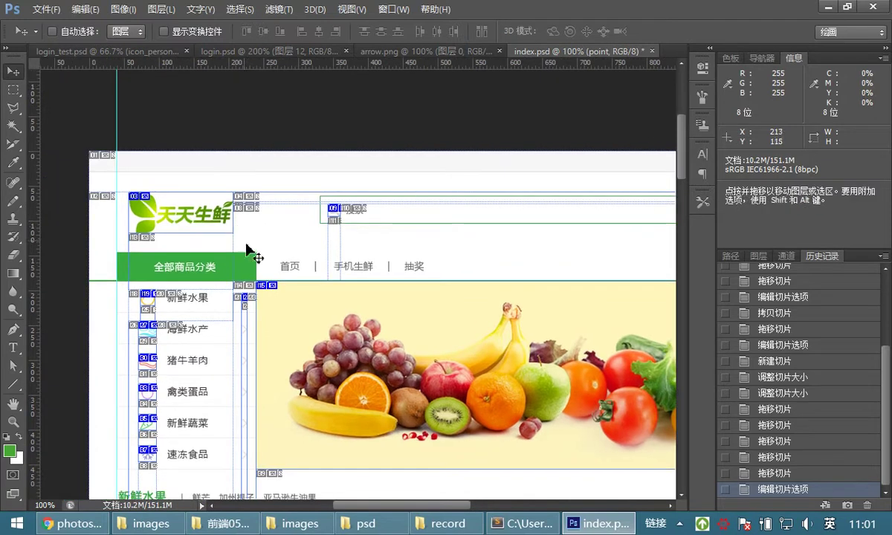
pyautogui.keyDown('ctrl'); pyautogui.click(190, 190); pyautogui.keyUp('ctrl')
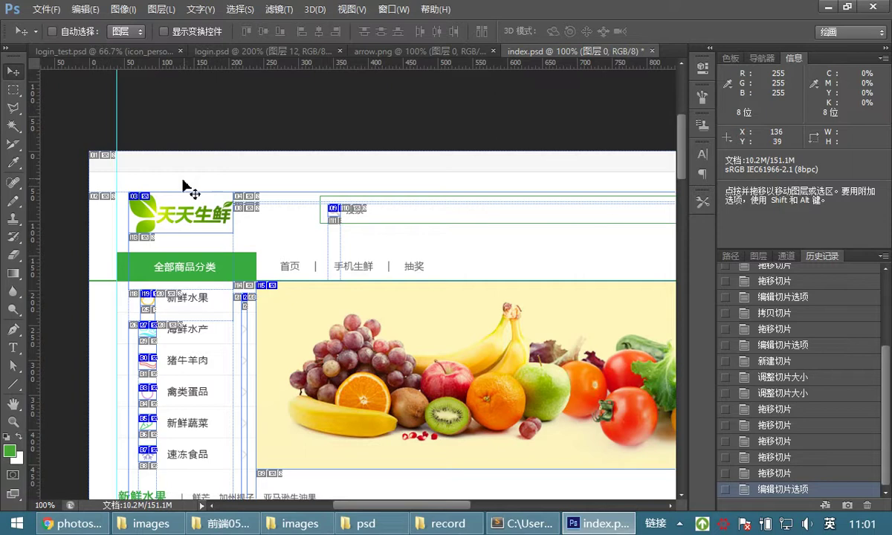
pyautogui.click(759, 256)
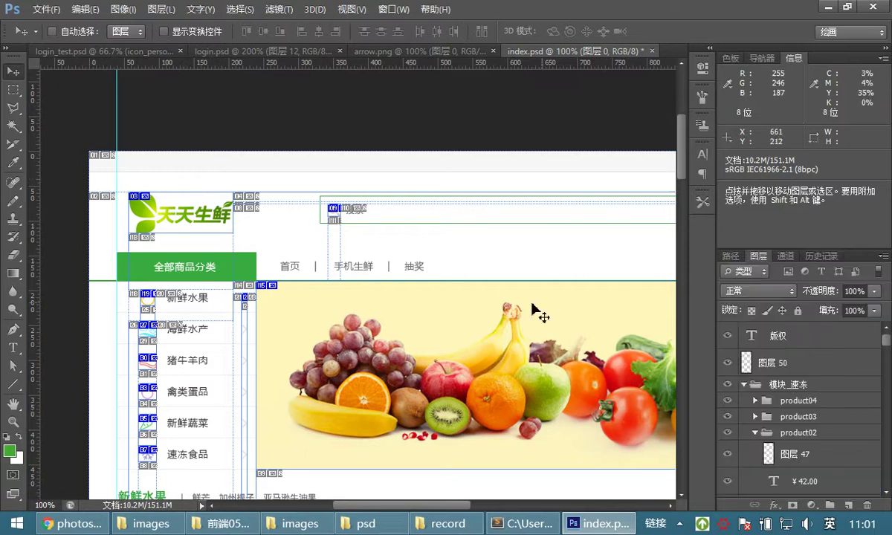
pyautogui.keyDown('ctrl'); pyautogui.click(185, 199); pyautogui.keyUp('ctrl')
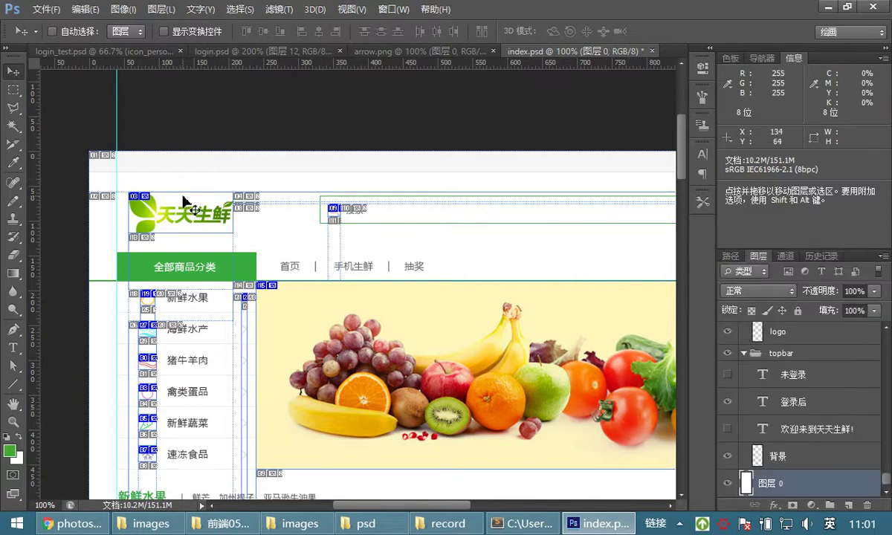
pyautogui.click(728, 484)
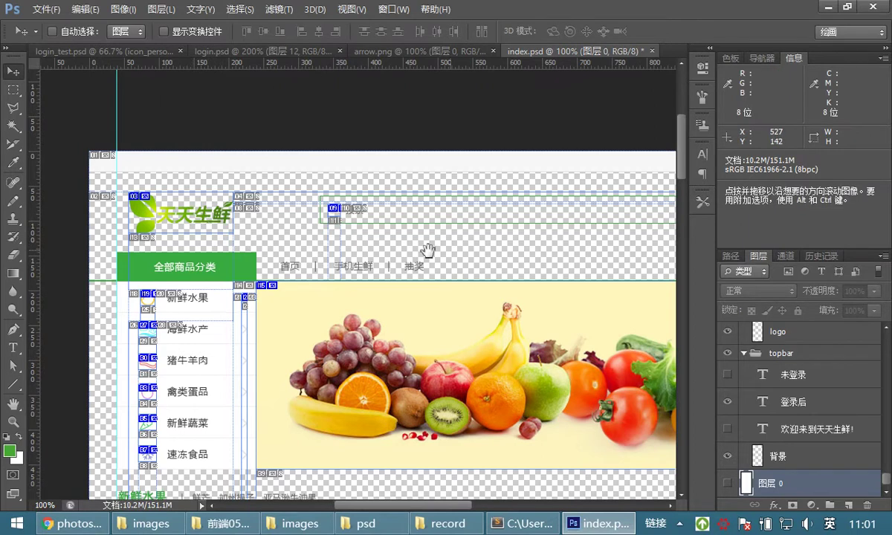
# Hide 图层 4, the light background behind the 我的购物车 shopping cart icon in the page header
pyautogui.hscroll(3, 420, 252)
pyautogui.scroll(-1, 420, 251)
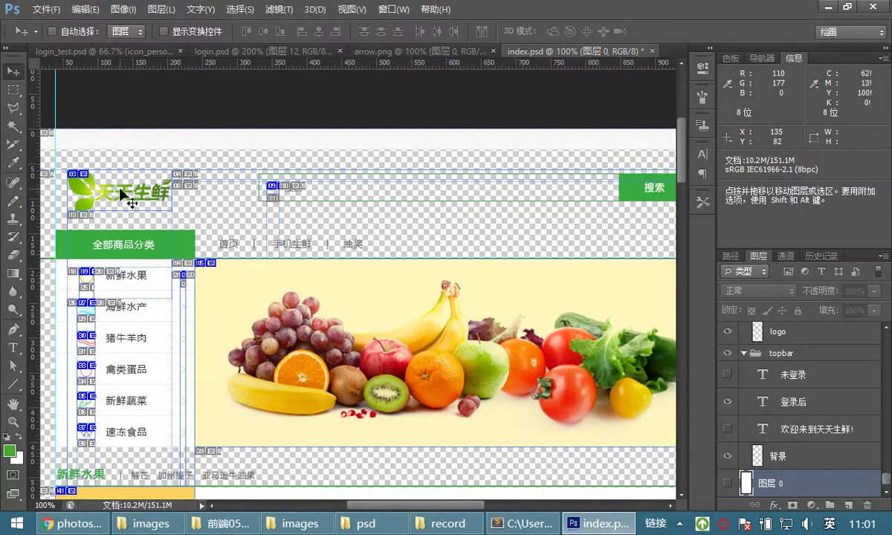
pyautogui.hscroll(4, 372, 217)
pyautogui.scroll(1, 371, 218)
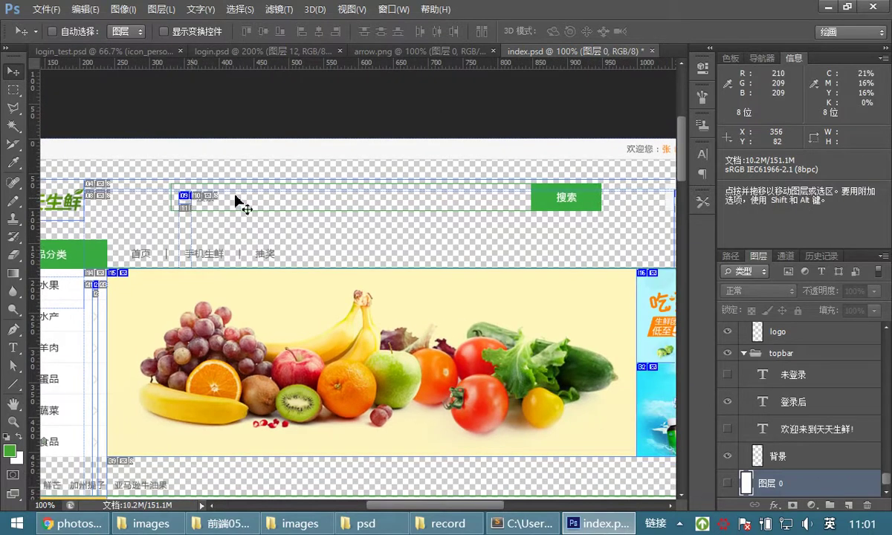
pyautogui.hscroll(5, 327, 223)
pyautogui.scroll(1, 327, 223)
pyautogui.hscroll(1, 327, 222)
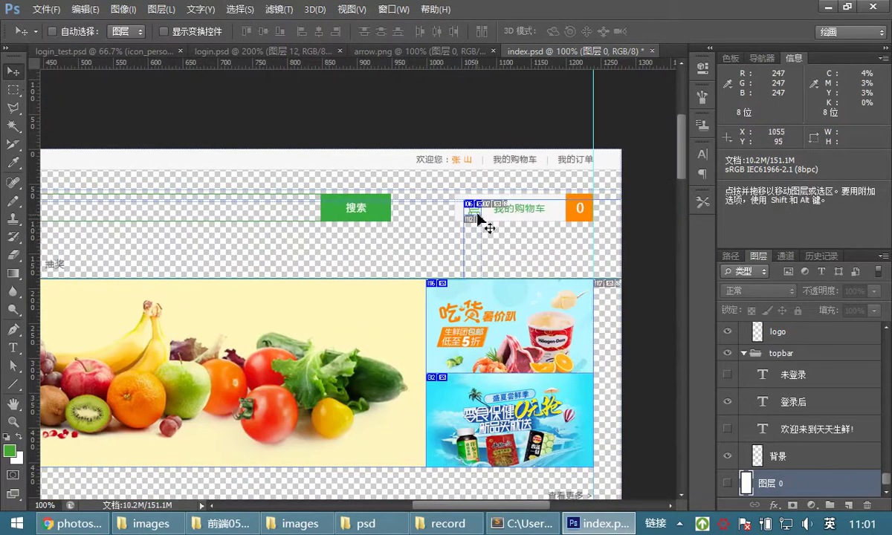
pyautogui.click(14, 421)
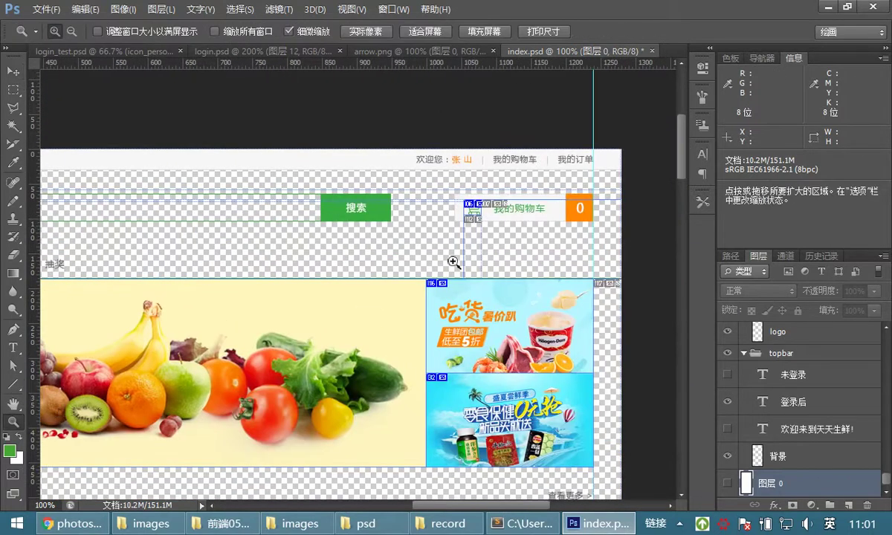
pyautogui.click(512, 216)
pyautogui.click(512, 215)
pyautogui.click(513, 220)
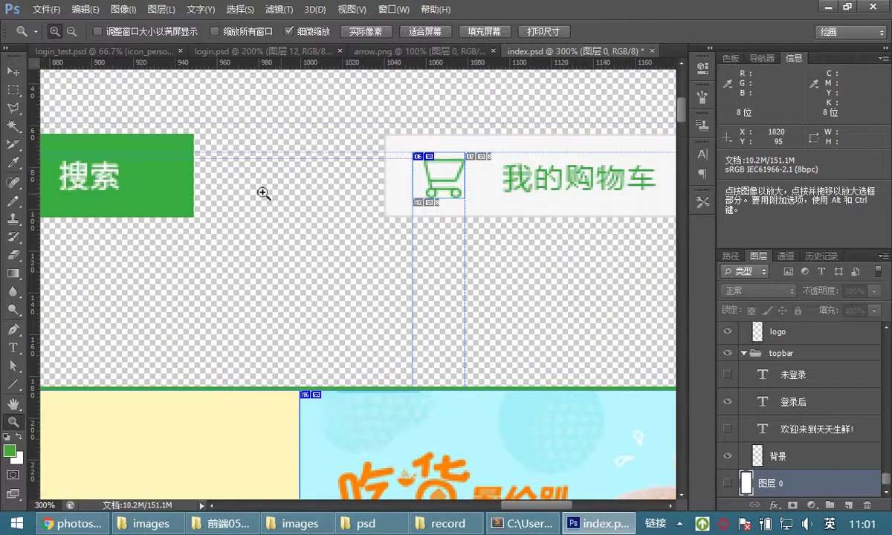
pyautogui.click(14, 71)
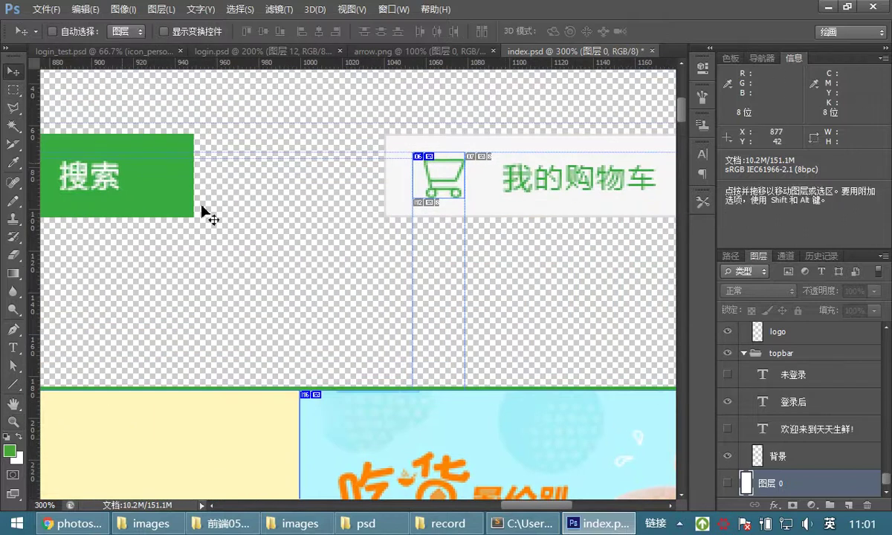
pyautogui.keyDown('ctrl'); pyautogui.click(482, 191); pyautogui.keyUp('ctrl')
pyautogui.click(731, 342)
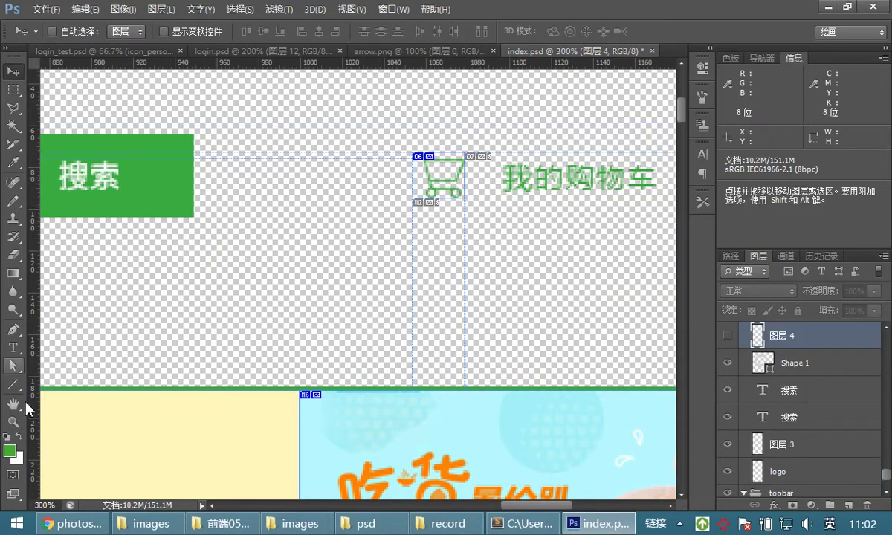
# Hide the 菜单背景 layer behind the icons of the 全部商品分类 category menu
pyautogui.doubleClick(14, 421)
pyautogui.moveTo(256, 234); pyautogui.dragTo(442, 188)
pyautogui.moveTo(182, 236); pyautogui.dragTo(316, 187)
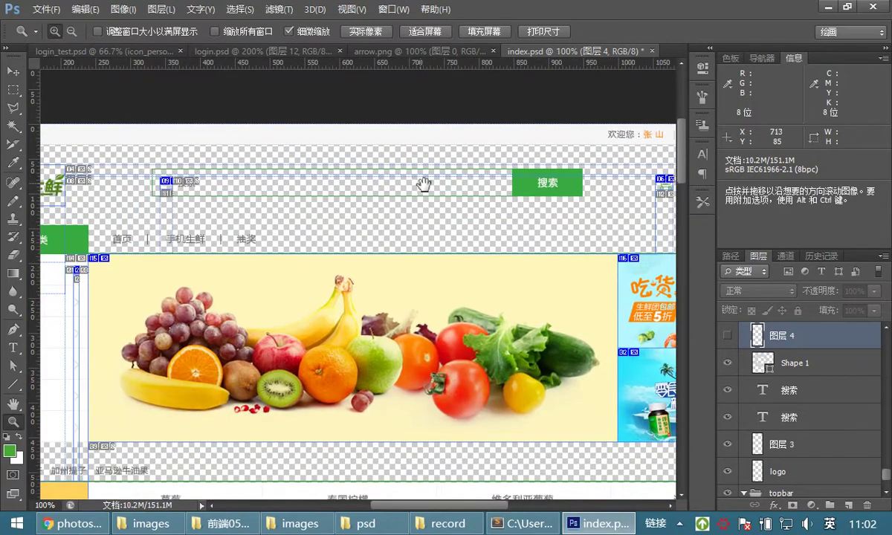
pyautogui.moveTo(197, 227); pyautogui.dragTo(348, 199)
pyautogui.click(189, 290)
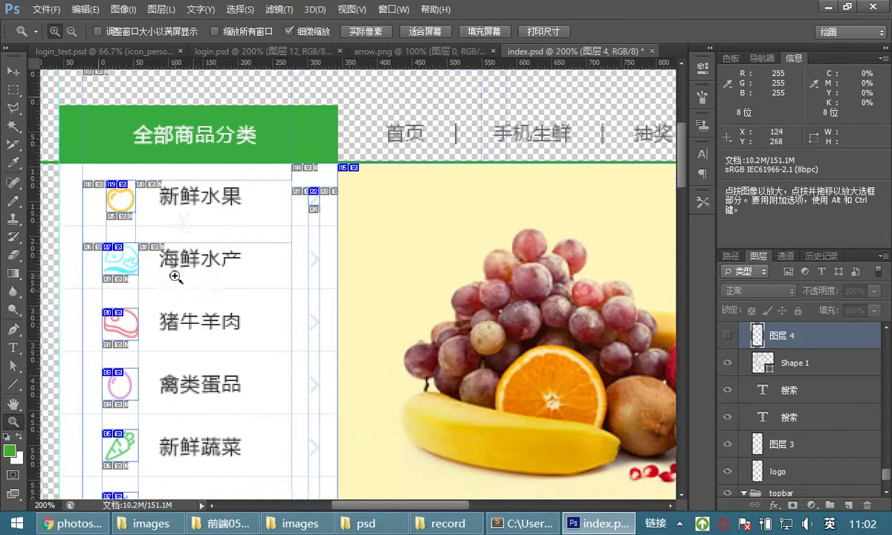
pyautogui.moveTo(176, 220); pyautogui.dragTo(184, 202)
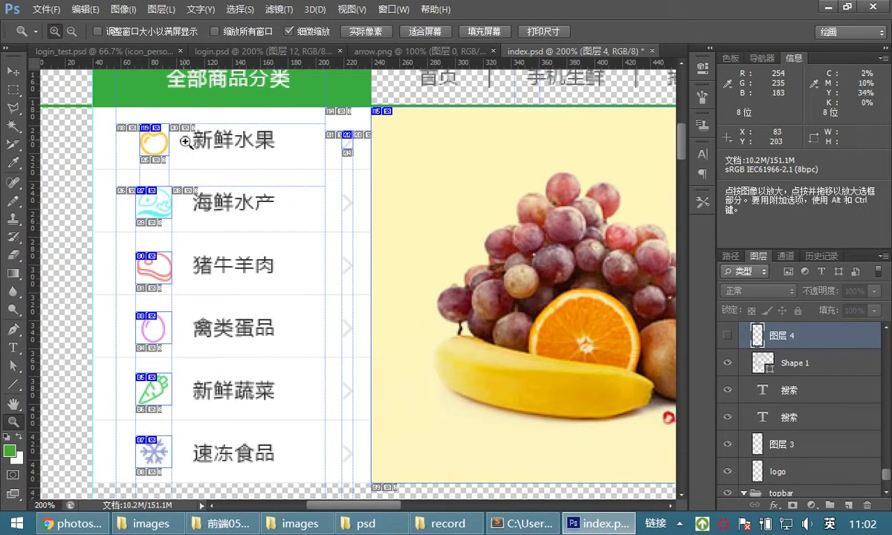
pyautogui.click(13, 73)
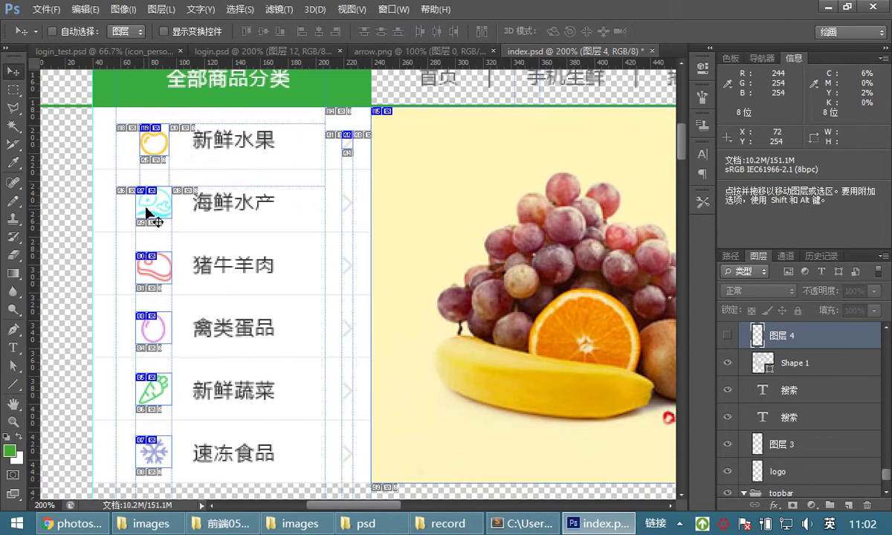
pyautogui.keyDown('ctrl'); pyautogui.click(182, 154); pyautogui.keyUp('ctrl')
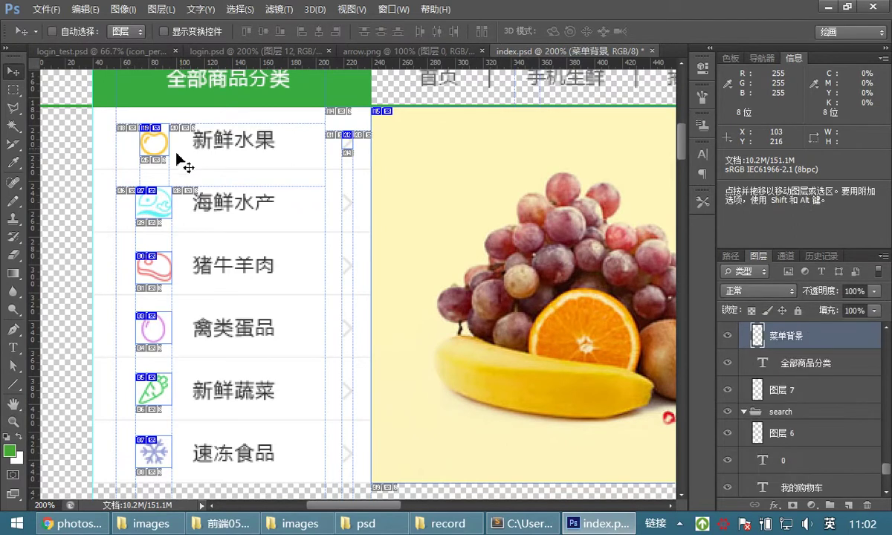
pyautogui.click(728, 339)
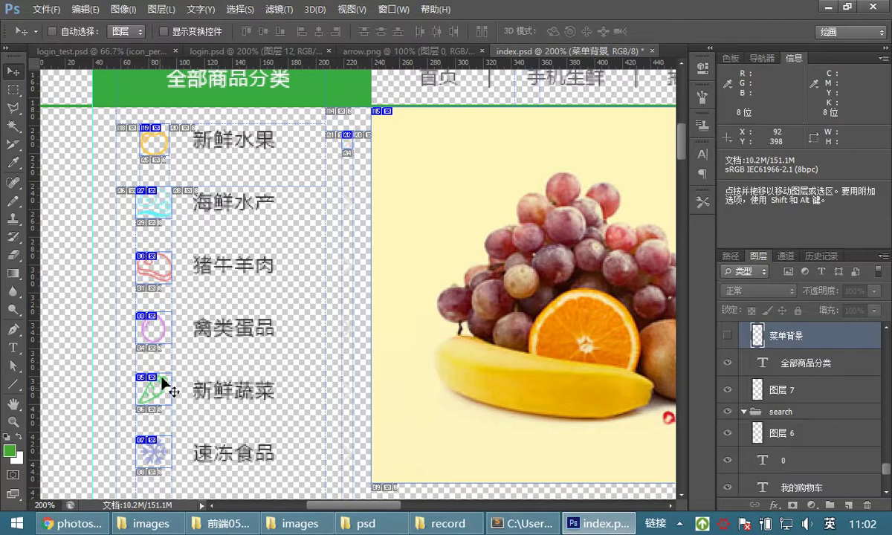
# Examine the category arrow, banner and product section slices against the transparent background, ending with a 50% overview of the page
pyautogui.moveTo(343, 215); pyautogui.dragTo(189, 198)
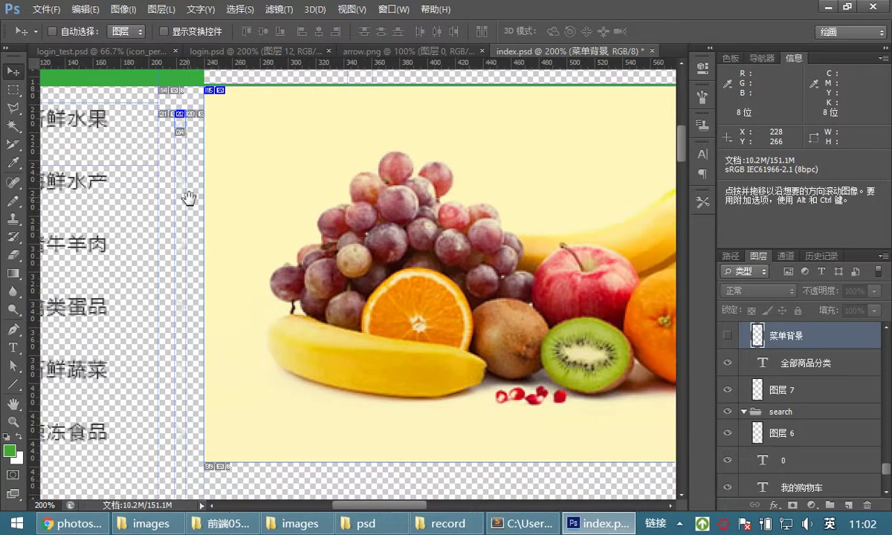
pyautogui.doubleClick(14, 422)
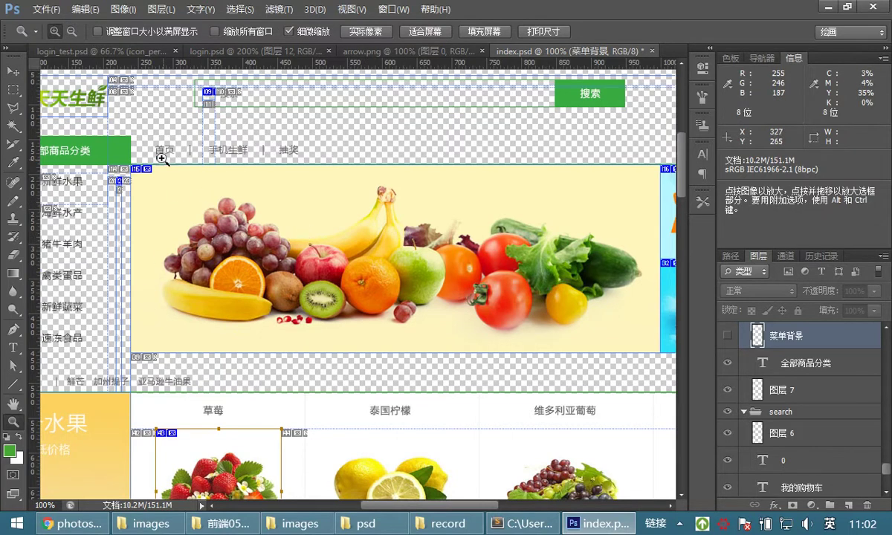
pyautogui.moveTo(483, 256); pyautogui.dragTo(293, 236)
pyautogui.moveTo(389, 295); pyautogui.dragTo(477, 179)
pyautogui.moveTo(314, 296); pyautogui.dragTo(369, 225)
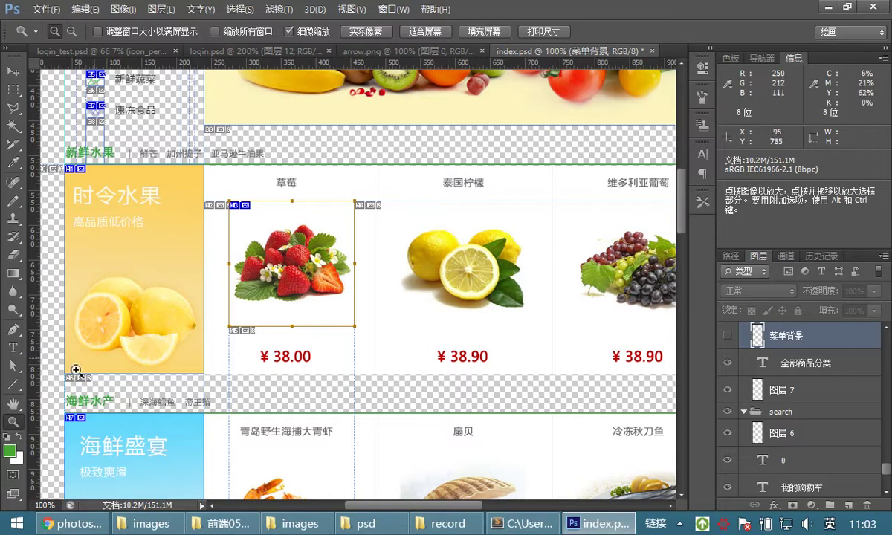
pyautogui.keyDown('alt'); pyautogui.click(330, 235); pyautogui.keyUp('alt')
pyautogui.keyDown('alt'); pyautogui.click(432, 258); pyautogui.keyUp('alt')
pyautogui.moveTo(450, 215); pyautogui.dragTo(371, 298)
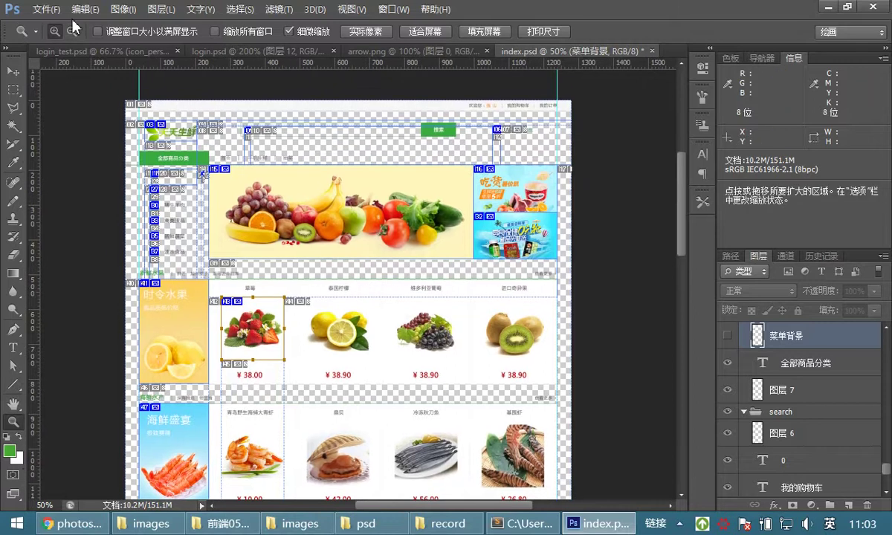
# Start saving the page for web and set the 天天生鲜 logo slice to PNG-24 format
pyautogui.click(42, 11)
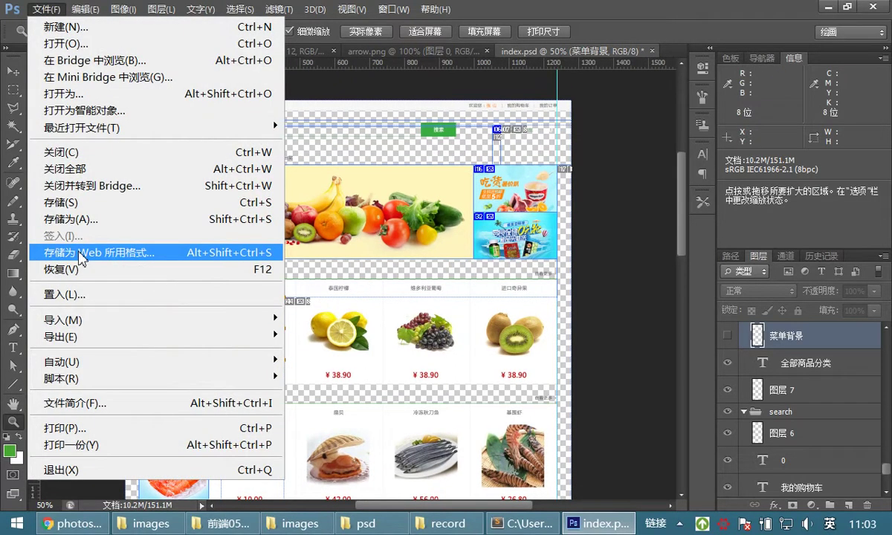
pyautogui.click(82, 253)
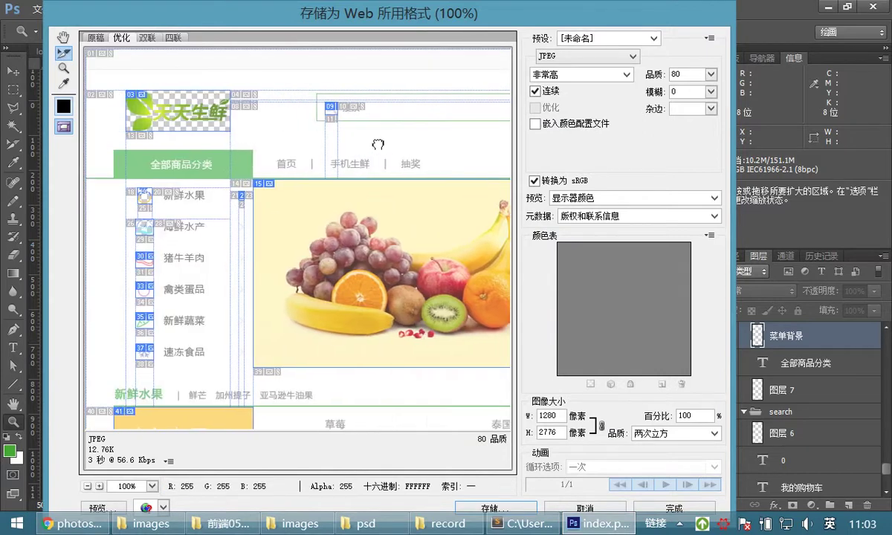
pyautogui.click(163, 115)
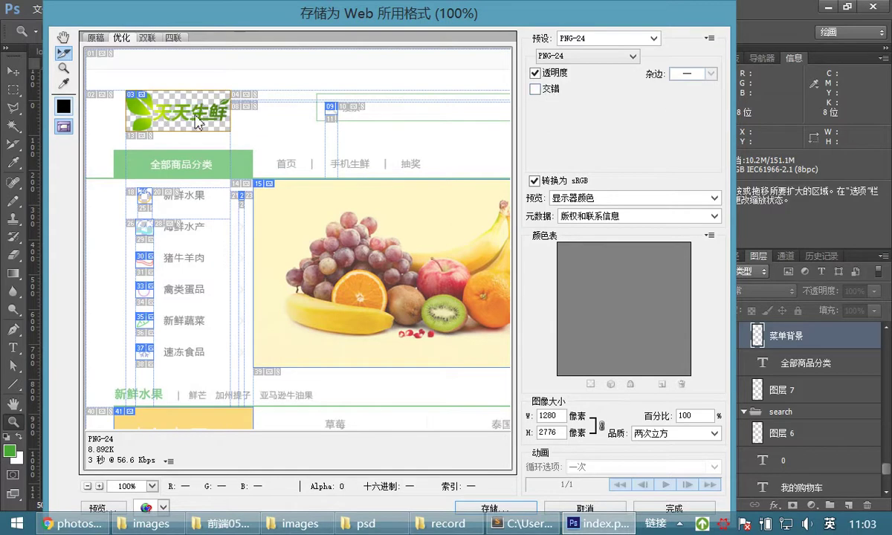
pyautogui.click(577, 58)
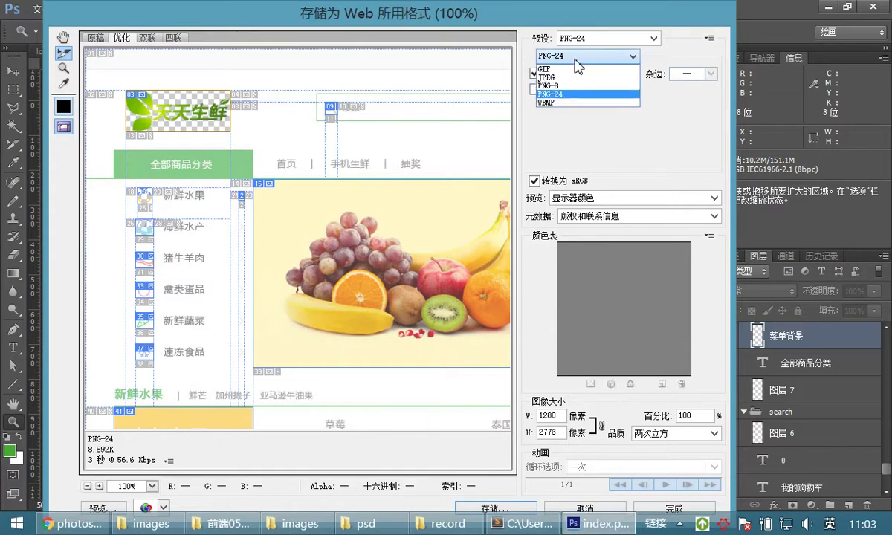
pyautogui.click(559, 95)
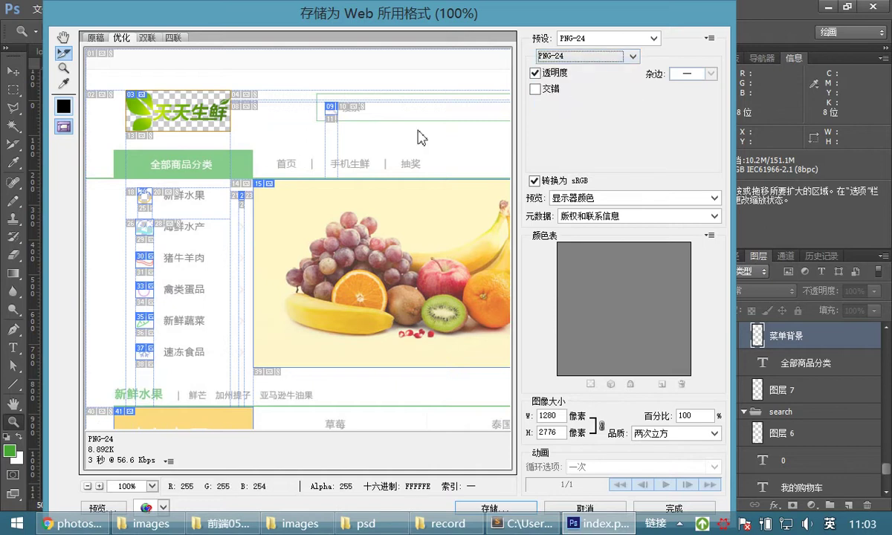
# Set the search box icon slice and the shopping cart icon slice to PNG-24 format
pyautogui.click(321, 109)
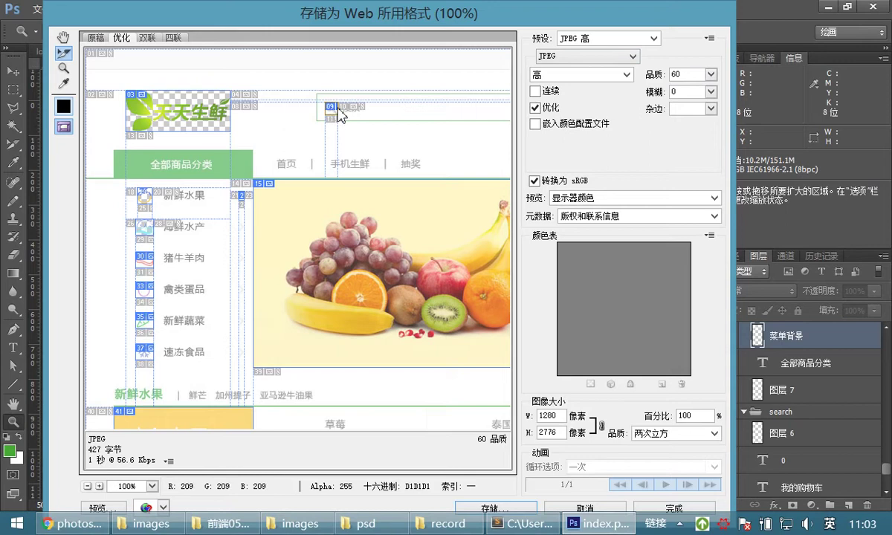
pyautogui.click(553, 59)
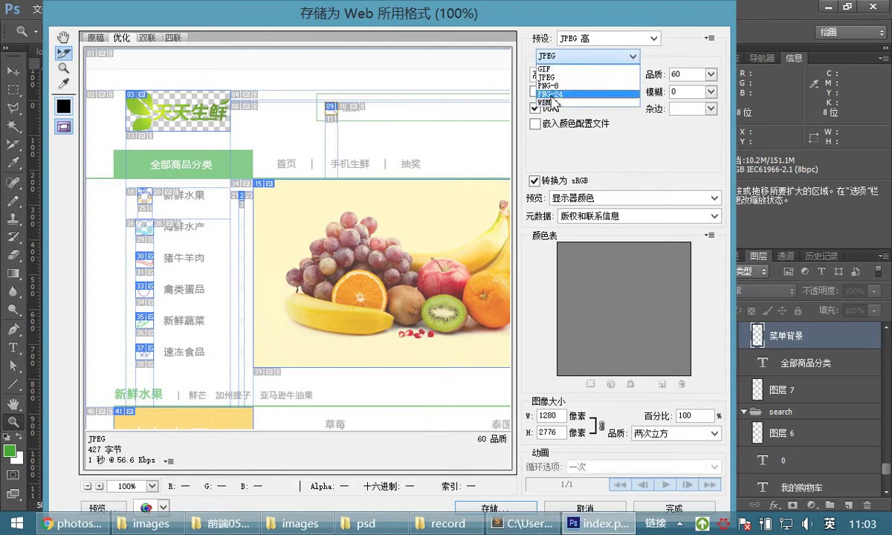
pyautogui.click(551, 95)
pyautogui.hscroll(10, 298, 157)
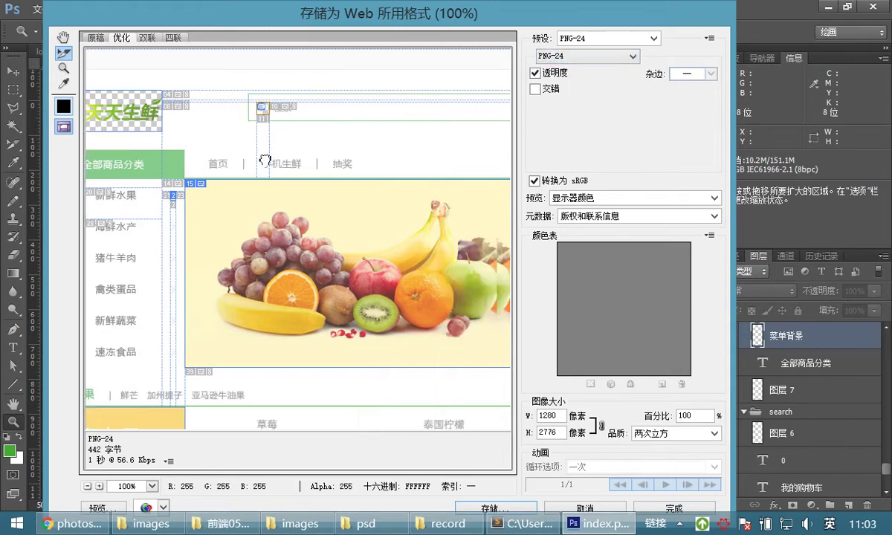
pyautogui.hscroll(2, 350, 166)
pyautogui.click(342, 111)
pyautogui.click(568, 65)
pyautogui.click(556, 95)
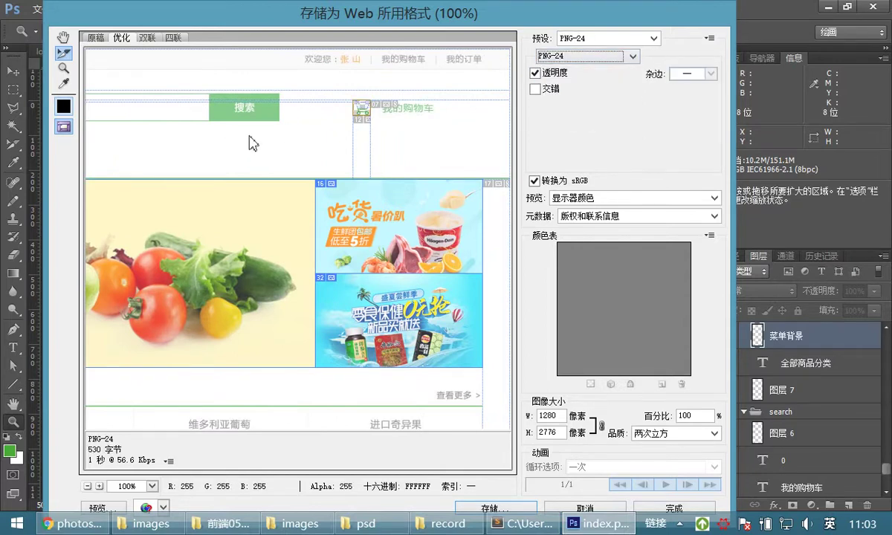
# Check the formats of the logo and first category icon slices, and set the 猪牛羊肉 icon slice to PNG-24
pyautogui.hscroll(-10, 229, 144)
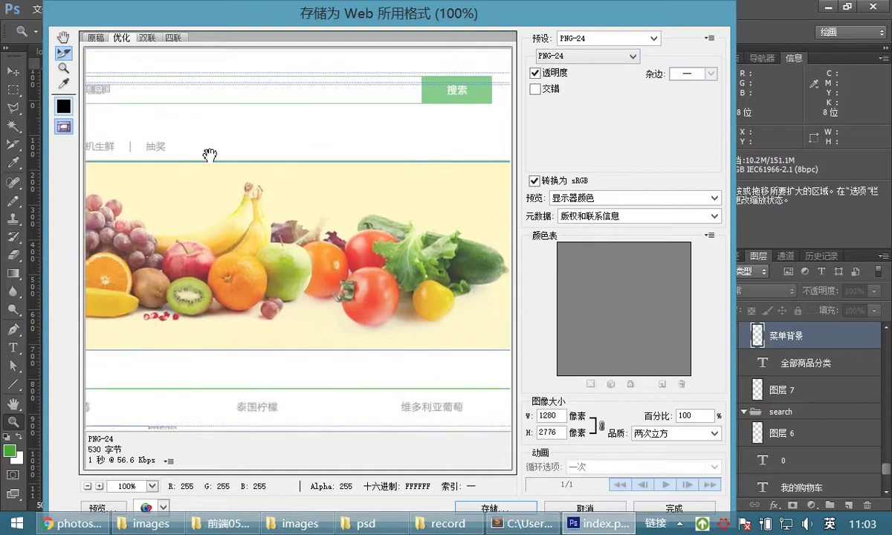
pyautogui.click(183, 96)
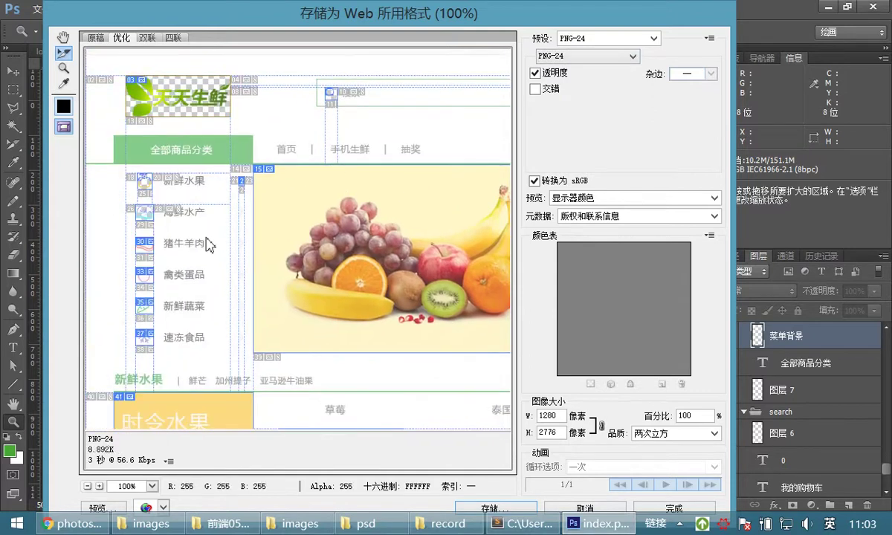
pyautogui.click(146, 195)
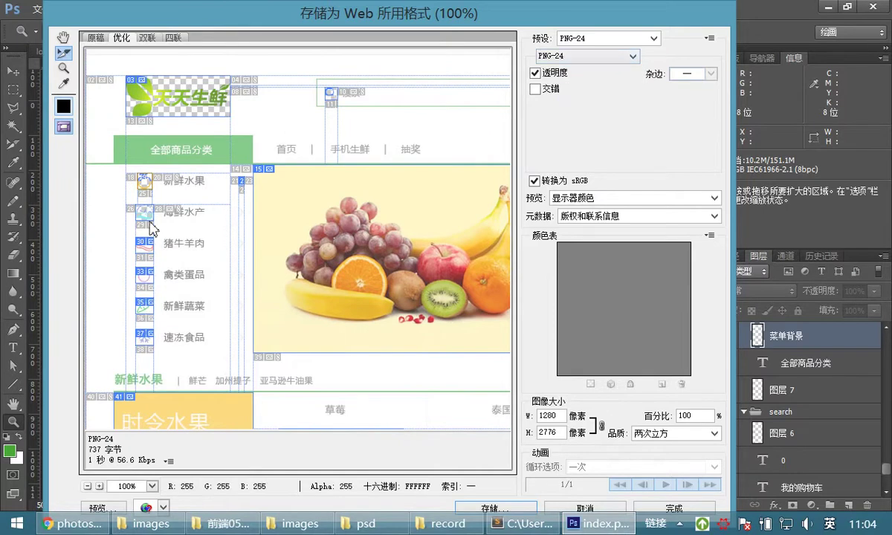
pyautogui.click(144, 251)
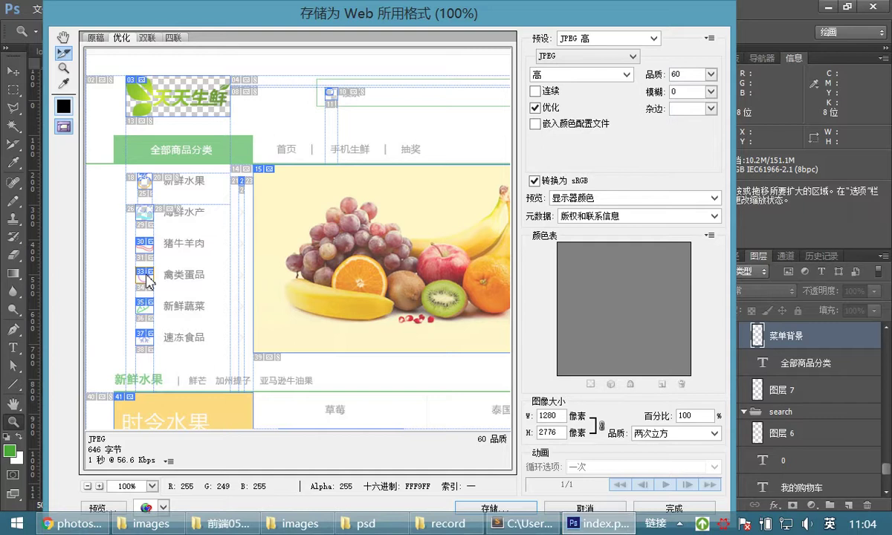
pyautogui.click(145, 250)
pyautogui.click(550, 57)
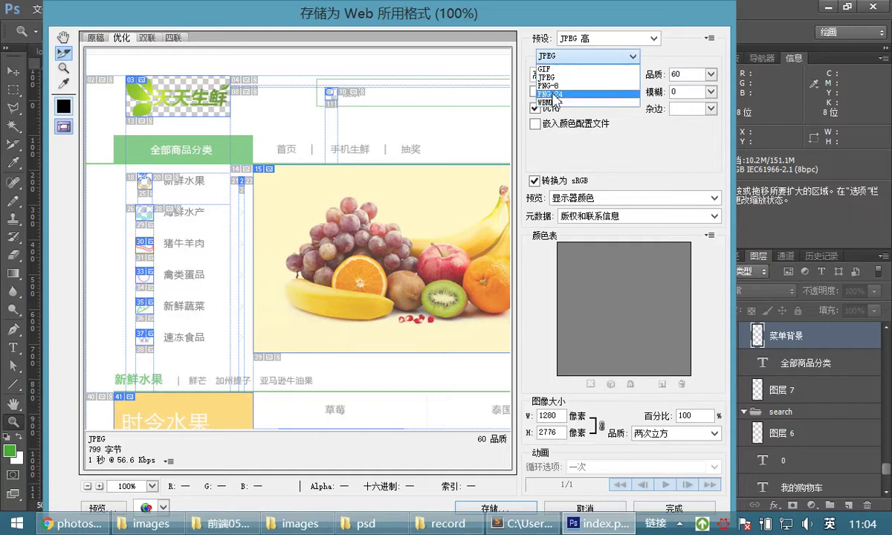
pyautogui.click(550, 89)
pyautogui.click(139, 209)
pyautogui.click(145, 188)
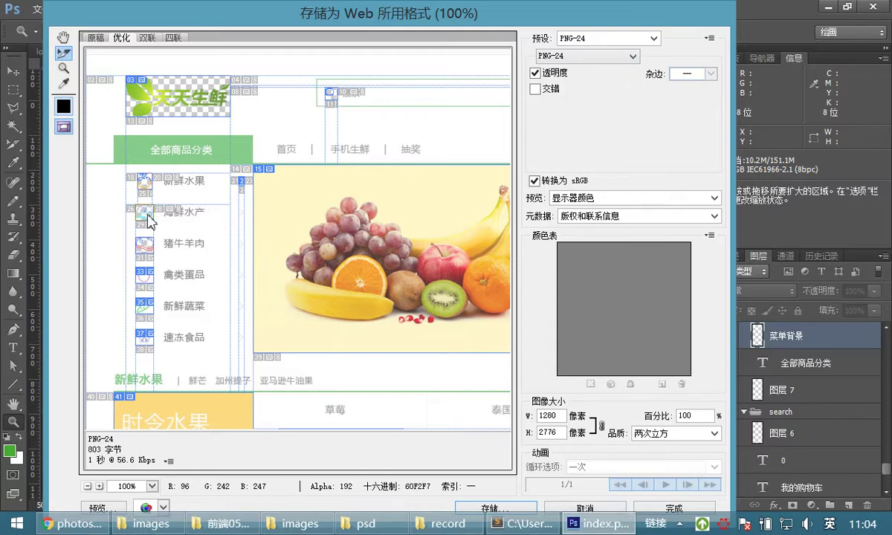
# Set the 禽类蛋品 and 新鲜蔬菜 category icon slices to PNG-24 format
pyautogui.click(147, 250)
pyautogui.click(147, 279)
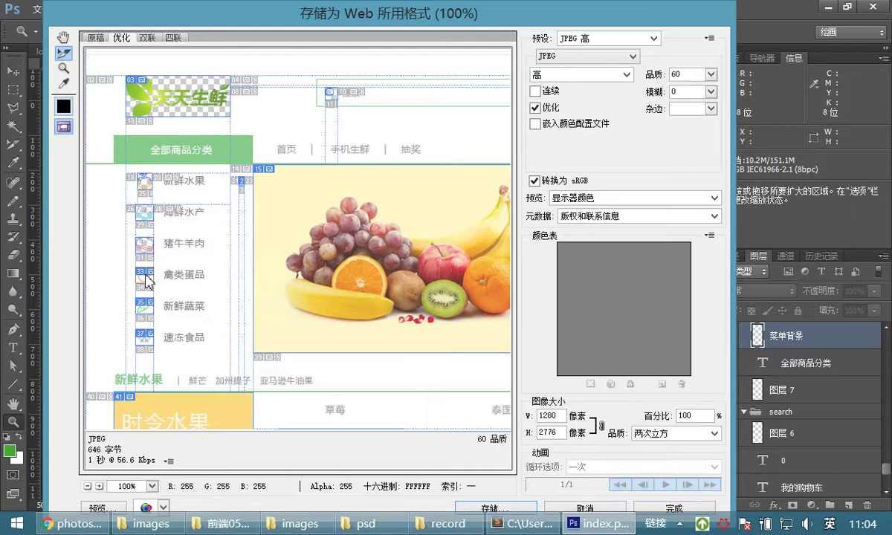
pyautogui.click(574, 58)
pyautogui.click(552, 88)
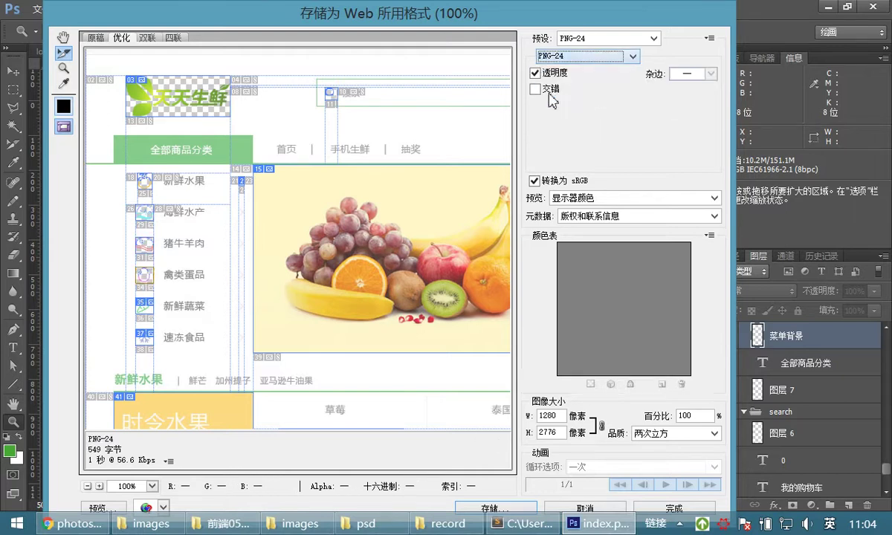
pyautogui.click(143, 288)
pyautogui.click(578, 58)
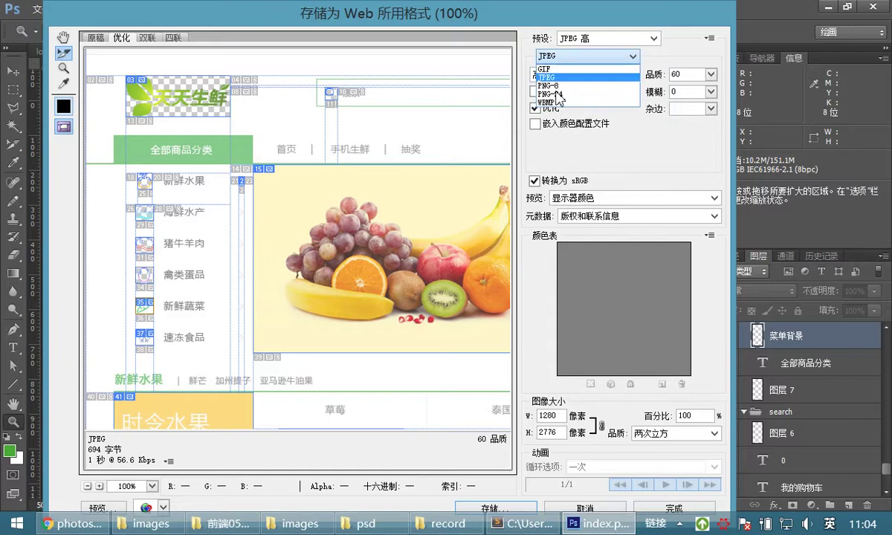
pyautogui.click(552, 89)
# Set the 速冻食品 category icon slice and the small category arrow slice to PNG-24 format
pyautogui.click(151, 344)
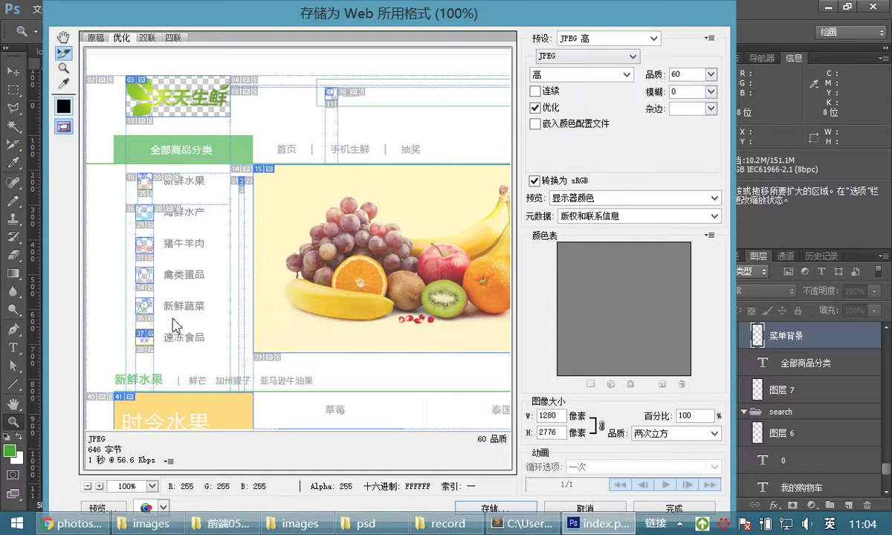
pyautogui.click(578, 58)
pyautogui.click(554, 90)
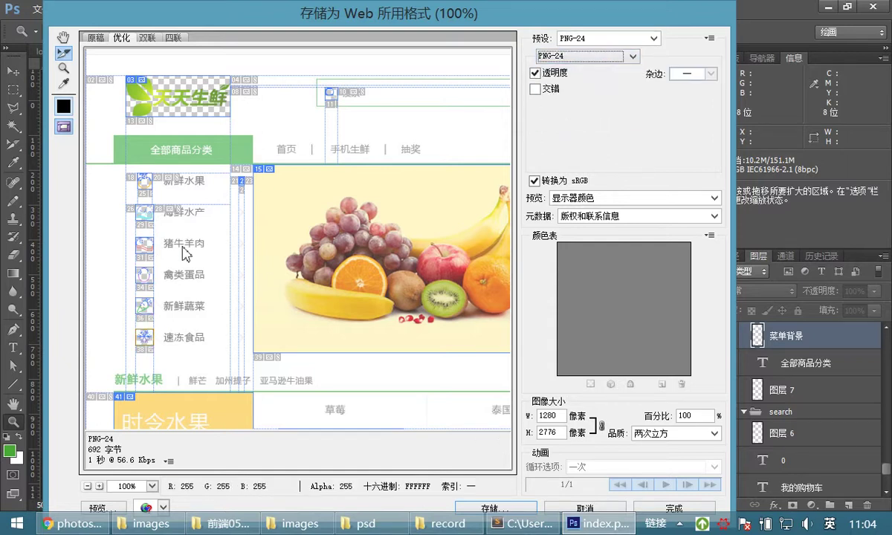
pyautogui.click(239, 184)
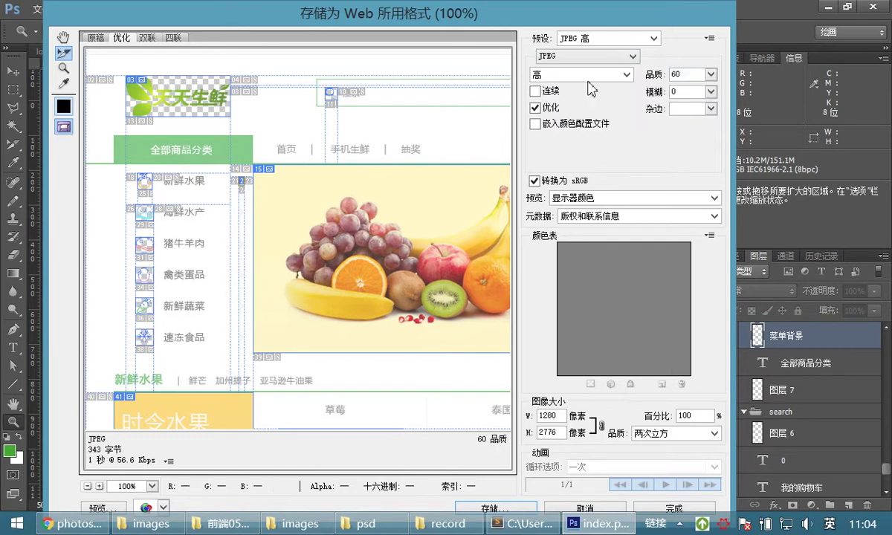
pyautogui.click(572, 56)
pyautogui.click(563, 99)
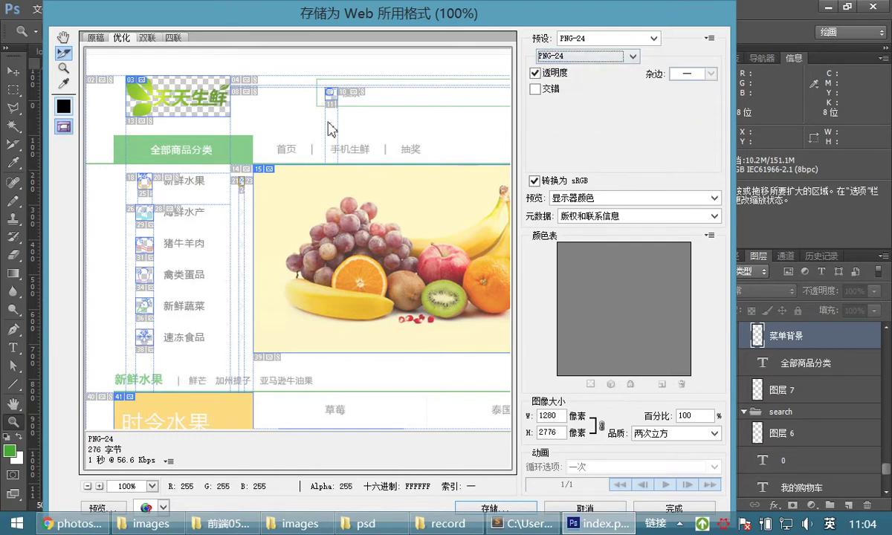
# Set the large fruit and vegetable banner slice to 非常高 JPEG quality
pyautogui.scroll(-3, 253, 146)
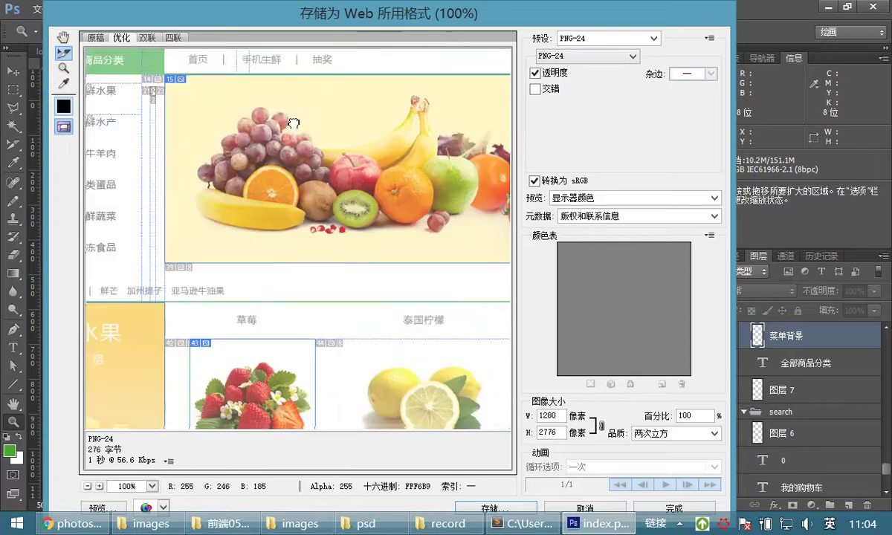
pyautogui.click(340, 164)
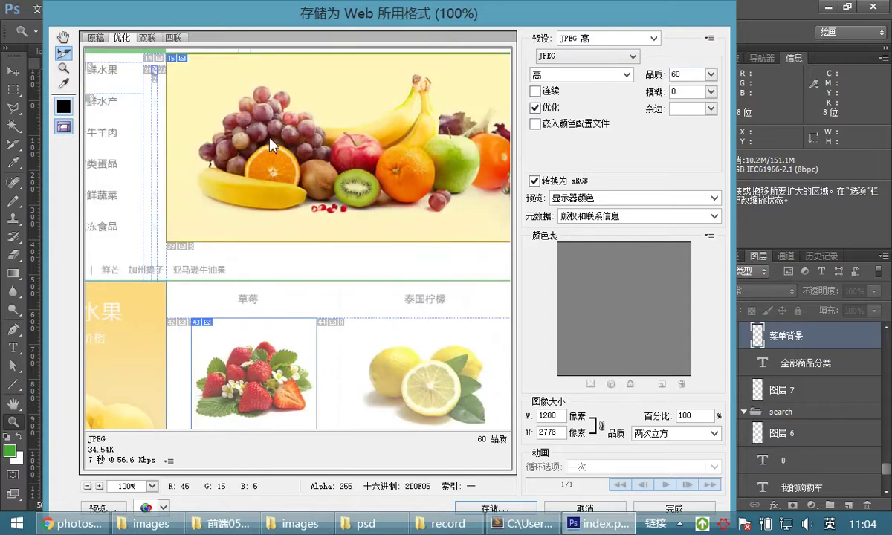
pyautogui.moveTo(343, 147); pyautogui.dragTo(243, 156)
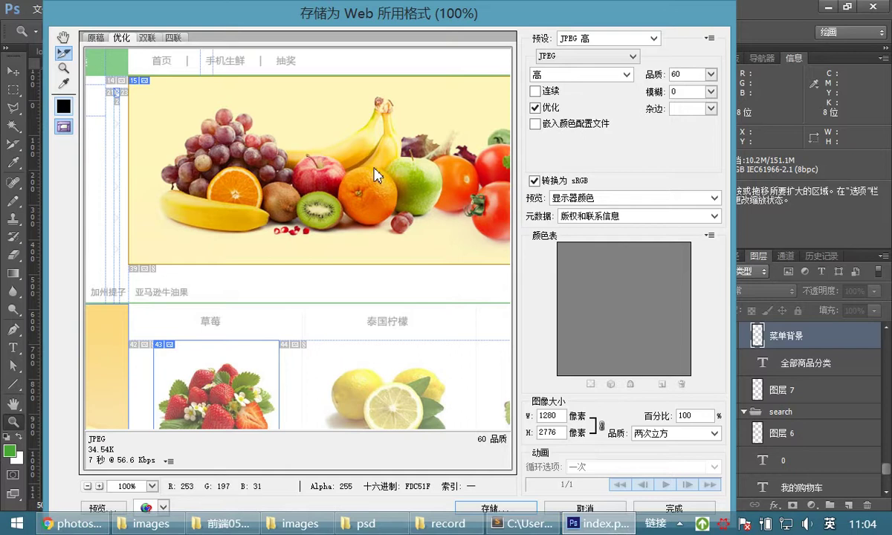
pyautogui.moveTo(354, 150); pyautogui.dragTo(281, 162)
pyautogui.moveTo(375, 171); pyautogui.dragTo(236, 179)
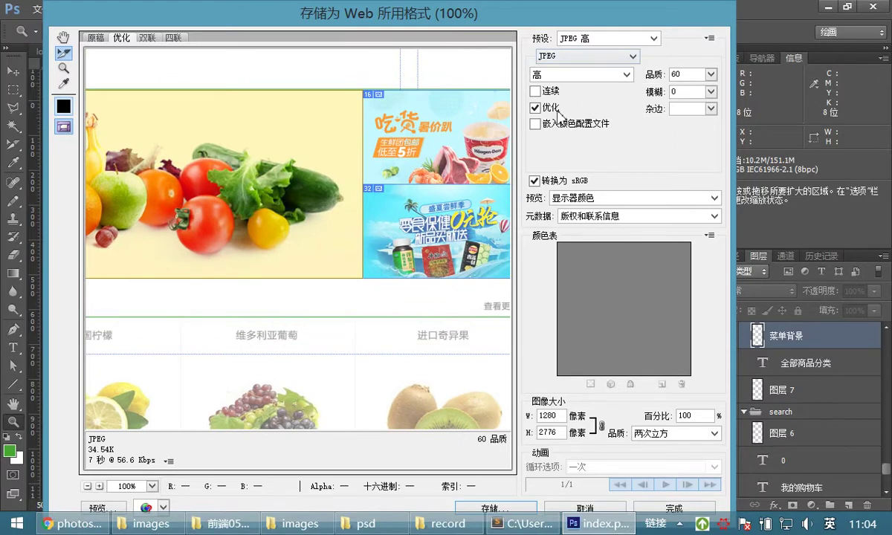
pyautogui.click(565, 76)
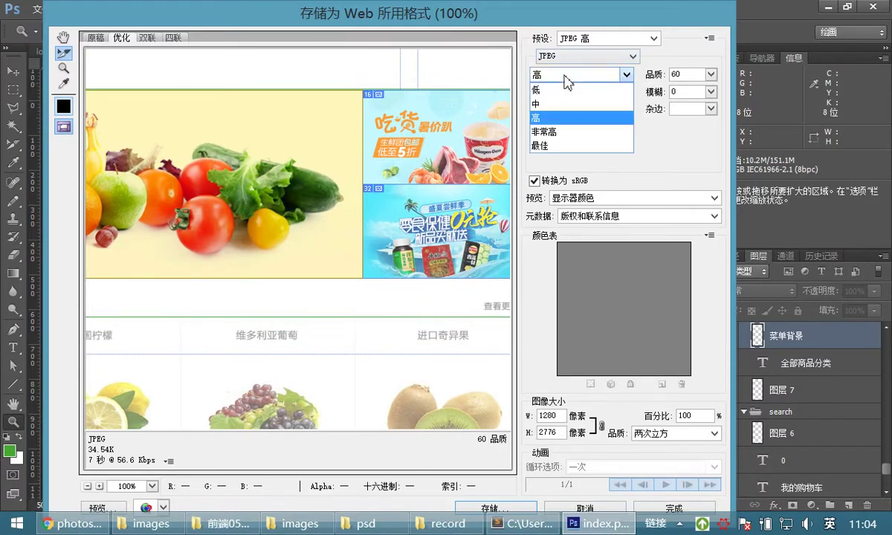
pyautogui.click(554, 133)
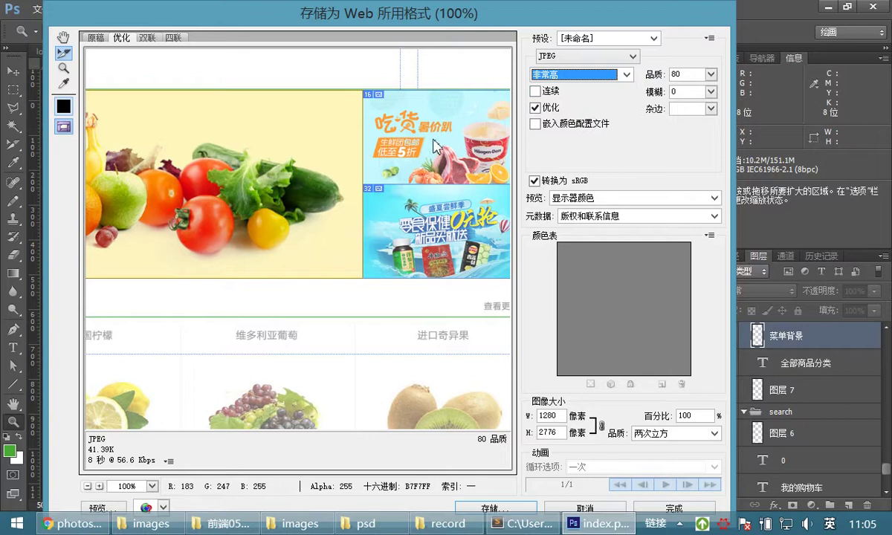
# Set the 吃货暑价趴 promotional banner slice to JPEG format with 非常高 quality
pyautogui.click(565, 55)
pyautogui.click(558, 80)
pyautogui.hscroll(2, 379, 148)
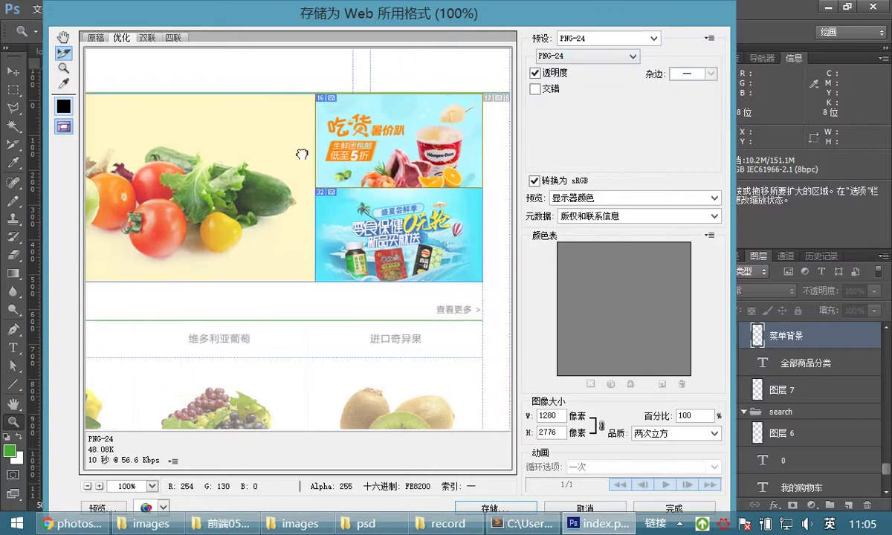
pyautogui.click(557, 56)
pyautogui.click(557, 80)
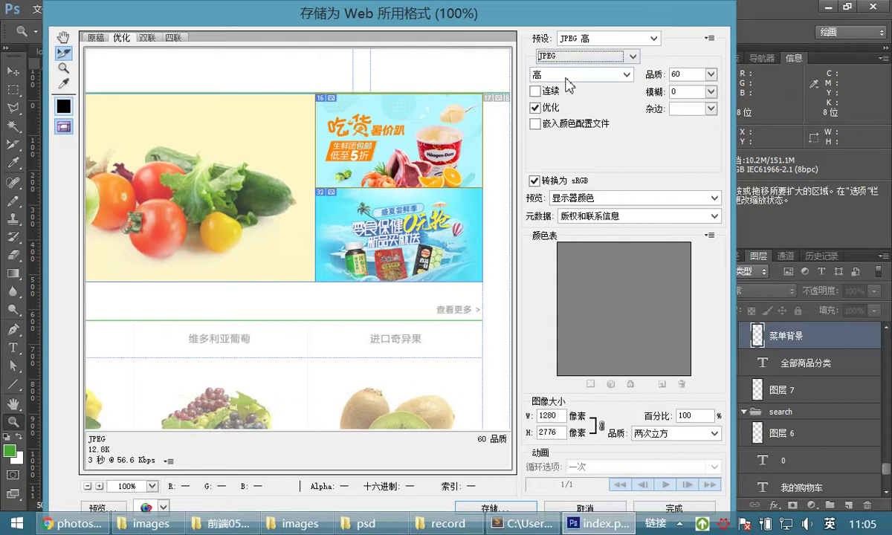
pyautogui.click(566, 77)
pyautogui.click(551, 126)
# Set the 盛夏尝鲜季 promotional banner slice to JPEG format with 非常高 quality
pyautogui.click(376, 219)
pyautogui.click(559, 57)
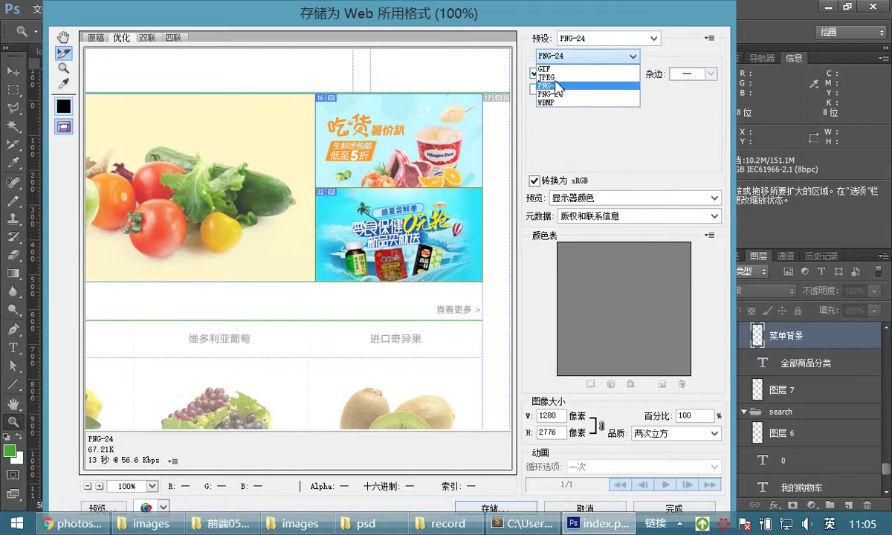
pyautogui.click(557, 79)
pyautogui.click(563, 76)
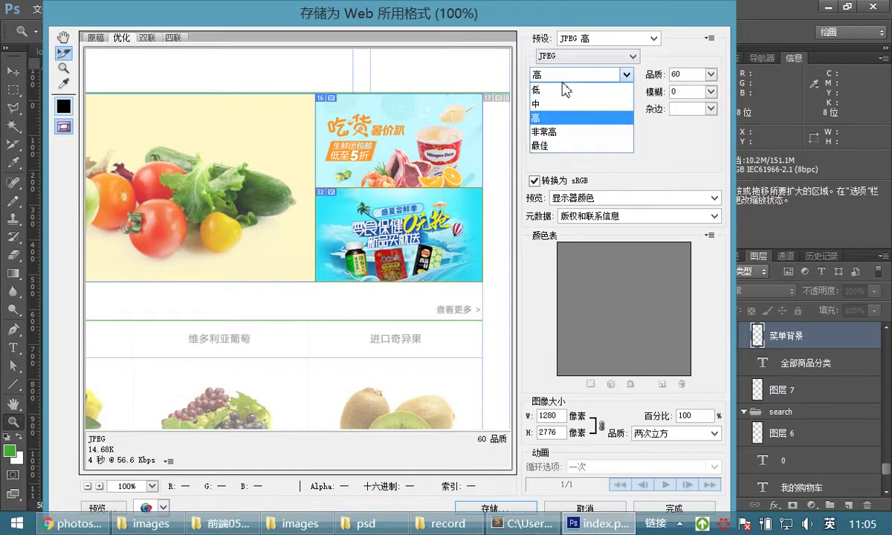
pyautogui.click(574, 126)
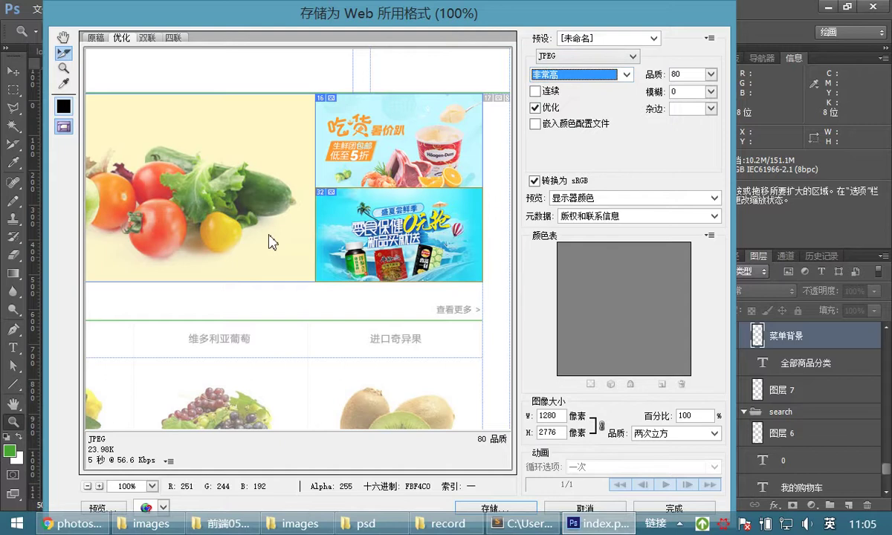
# Set the yellow 时令水果 section banner slice to JPEG format with 非常高 quality
pyautogui.scroll(-10, 364, 220)
pyautogui.scroll(1, 270, 179)
pyautogui.click(197, 158)
pyautogui.click(571, 59)
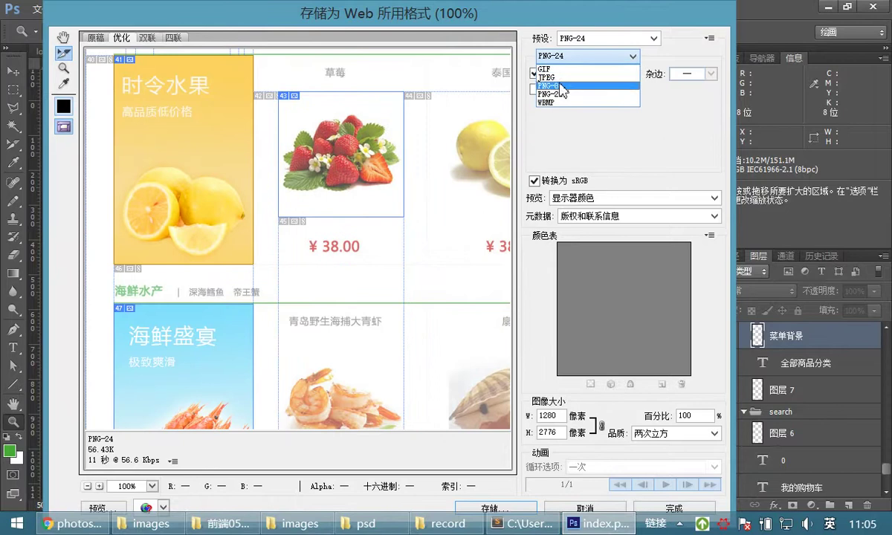
pyautogui.click(548, 77)
pyautogui.click(567, 75)
pyautogui.click(555, 130)
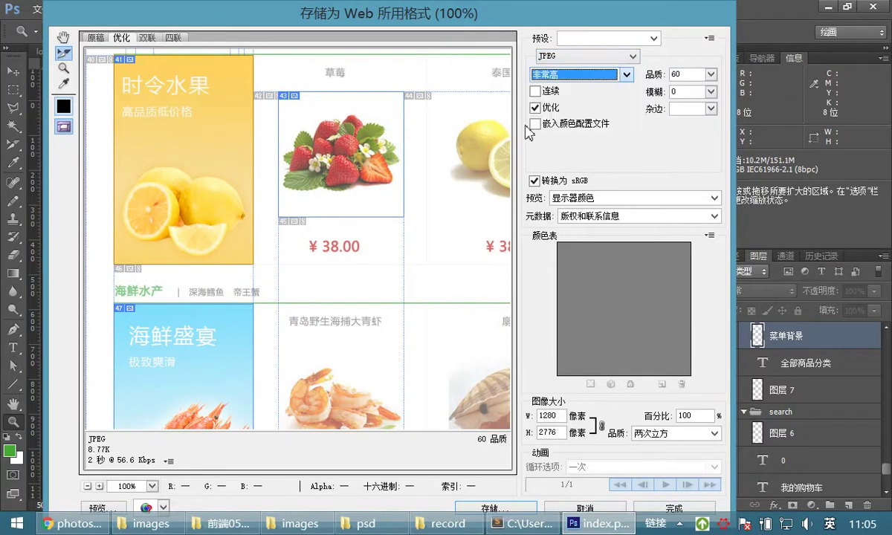
# Set the blue 海鲜盛宴 section banner slice to JPEG format with 非常高 quality
pyautogui.scroll(-3, 223, 163)
pyautogui.scroll(-1, 250, 103)
pyautogui.click(199, 170)
pyautogui.click(578, 58)
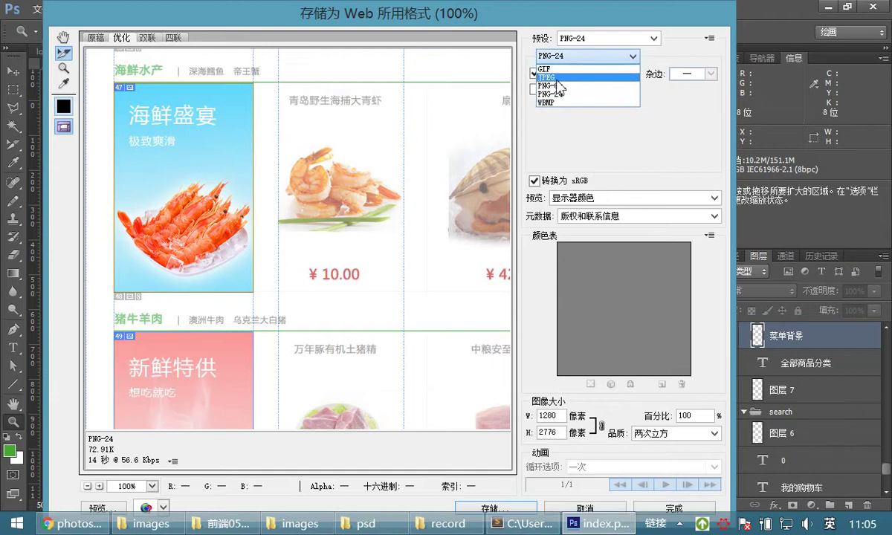
pyautogui.click(559, 77)
pyautogui.click(558, 76)
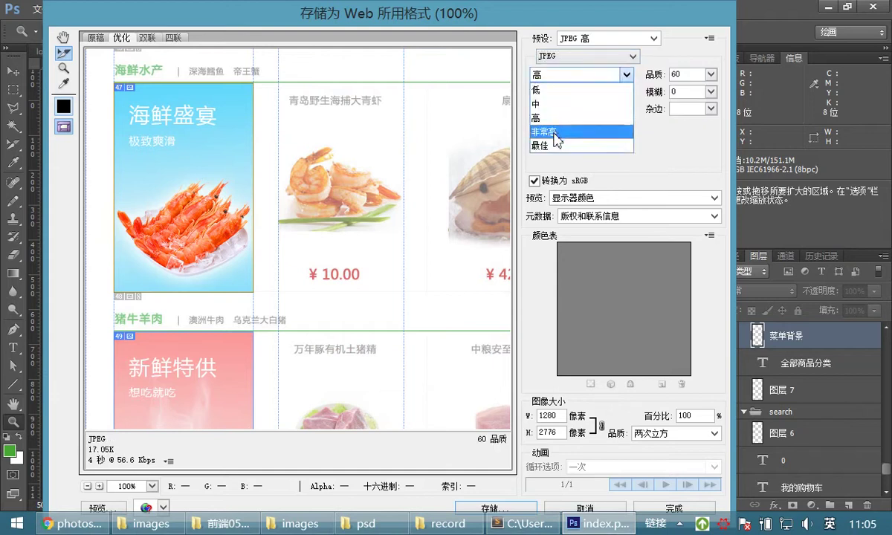
pyautogui.click(556, 133)
# Set the red 新鲜特供 banner slice in the 猪牛羊肉 section to JPEG format with 非常高 quality
pyautogui.scroll(-3, 171, 199)
pyautogui.moveTo(171, 199); pyautogui.dragTo(179, 76)
pyautogui.click(172, 175)
pyautogui.click(574, 58)
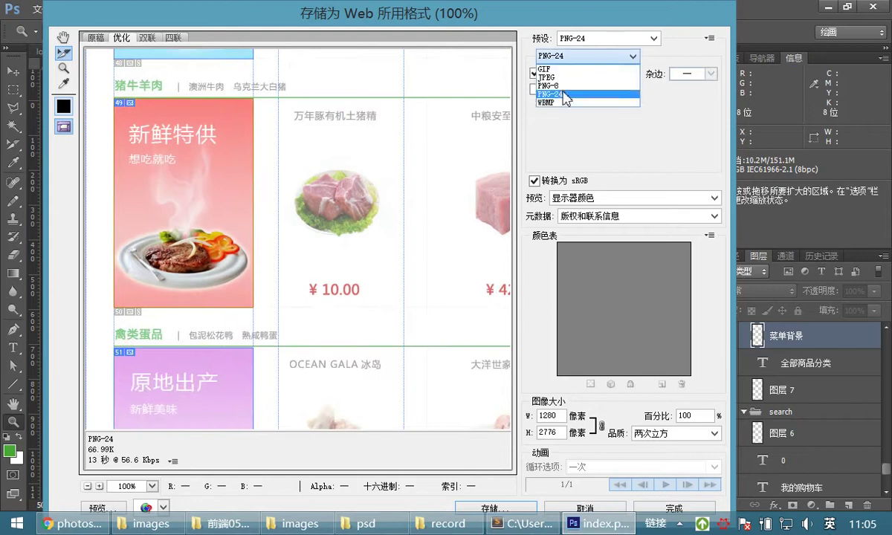
pyautogui.click(559, 76)
pyautogui.click(579, 74)
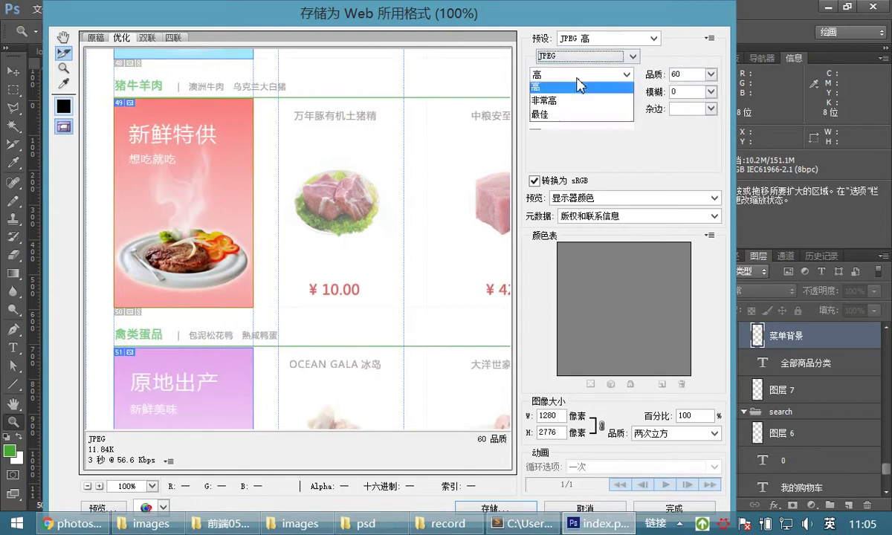
pyautogui.click(565, 99)
# Set the purple 原地出产 banner slice in the 禽类蛋品 section to JPEG format with 非常高 quality
pyautogui.moveTo(210, 256); pyautogui.dragTo(244, 108)
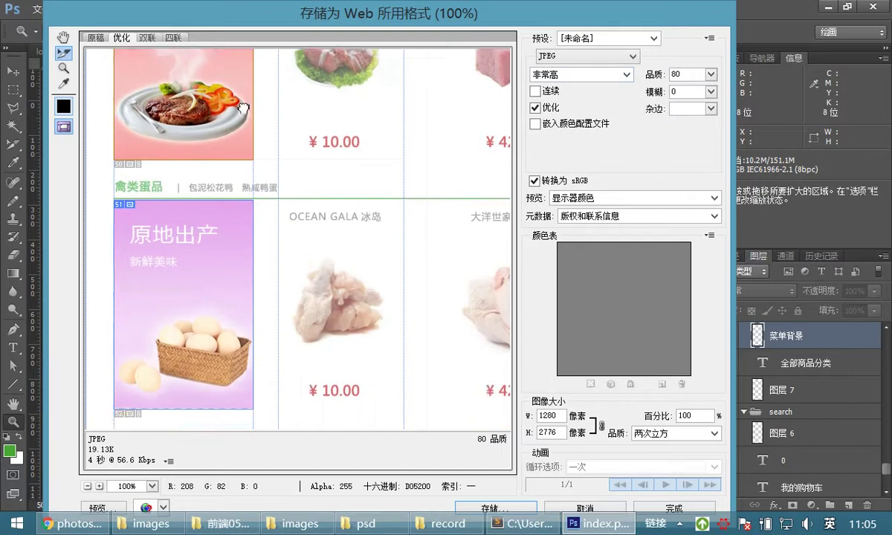
pyautogui.scroll(-3, 244, 108)
pyautogui.click(186, 178)
pyautogui.click(572, 58)
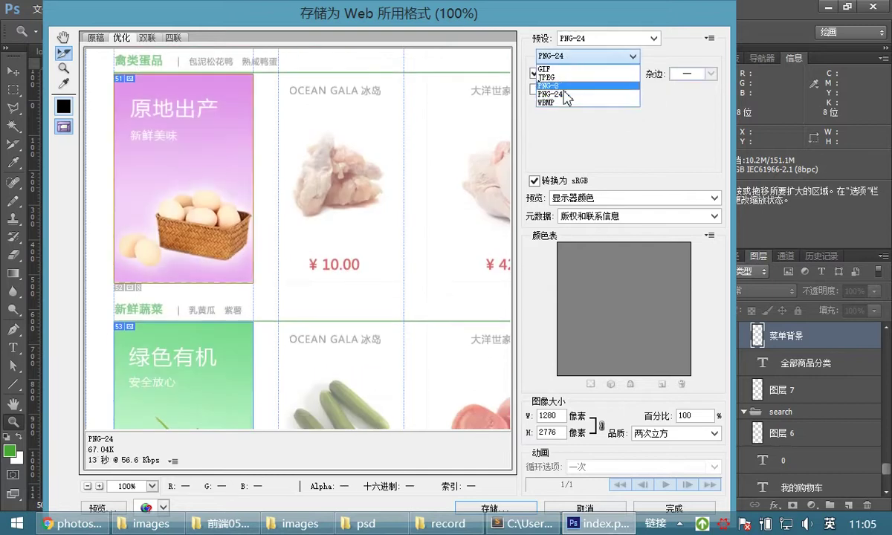
pyautogui.click(565, 77)
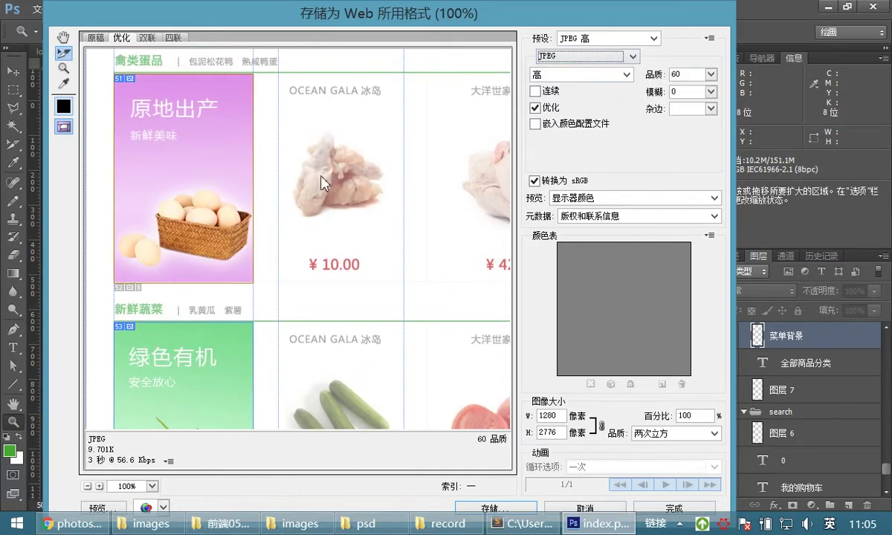
pyautogui.click(584, 76)
pyautogui.click(562, 123)
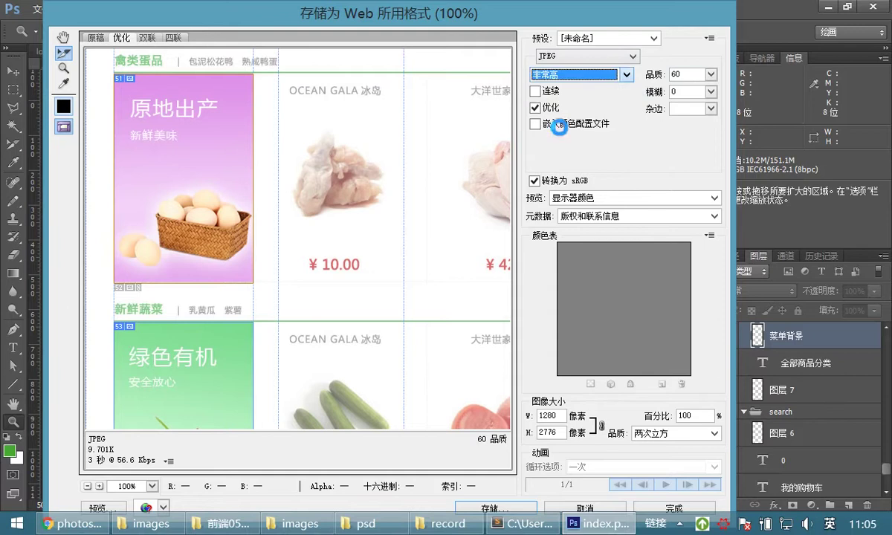
# Set the green 绿色有机 banner slice in the 新鲜蔬菜 section to JPEG format with 非常高 quality
pyautogui.scroll(-6, 229, 215)
pyautogui.click(227, 179)
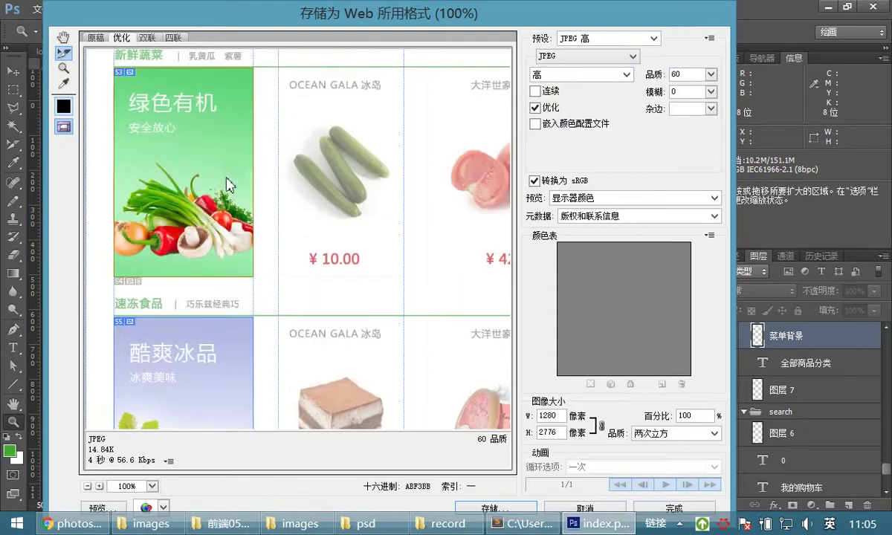
pyautogui.click(562, 61)
pyautogui.click(546, 73)
pyautogui.click(565, 75)
pyautogui.click(541, 132)
# Set the blue-violet 酷爽冰品 banner slice in the 速冻食品 section to JPEG format with 非常高 quality
pyautogui.click(180, 334)
pyautogui.scroll(-5, 207, 338)
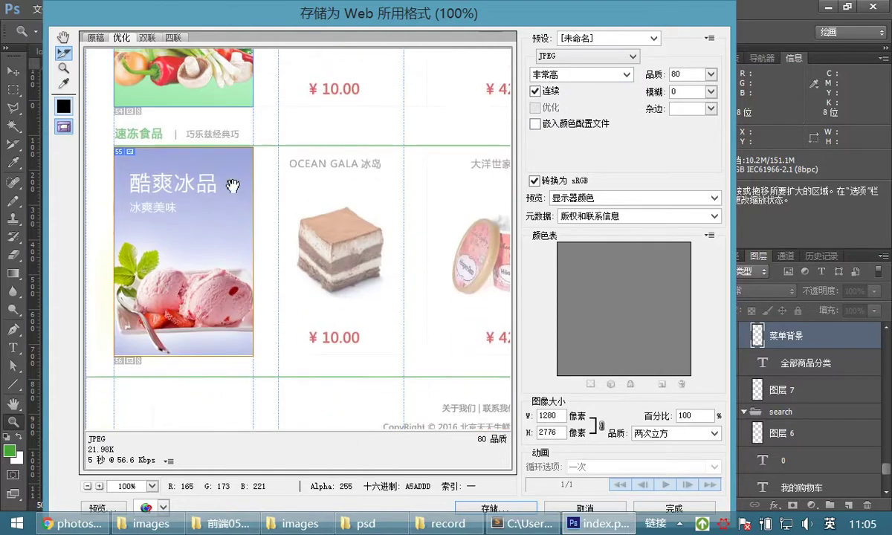
pyautogui.click(540, 58)
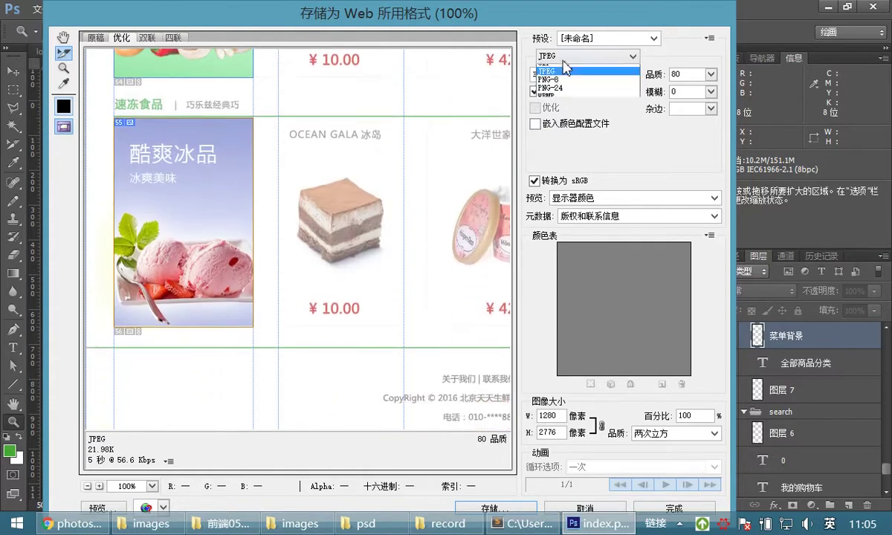
pyautogui.click(560, 78)
# Select the strawberry product image slice and check its export format and quality settings
pyautogui.moveTo(250, 176); pyautogui.dragTo(206, 364)
pyautogui.scroll(10, 206, 365)
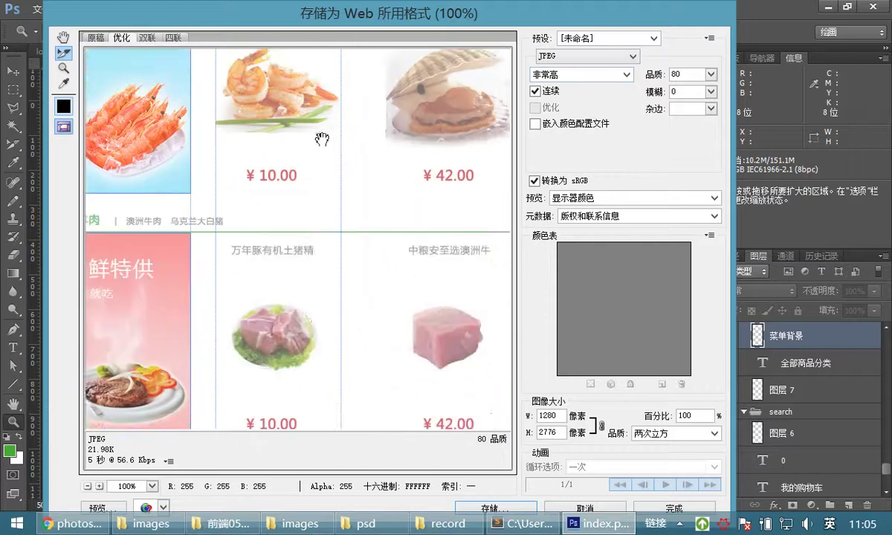
pyautogui.scroll(5, 349, 147)
pyautogui.click(305, 256)
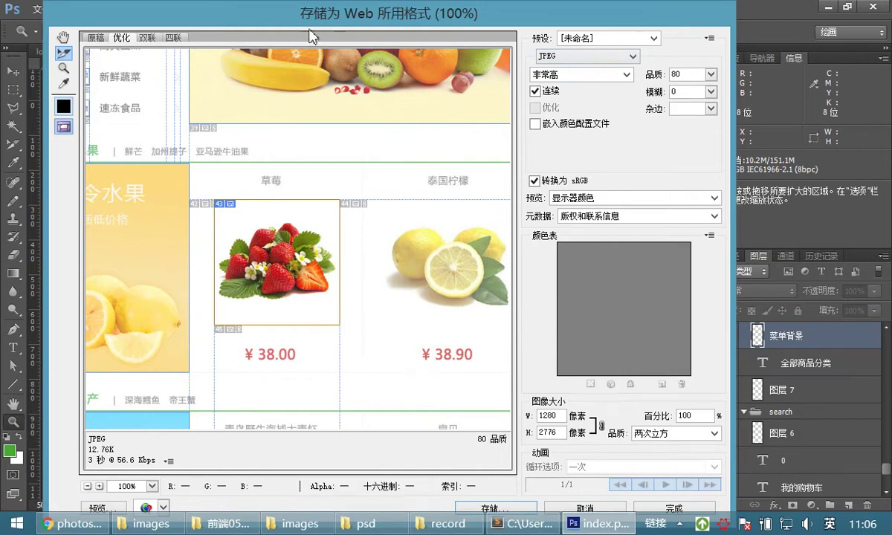
pyautogui.moveTo(267, 18)
pyautogui.mouseDown()
pyautogui.moveTo(291, 15)
pyautogui.moveTo(276, 18)
pyautogui.mouseUp()
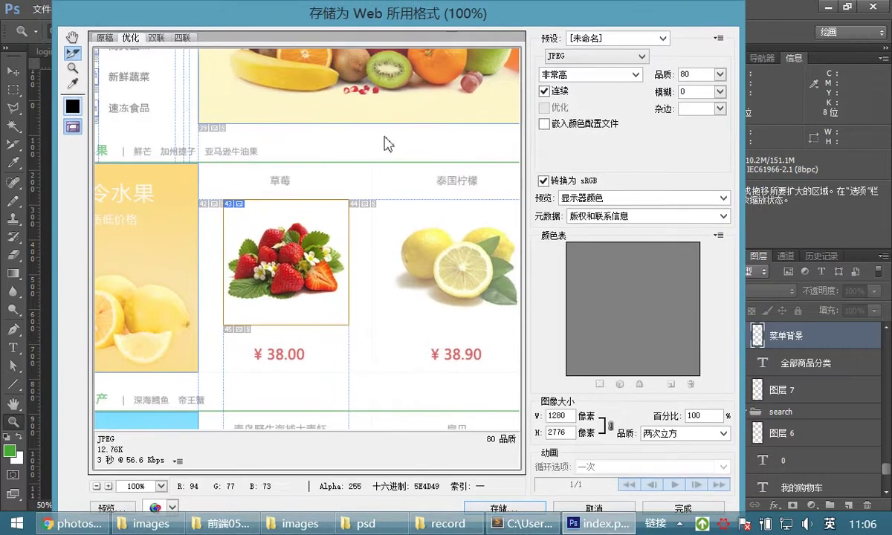
# Start saving the optimized slices and choose the web folder inside 前端06天课件 as the destination
pyautogui.click(505, 511)
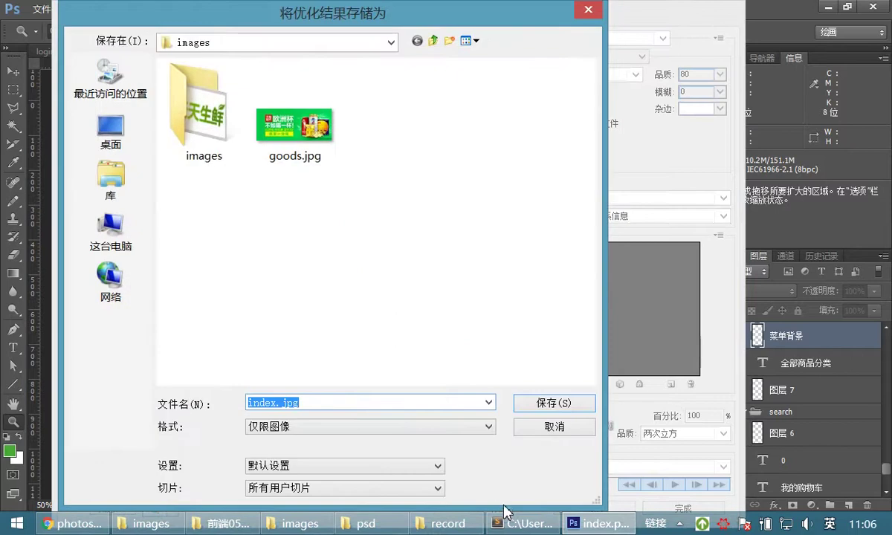
pyautogui.click(389, 43)
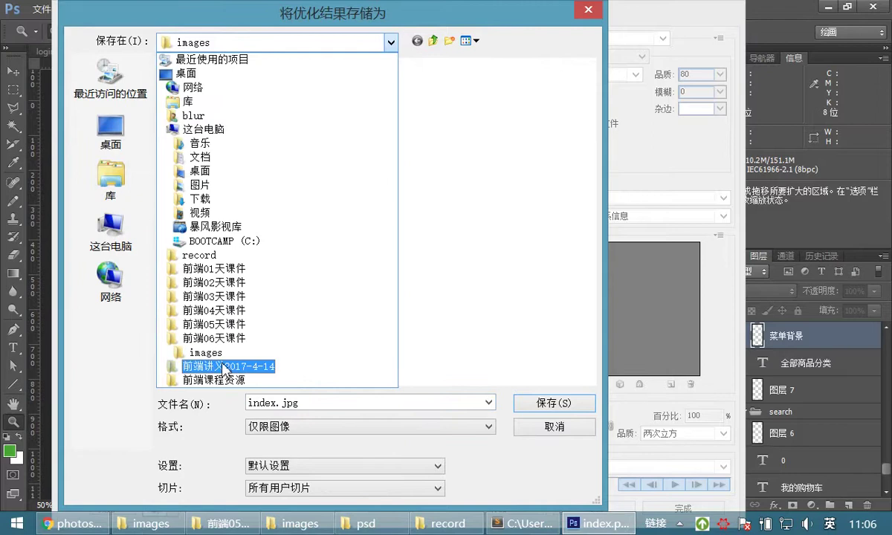
pyautogui.click(216, 340)
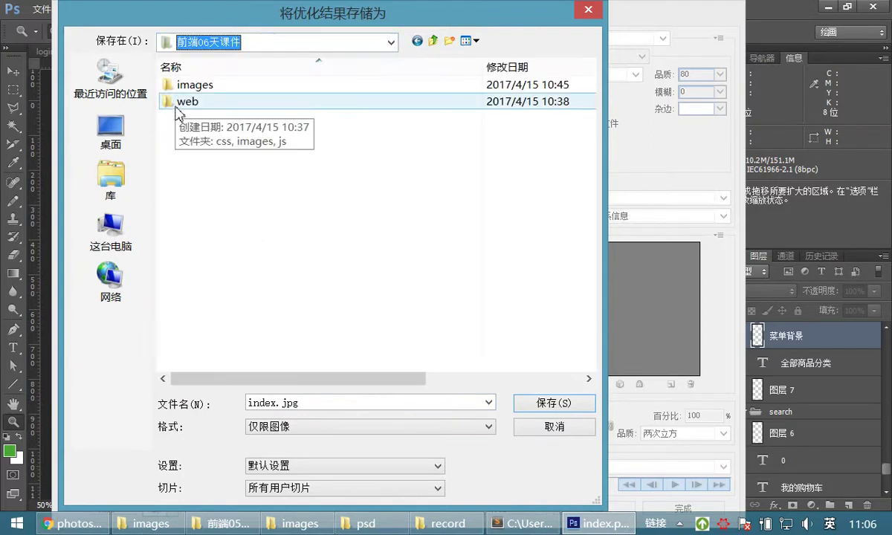
pyautogui.doubleClick(178, 109)
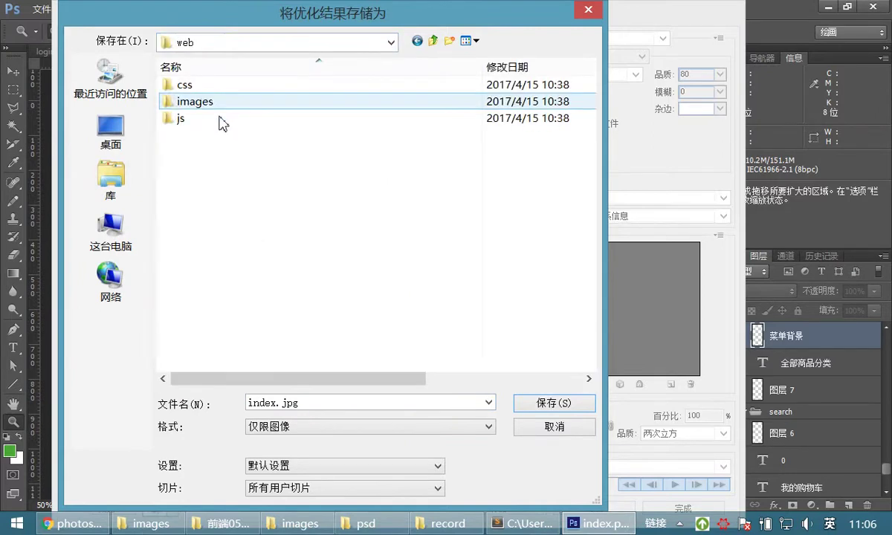
pyautogui.moveTo(207, 30); pyautogui.dragTo(226, 31)
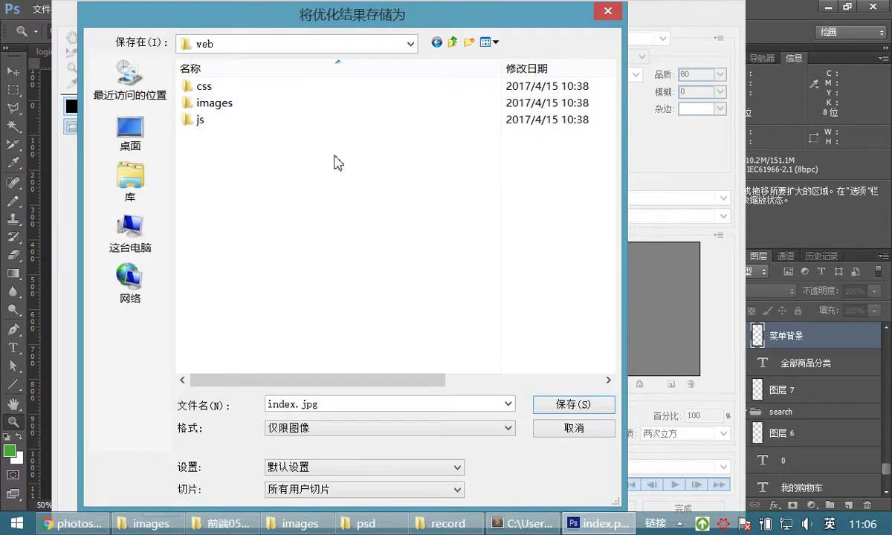
pyautogui.doubleClick(212, 104)
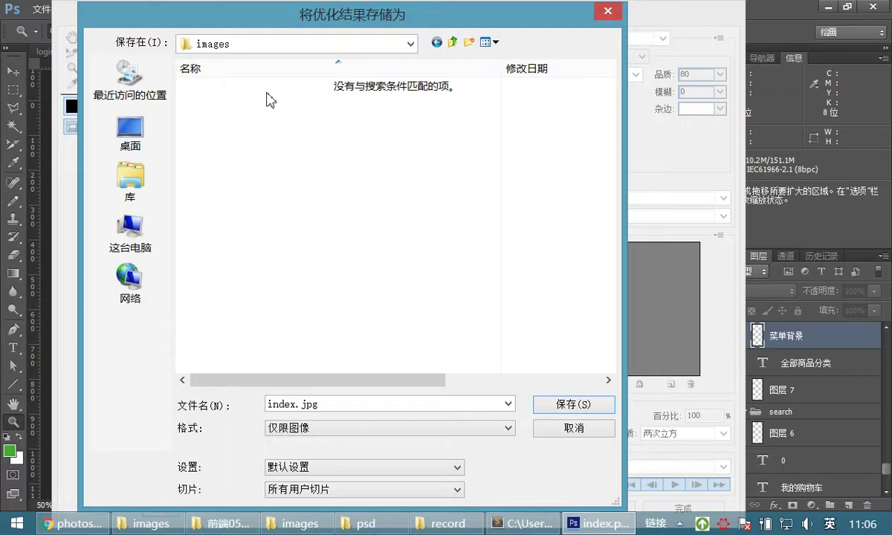
pyautogui.click(452, 42)
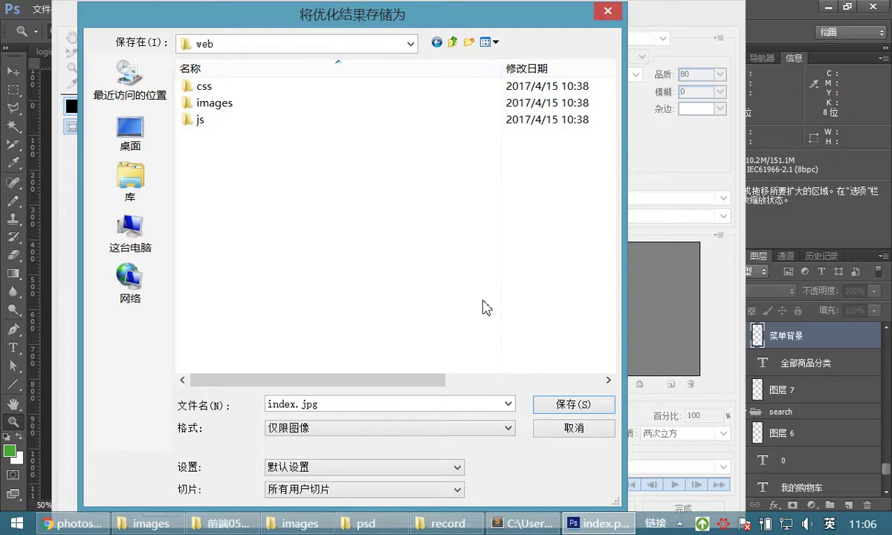
# Save all user slices (所有用户切片) as images only (仅限图像), accepting the non-Latin file name warning
pyautogui.click(344, 433)
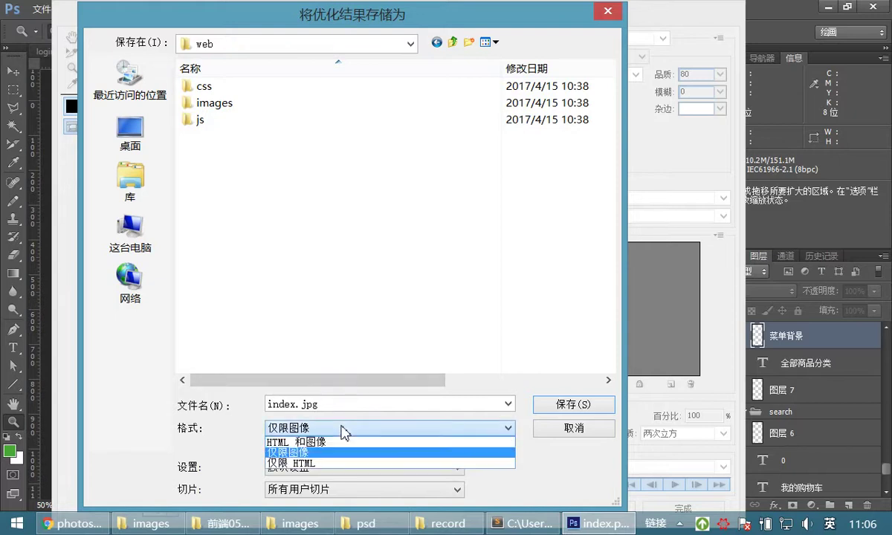
pyautogui.click(296, 456)
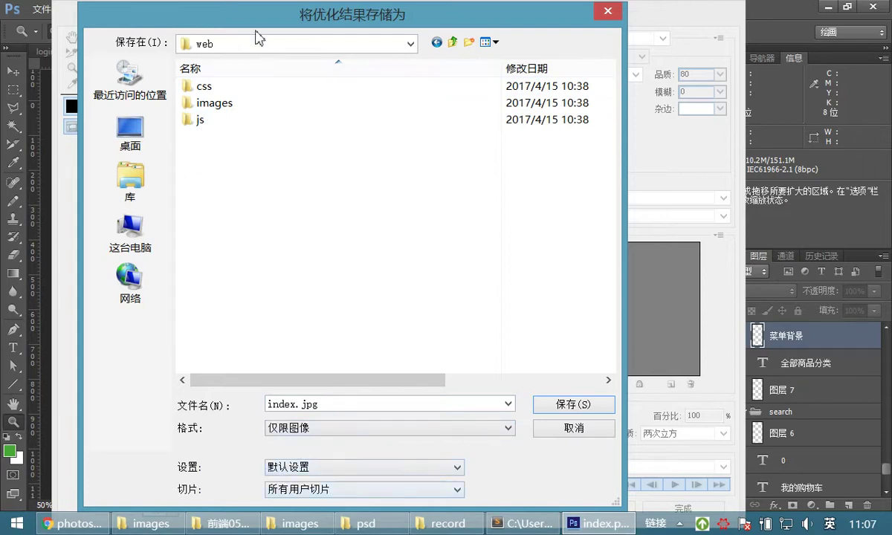
pyautogui.click(325, 494)
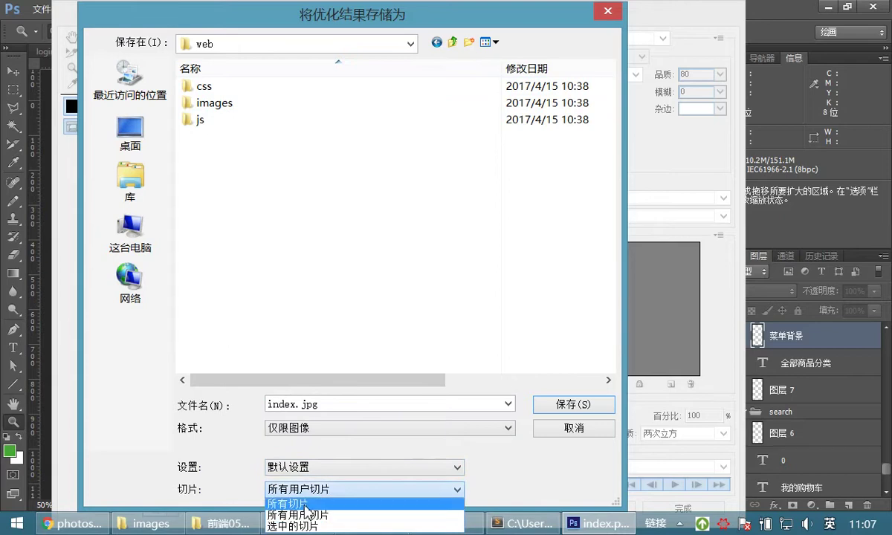
pyautogui.click(298, 516)
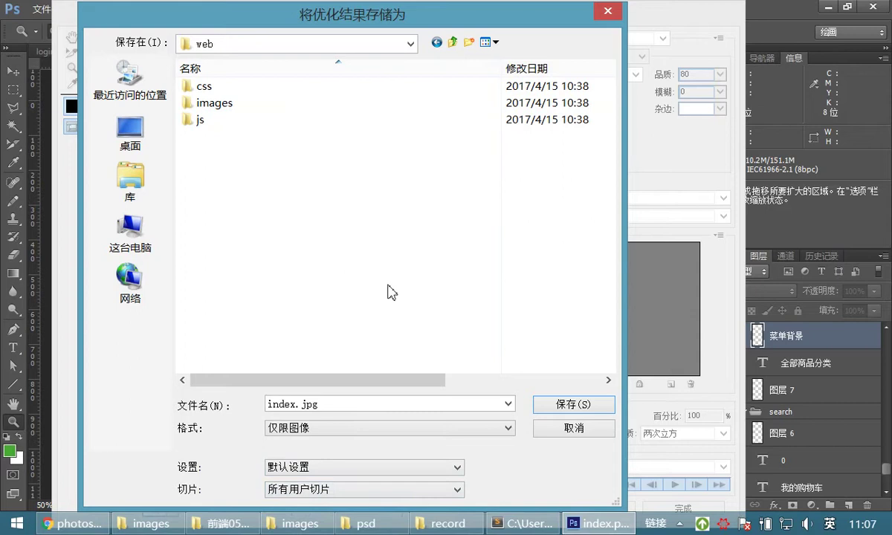
pyautogui.click(556, 405)
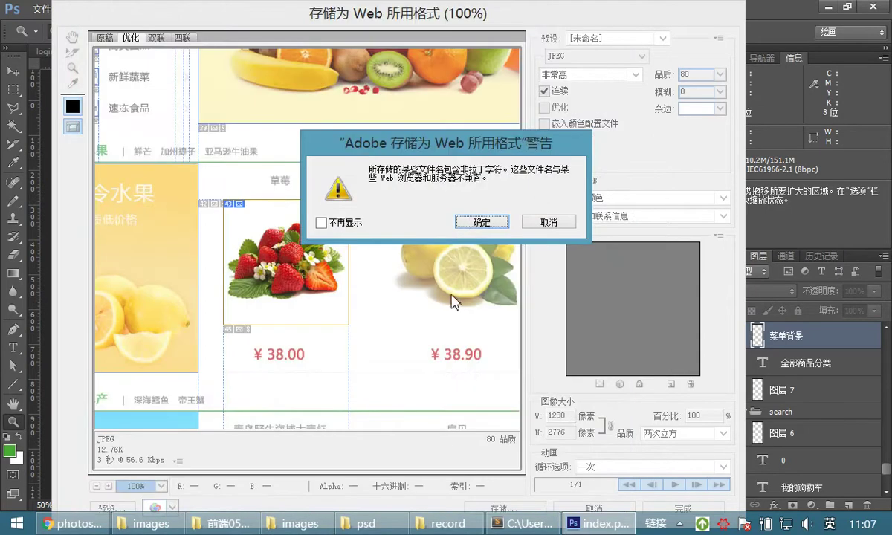
pyautogui.click(481, 223)
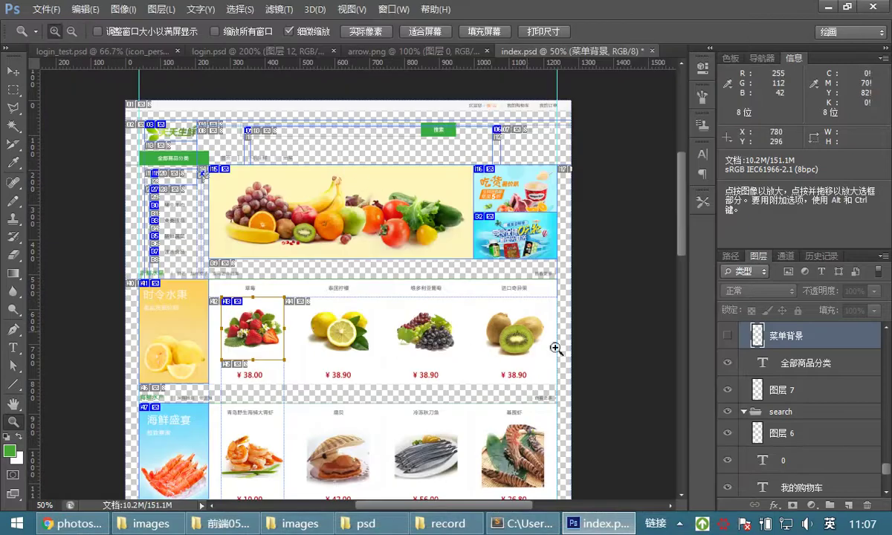
# Open the images folder under 前端06天课件\web from the desktop and maximize its window to examine the exported slices
pyautogui.click(884, 530)
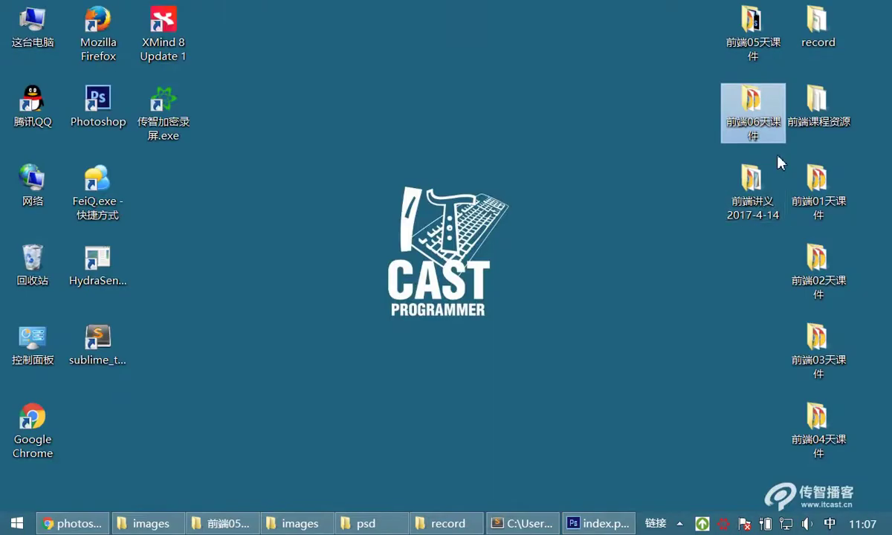
pyautogui.doubleClick(743, 119)
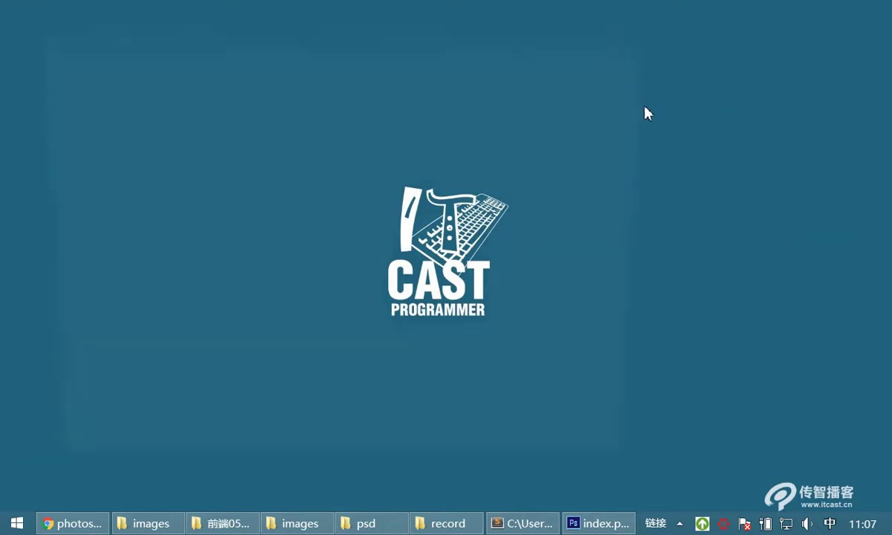
pyautogui.doubleClick(235, 158)
pyautogui.doubleClick(246, 157)
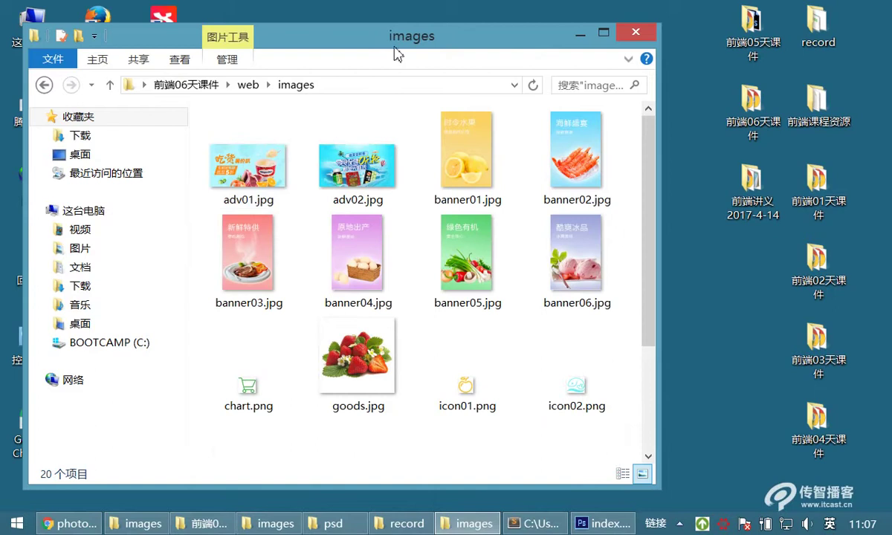
pyautogui.doubleClick(349, 37)
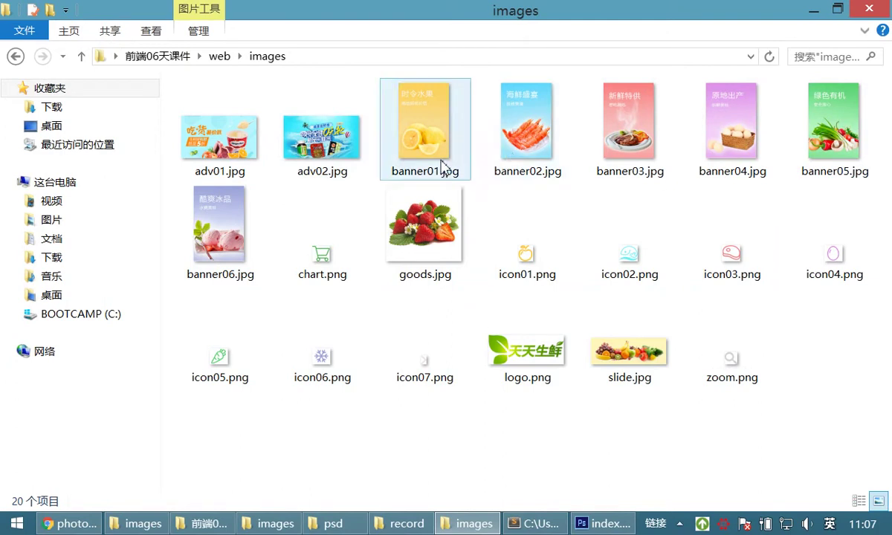
# Switch back to the index.psd document in Photoshop
pyautogui.click(604, 523)
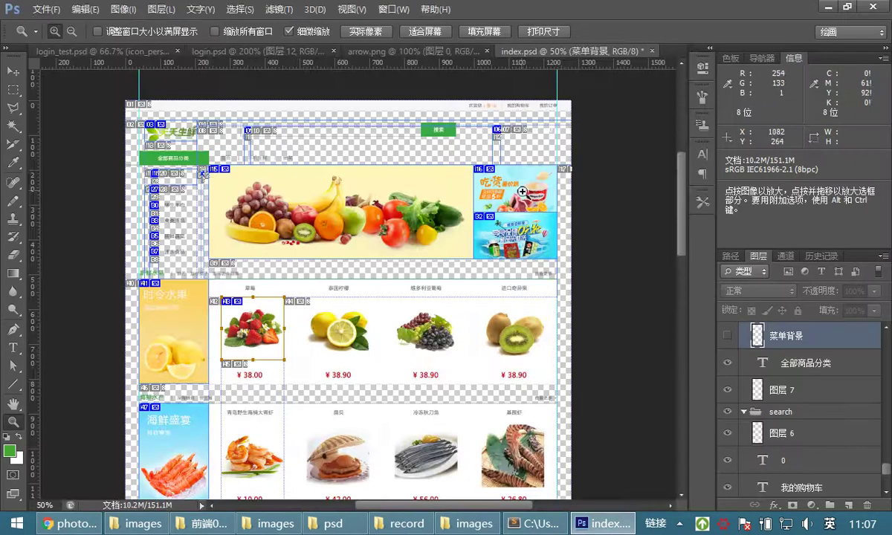
pyautogui.press('ctrl')
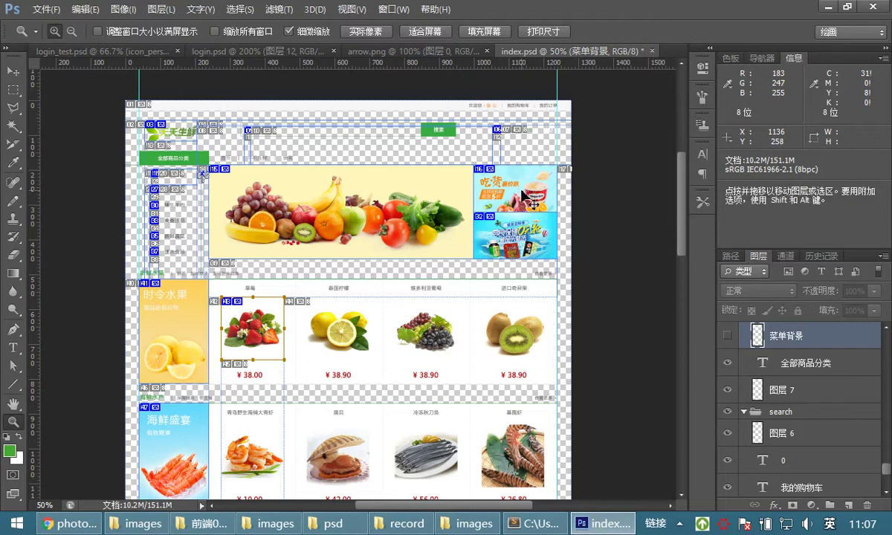